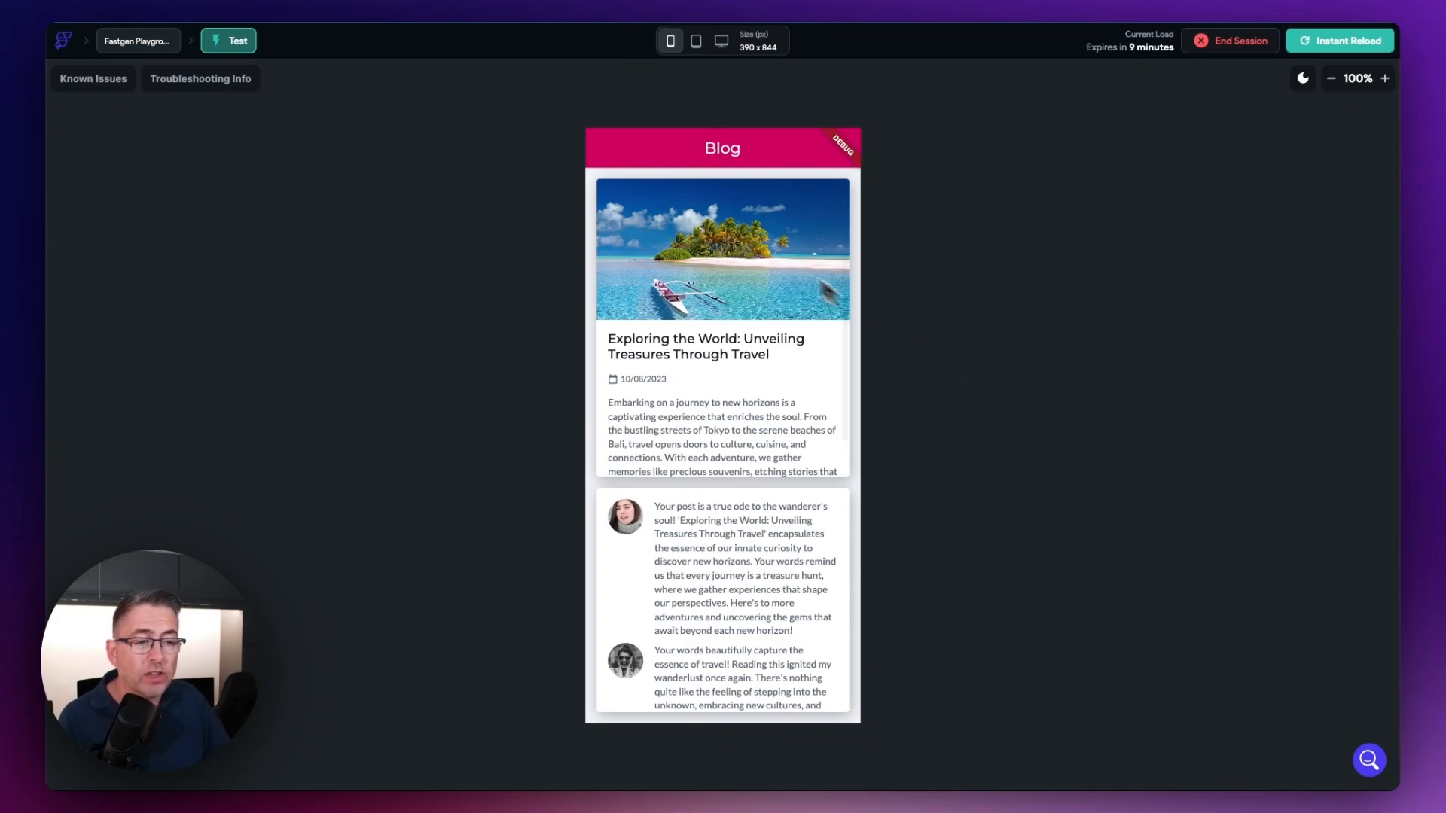
# Step: Look through the travel post card in the blog app preview from start to end
pyautogui.scroll(-2, 738, 422)
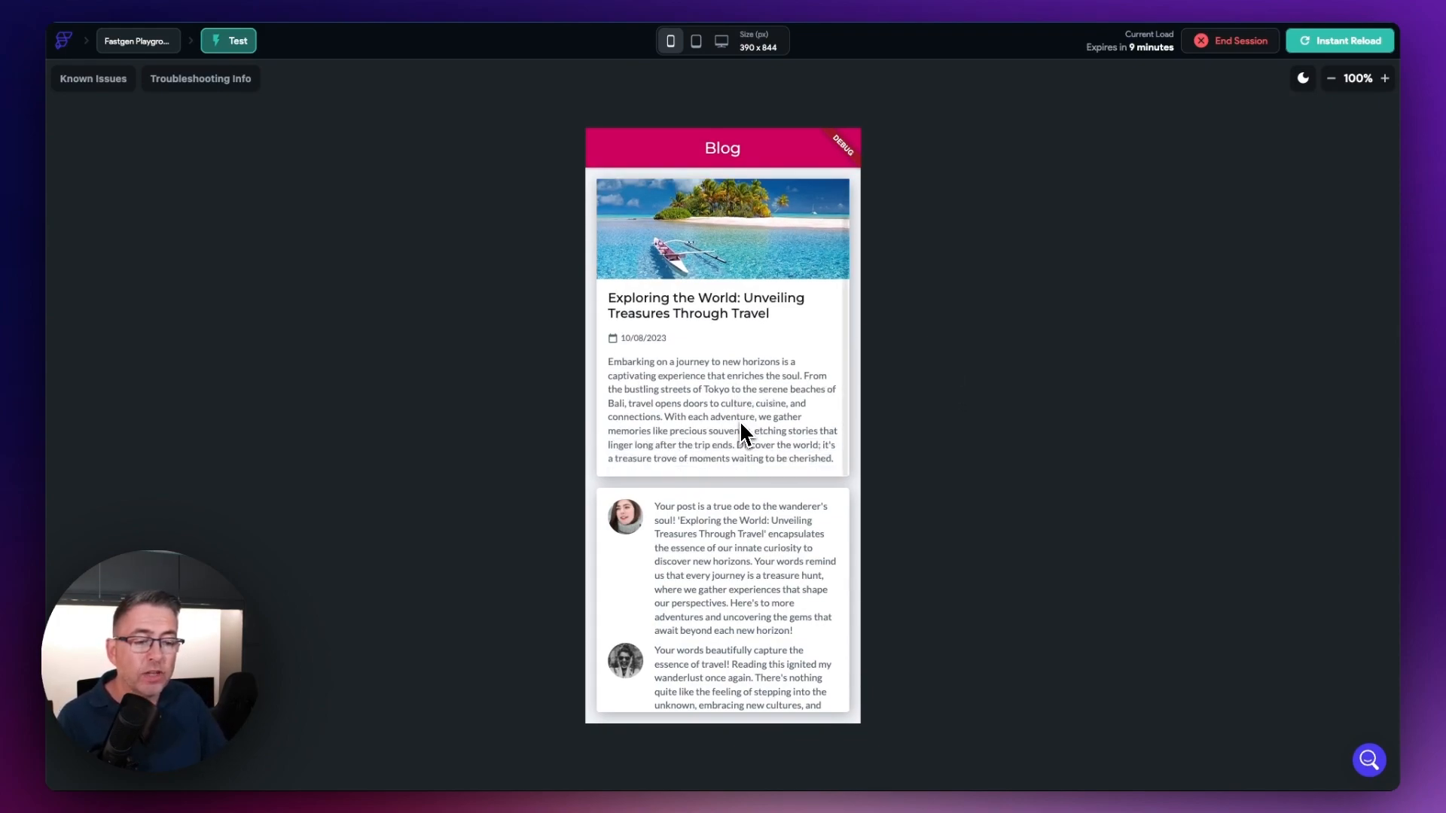
pyautogui.scroll(2, 740, 420)
pyautogui.scroll(-3, 707, 521)
pyautogui.scroll(3, 708, 526)
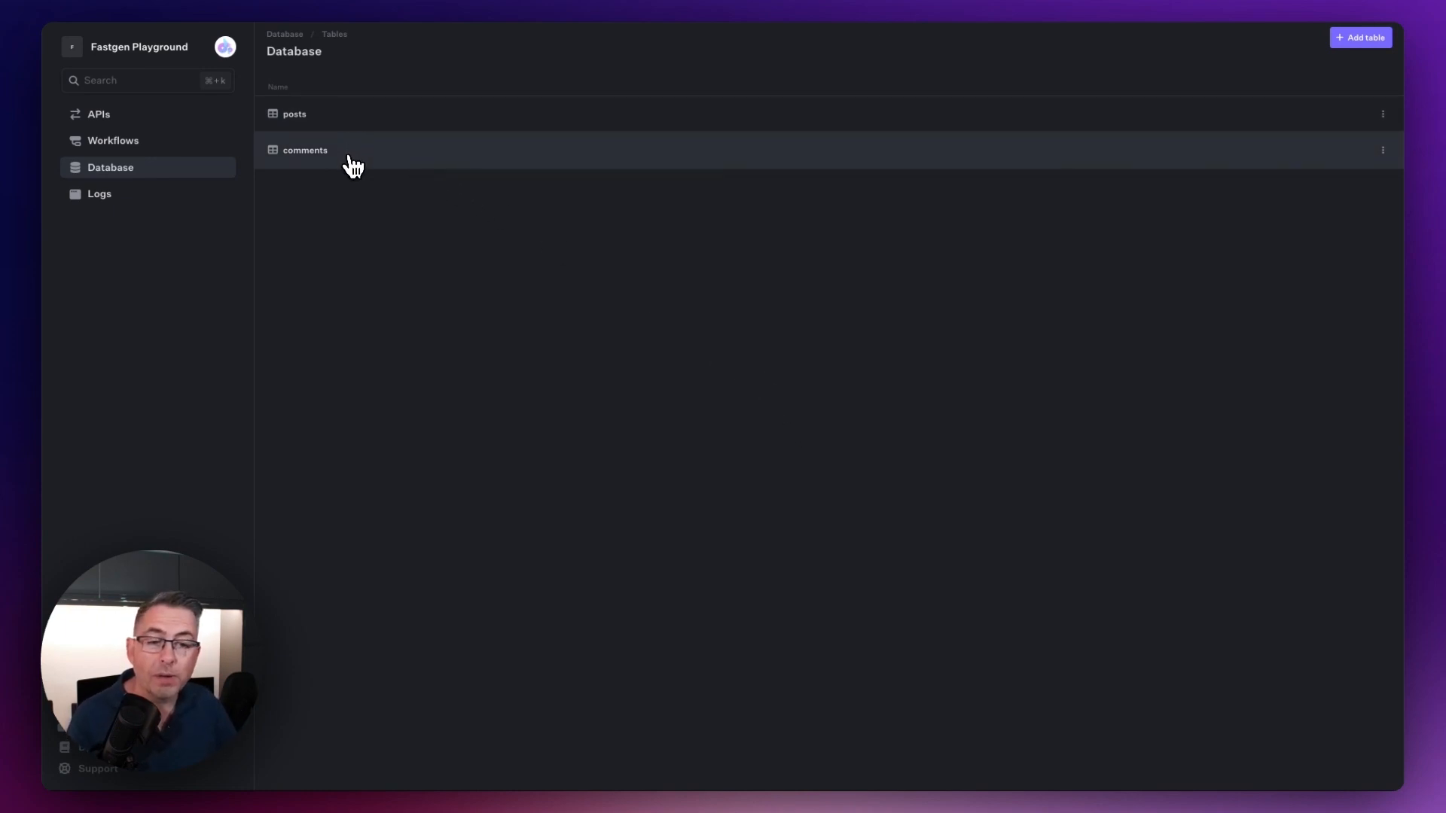
# Step: View the posts table and the comments table in the Fastgen database
pyautogui.click(336, 114)
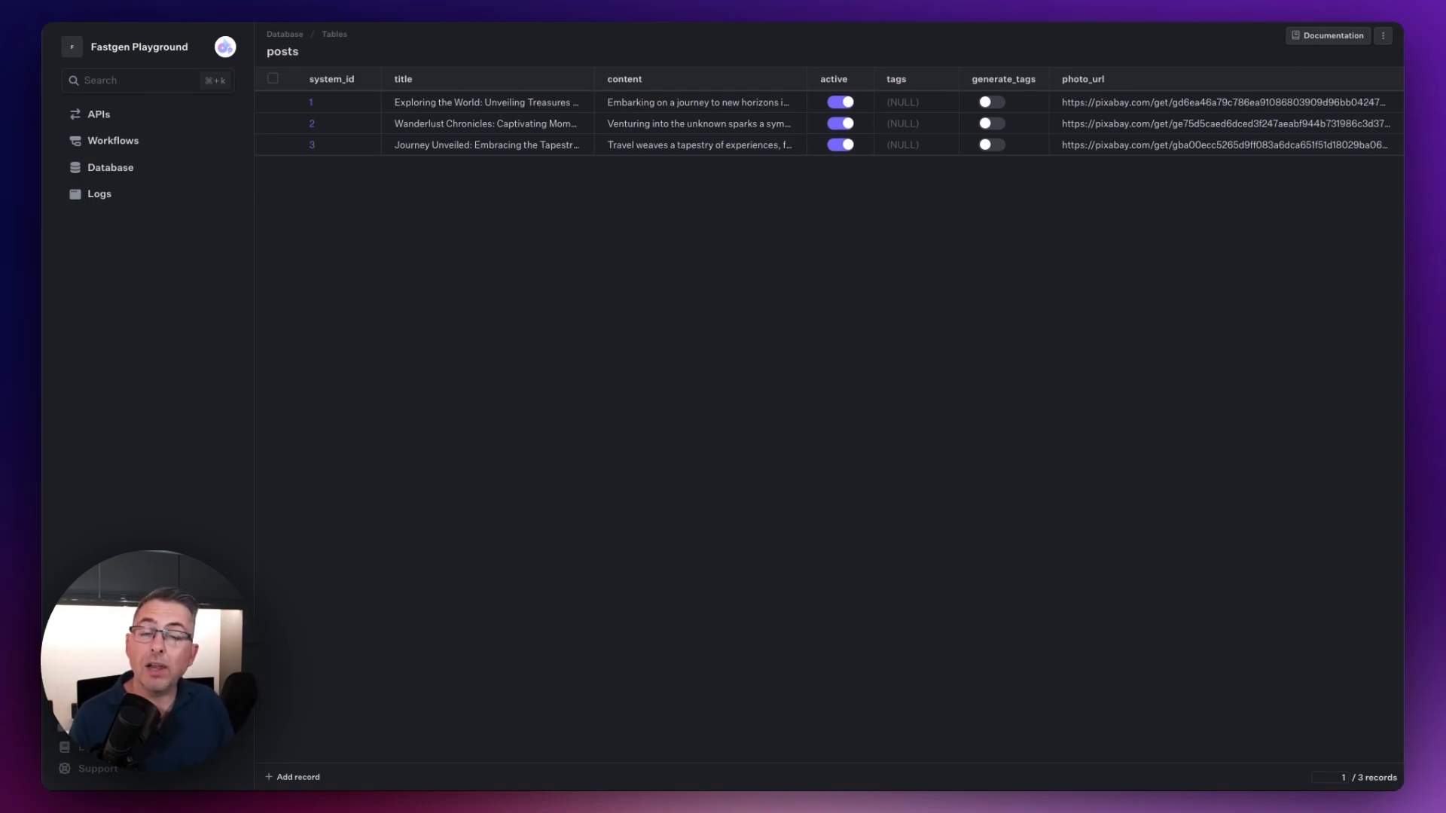
pyautogui.click(124, 173)
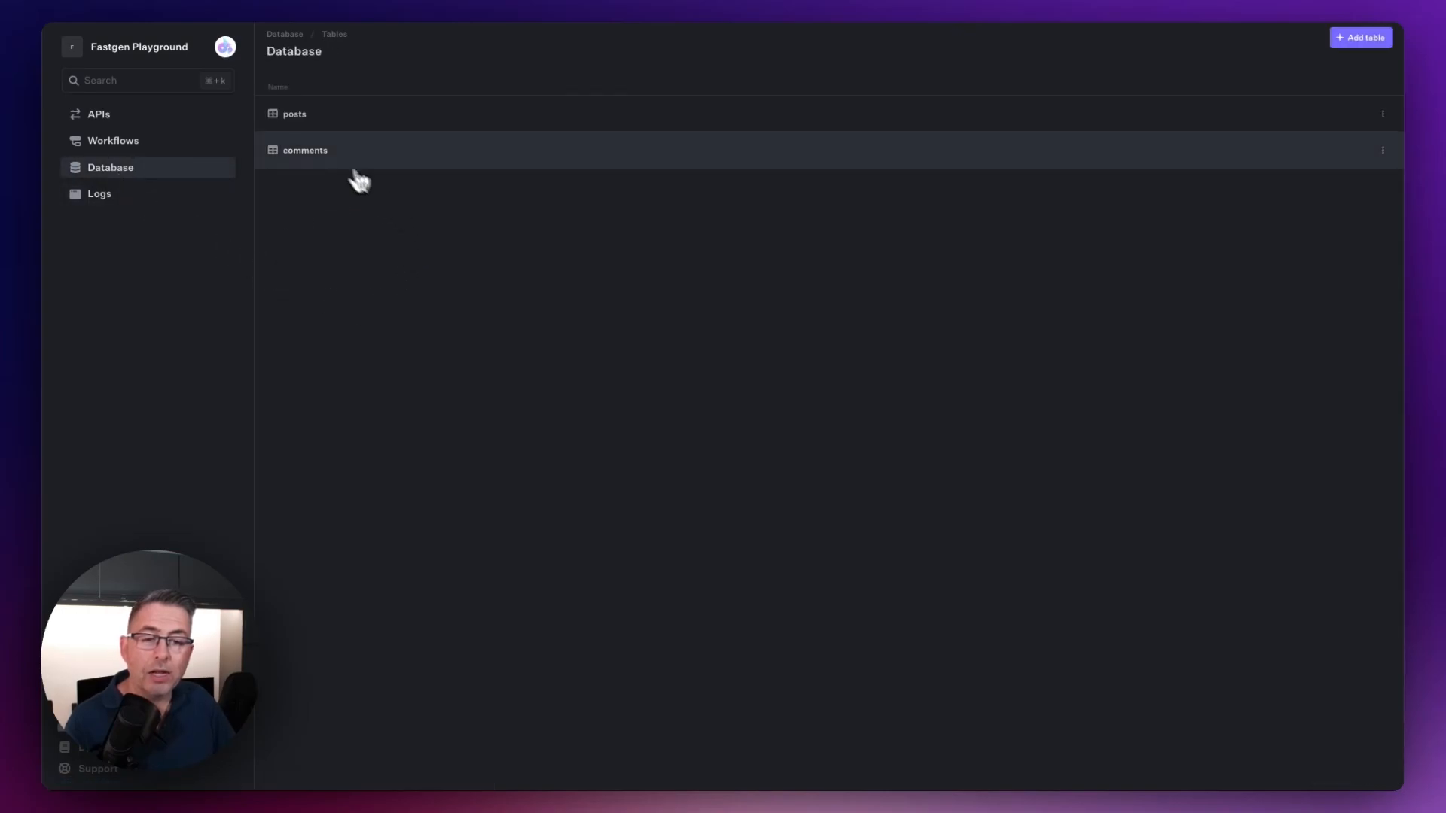
pyautogui.click(316, 158)
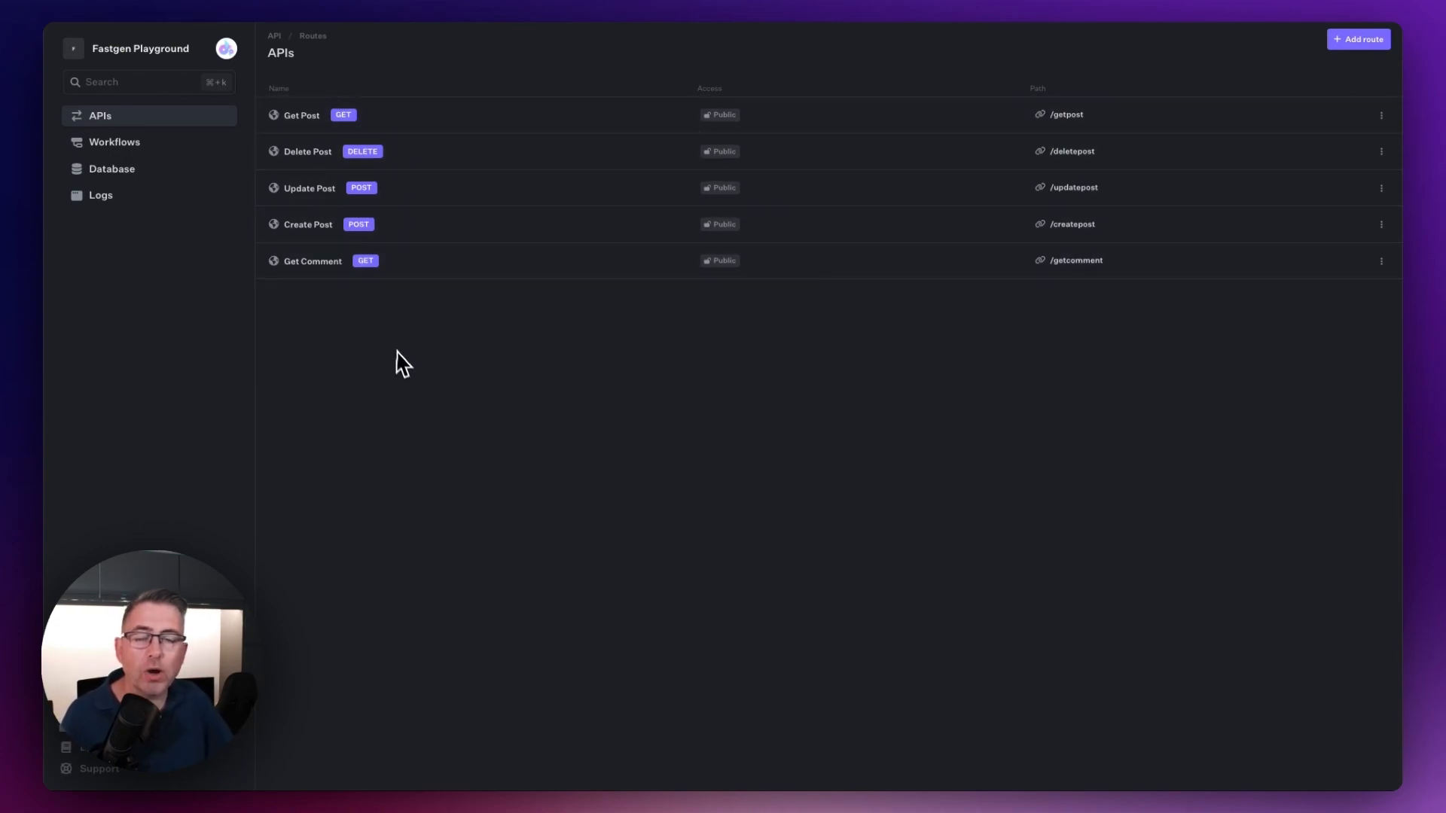
# Step: Create a Get-type API route named "Get Comment" with the URL path /getpostwithcomments
pyautogui.click(1349, 45)
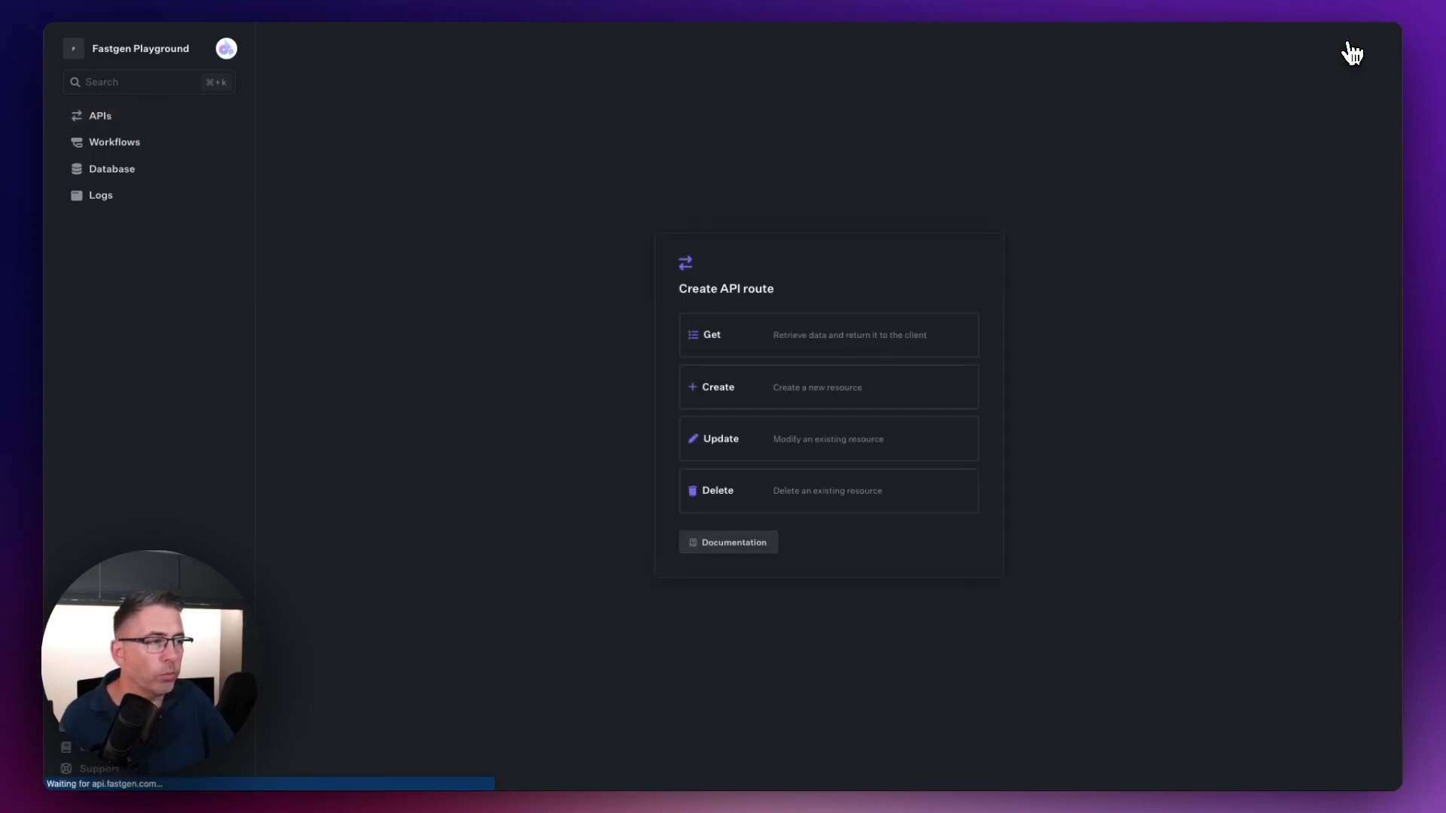
pyautogui.click(738, 343)
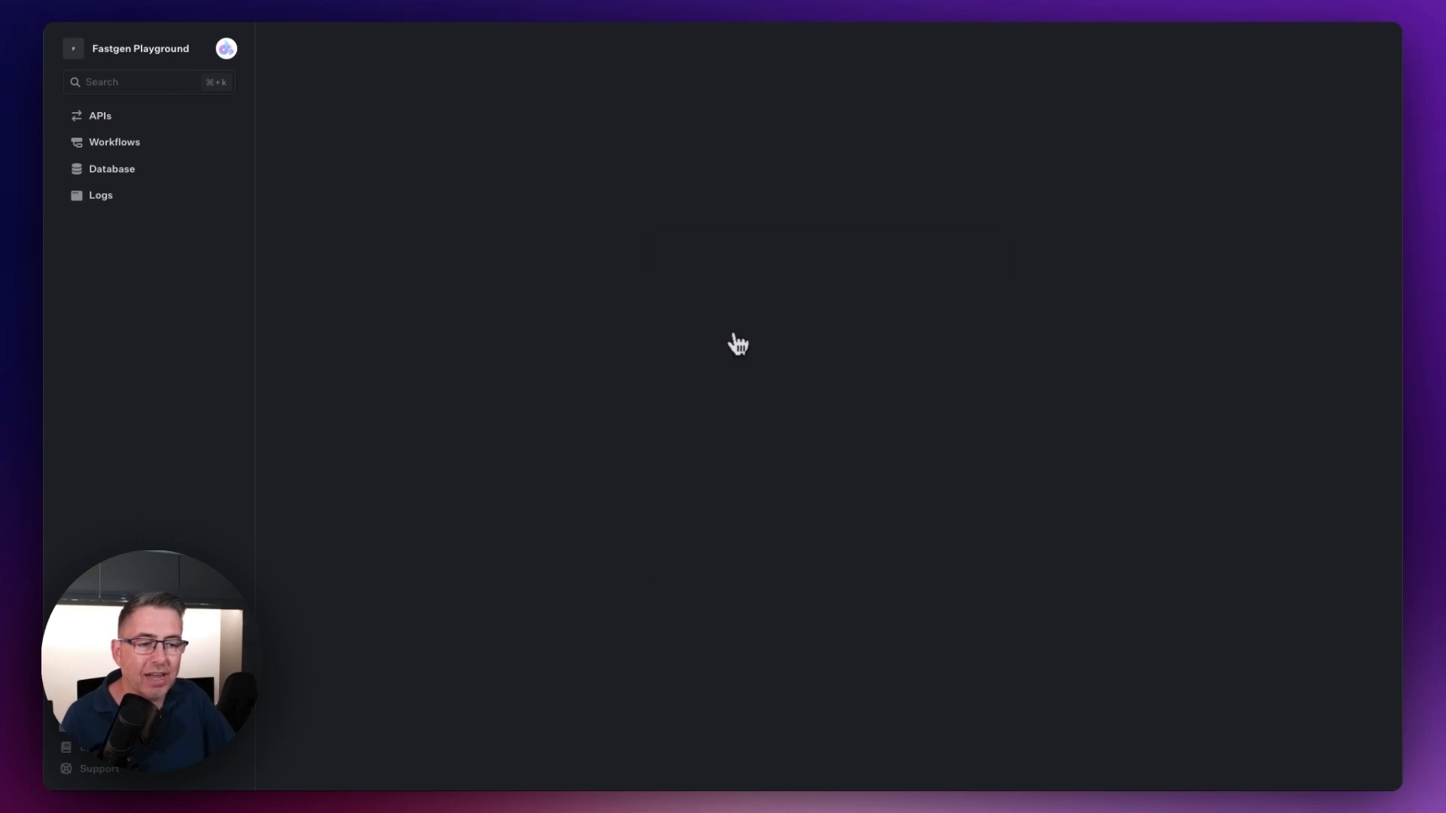
pyautogui.click(718, 140)
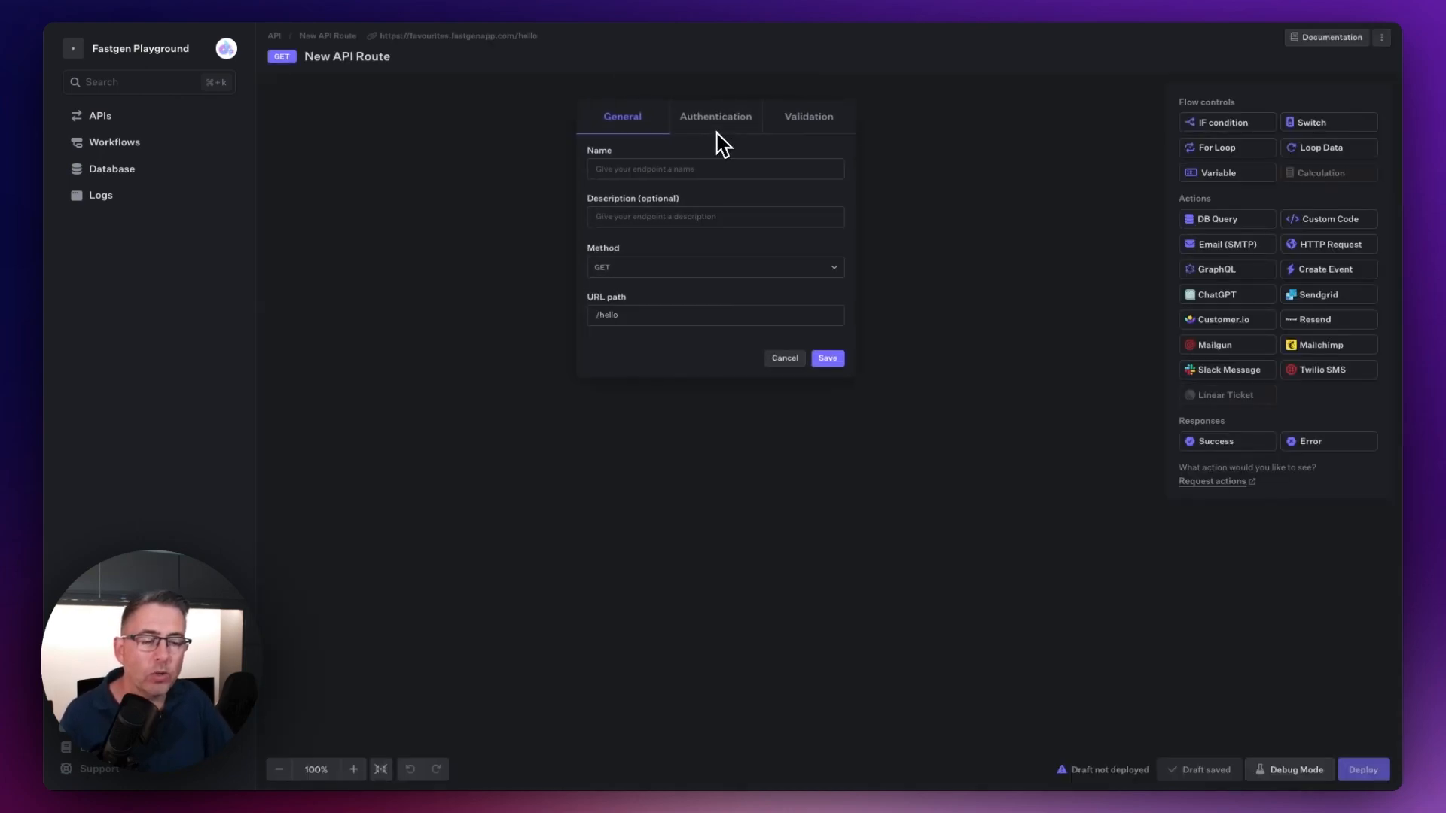
pyautogui.write('Get Comment')
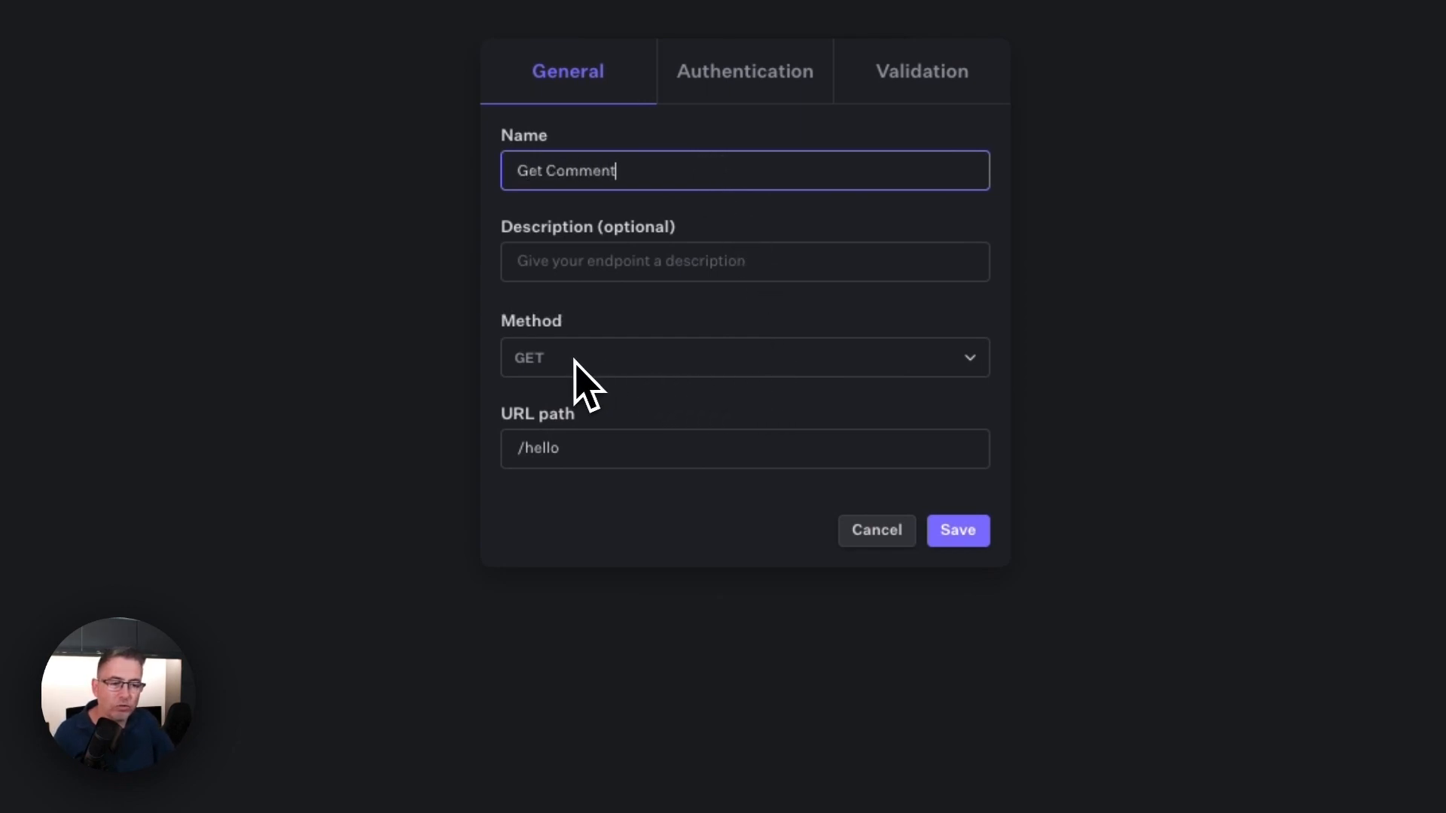
pyautogui.moveTo(577, 450); pyautogui.dragTo(527, 451)
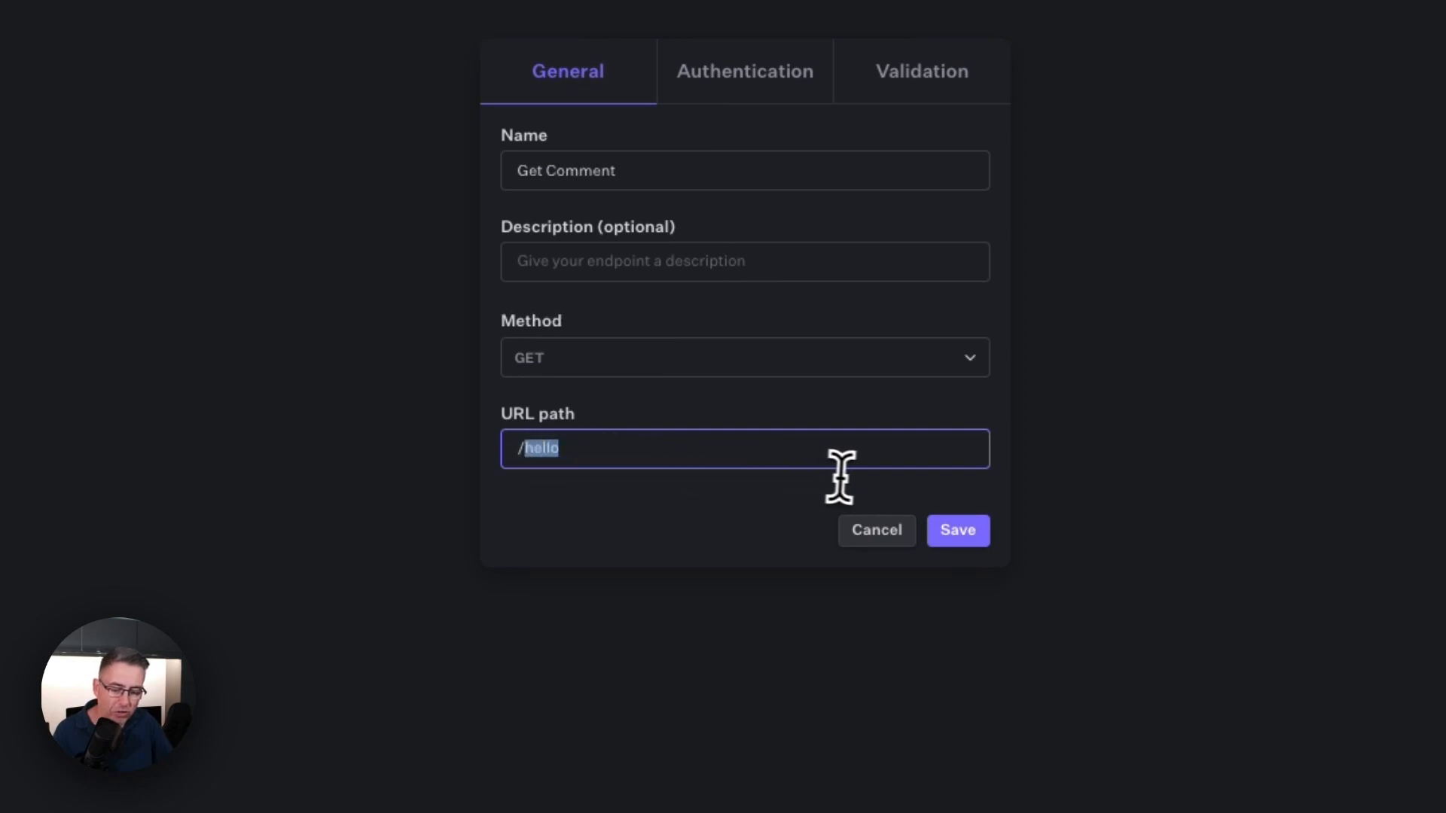
pyautogui.write('getpostwithcomments')
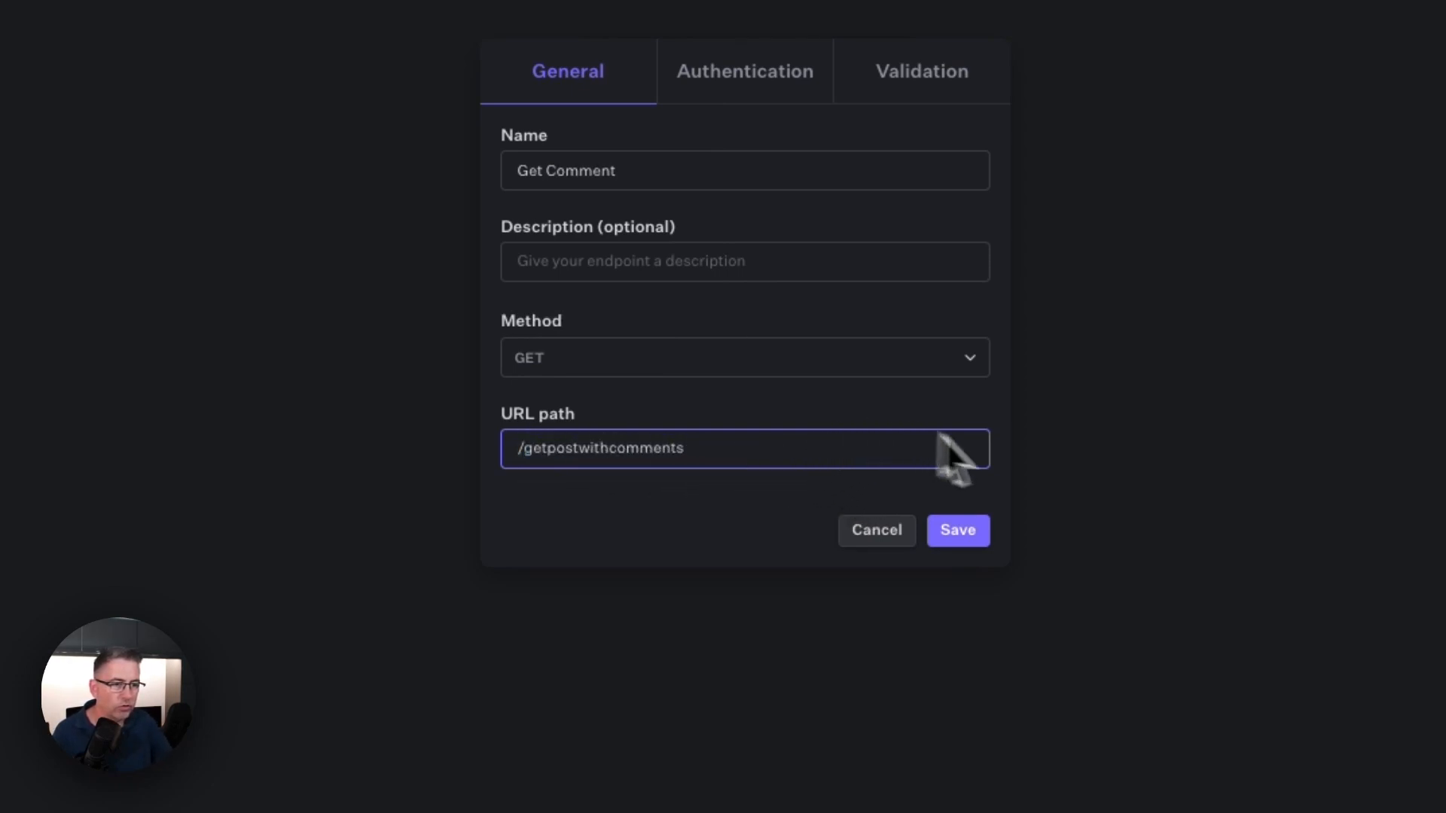
# Step: Make the new route public with no authentication required and save its settings
pyautogui.click(753, 82)
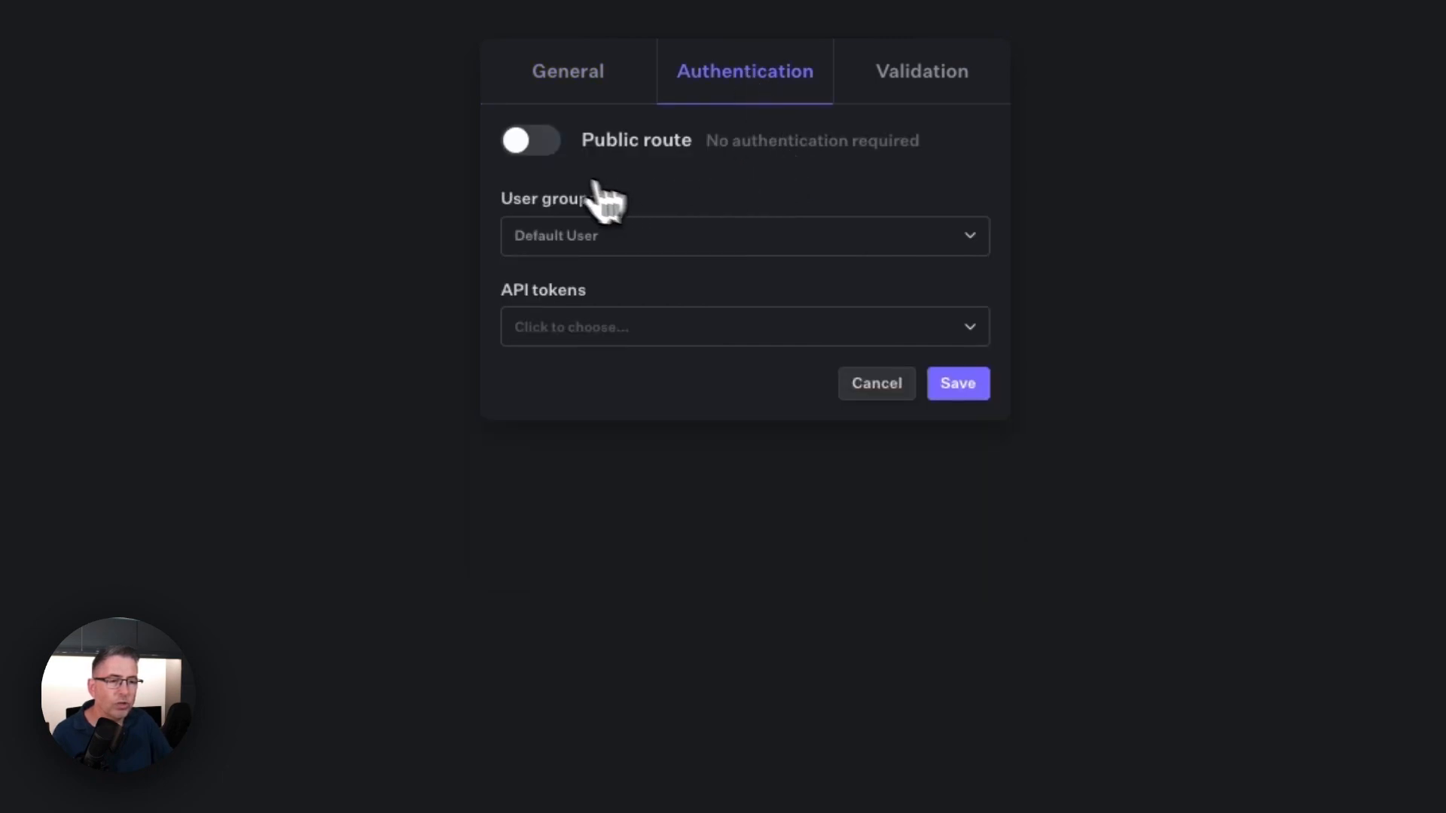
pyautogui.click(530, 138)
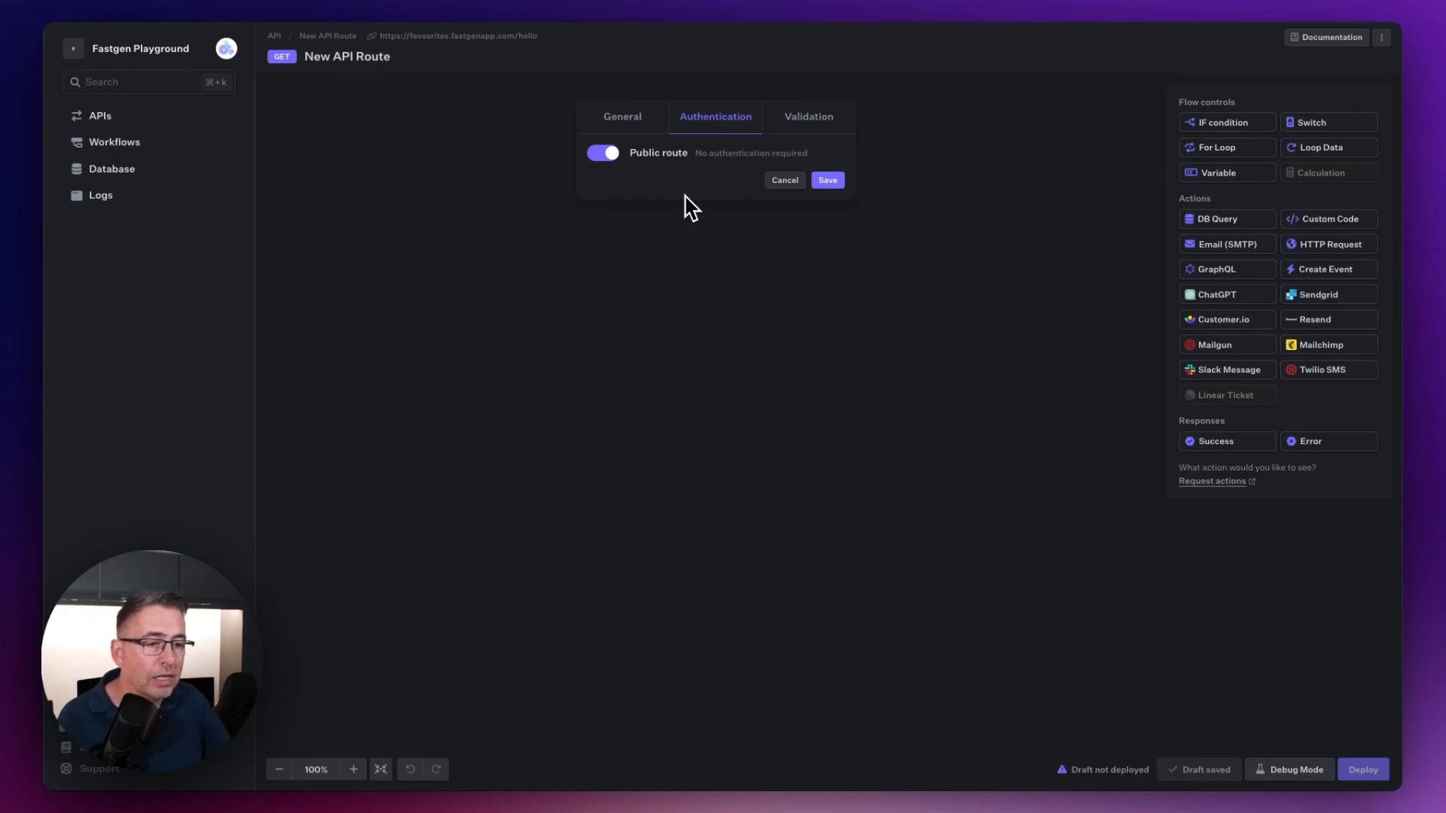
pyautogui.click(828, 183)
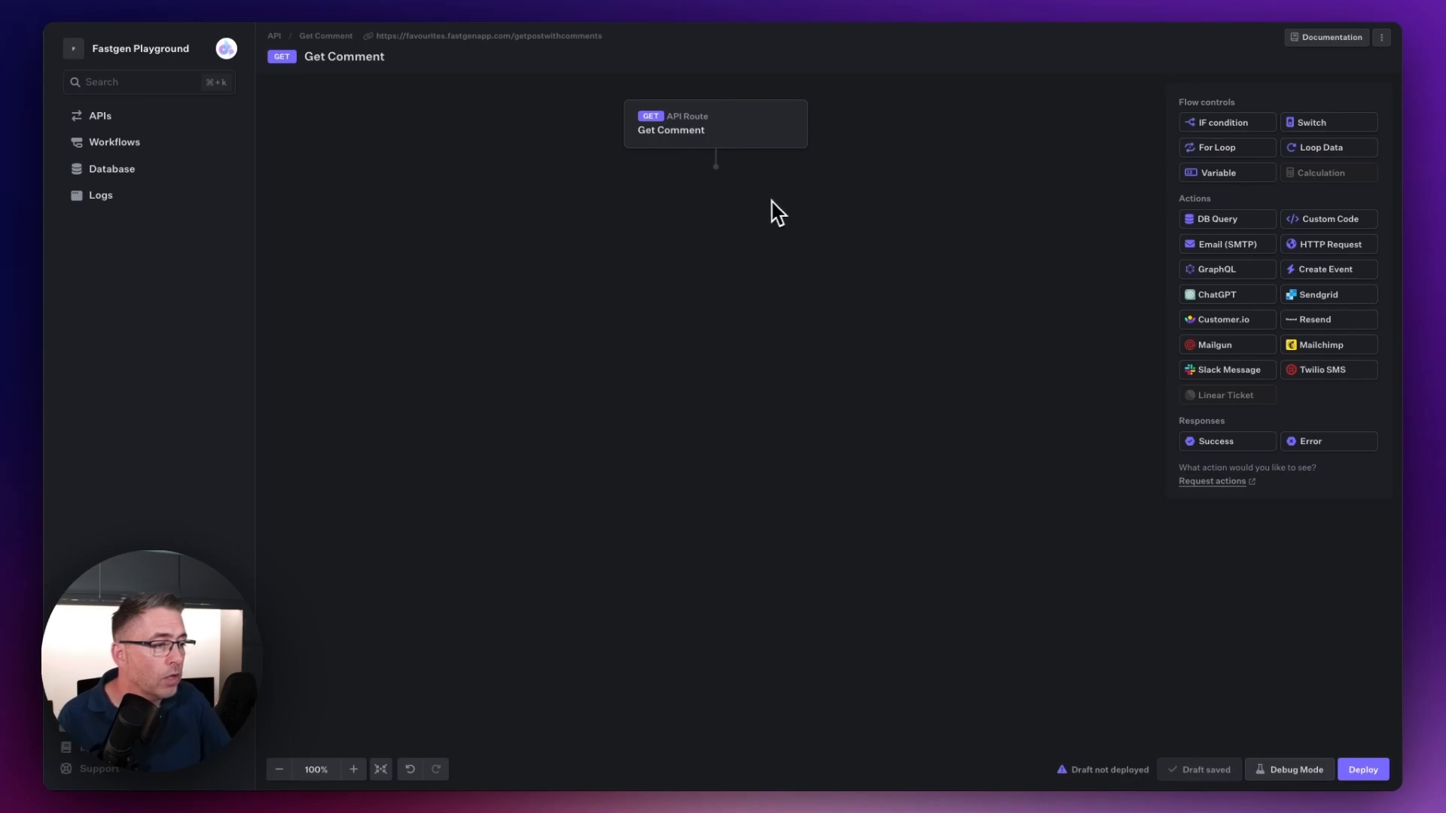
# Step: Add a DB Query action below the API route and name it "Get Post"
pyautogui.moveTo(1219, 220); pyautogui.dragTo(714, 200)
pyautogui.click(708, 199)
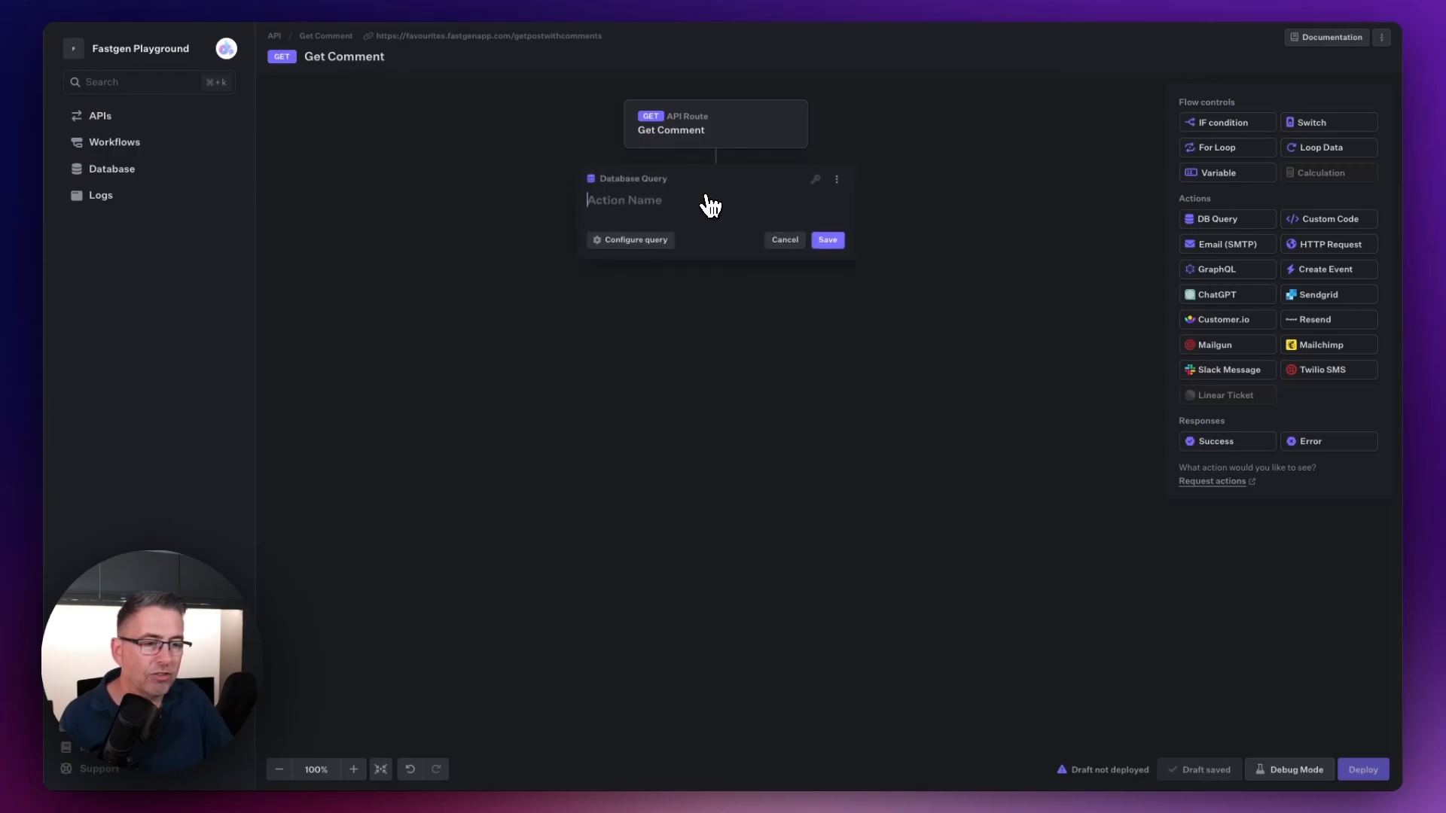
pyautogui.write('Get Post')
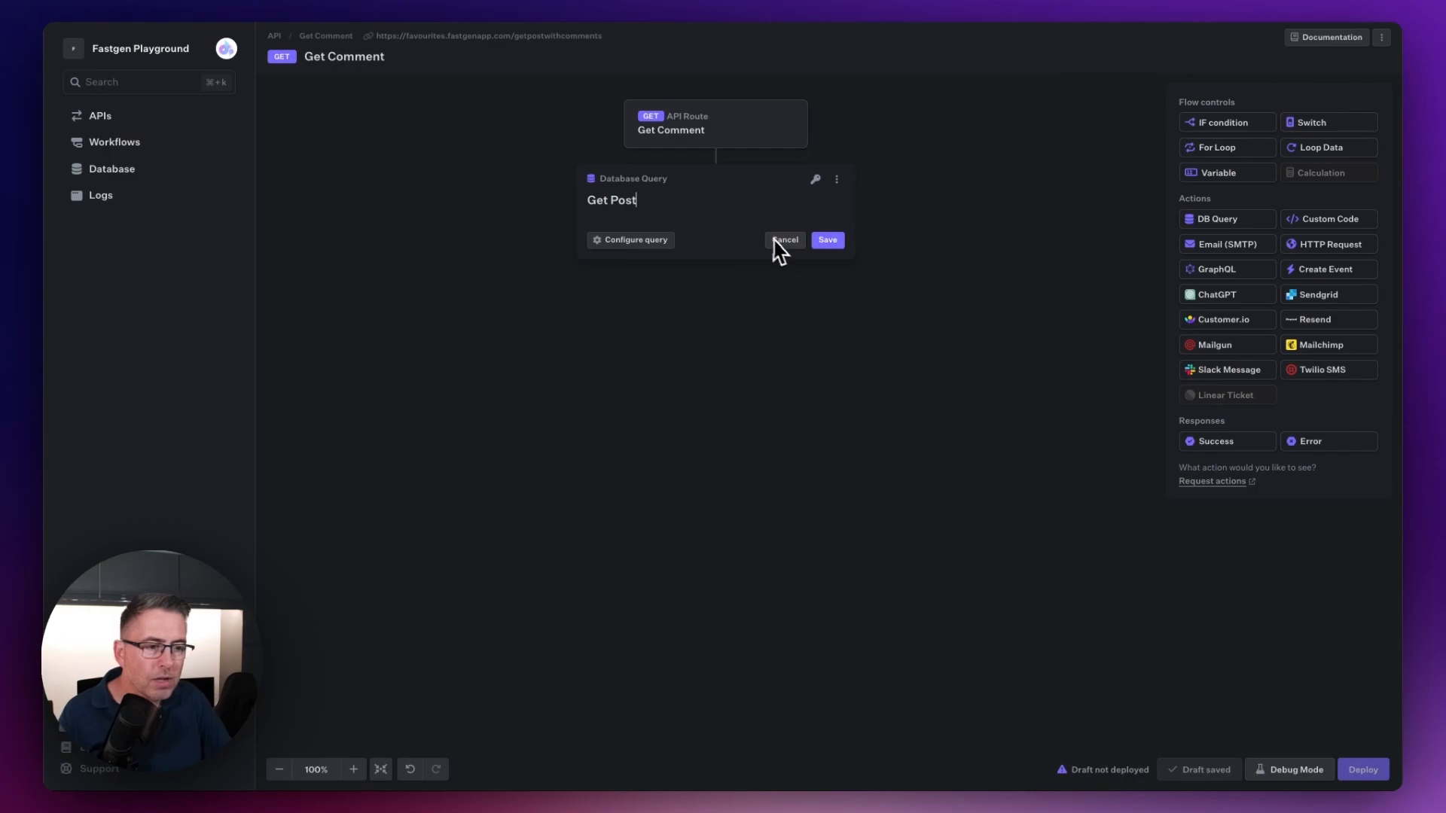
# Step: Write the Get Post query as SELECT * from posts where system_id = {{inputs.query.id}}
pyautogui.click(630, 240)
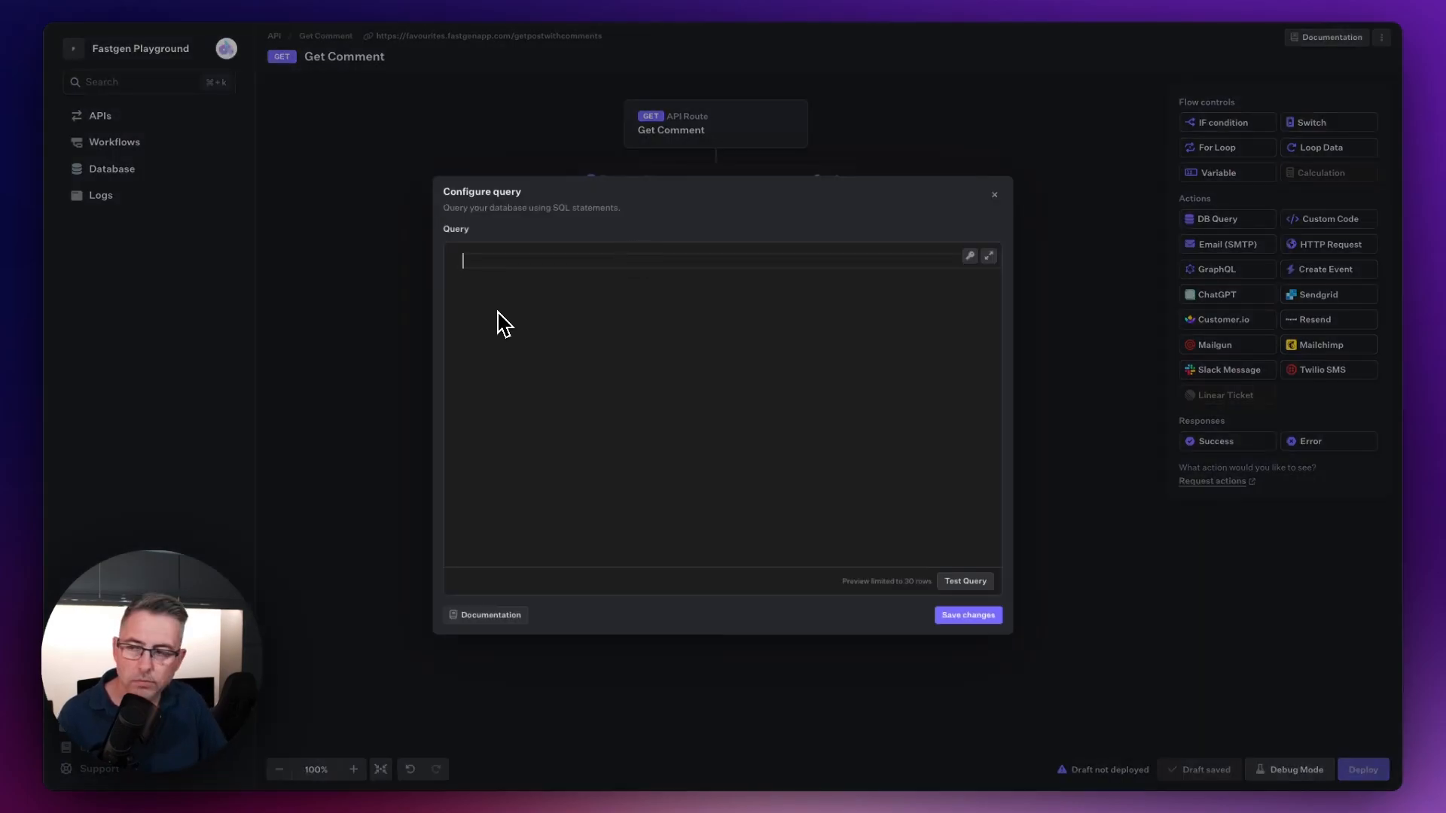
pyautogui.write('SELECT *')
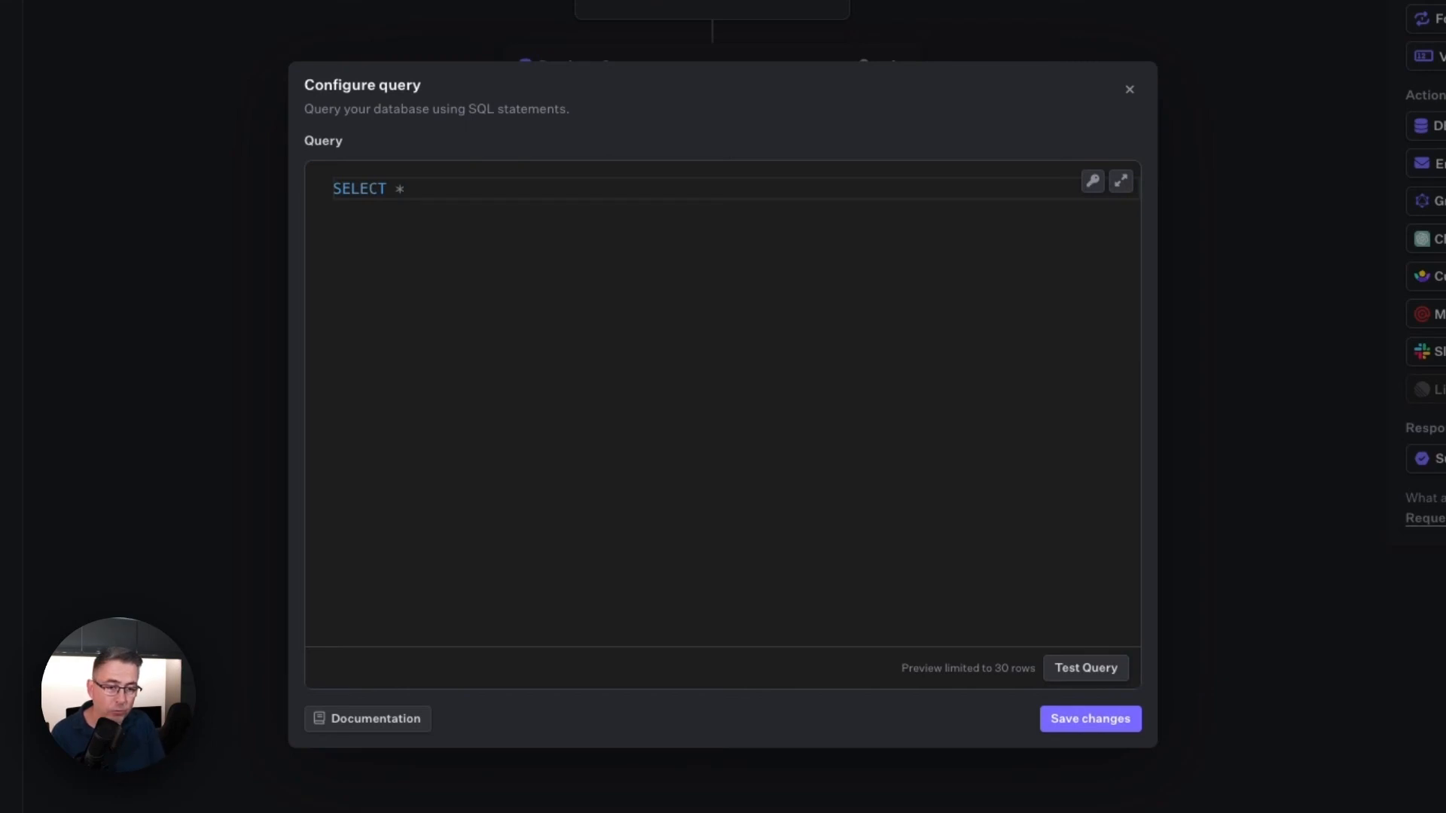
pyautogui.write(' from posts')
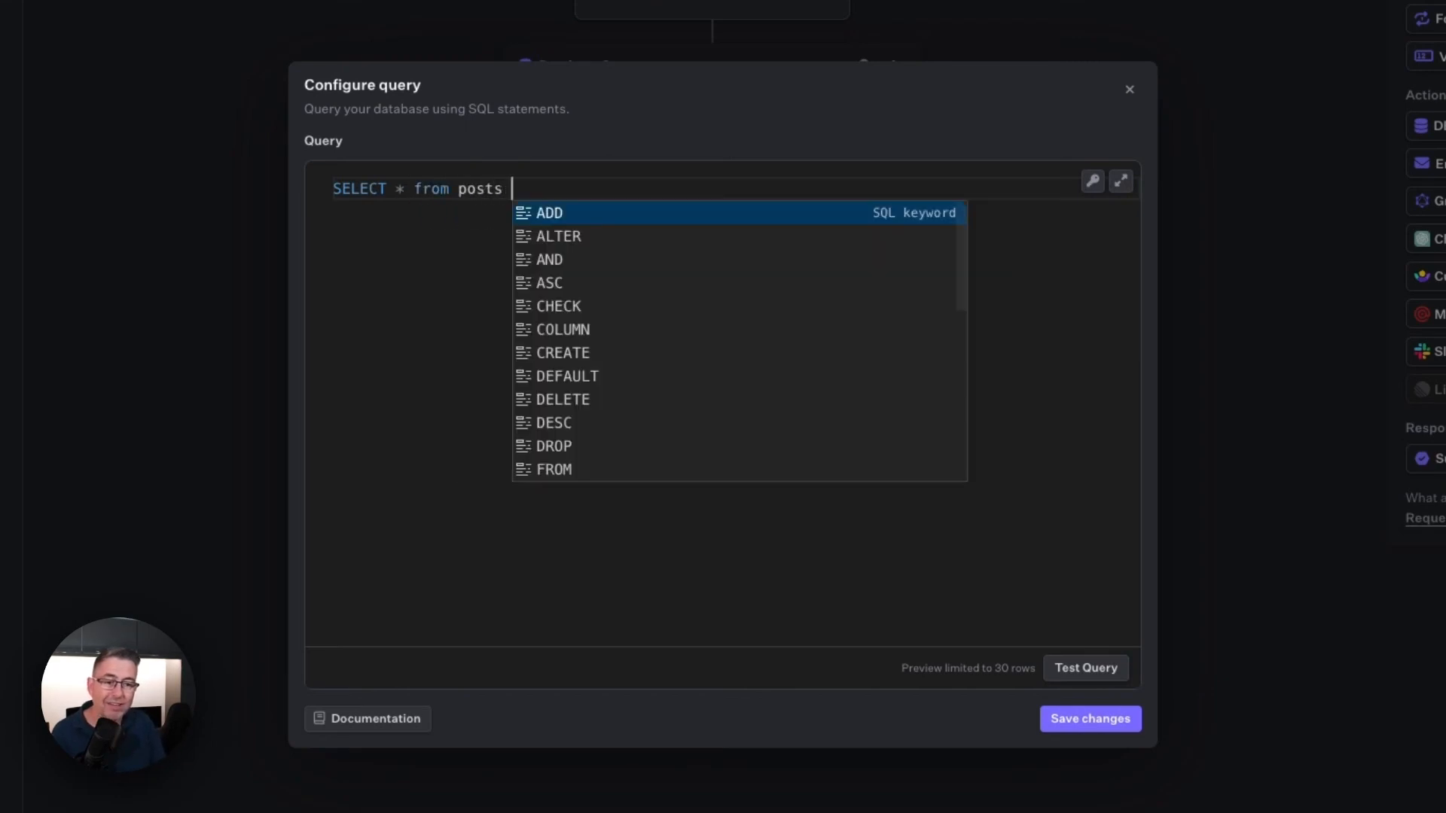
pyautogui.write(' where system')
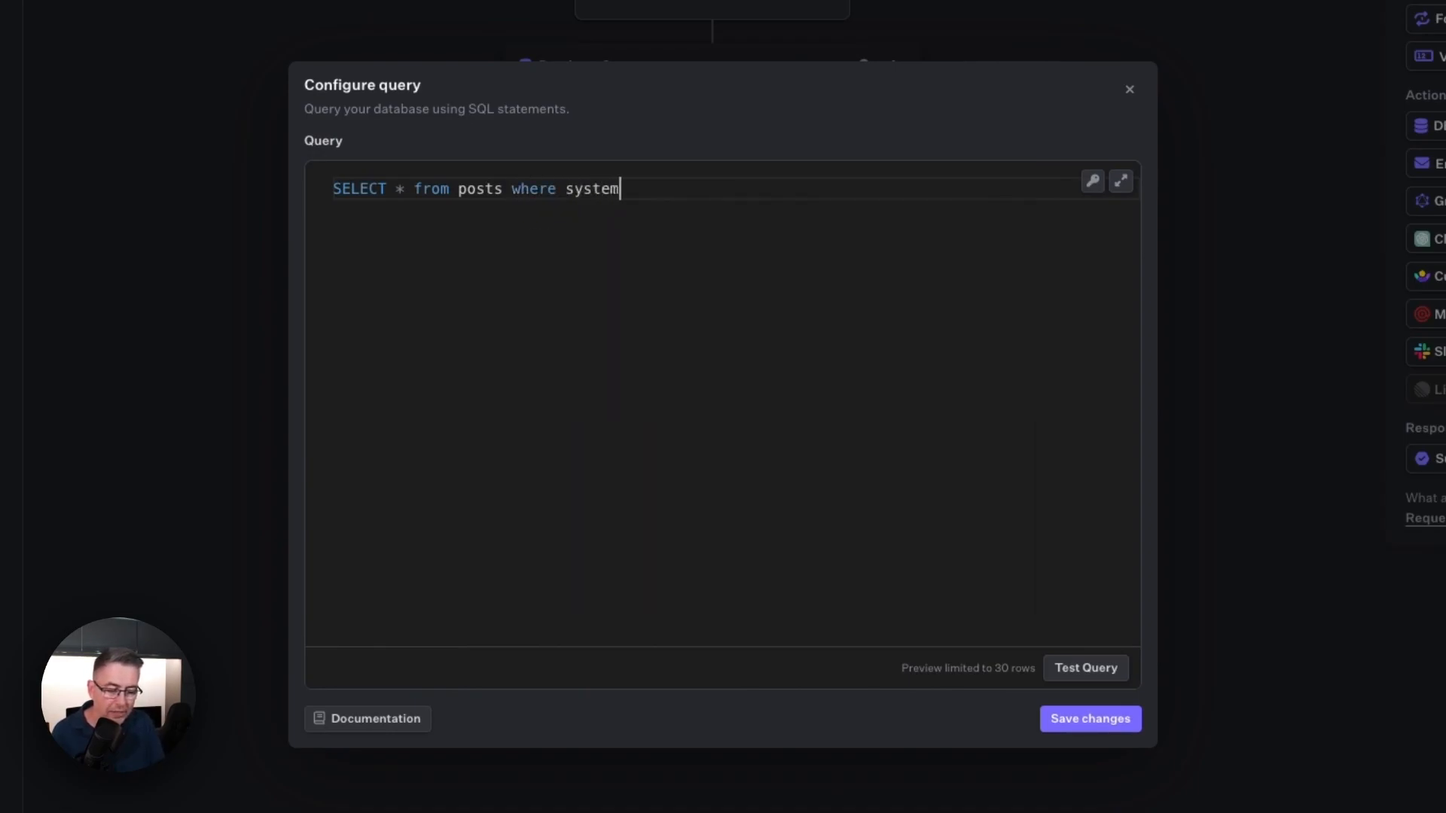
pyautogui.write('_id =')
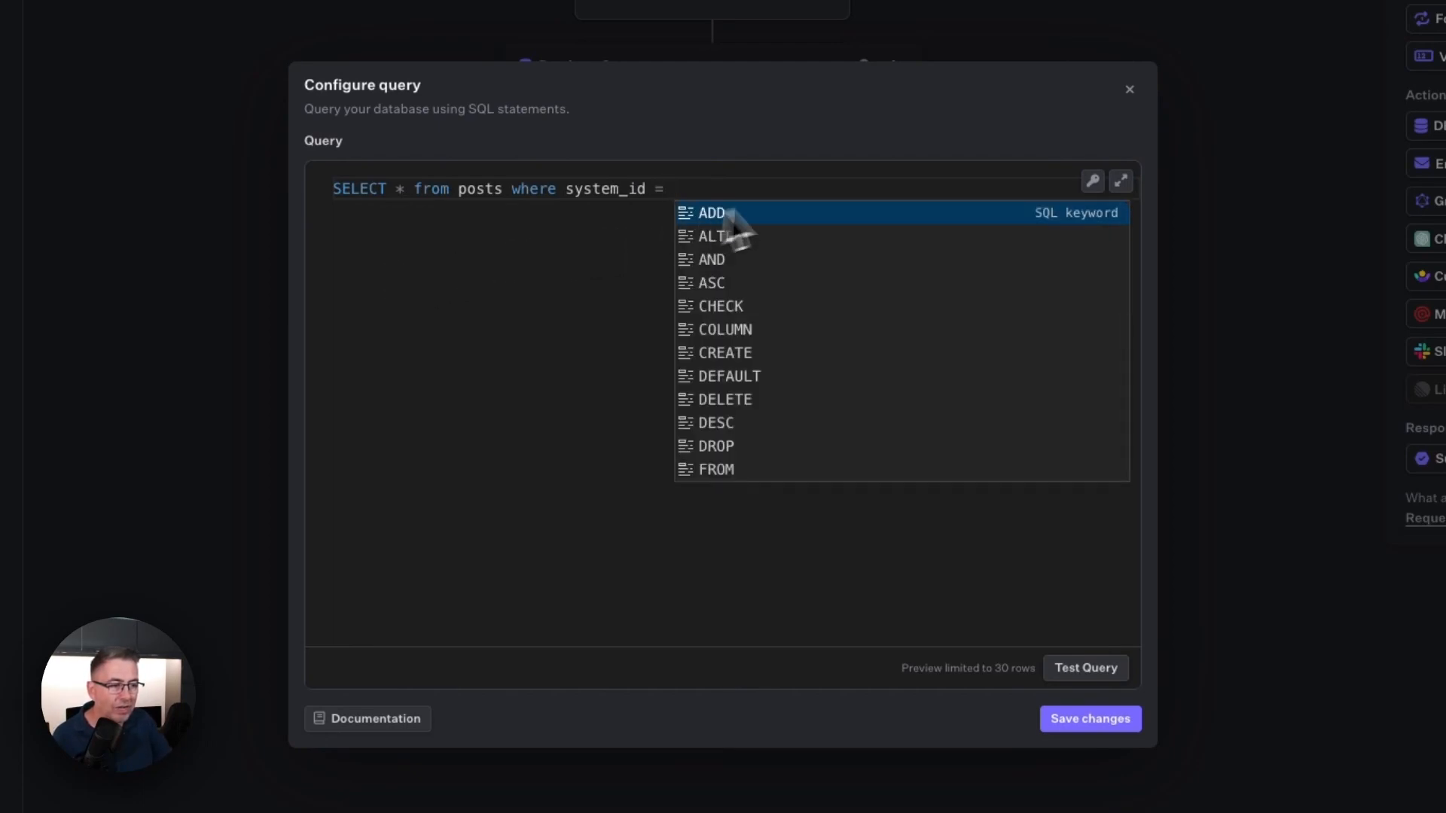
pyautogui.click(1096, 187)
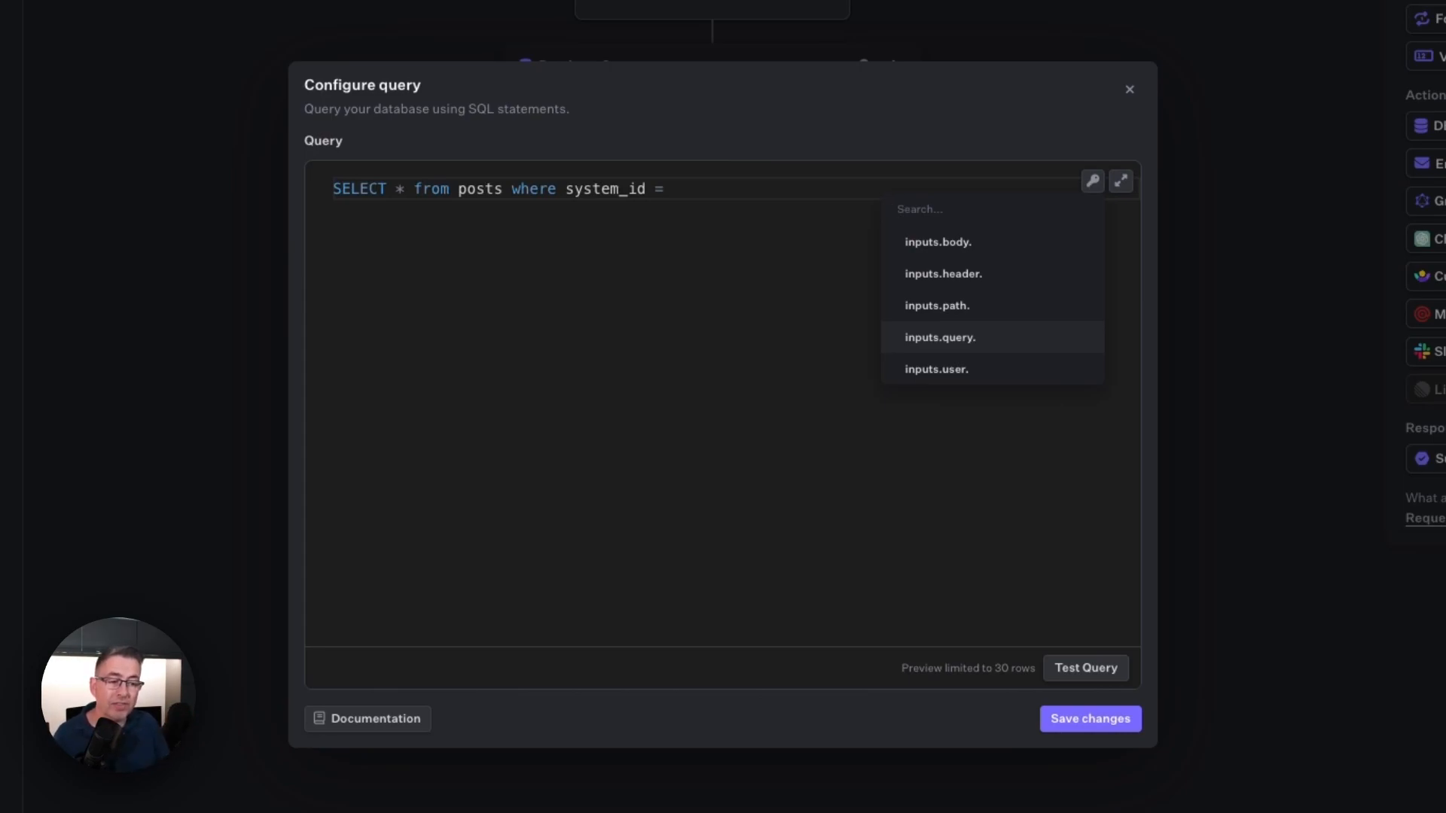
pyautogui.click(961, 345)
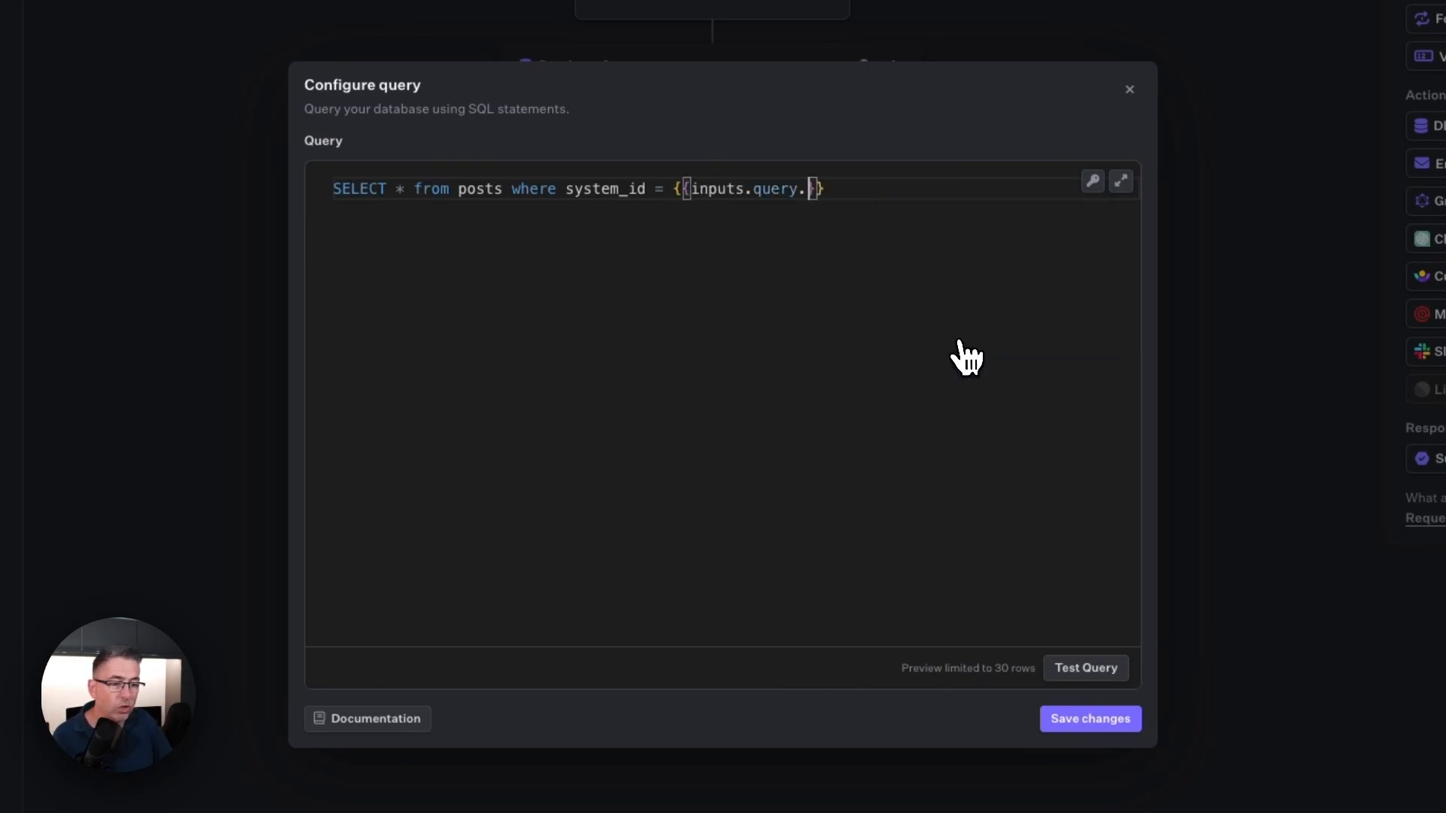
pyautogui.write('id')
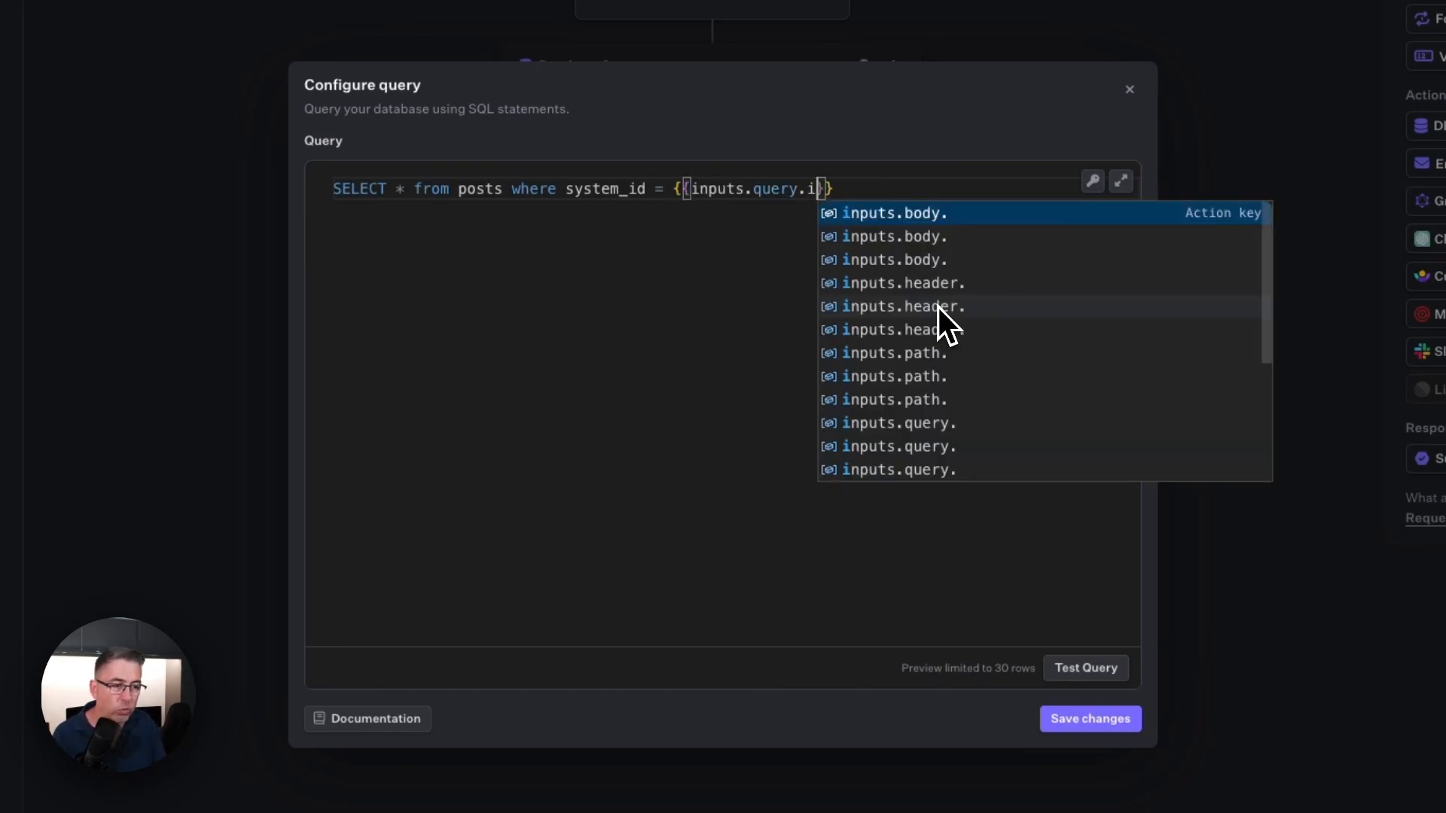
pyautogui.click(933, 193)
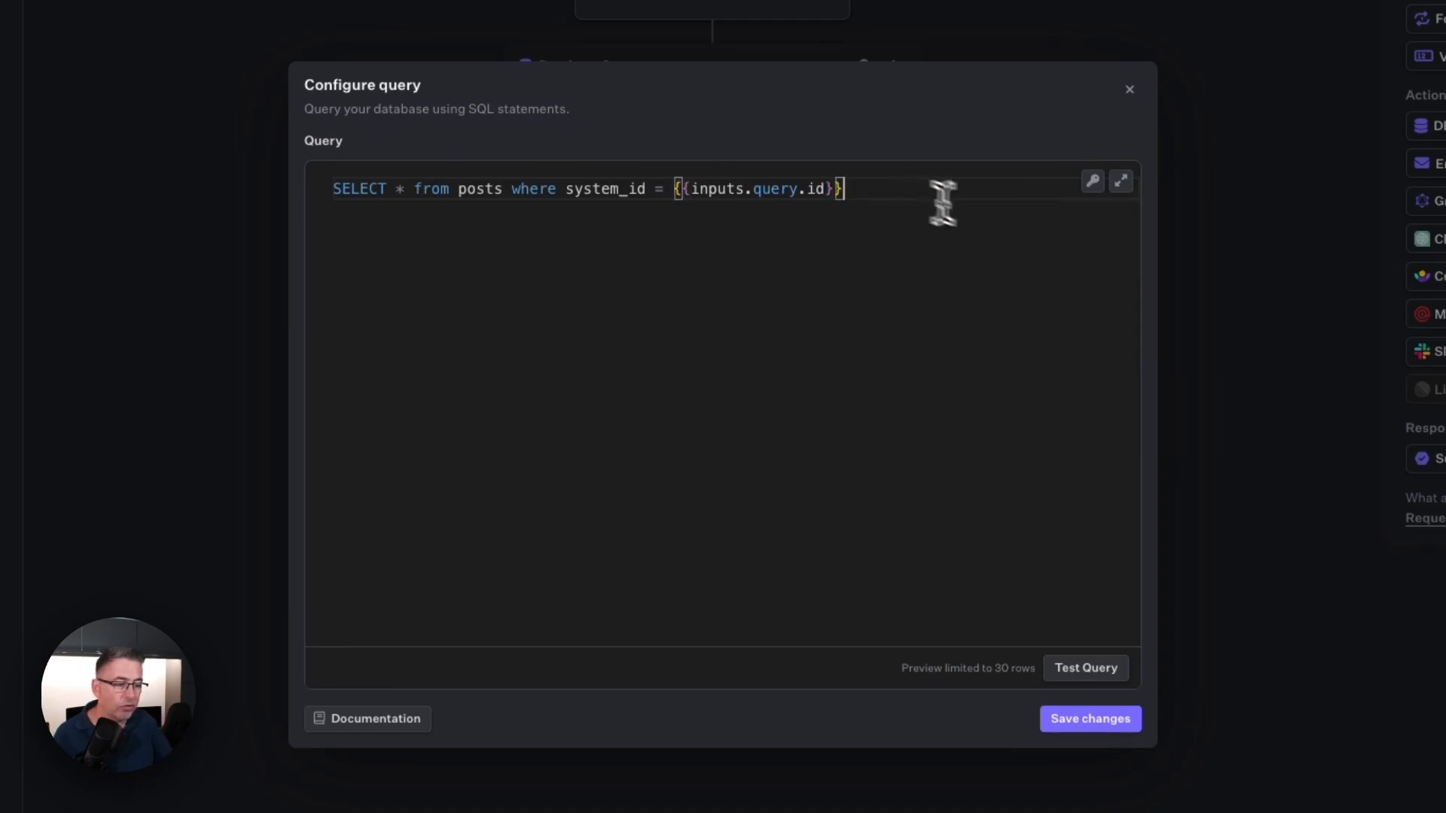
# Step: Test the posts query, then save the query and the Get Post action
pyautogui.click(1096, 673)
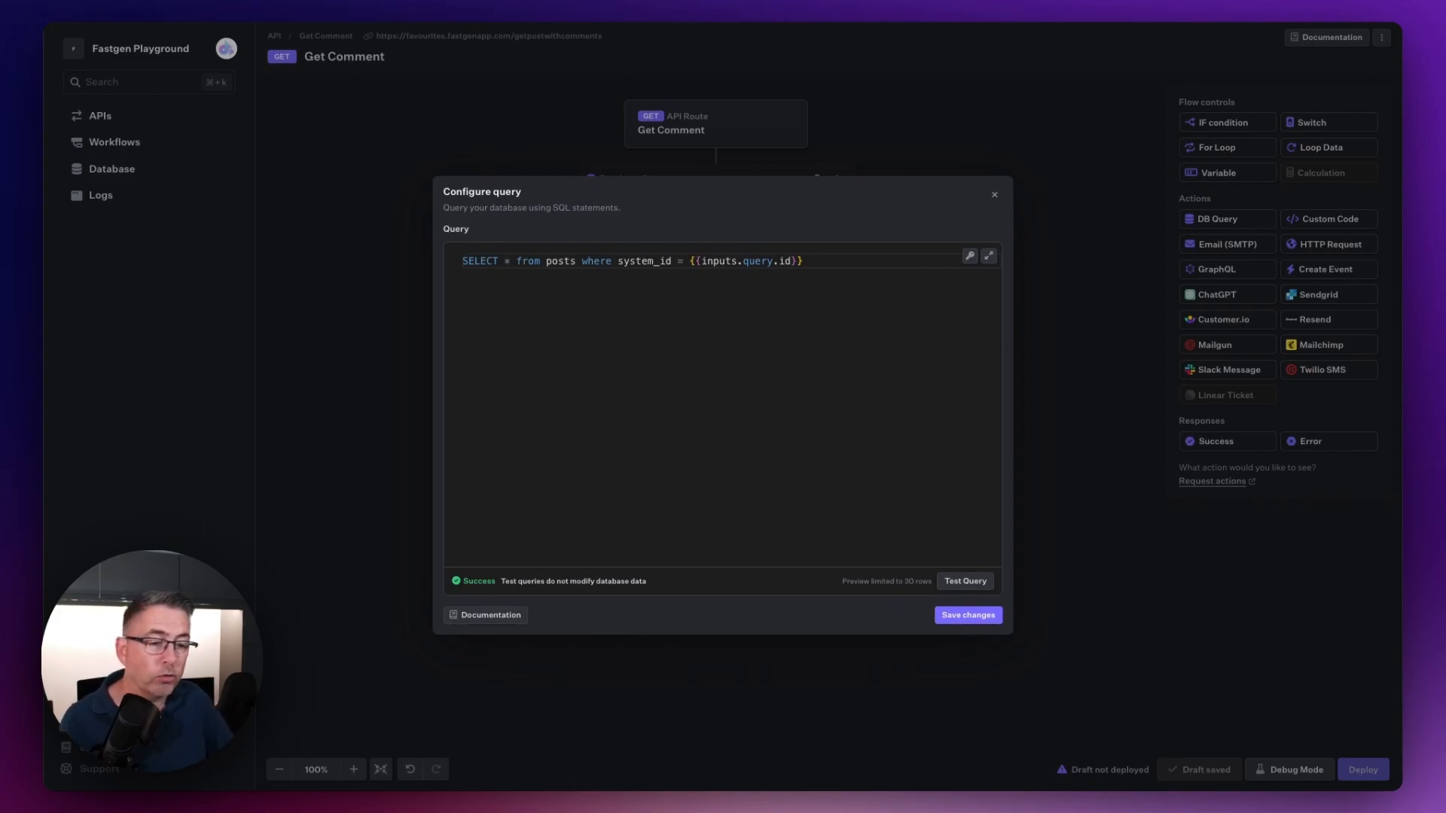
pyautogui.click(973, 615)
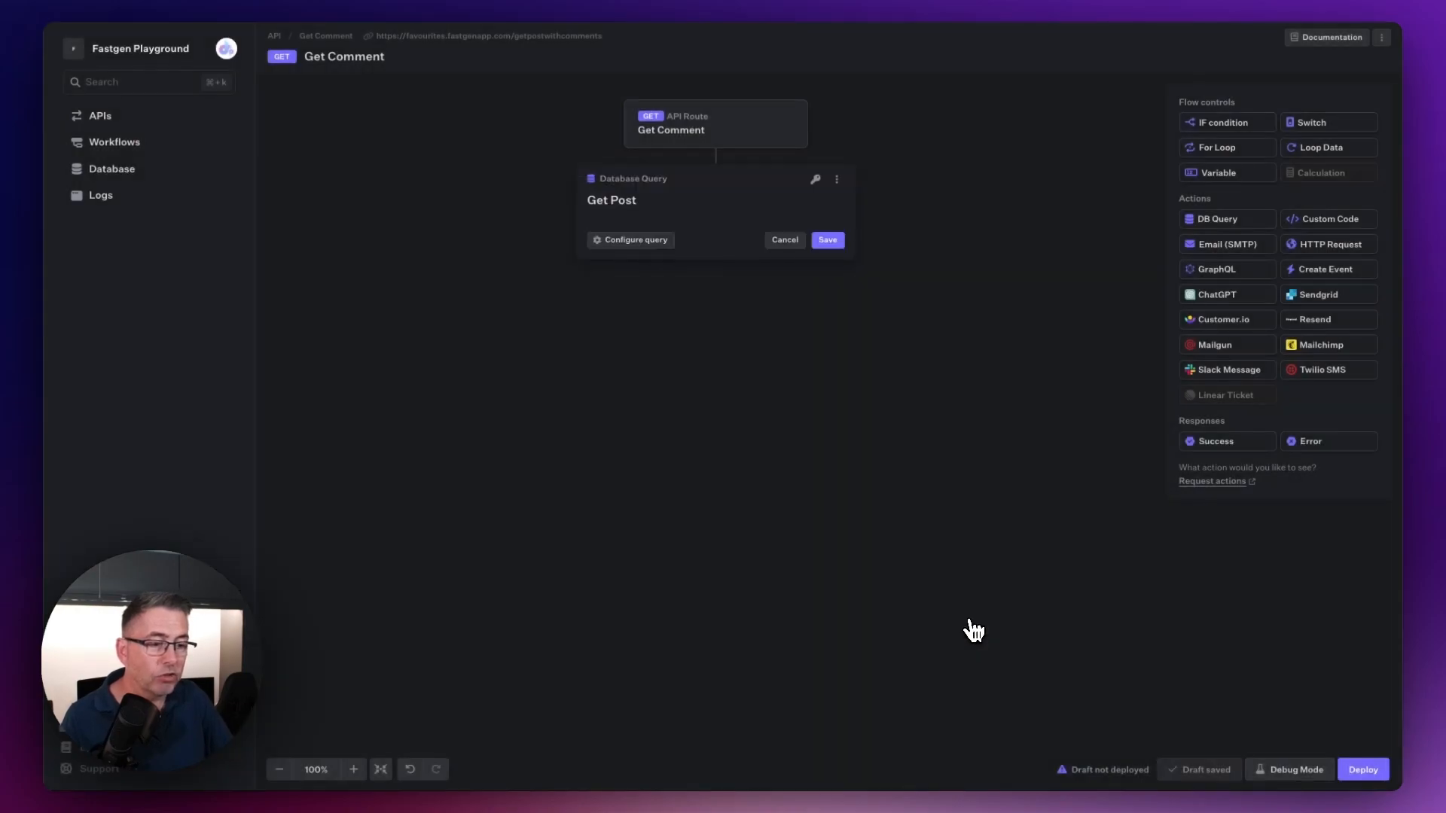
pyautogui.click(832, 241)
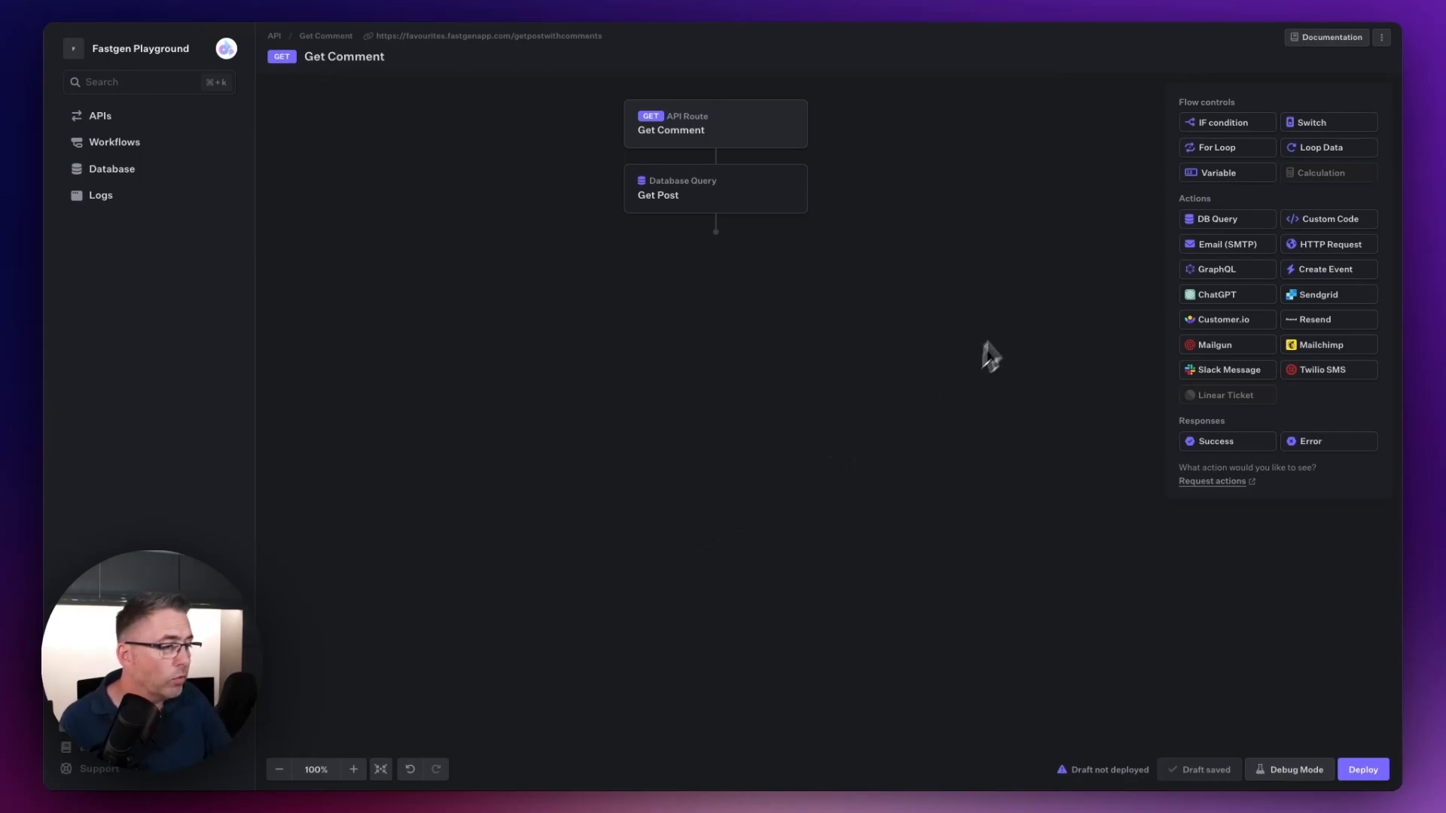
# Step: Add an IF condition below the Get Post action and name it "Valid Post?"
pyautogui.moveTo(1224, 121); pyautogui.dragTo(712, 256)
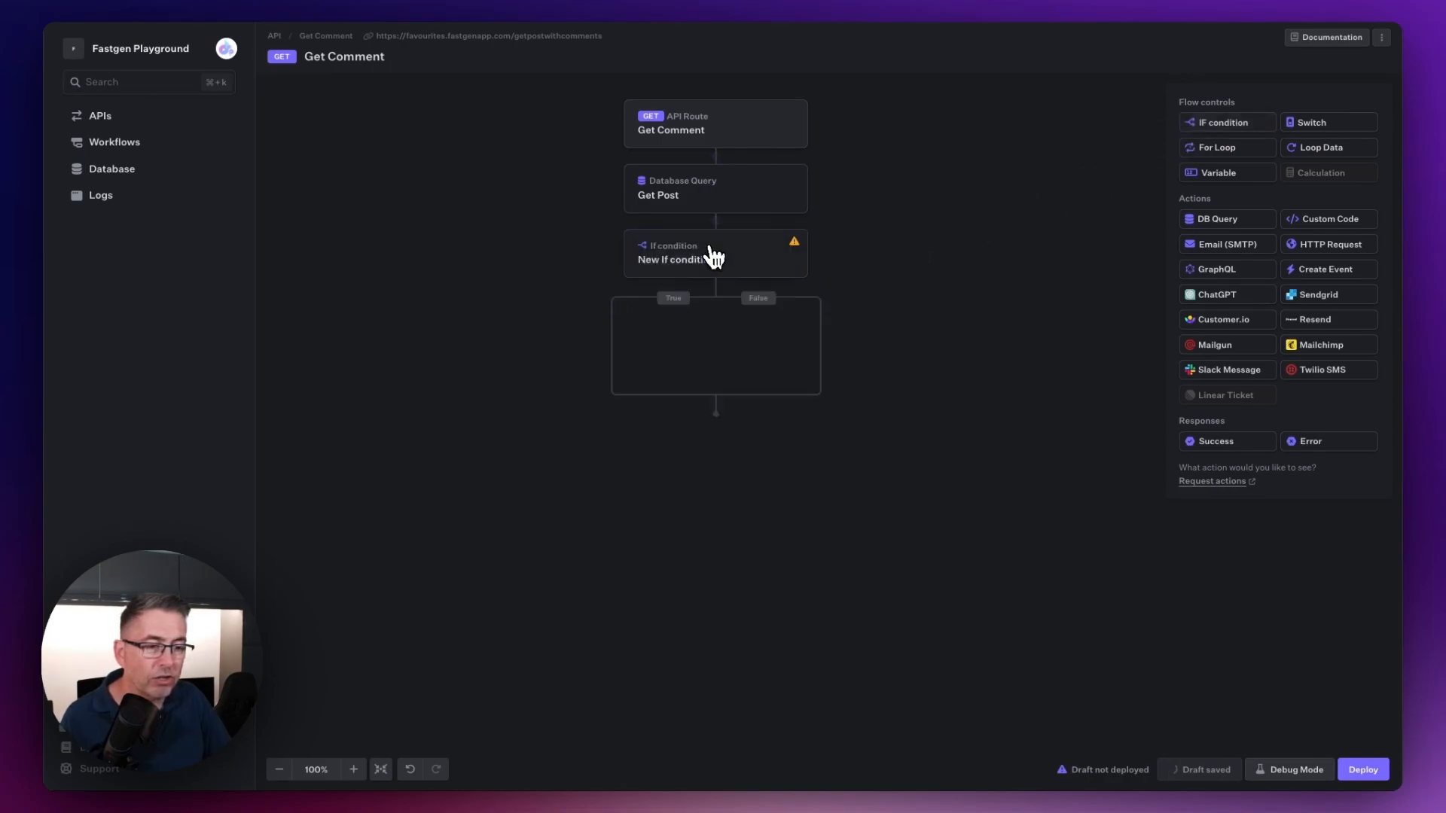
pyautogui.click(704, 262)
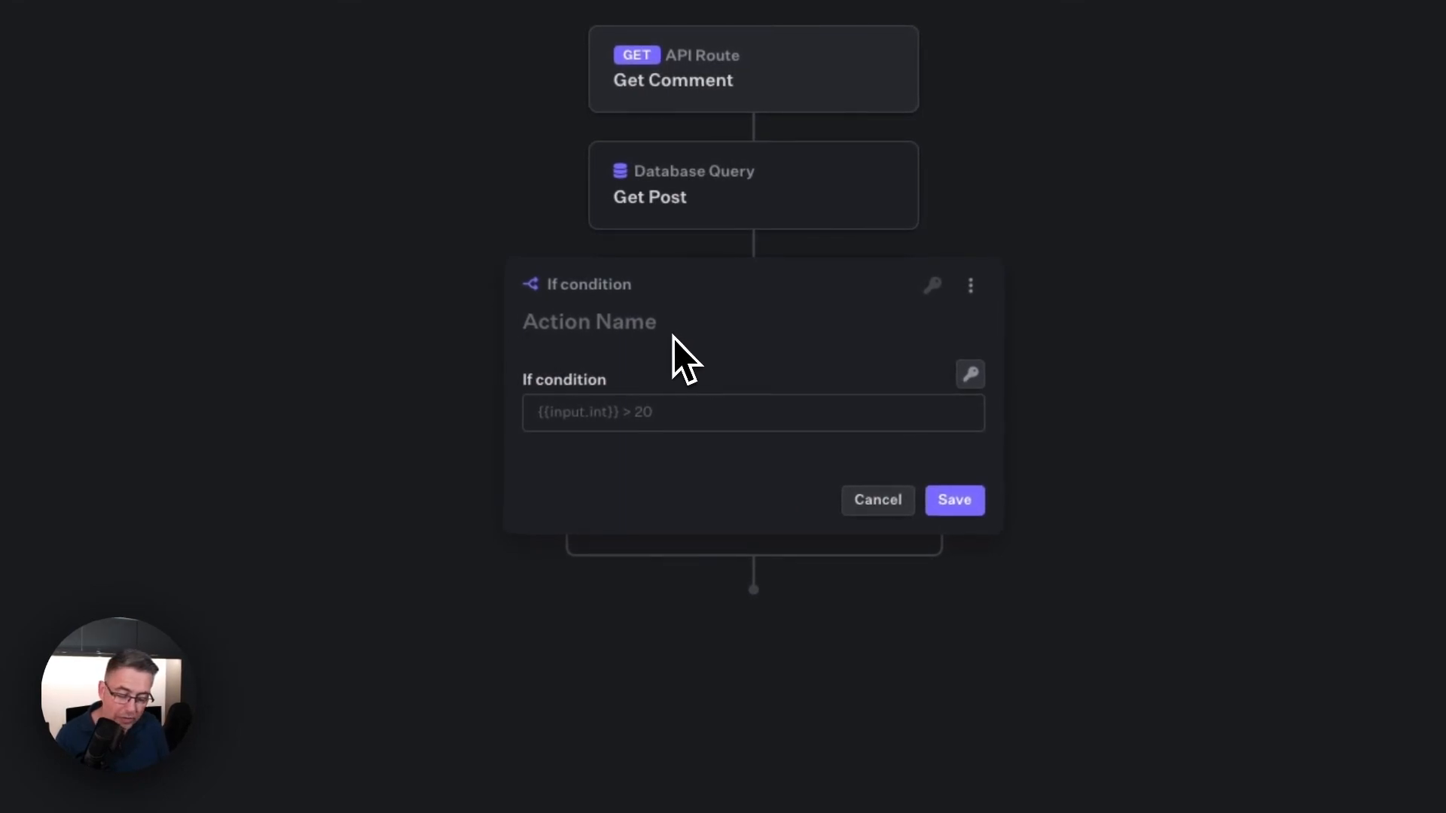
pyautogui.write('Valid Post?')
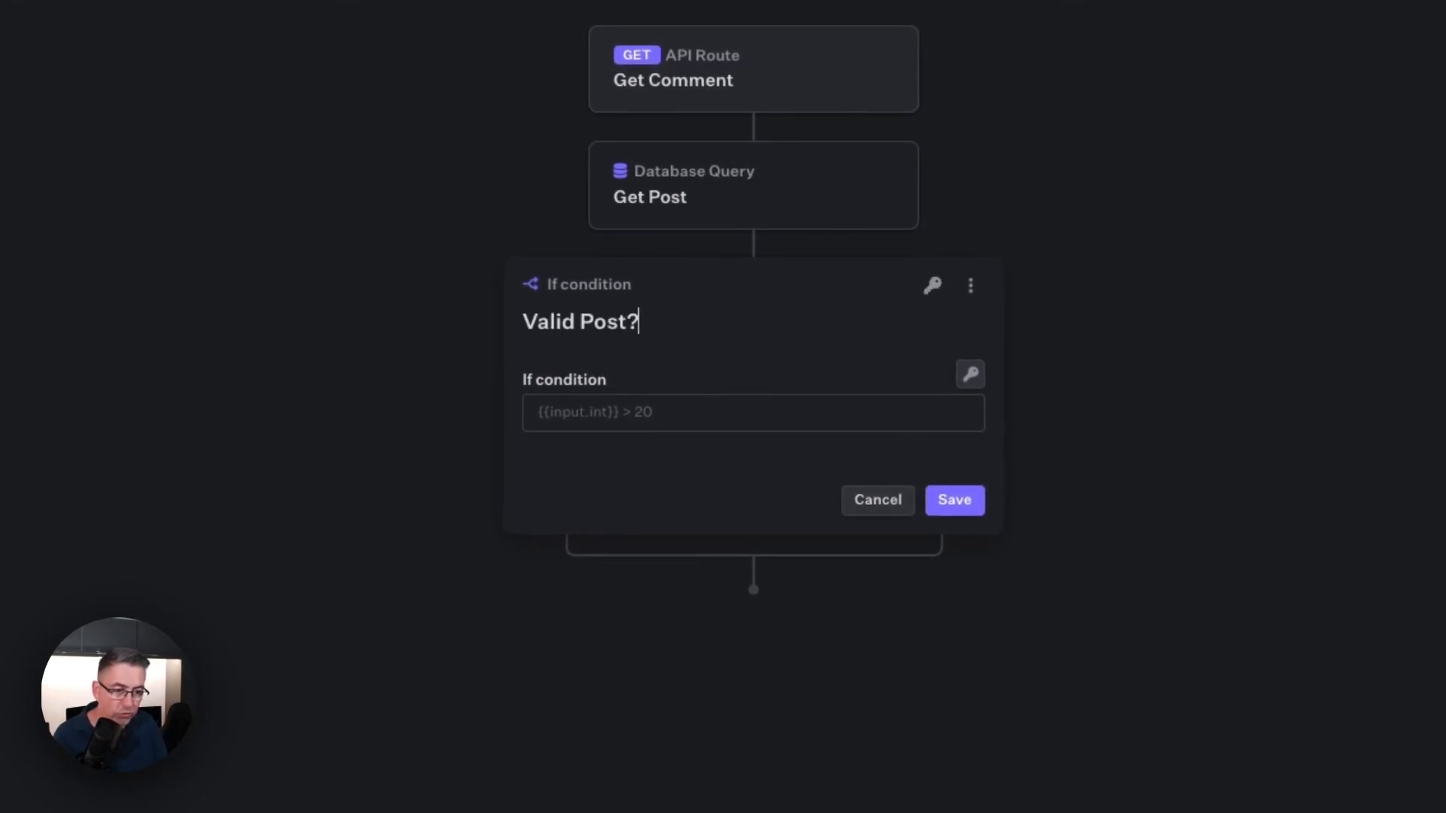
# Step: Set the Valid Post? condition to {{steps.get-post.outputs}} != null using the Get Post outputs variable
pyautogui.click(552, 414)
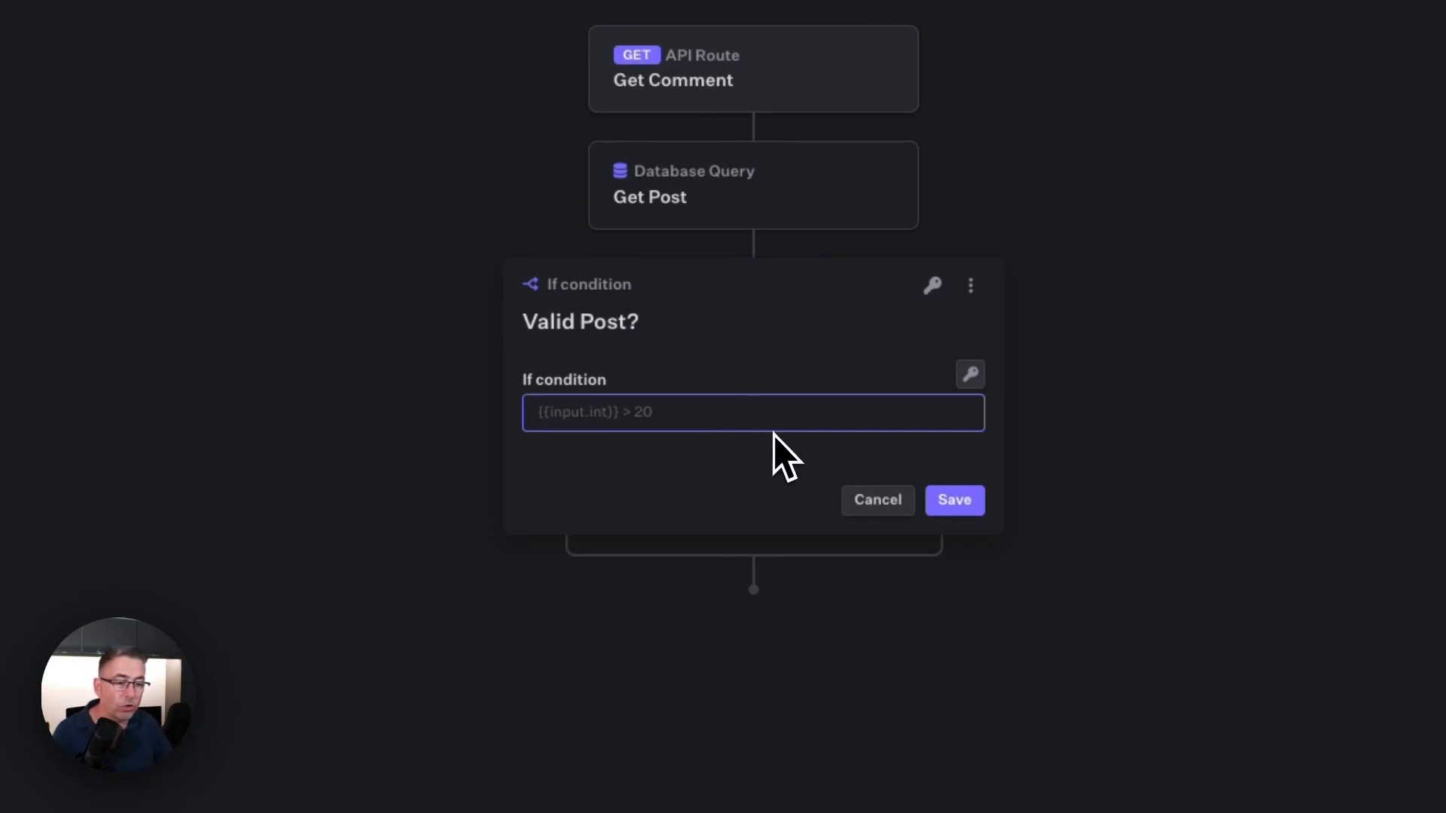
pyautogui.click(970, 375)
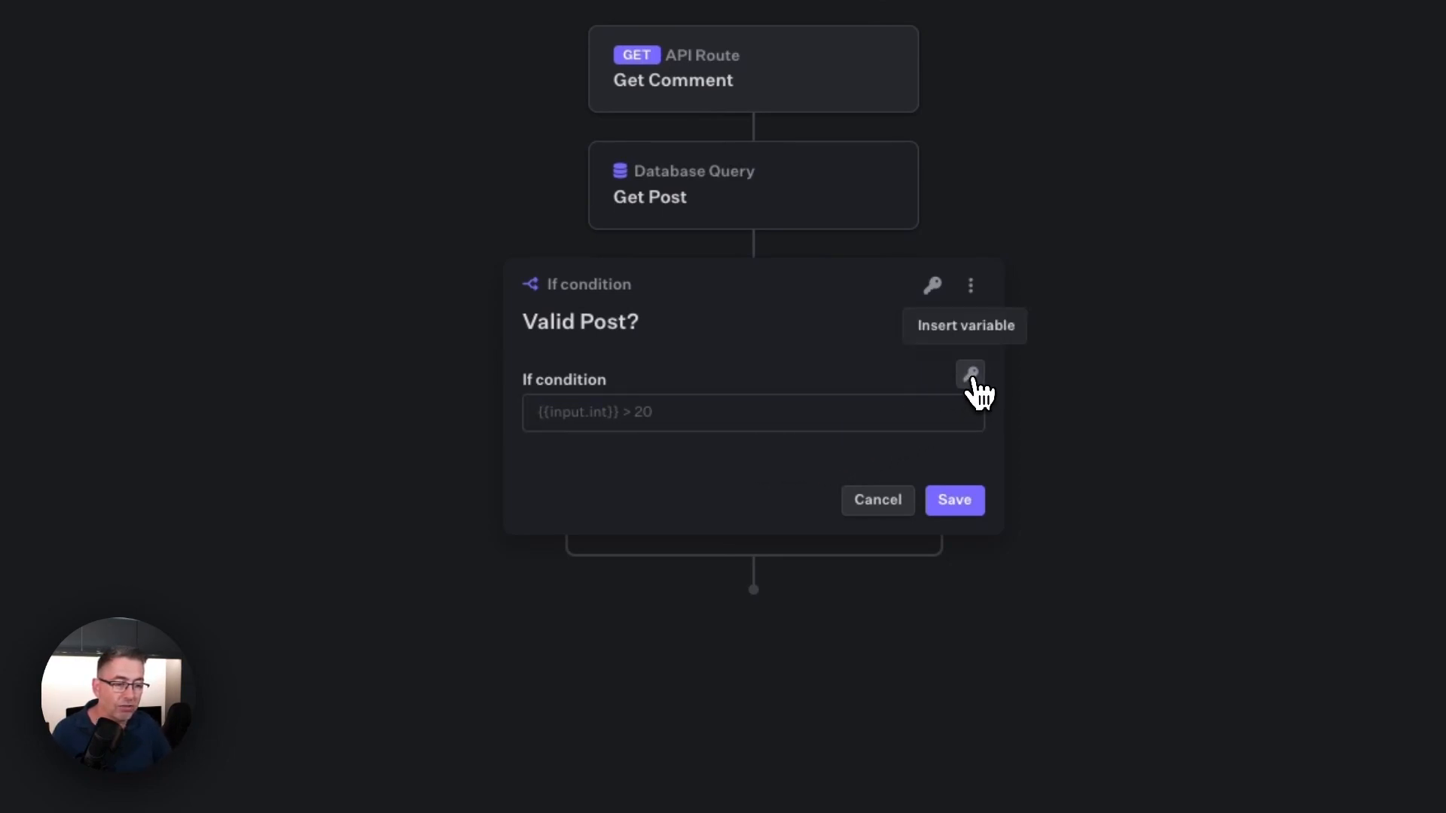
pyautogui.scroll(-1, 939, 506)
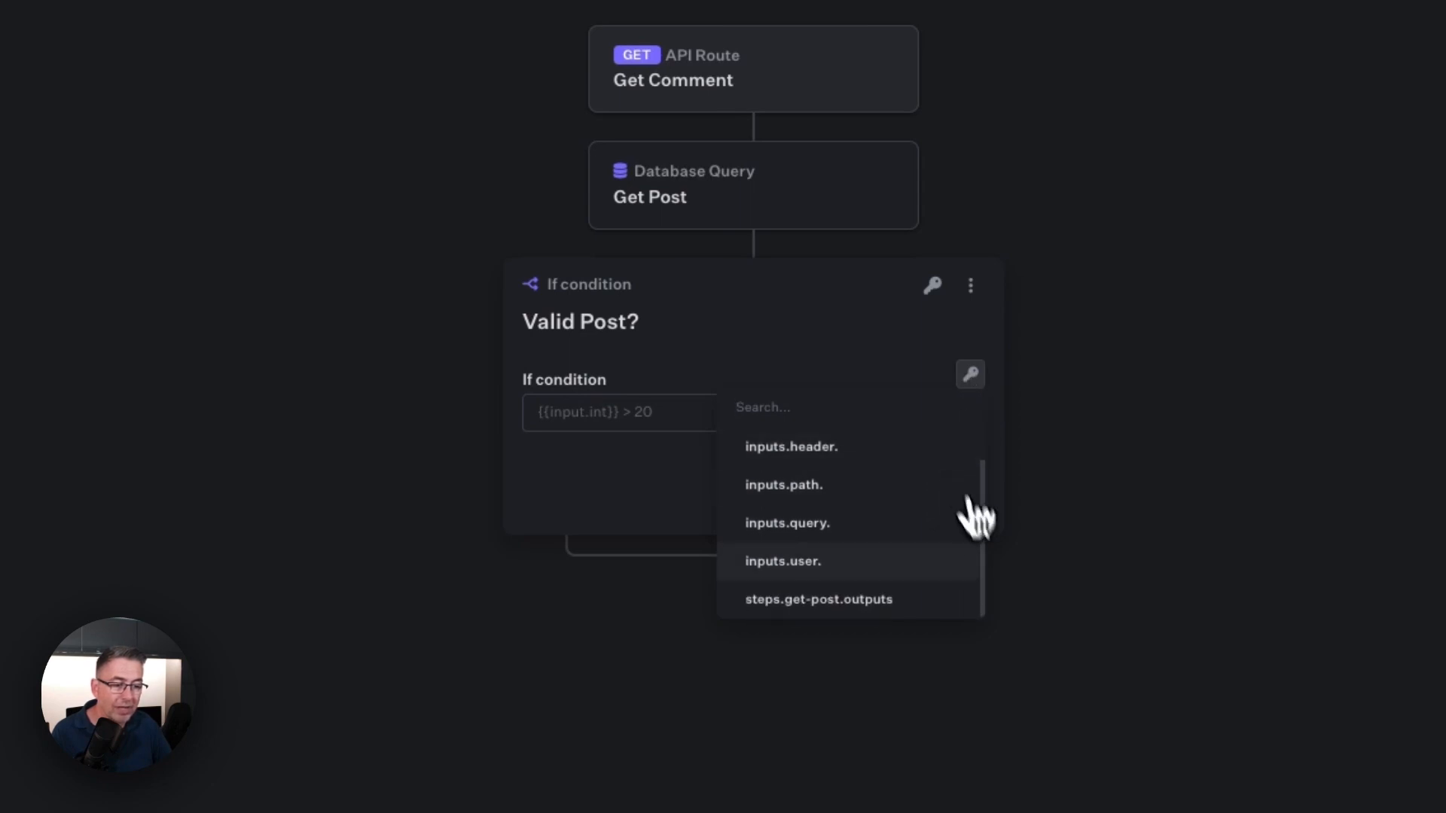
pyautogui.click(815, 601)
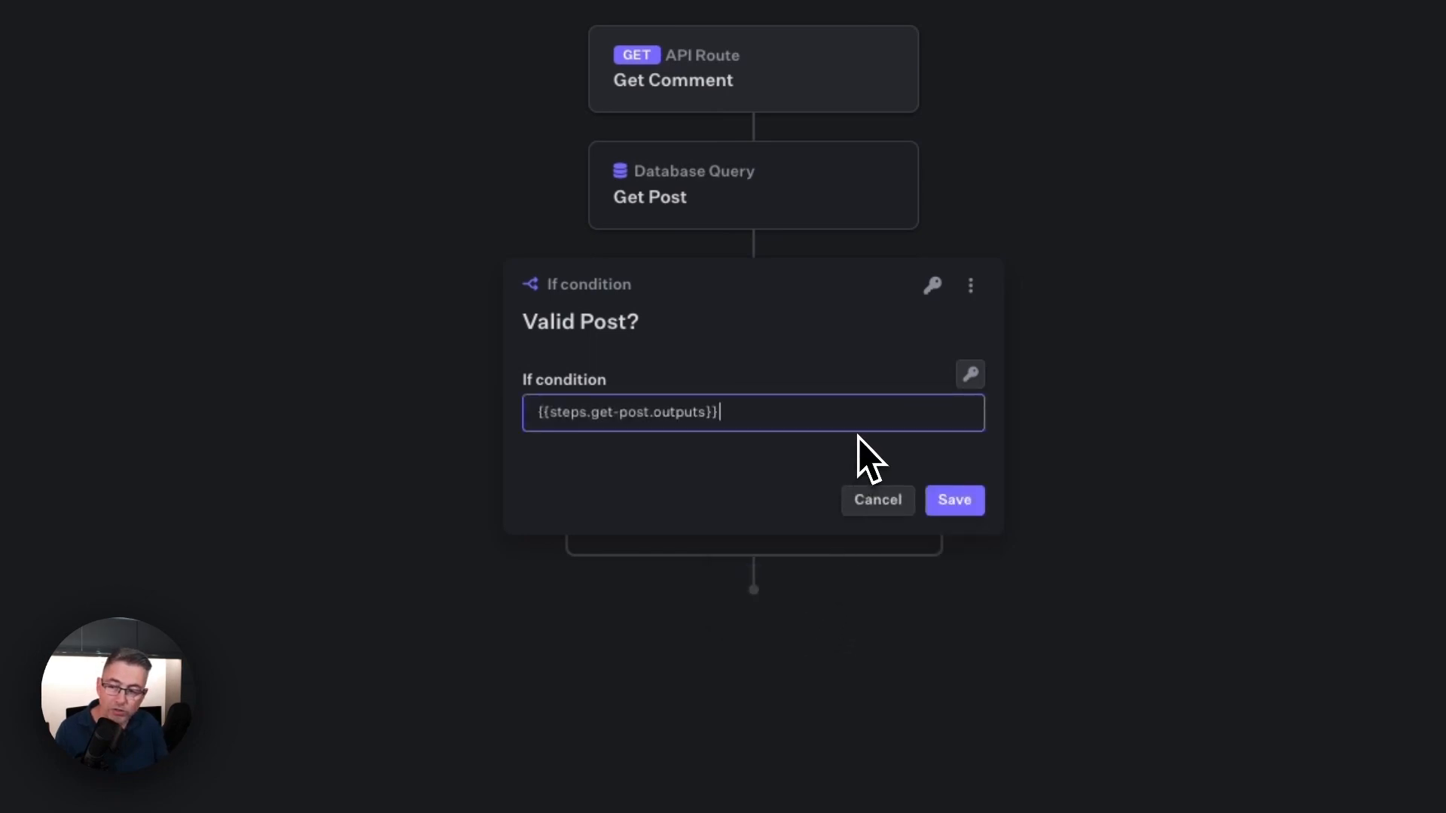
pyautogui.write('!= null')
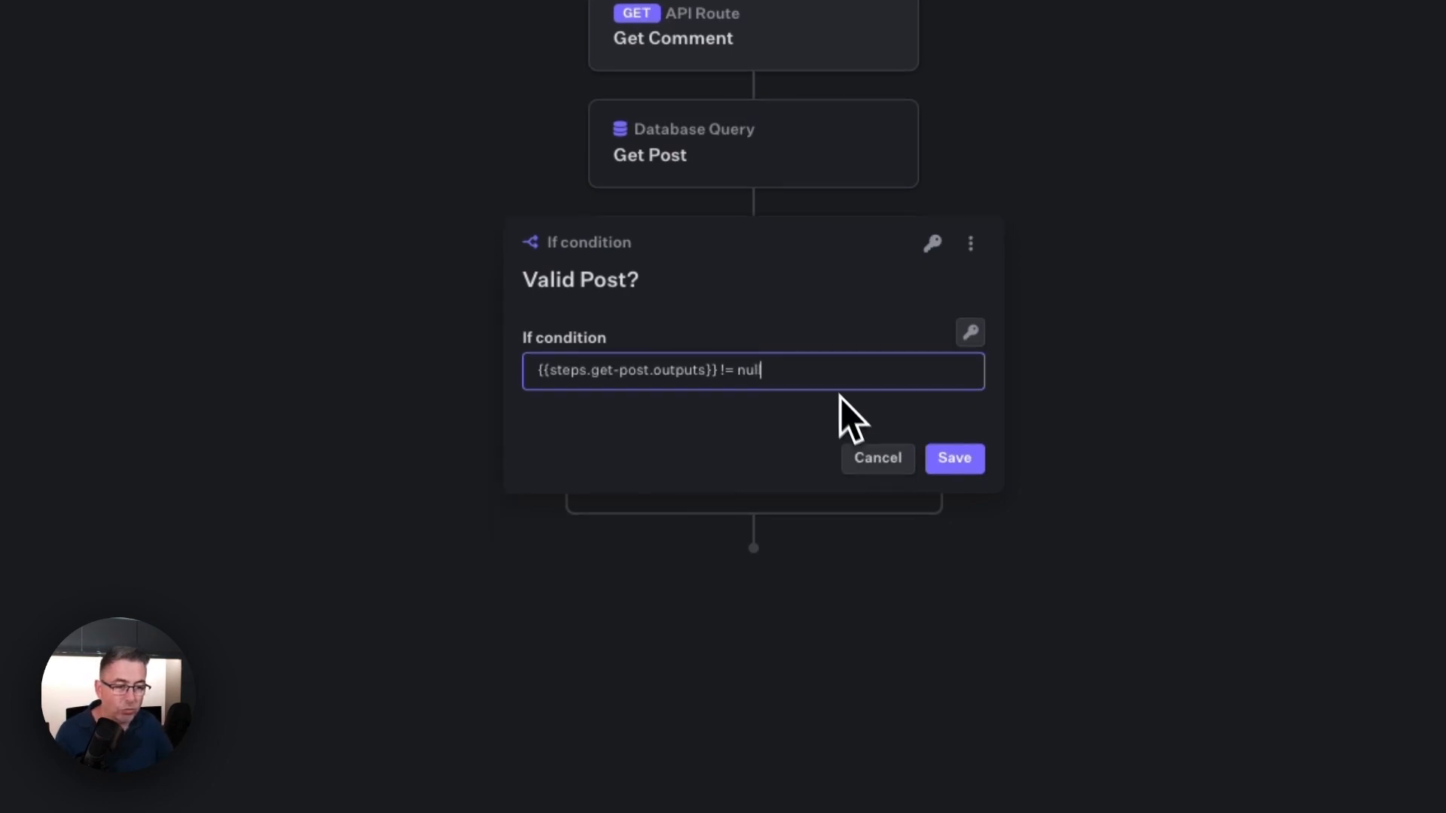
# Step: Extend the condition's variable to {{steps.get-post.outputs.Result}} and save the If condition
pyautogui.press('Right')
pyautogui.press('Left')
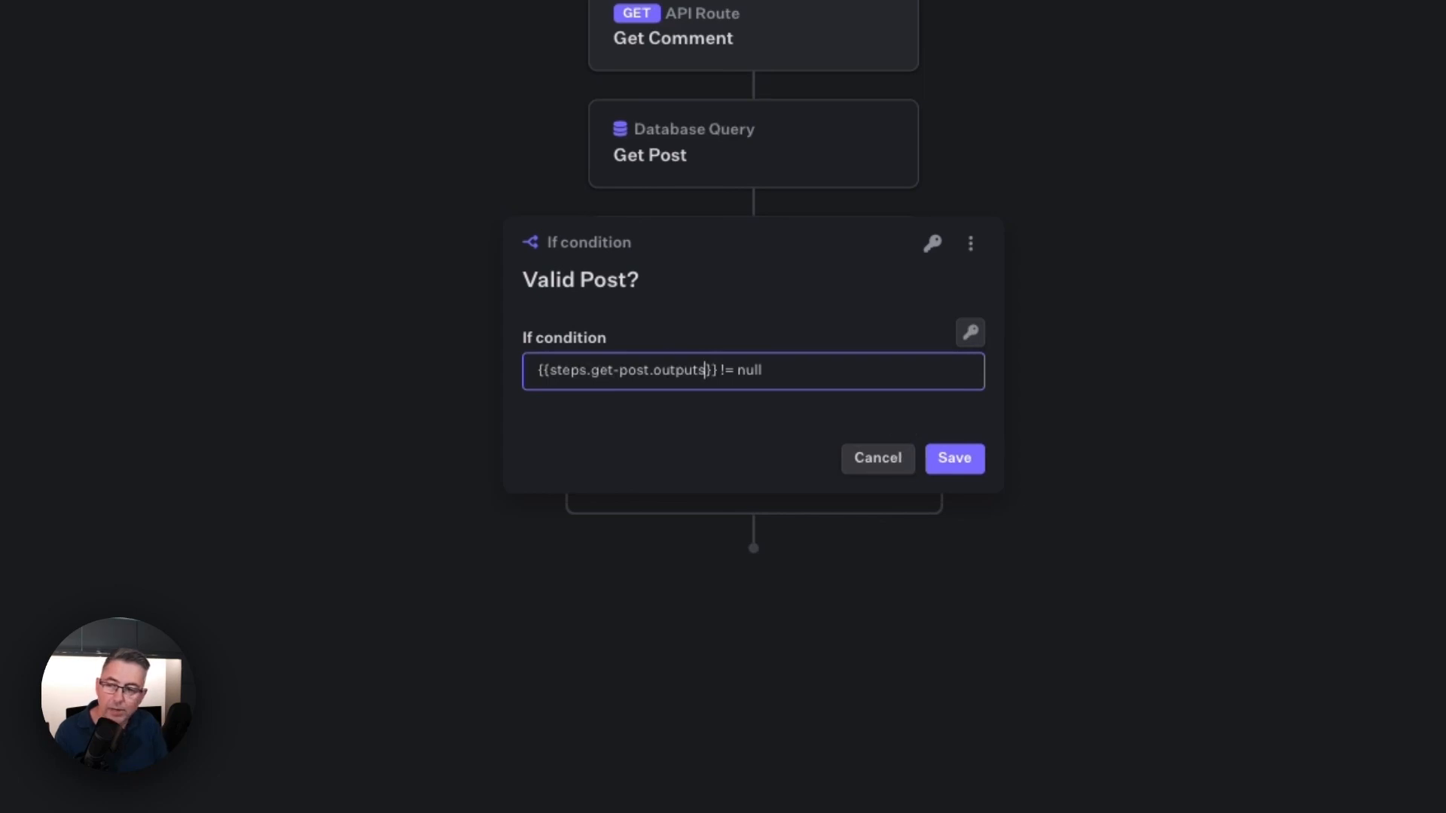
pyautogui.write('.Result')
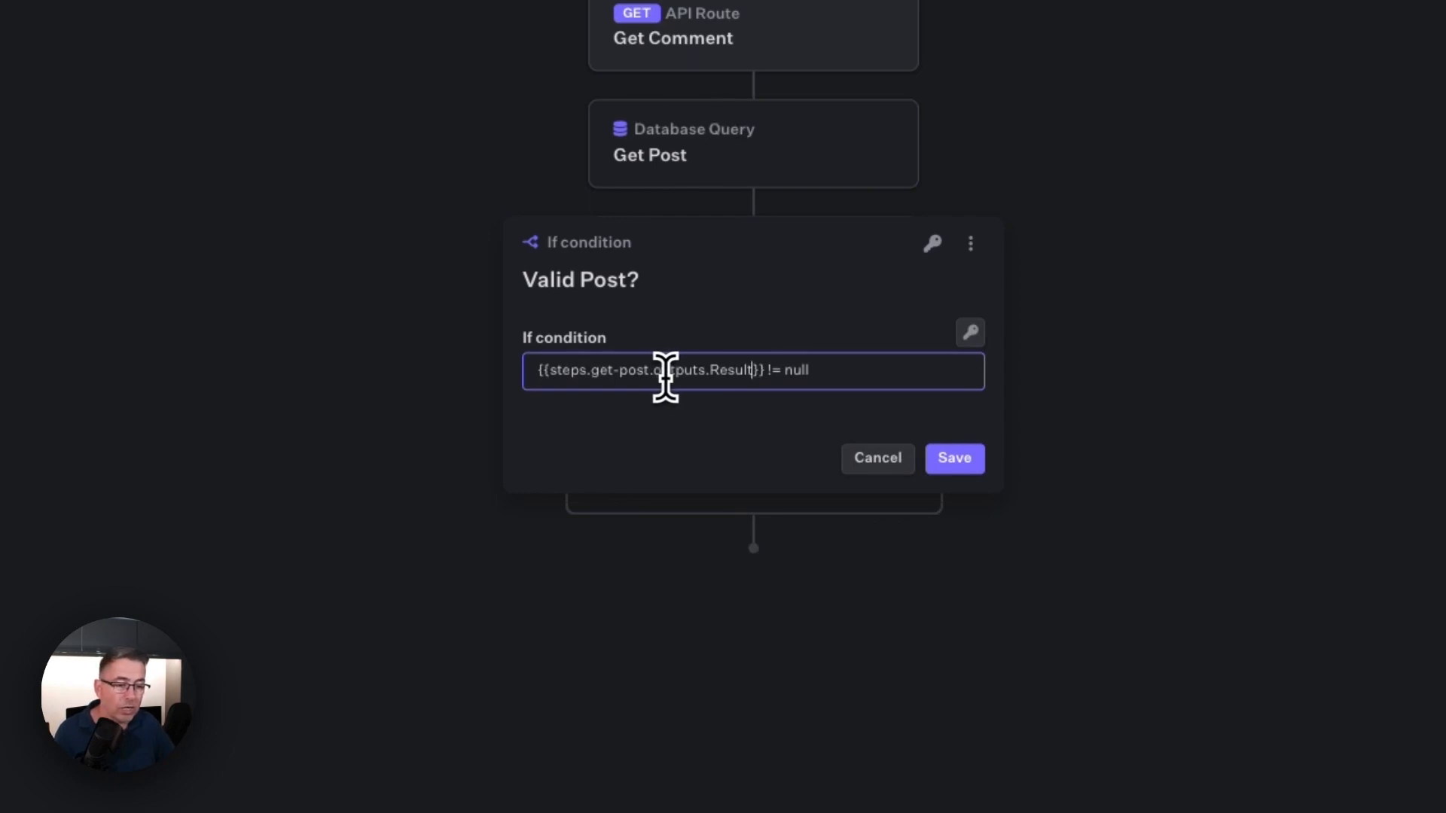
pyautogui.click(833, 377)
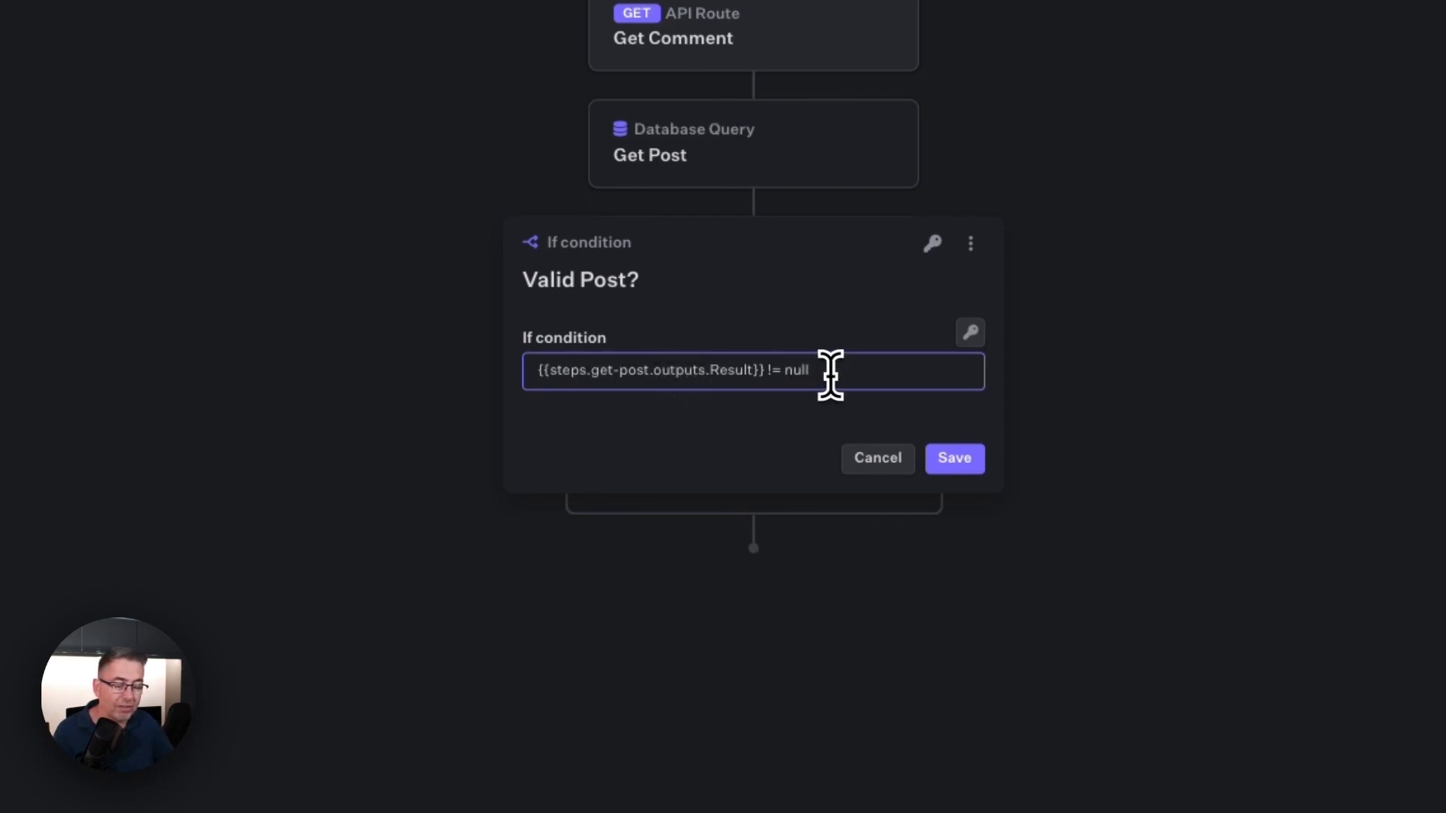
pyautogui.click(971, 463)
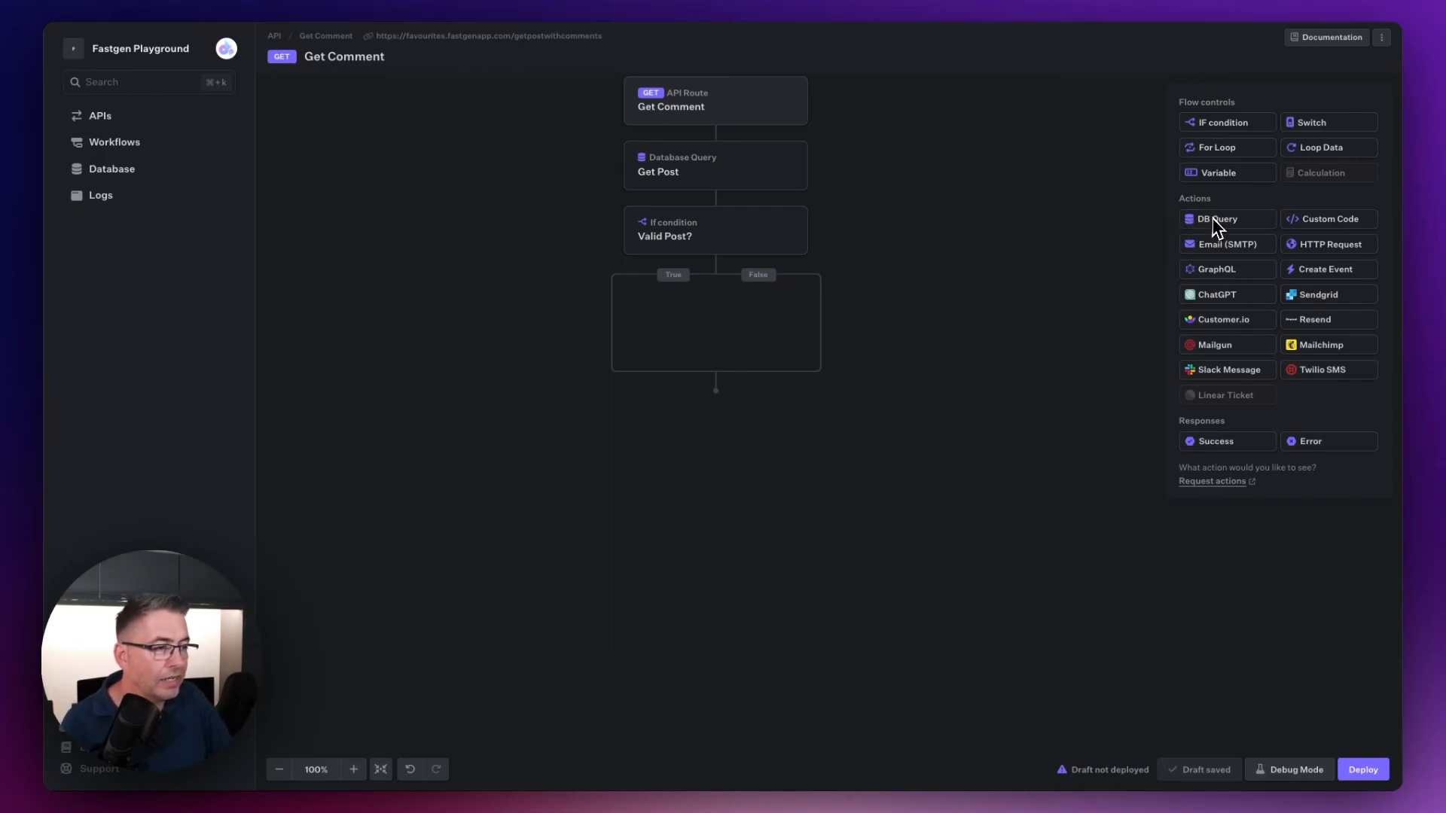
# Step: Add a DB Query action to the True branch of Valid Post? and name it "Get Comments"
pyautogui.moveTo(1219, 218); pyautogui.dragTo(614, 326)
pyautogui.click(603, 338)
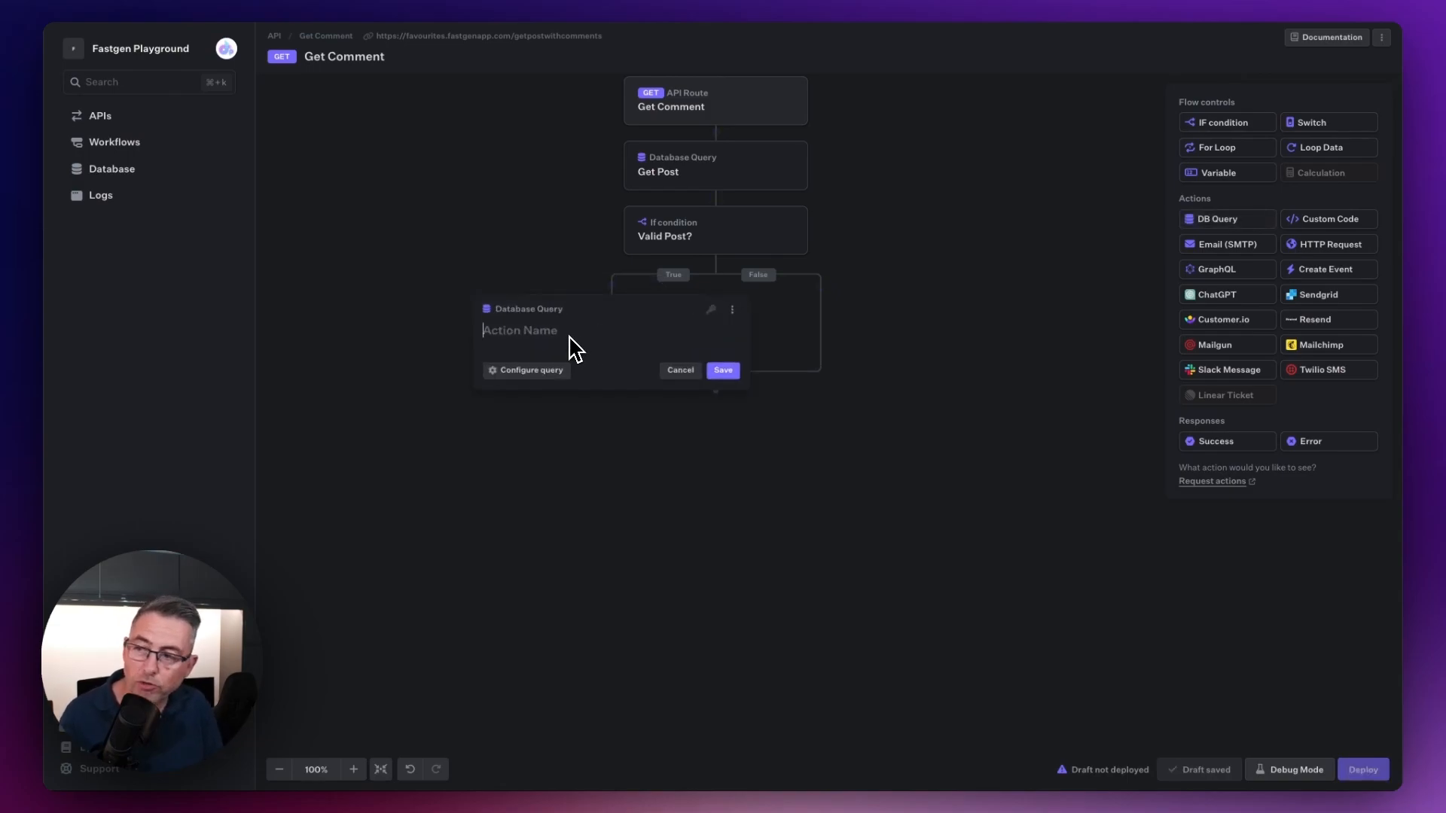
pyautogui.write('Get Comments')
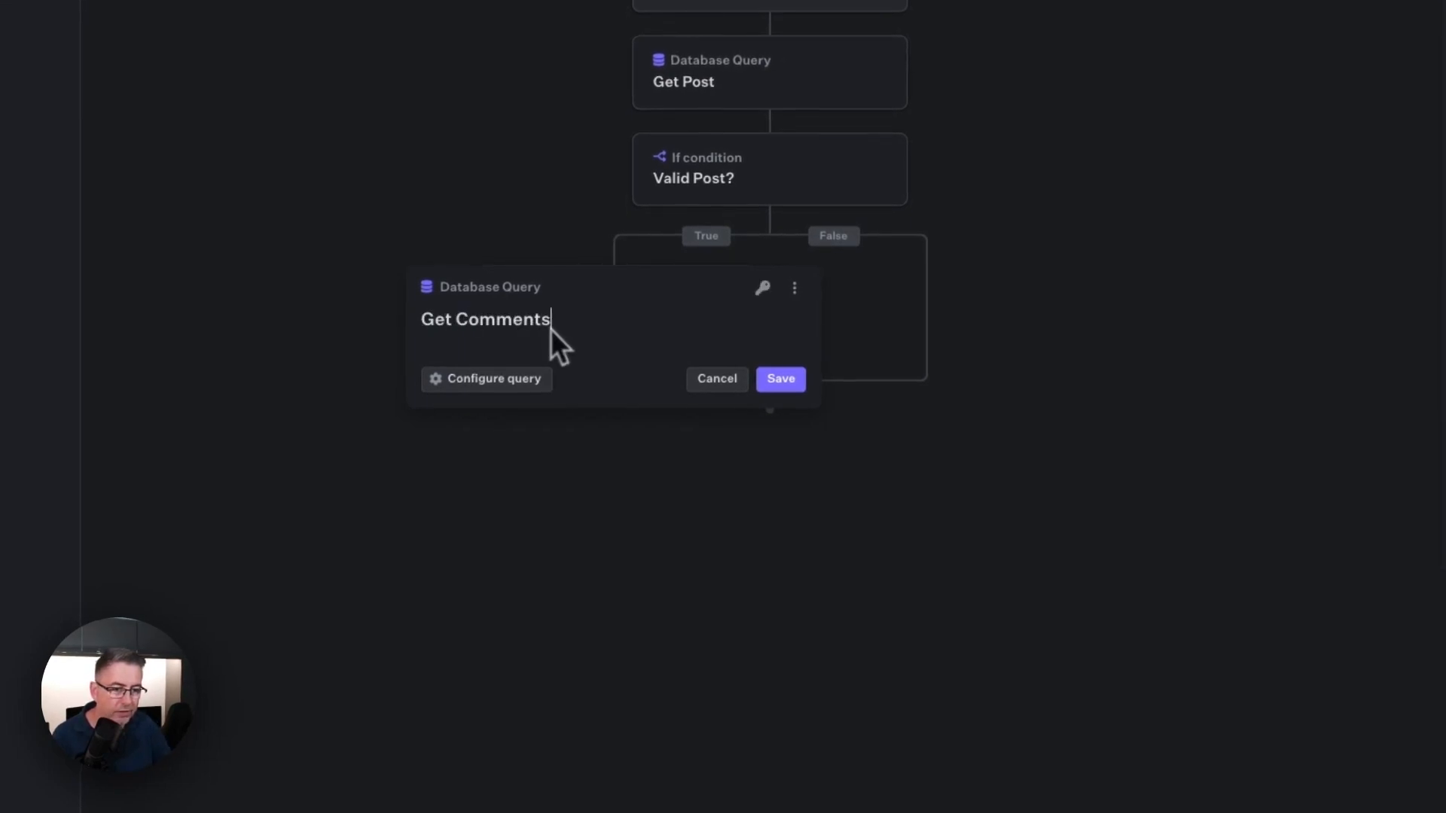
# Step: Write the Get Comments query as SELECT * from comments where post_id = {{inputs.query.id}}
pyautogui.click(483, 383)
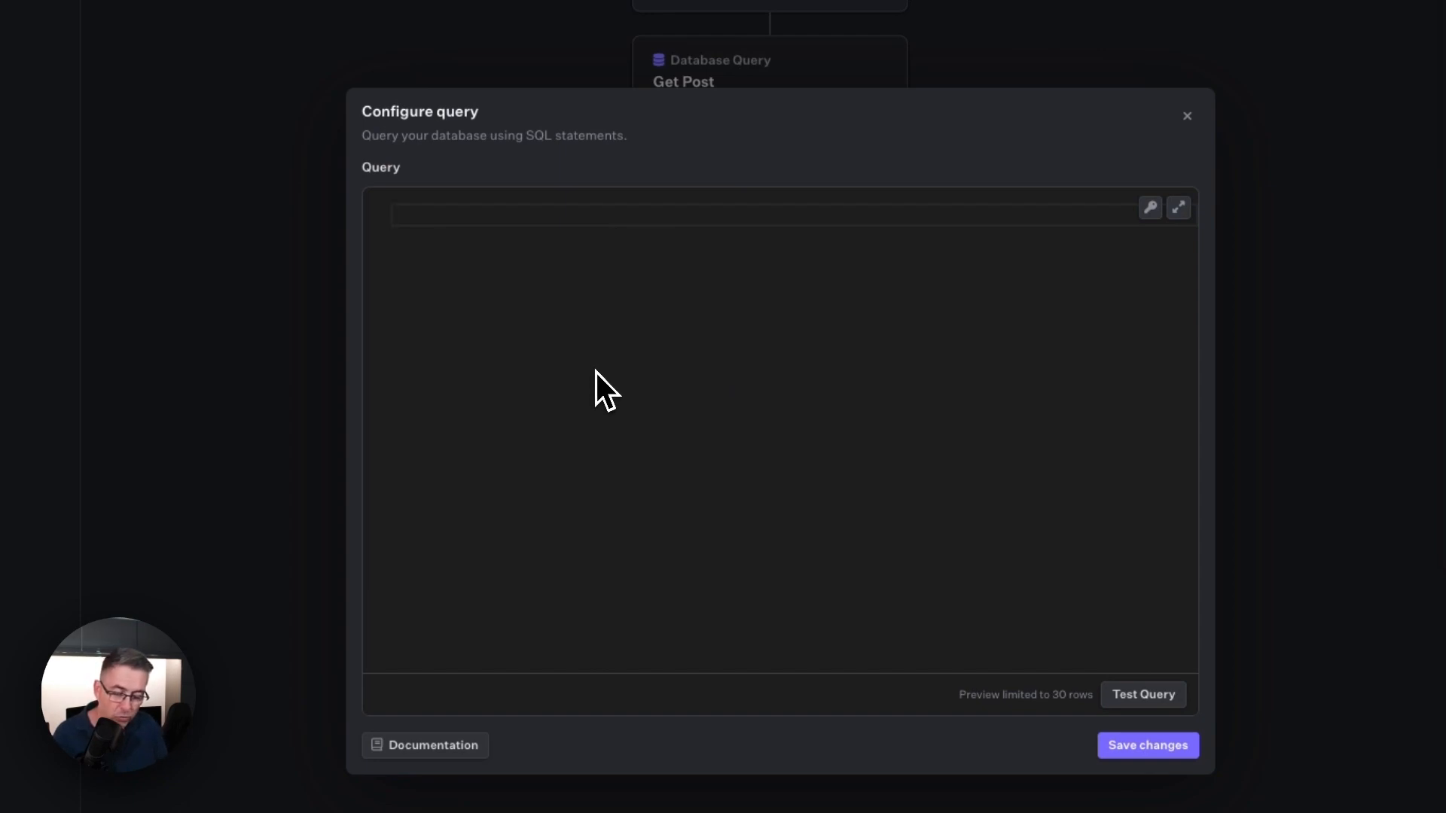
pyautogui.write('SELECT ')
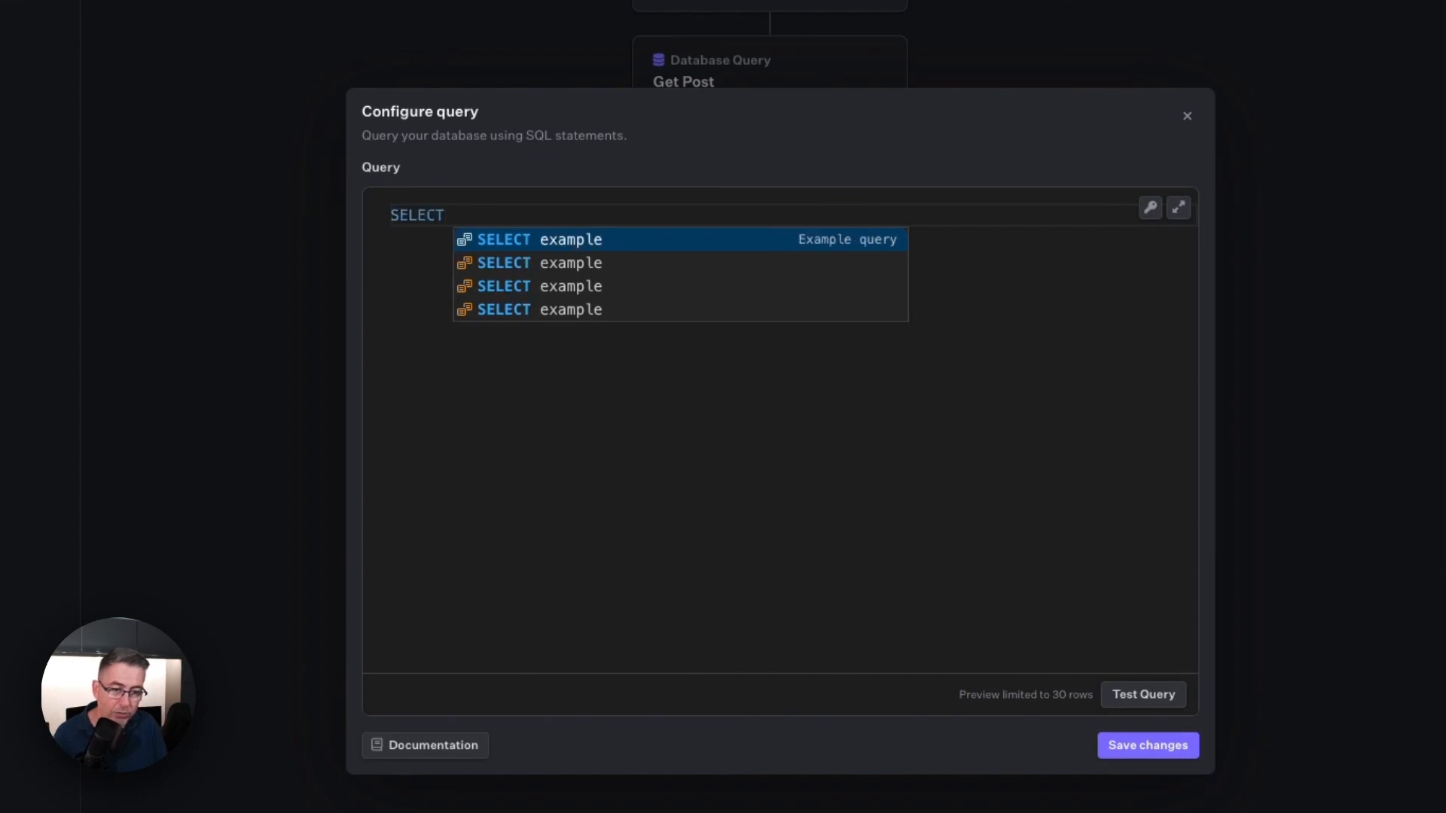
pyautogui.write('* from comments where ')
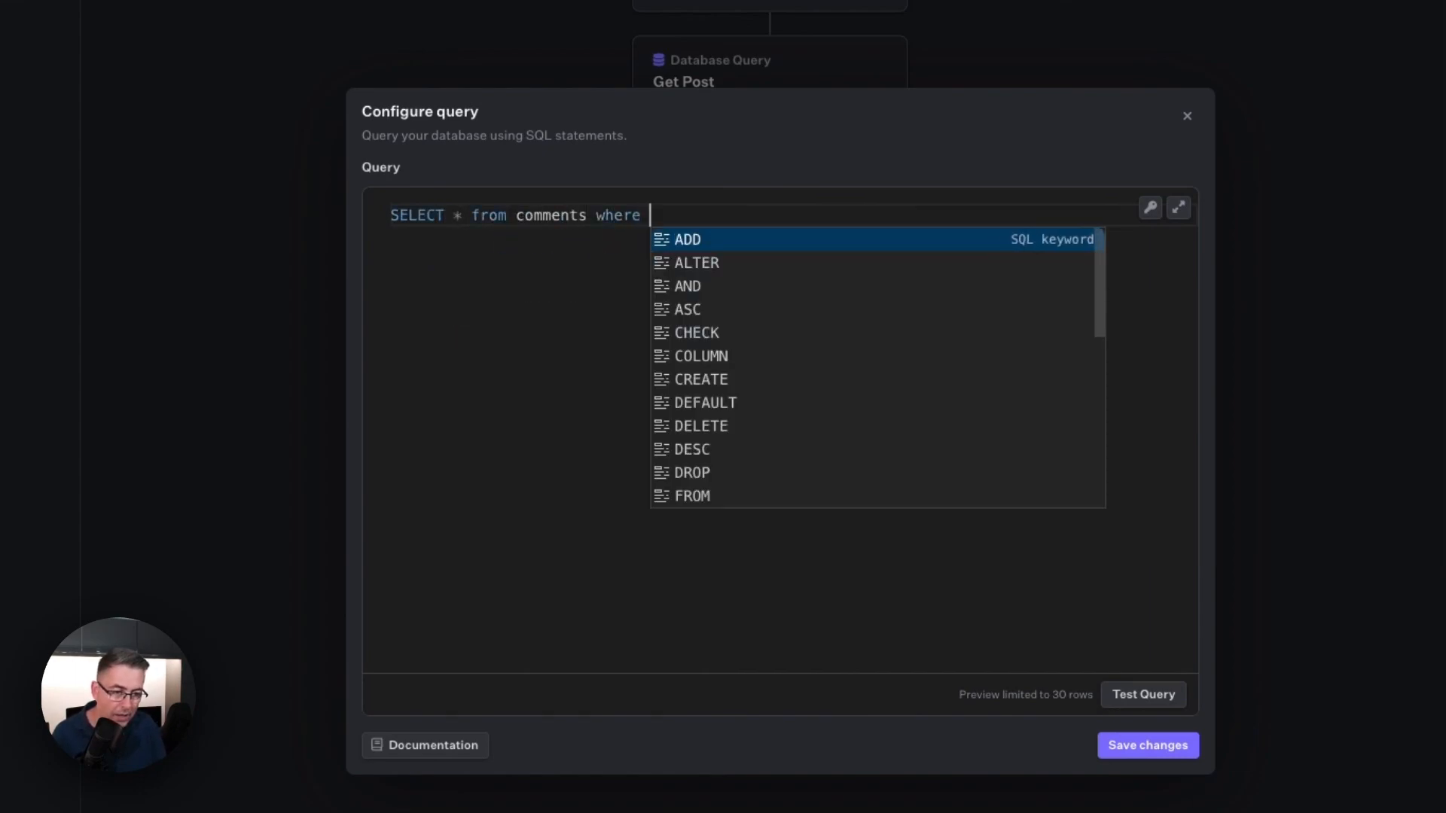
pyautogui.write('post_id =')
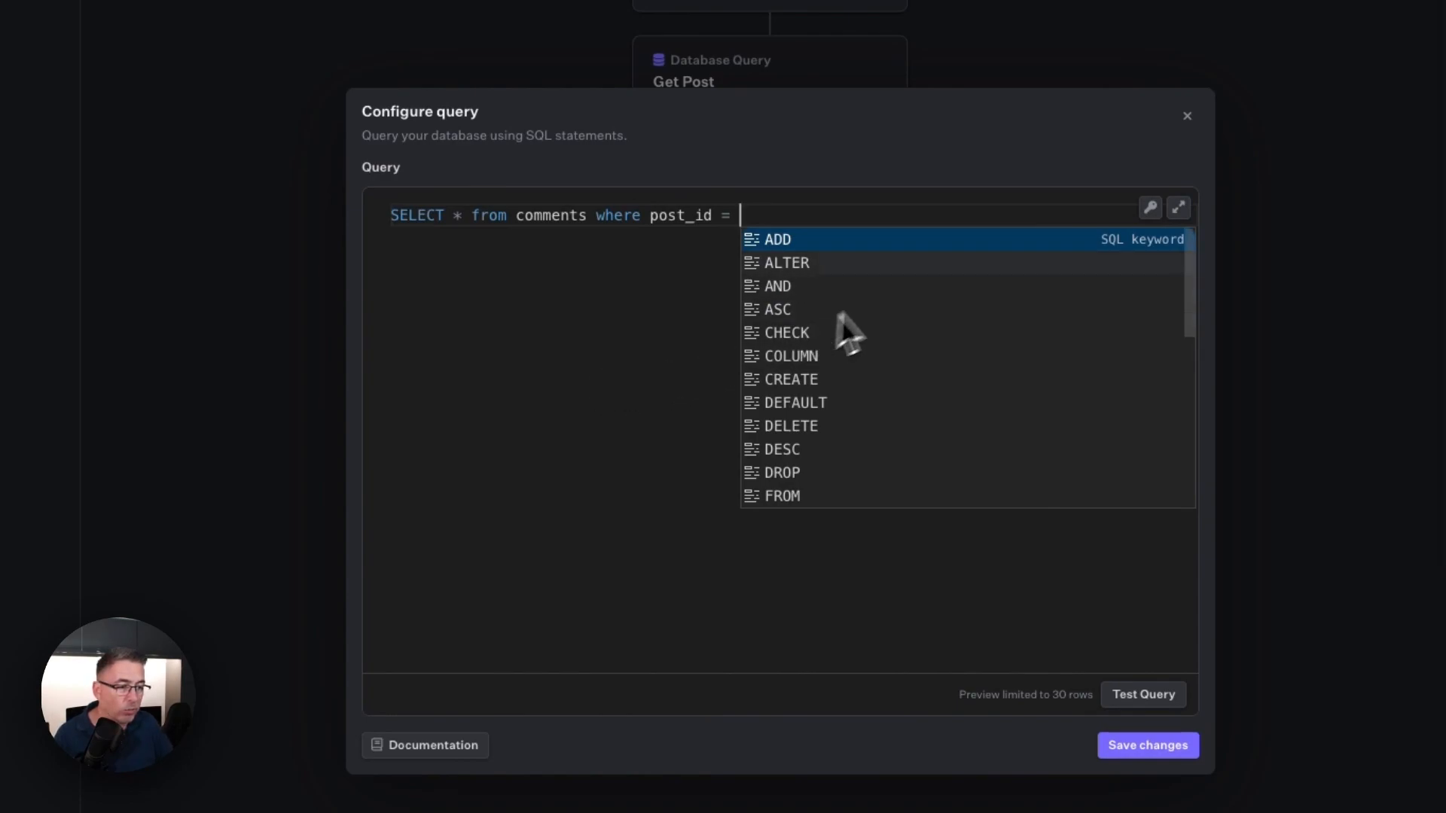
pyautogui.click(1151, 211)
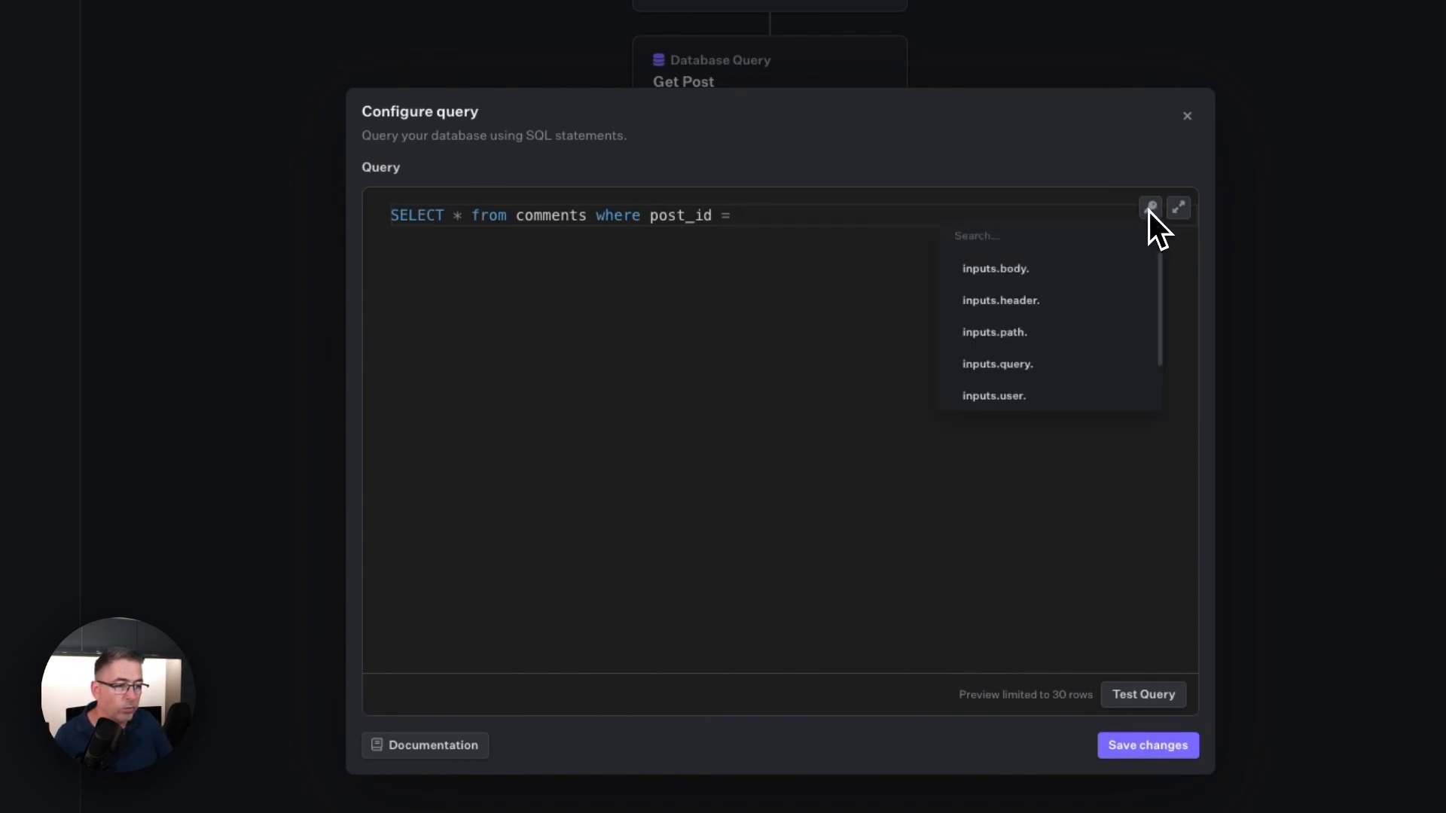
pyautogui.click(1011, 360)
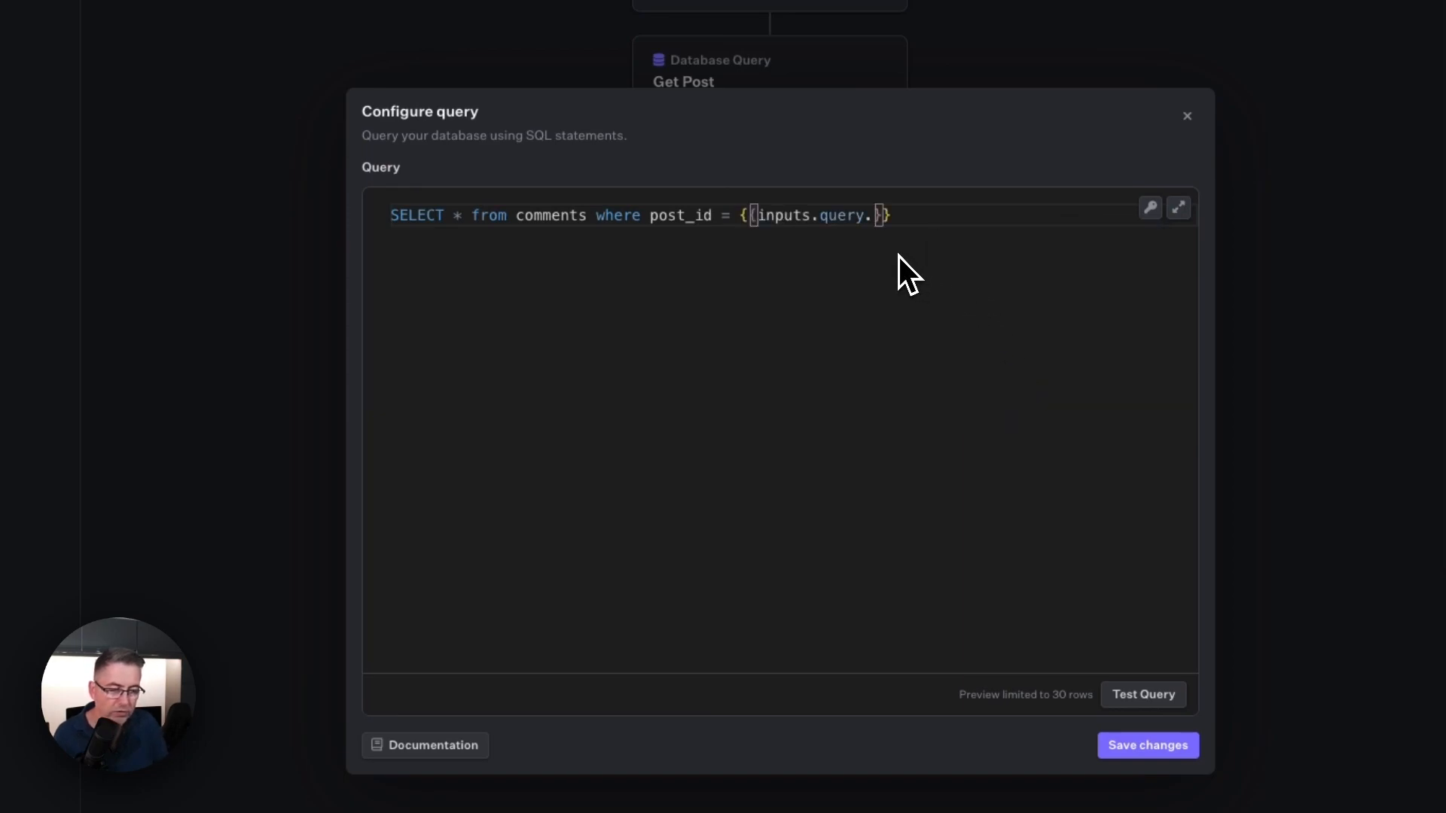
pyautogui.write('id')
pyautogui.click(842, 280)
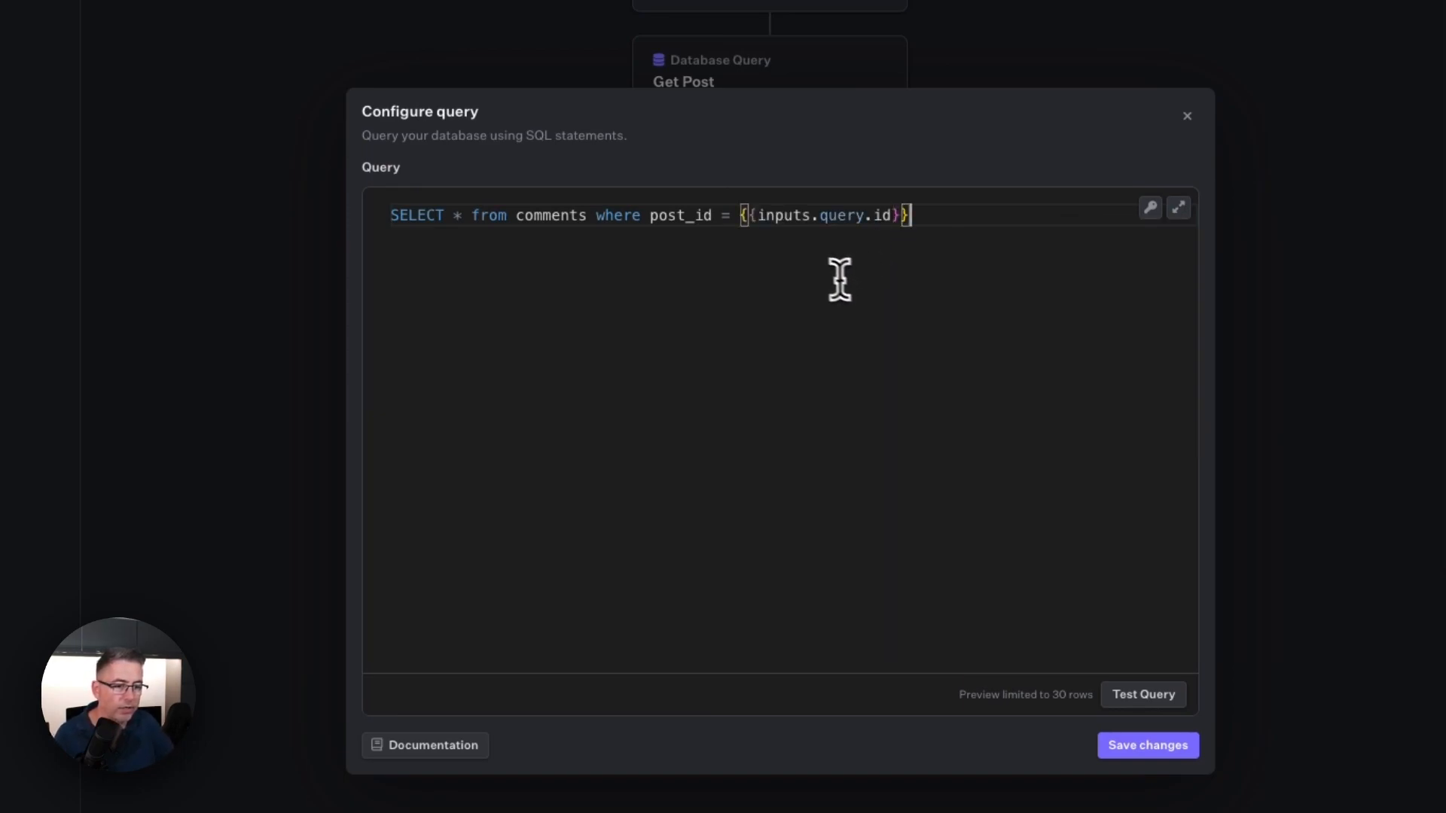
# Step: Test the comments query, then save the query and the Get Comments action
pyautogui.click(1153, 691)
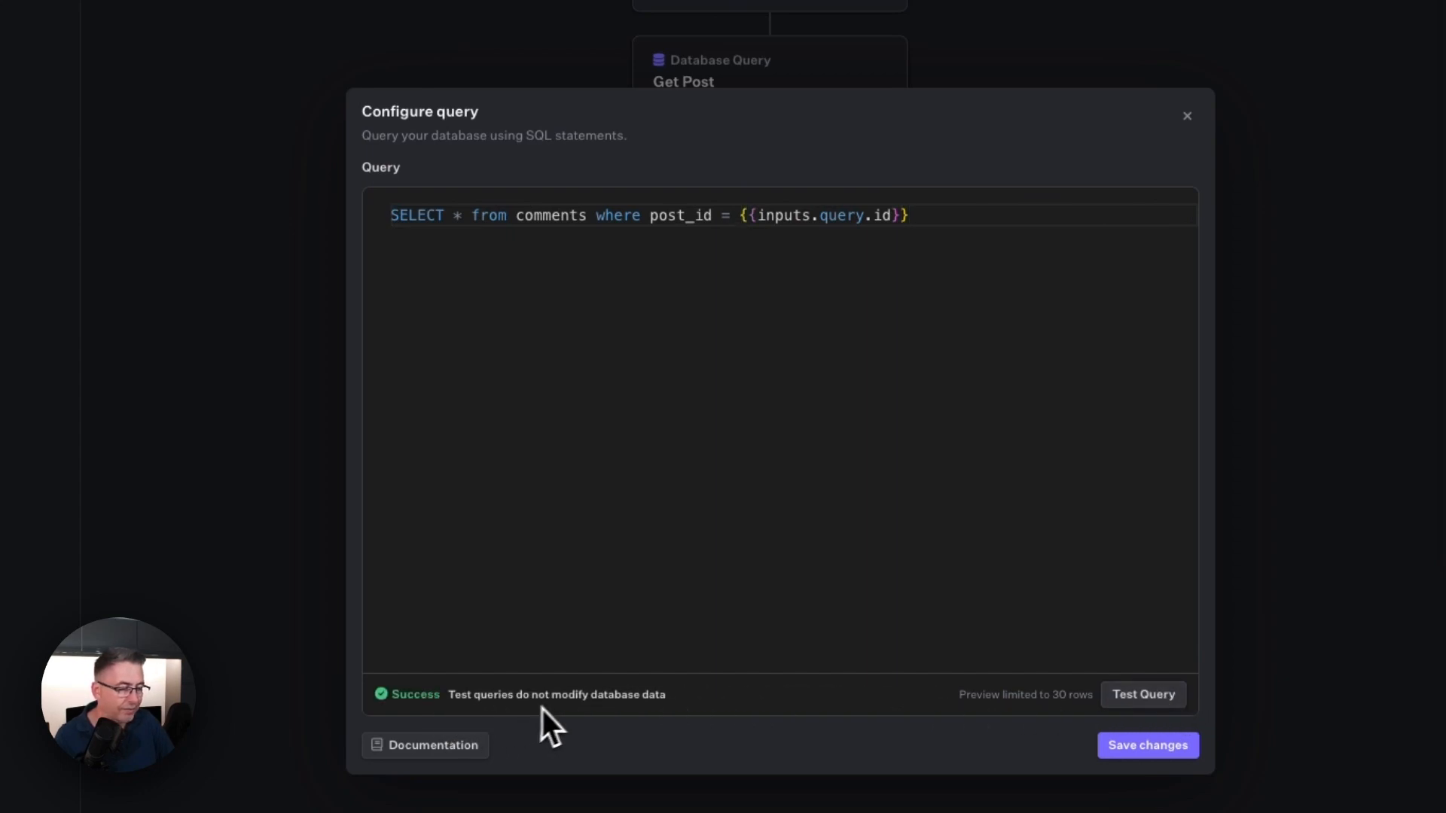
pyautogui.click(1133, 753)
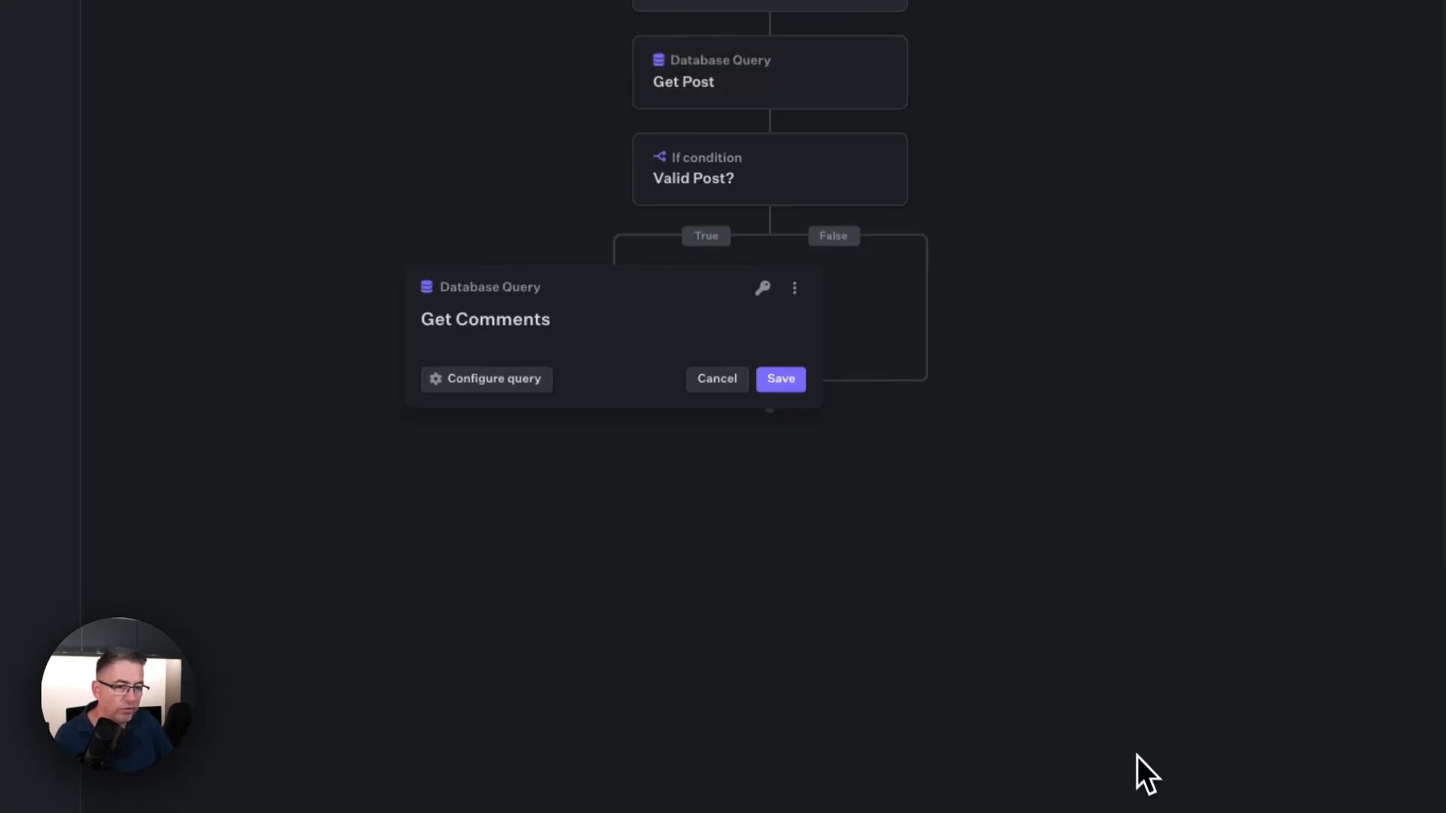
pyautogui.click(787, 384)
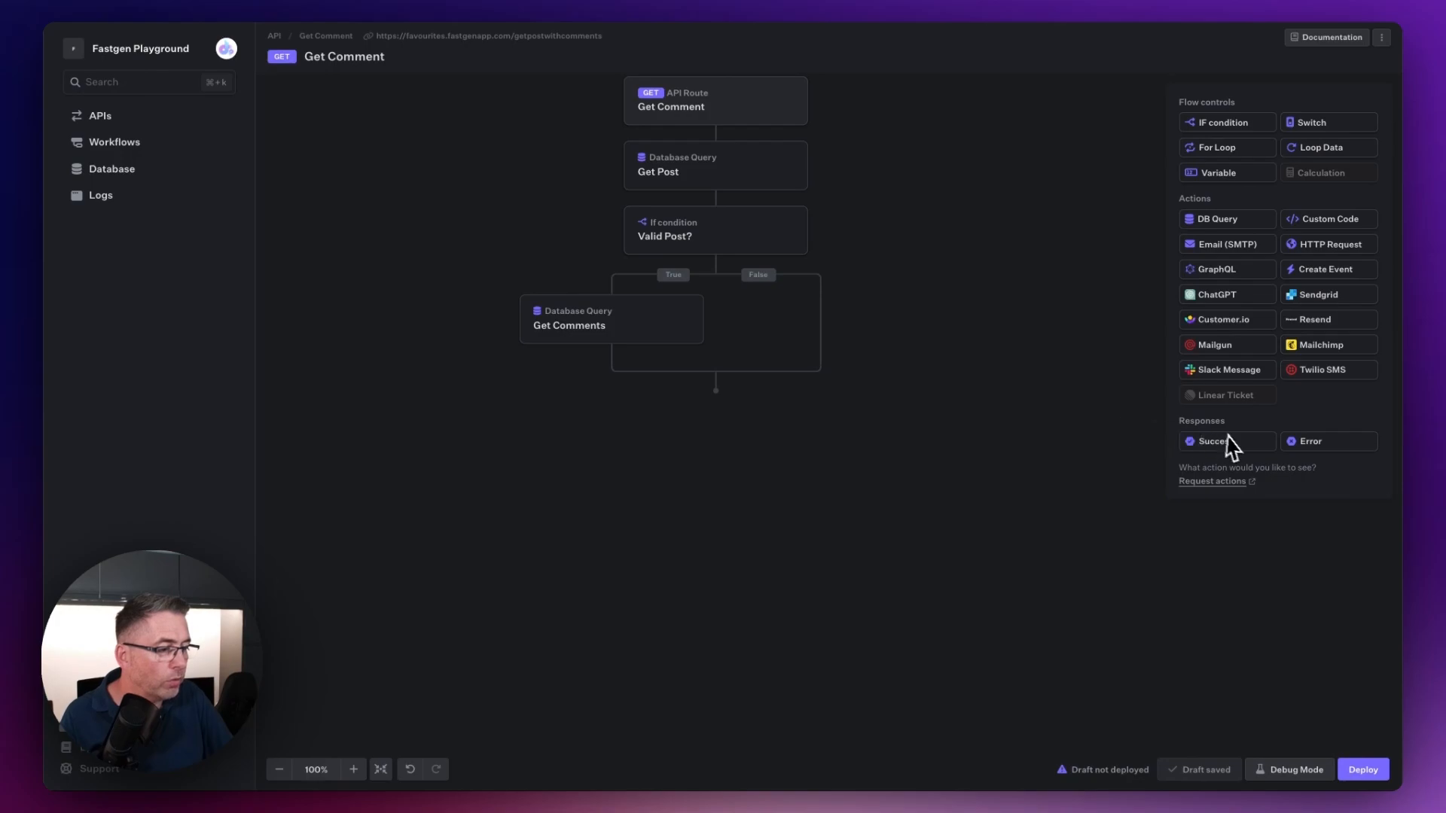
# Step: Add a Success response below Get Comments in the True branch and name it "Return Post with Comments"
pyautogui.moveTo(1226, 441); pyautogui.dragTo(612, 373)
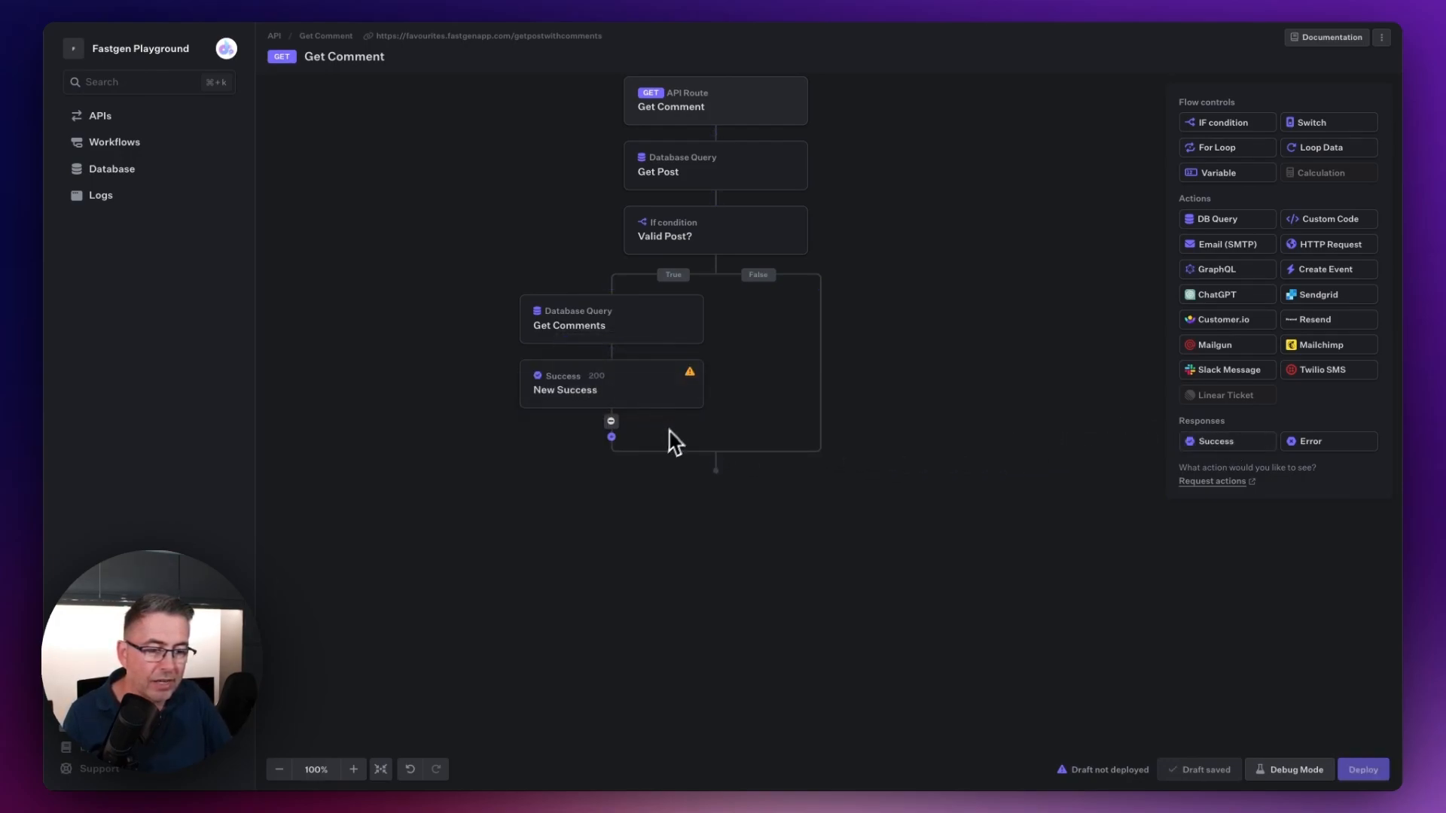
pyautogui.click(585, 390)
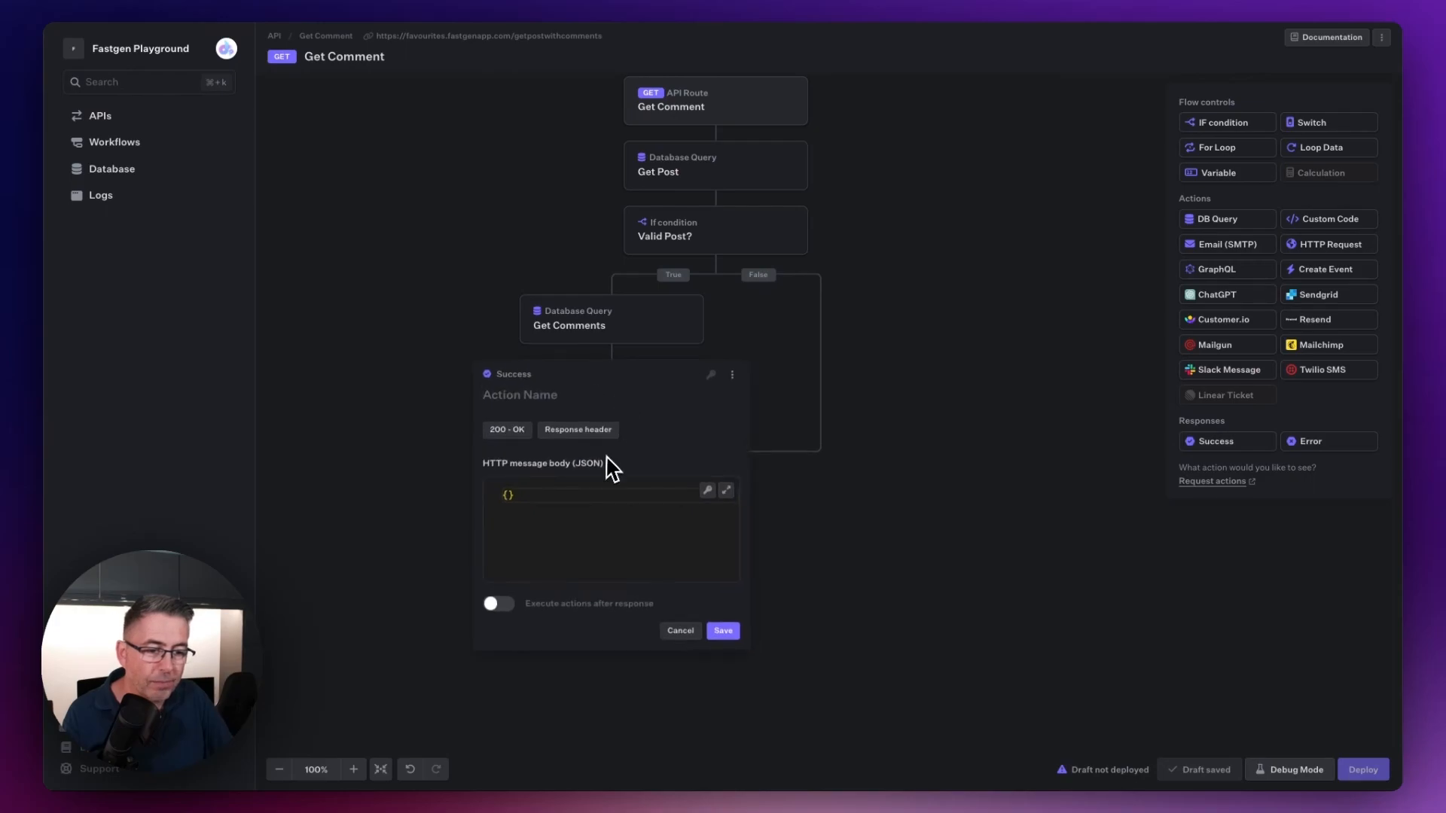
pyautogui.click(544, 398)
pyautogui.write('REturn')
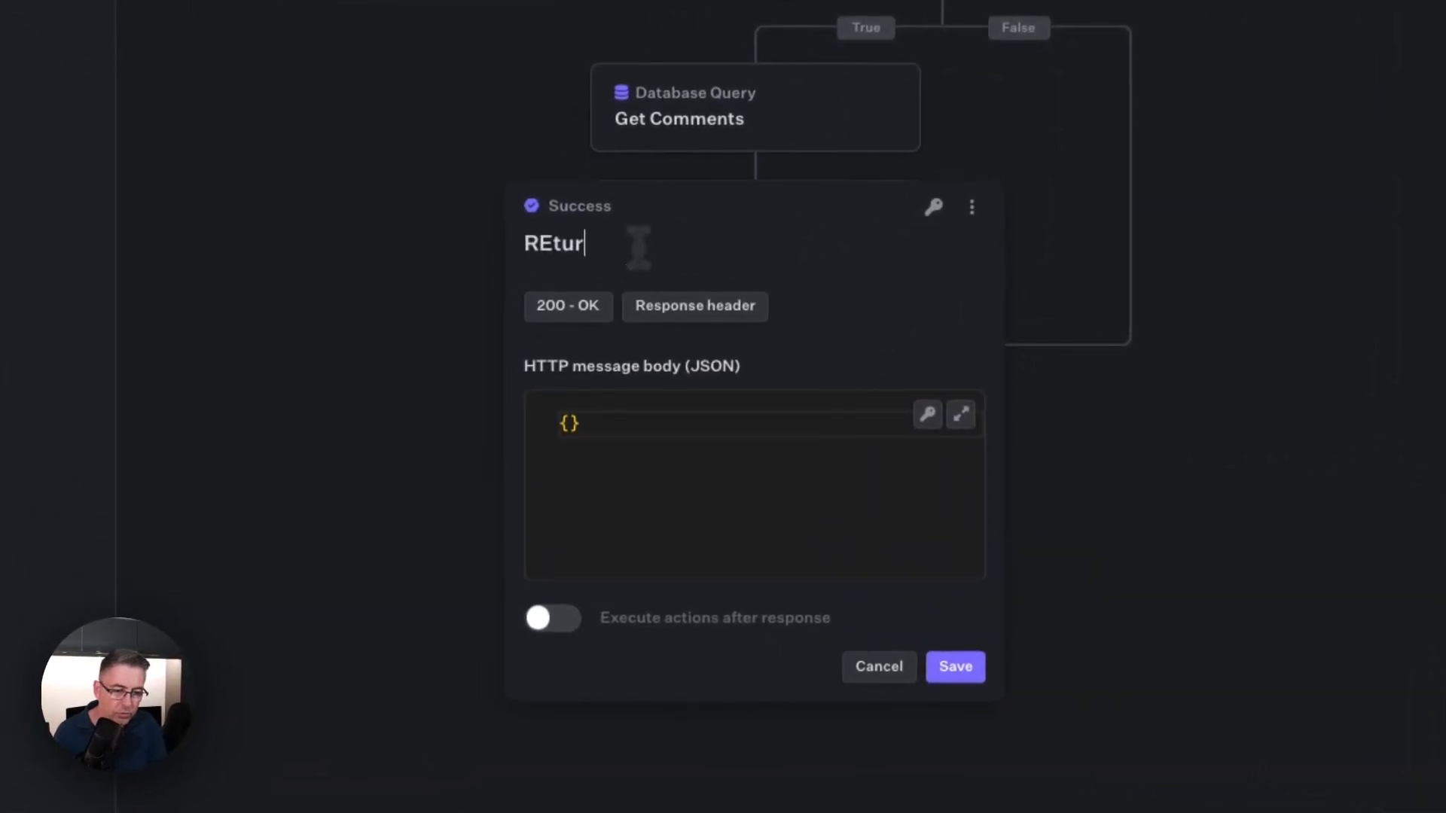
pyautogui.press('BackSpace')
pyautogui.press('BackSpace')
pyautogui.press('BackSpace')
pyautogui.press('BackSpace')
pyautogui.press('BackSpace')
pyautogui.write('etur')
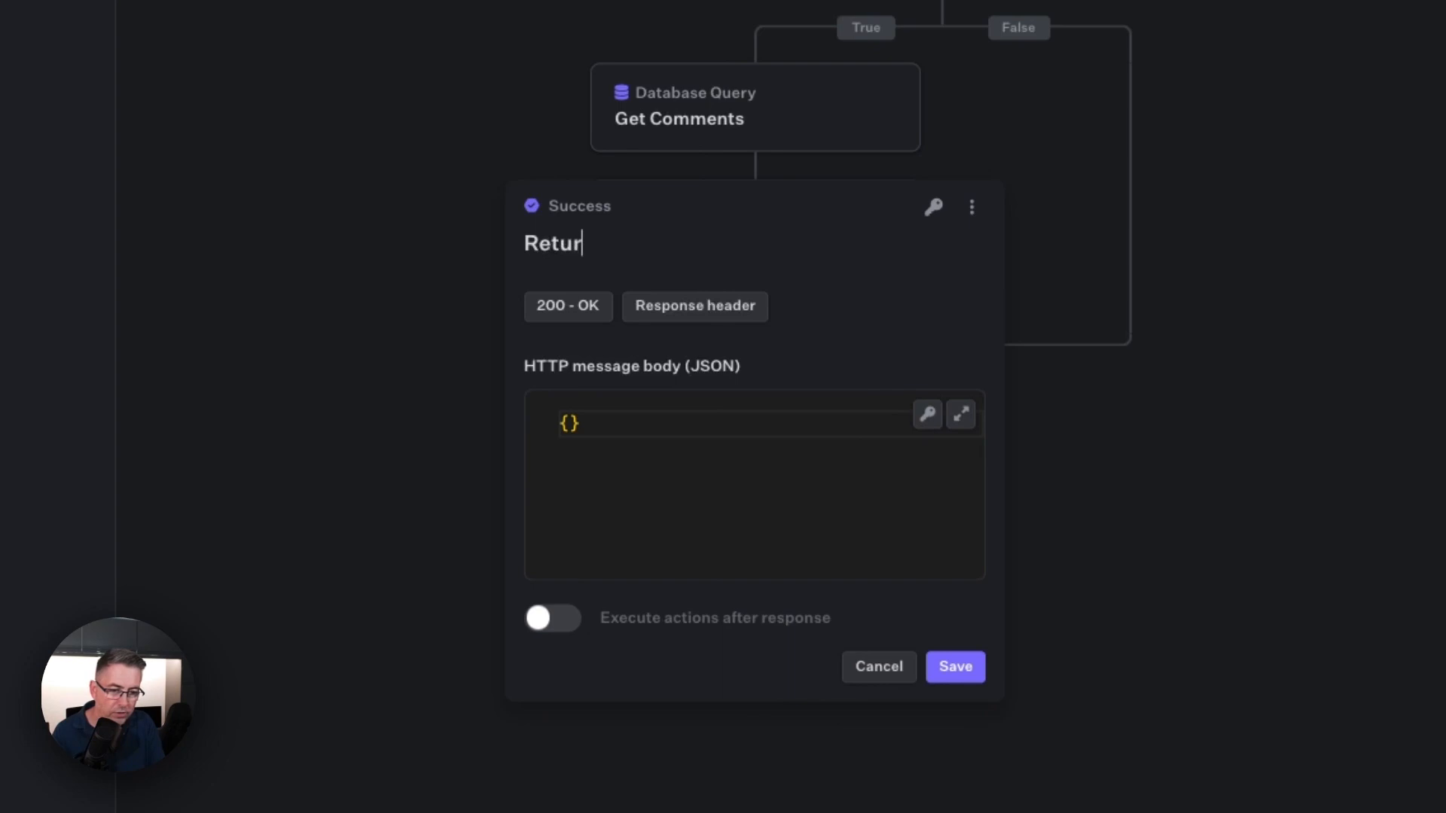
pyautogui.write('n Post wi')
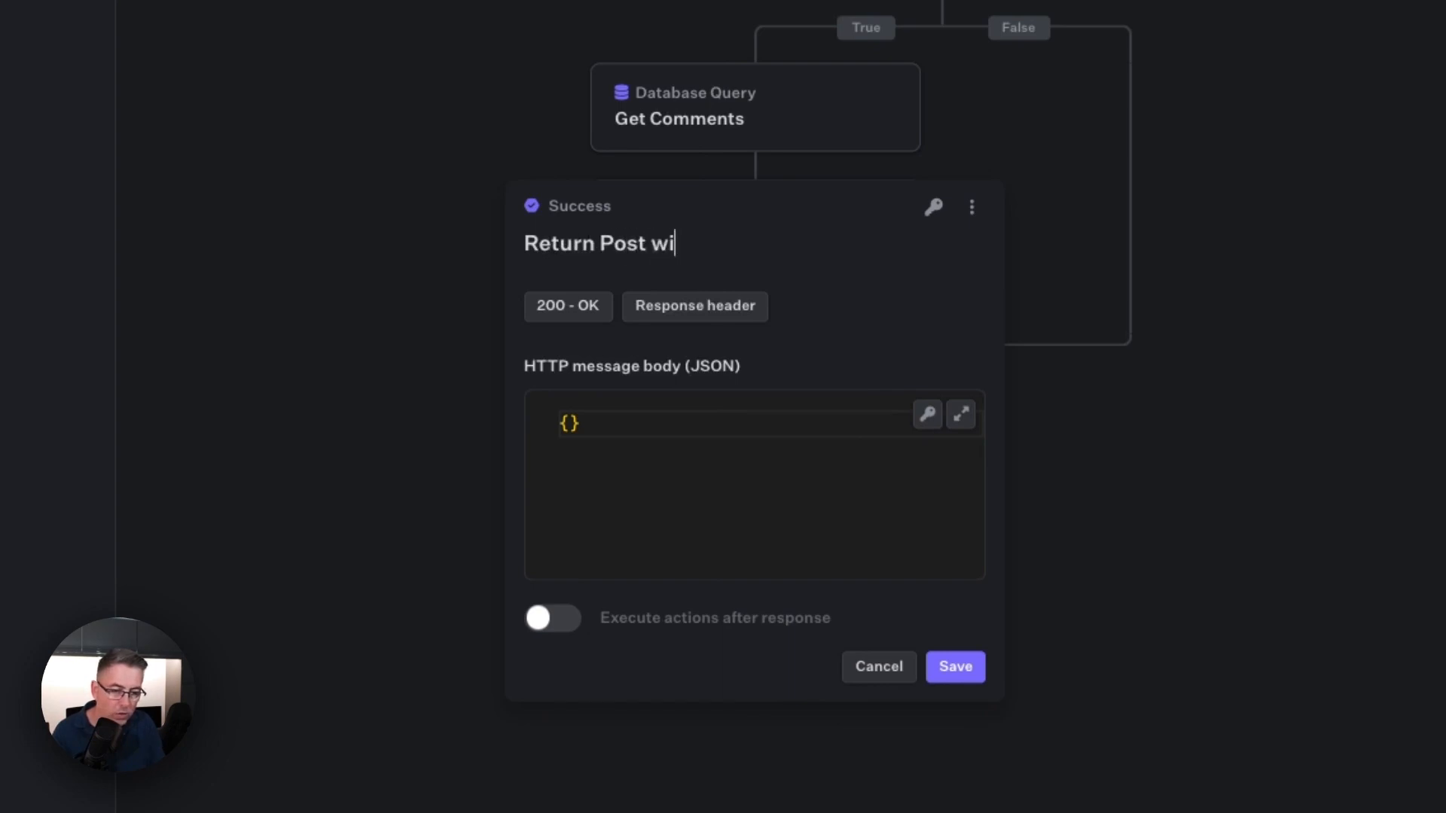
pyautogui.write('h')
pyautogui.press('BackSpace')
pyautogui.press('BackSpace')
pyautogui.write('th Comments')
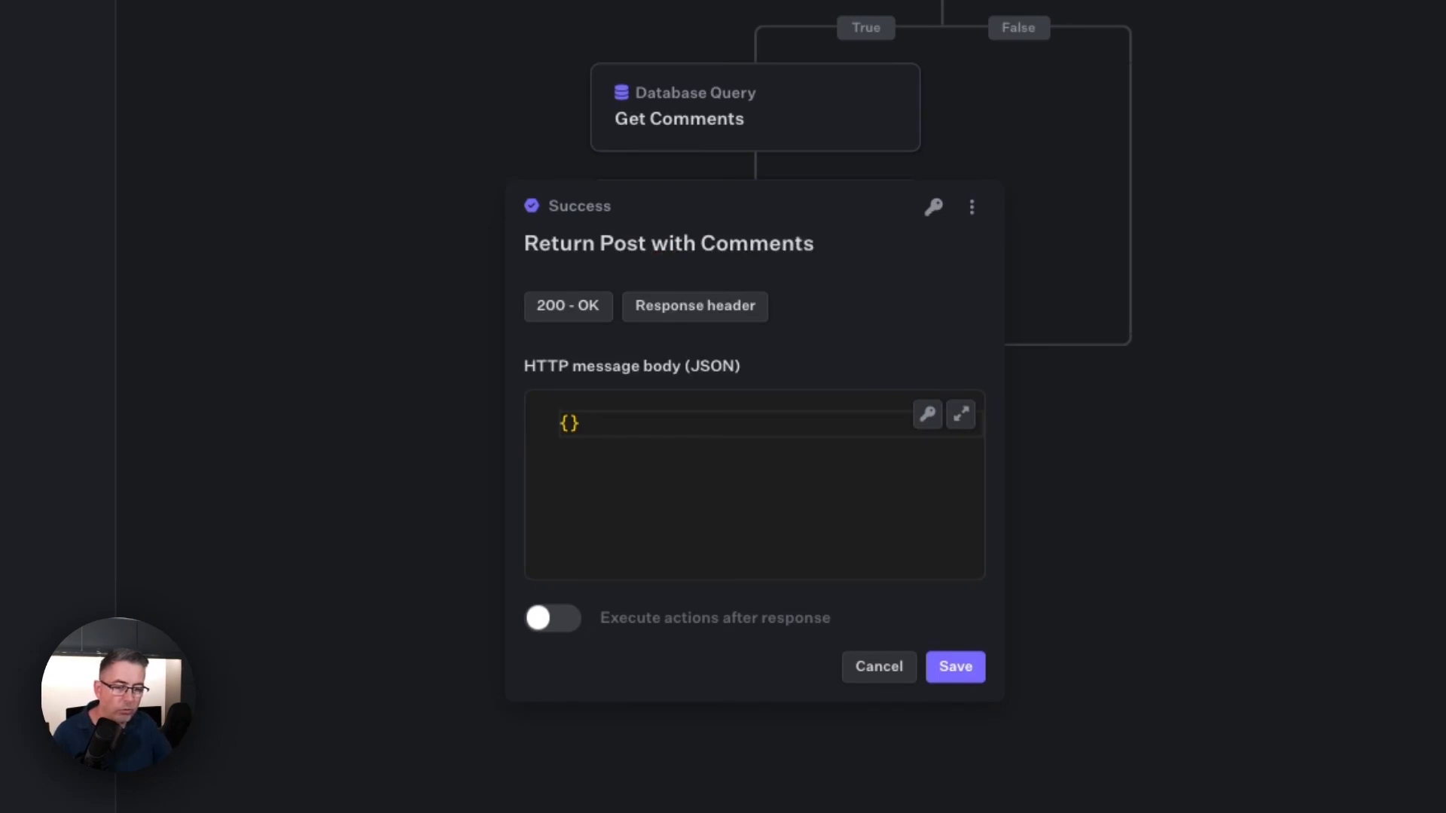
# Step: Start the JSON message body of Return Post with Comments with a "message" key set to an empty string
pyautogui.click(570, 424)
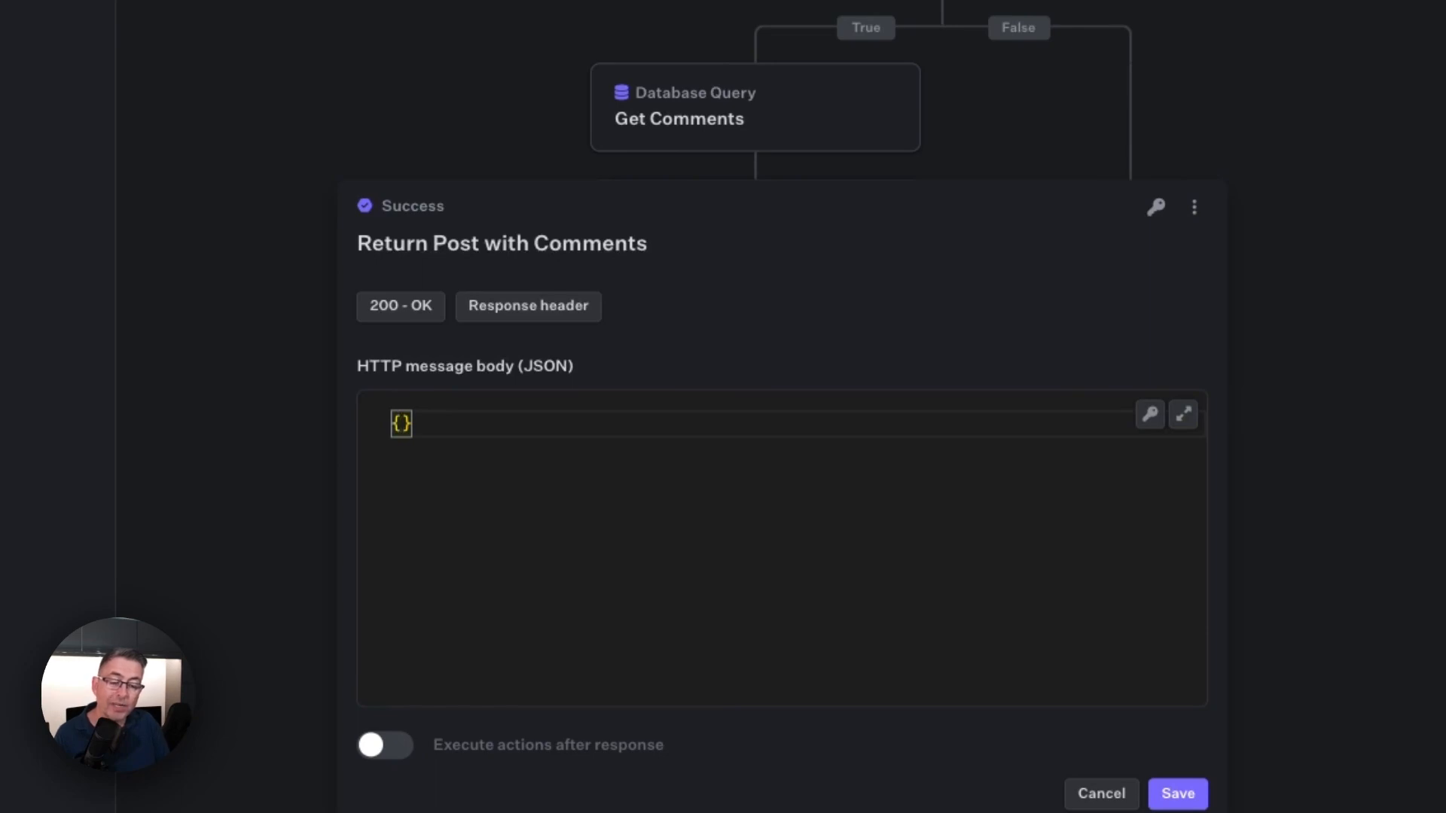
pyautogui.press('Return')
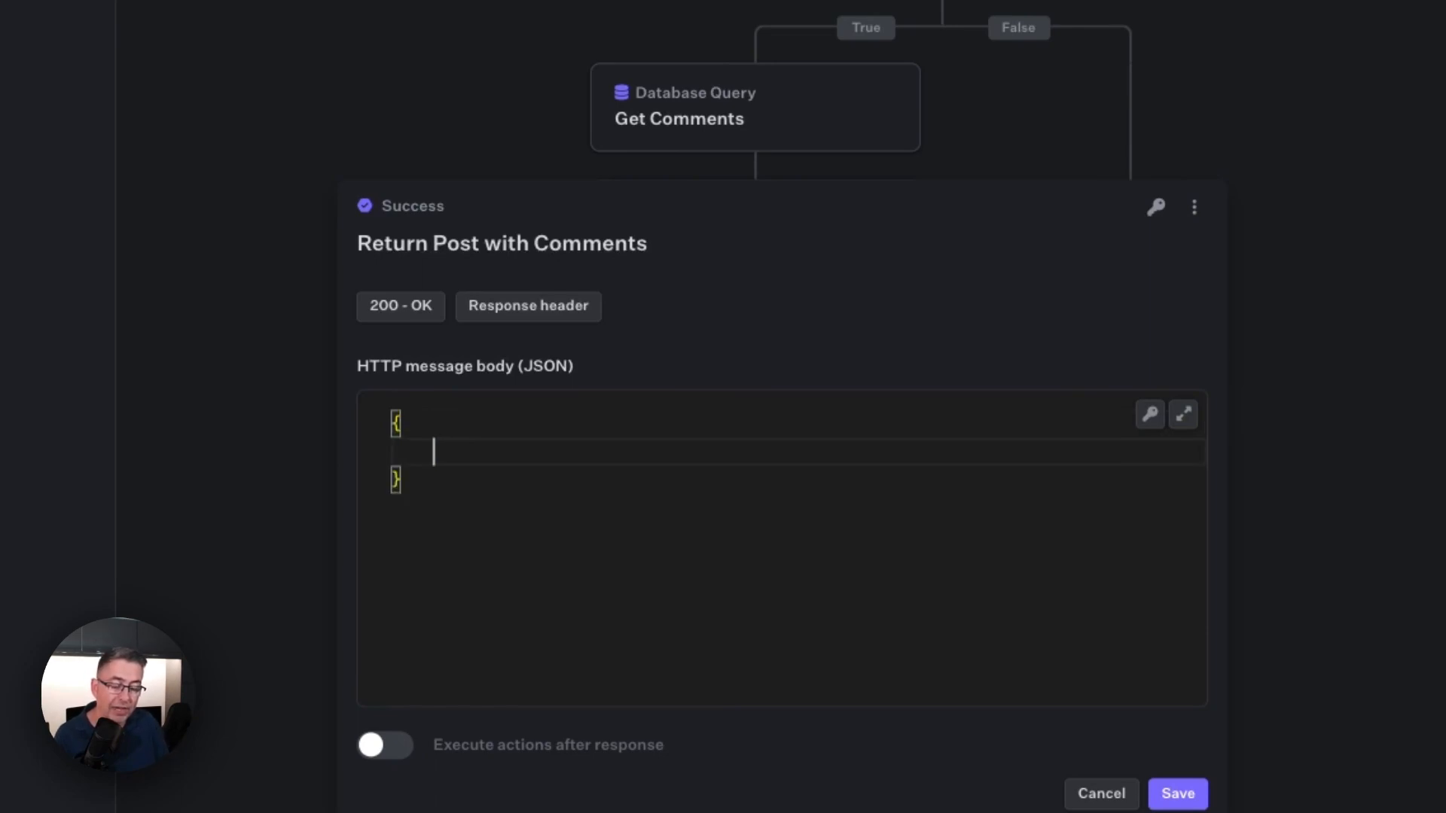
pyautogui.write('me')
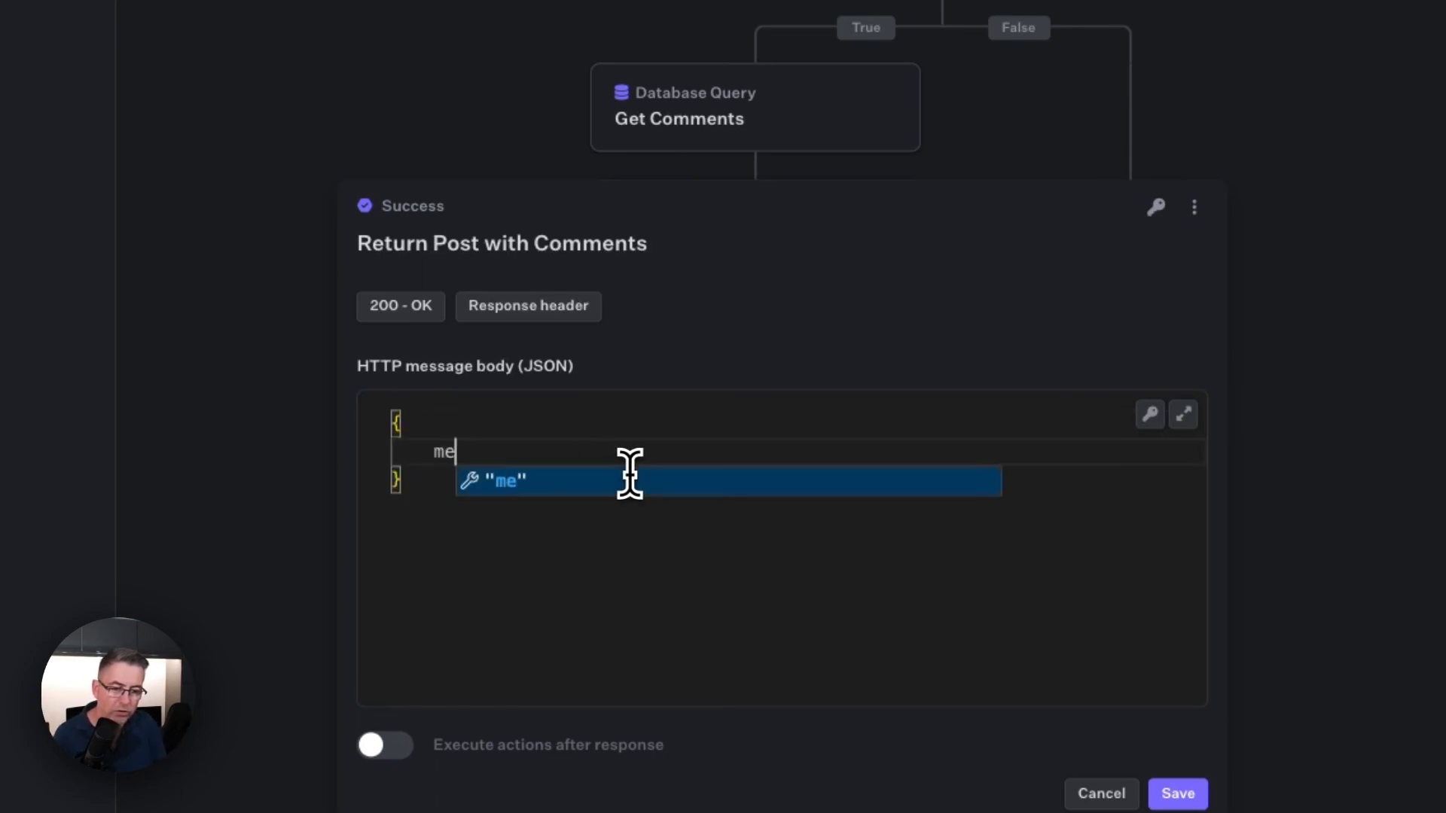
pyautogui.write('ssa')
pyautogui.press('BackSpace')
pyautogui.press('BackSpace')
pyautogui.press('BackSpace')
pyautogui.press('BackSpace')
pyautogui.press('BackSpace')
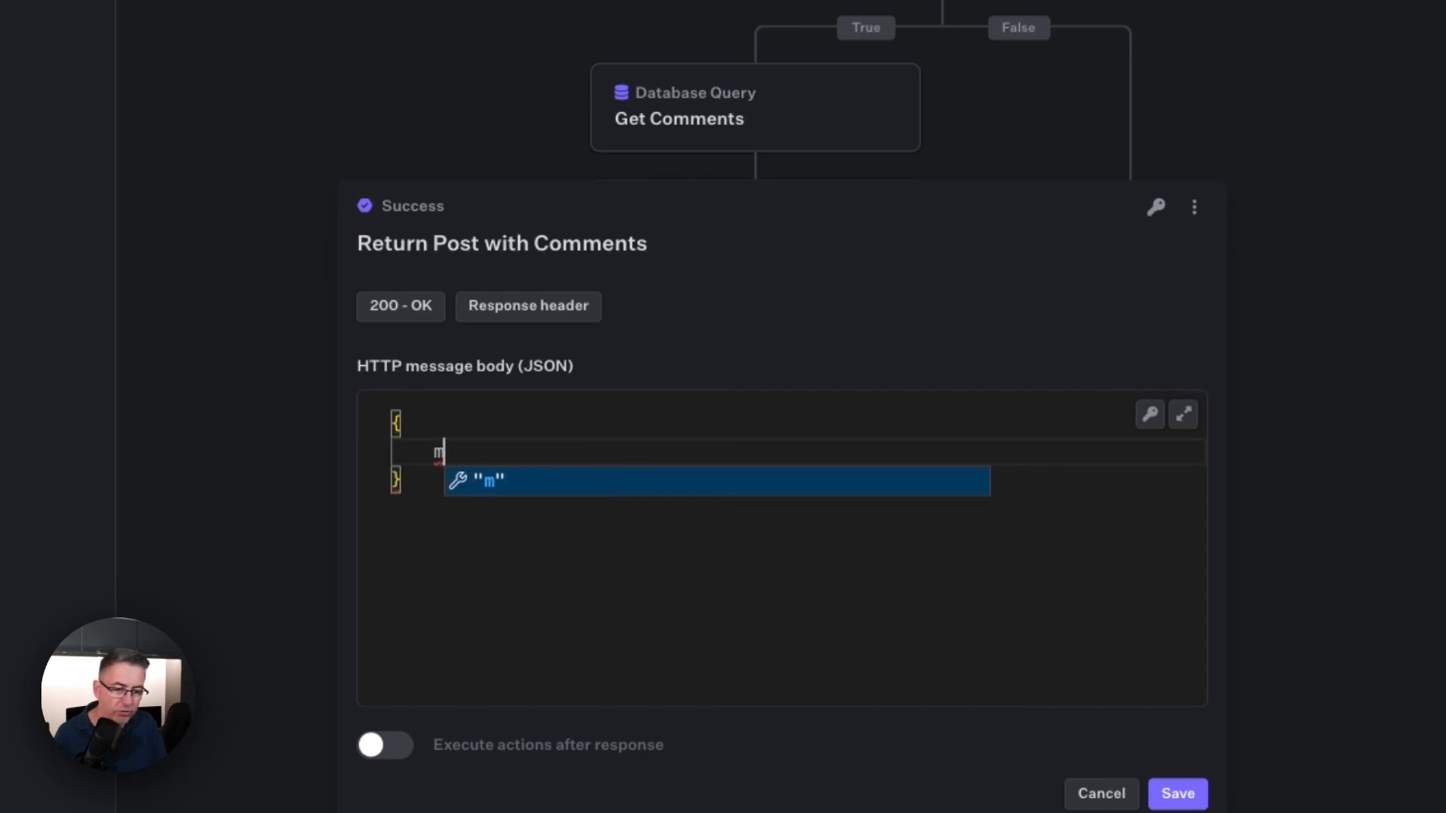
pyautogui.write('"message"')
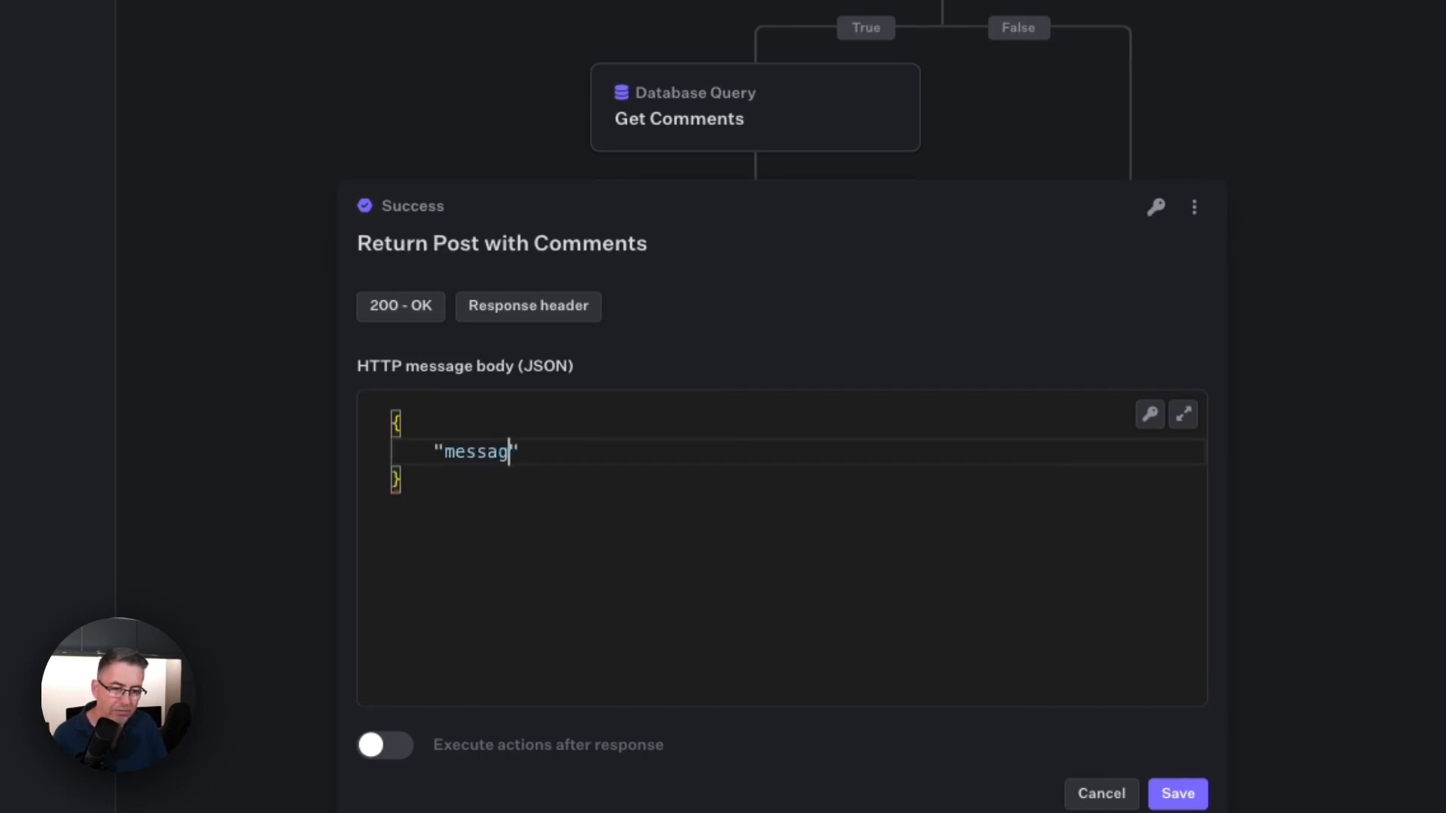
pyautogui.write(': "')
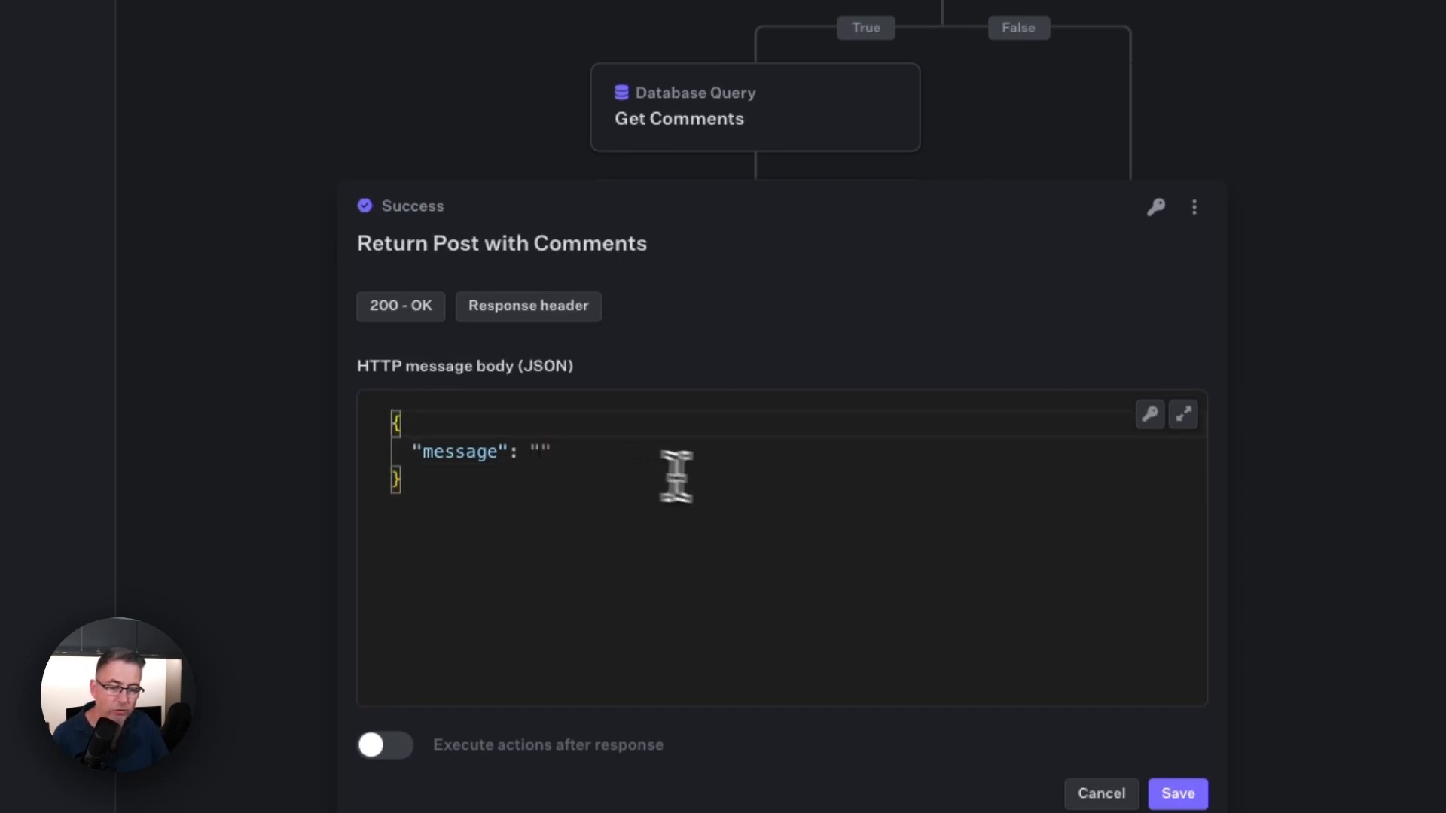
# Step: Add a "result" key holding an empty nested object after "message" in the JSON body
pyautogui.click(632, 460)
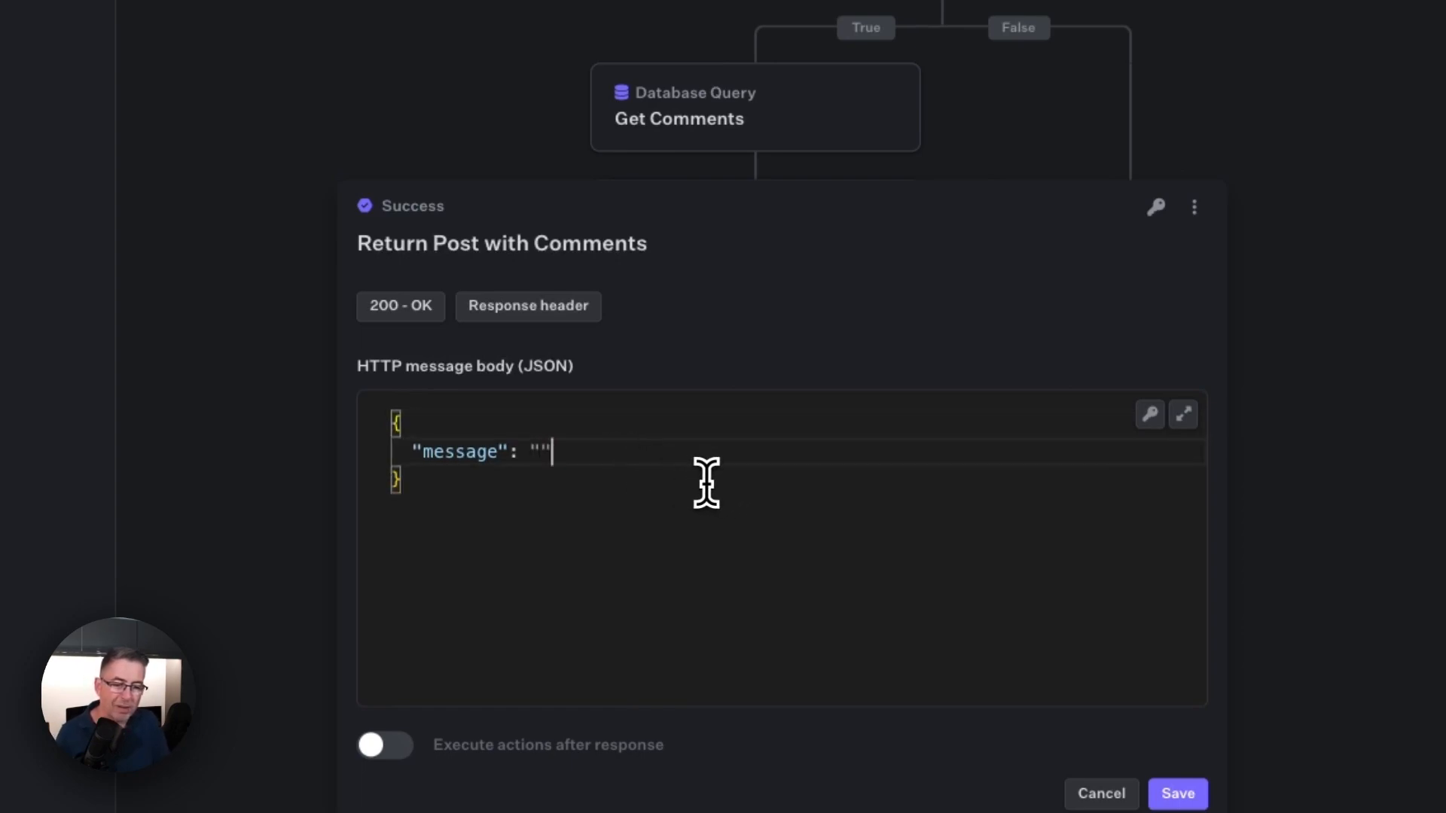
pyautogui.write(',')
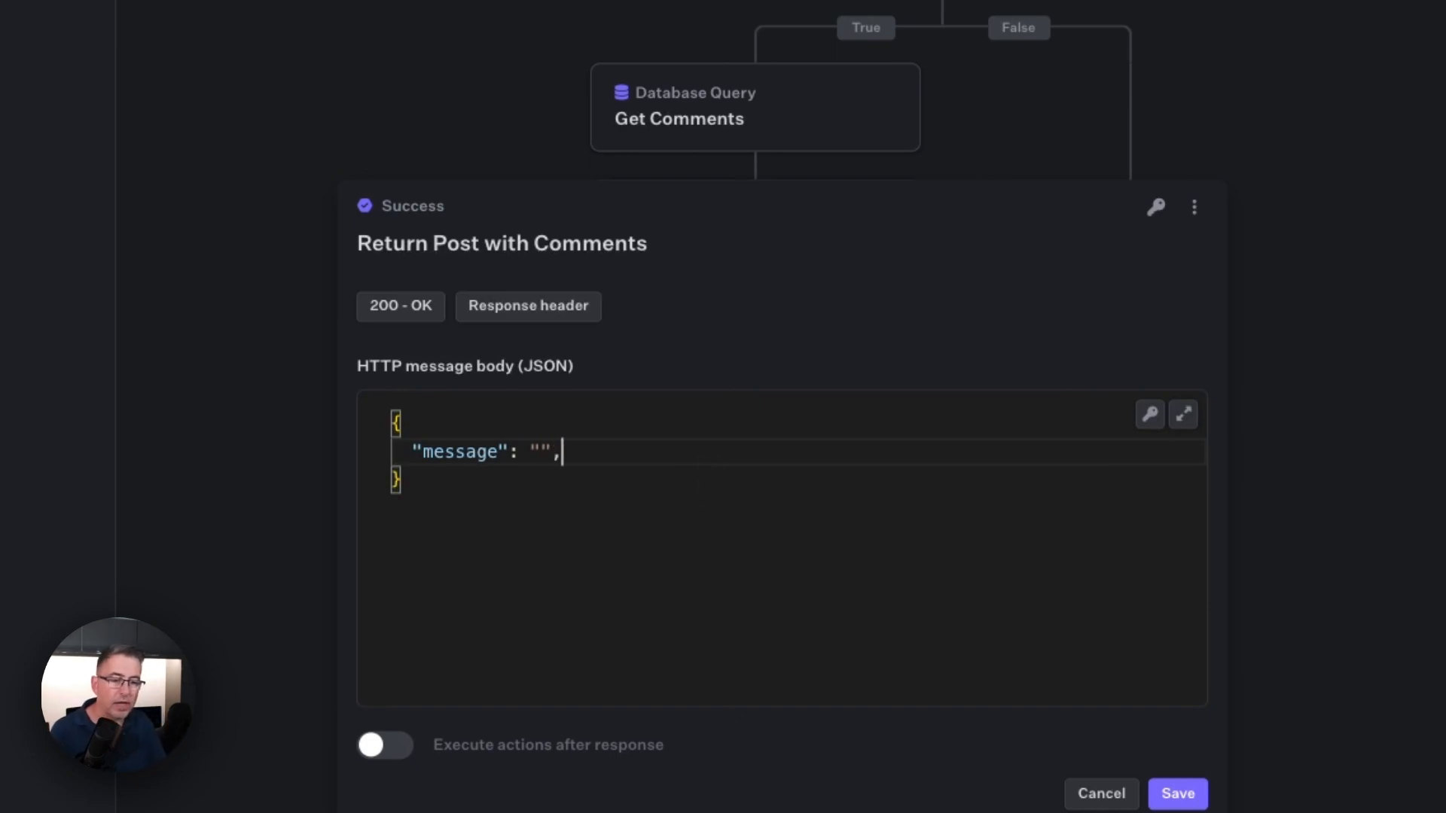
pyautogui.press('Return')
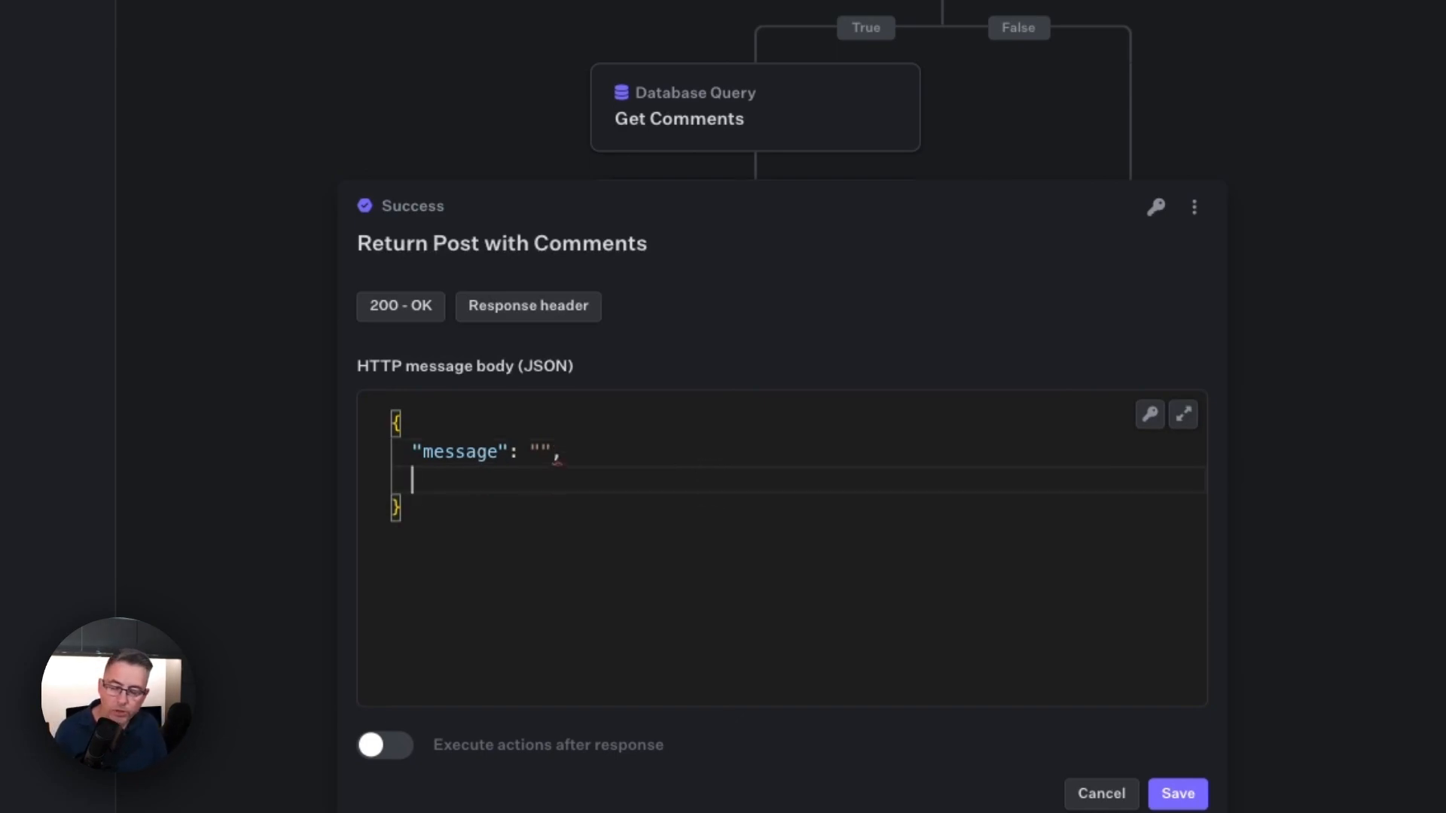
pyautogui.write('"result"')
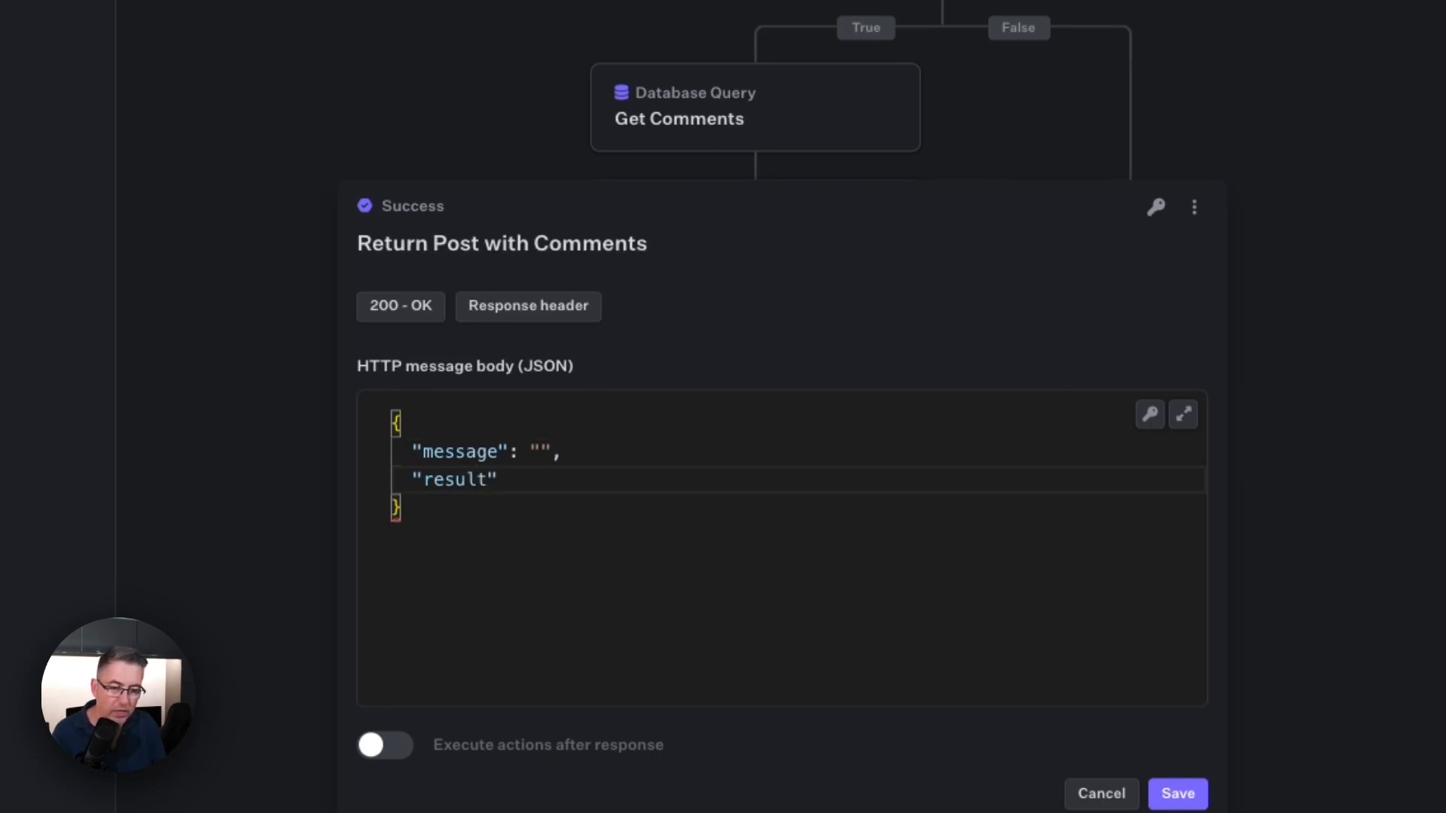
pyautogui.write(':')
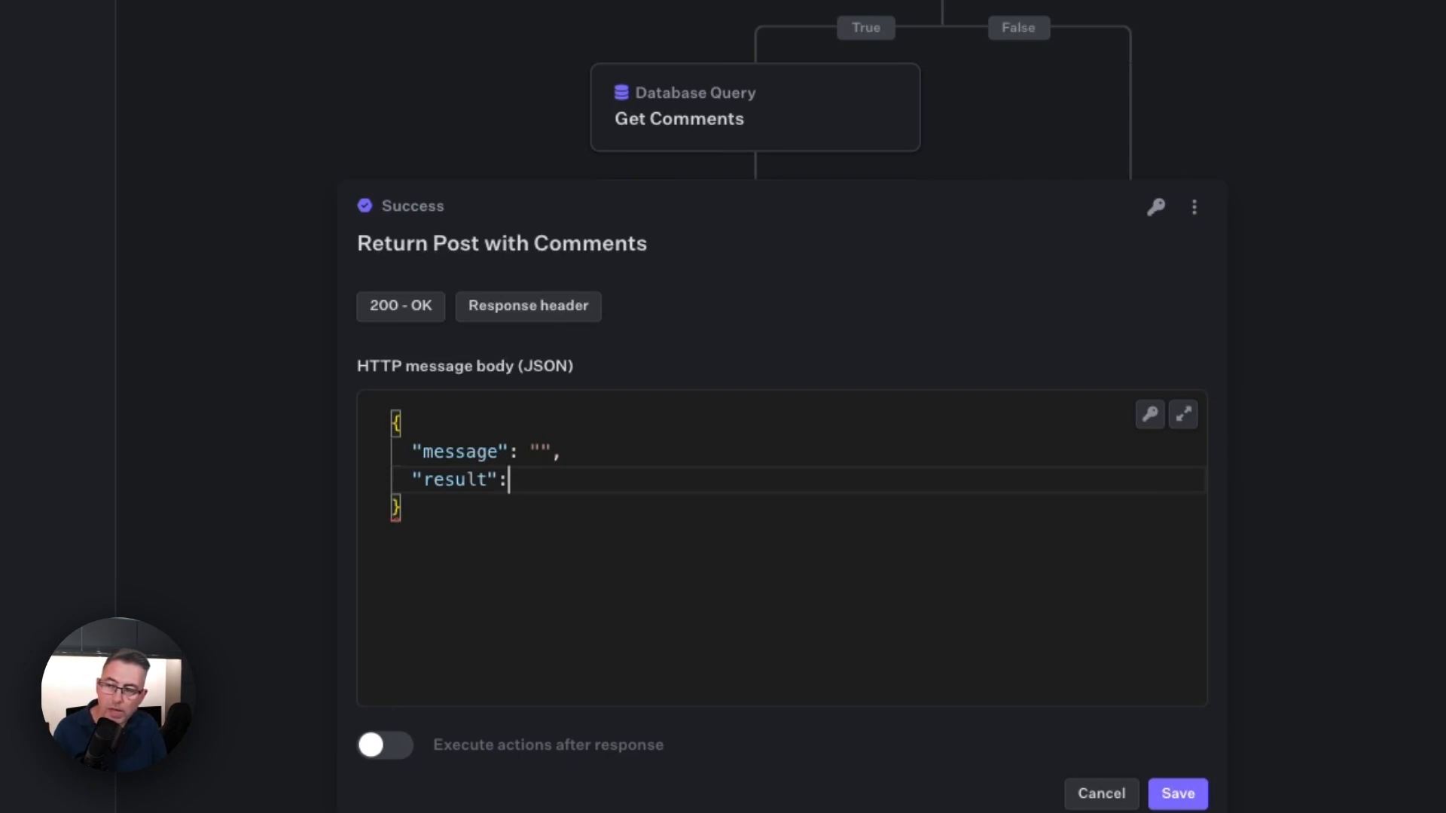
pyautogui.write(' {')
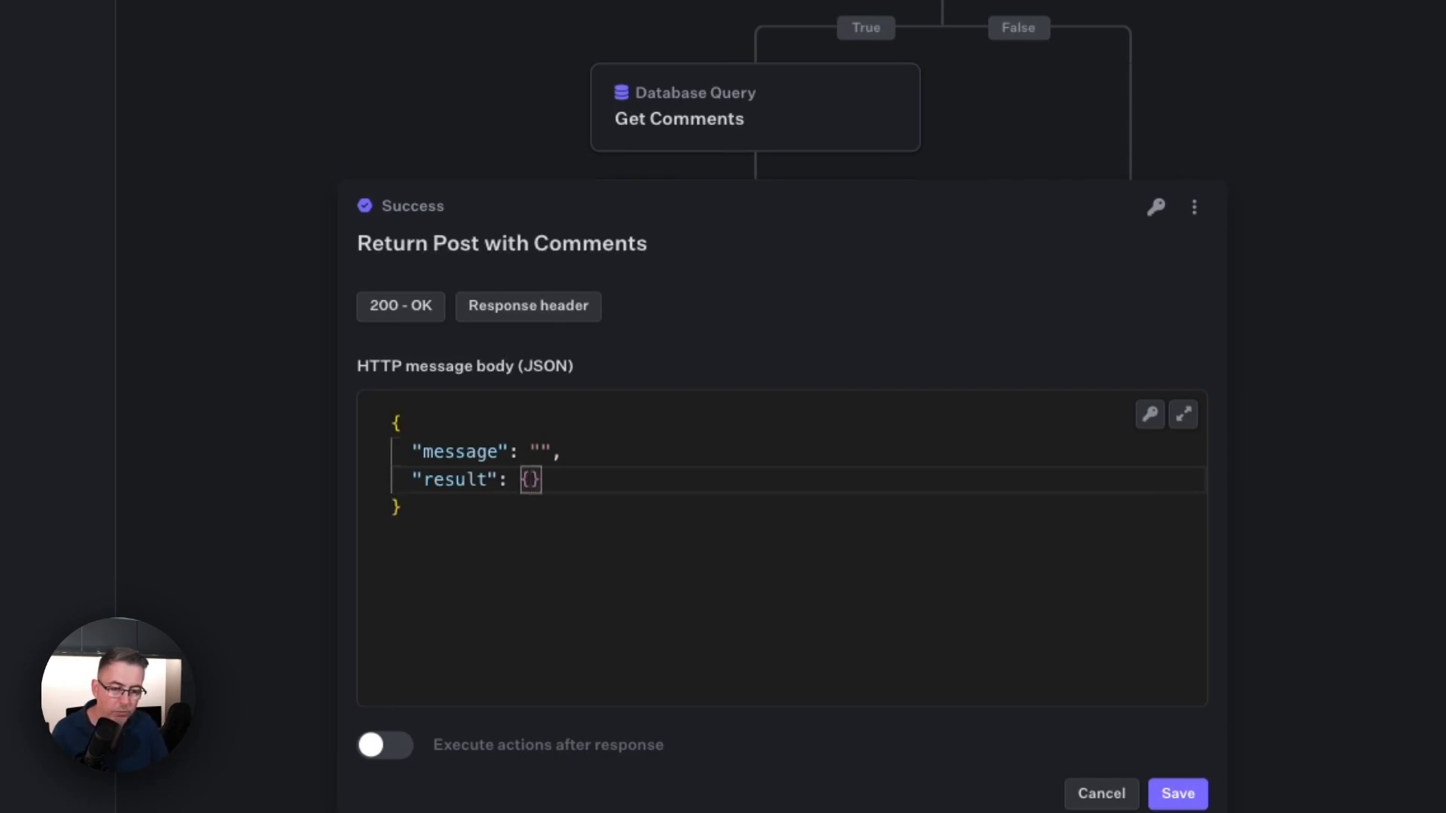
pyautogui.press('Return')
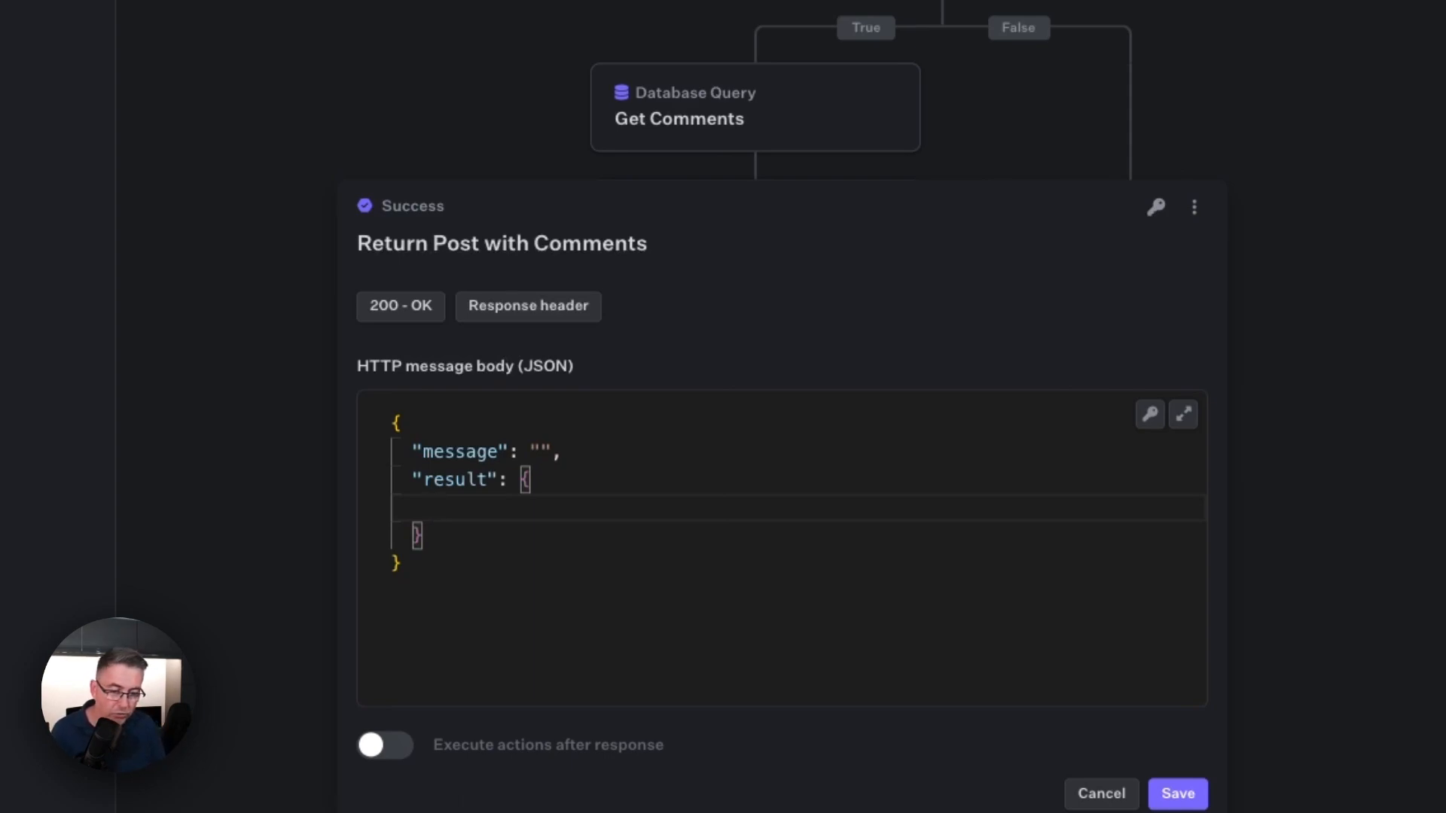
# Step: Inside "result", add a "comments" key with the variable value "{{steps.get-comments.outputs.Result}}"
pyautogui.write('"comments"')
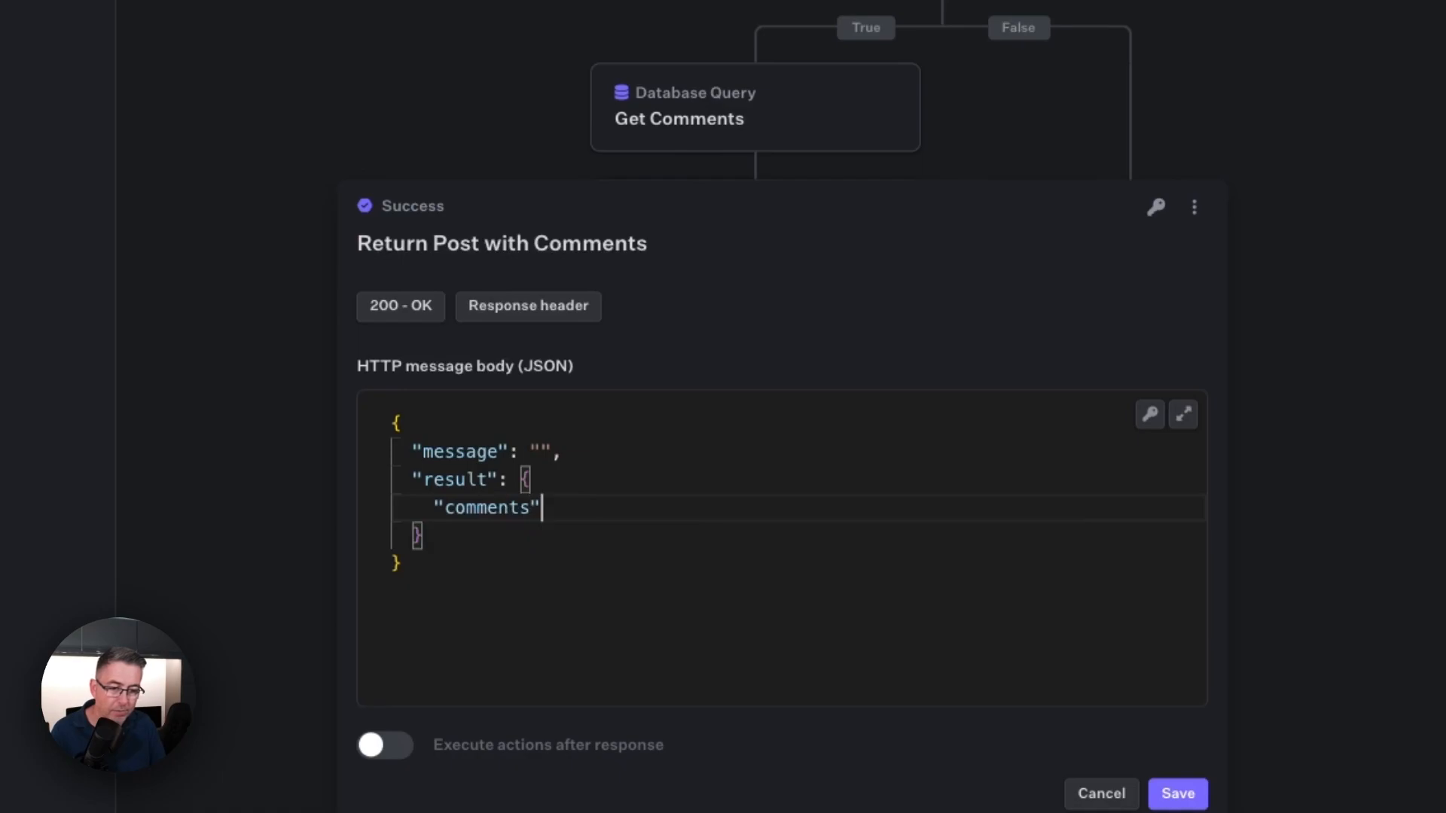
pyautogui.write(':')
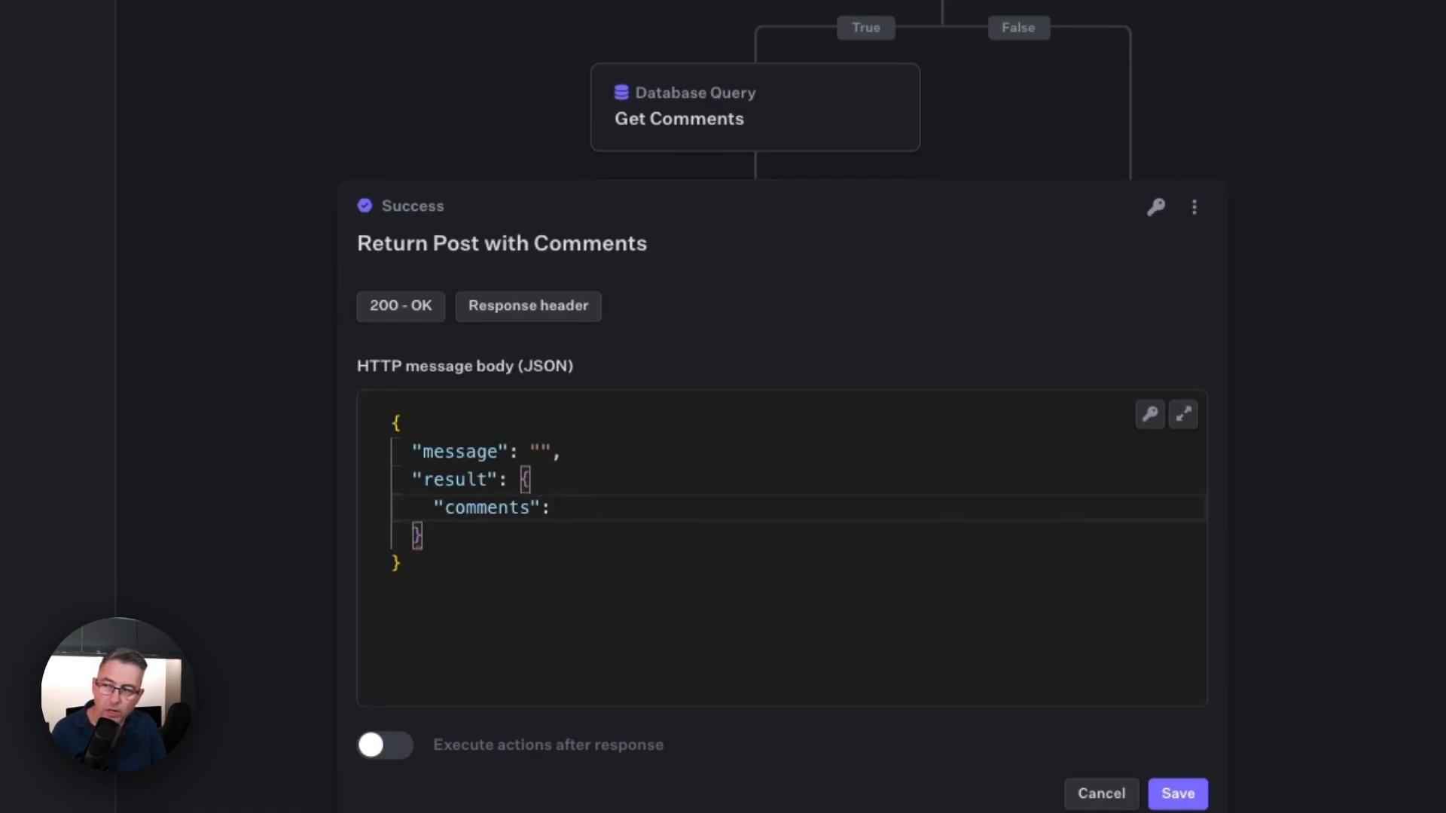
pyautogui.write(' "')
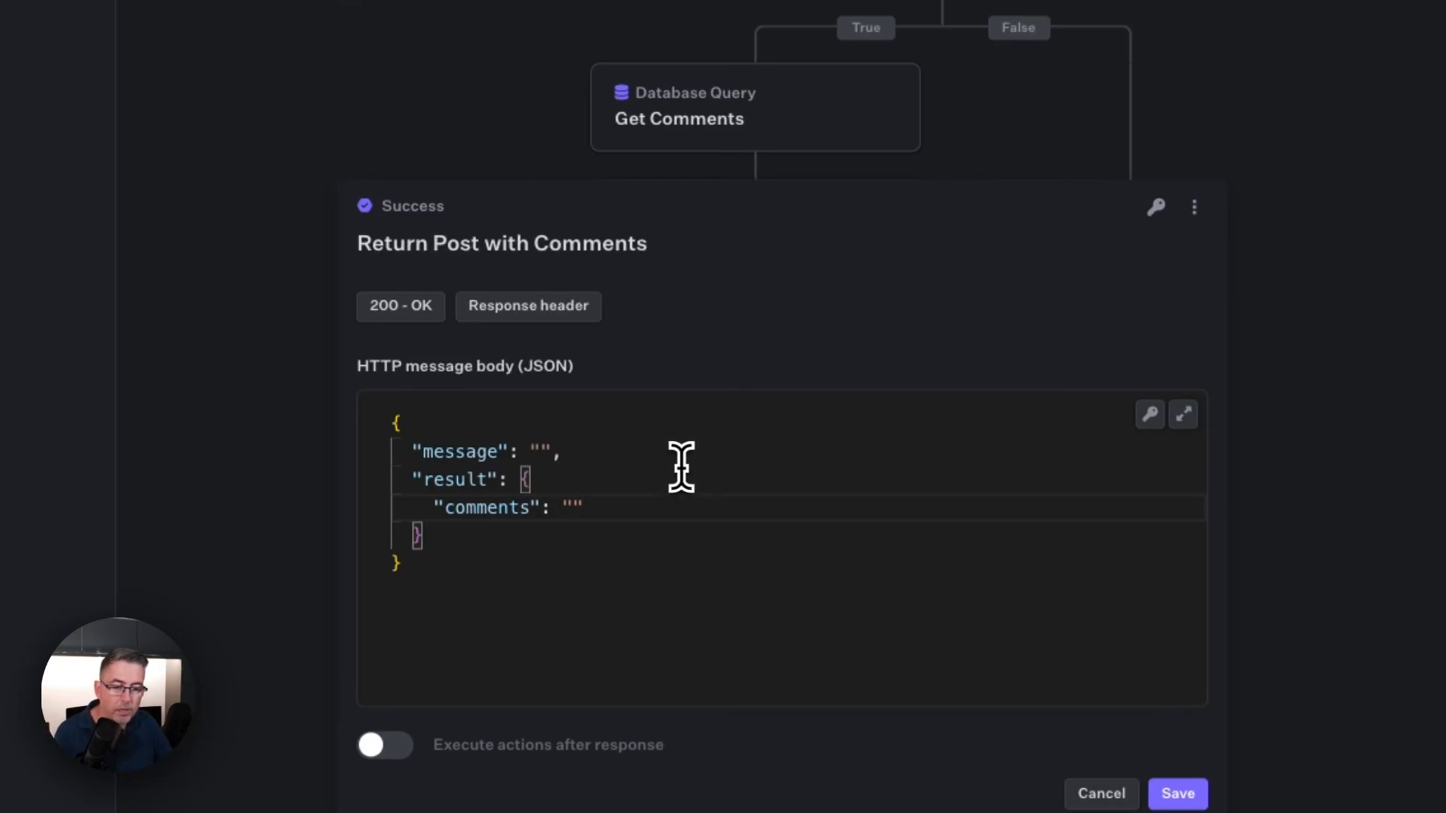
pyautogui.click(1158, 419)
pyautogui.scroll(-1, 1032, 556)
pyautogui.scroll(-2, 1028, 553)
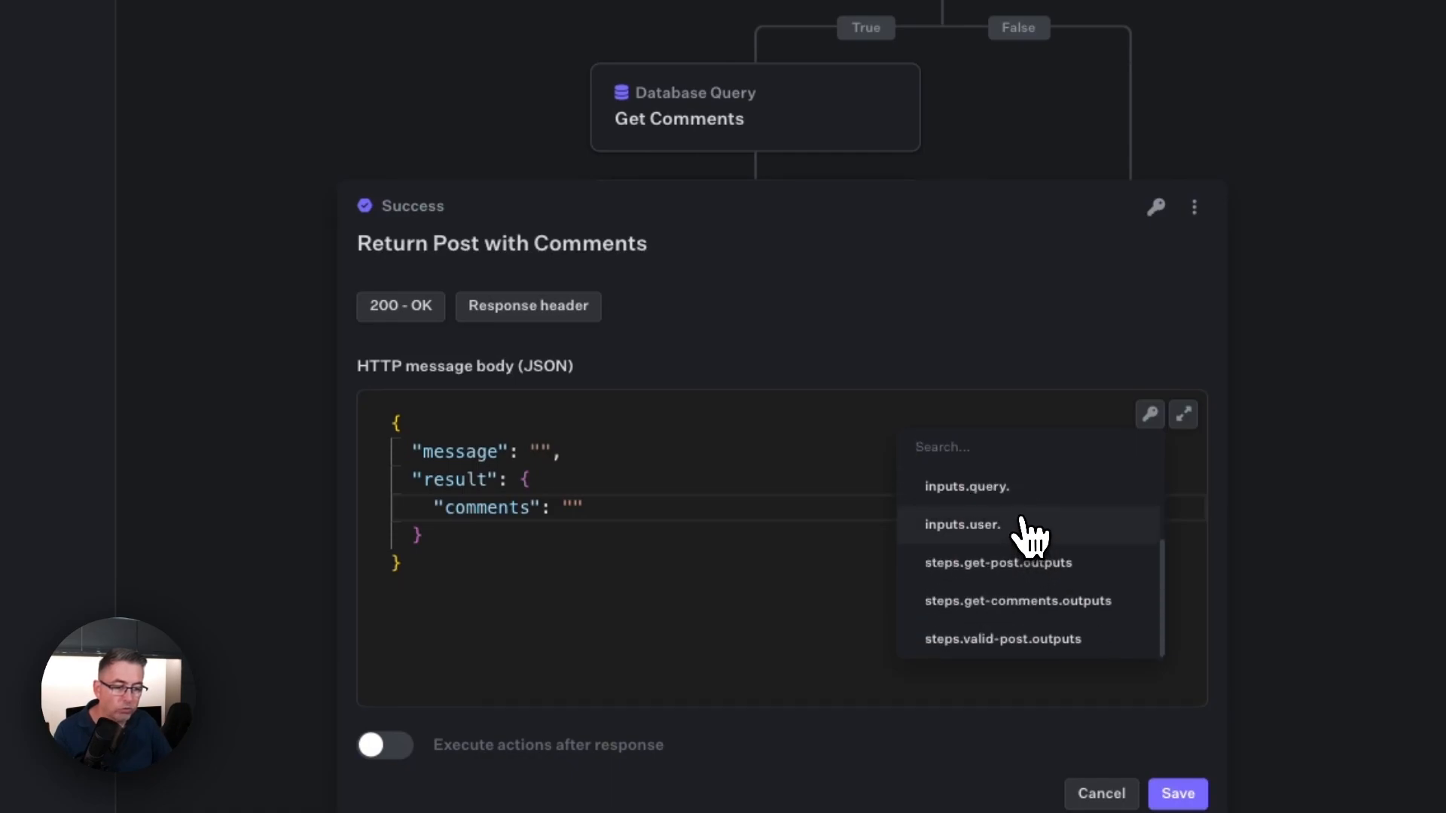
pyautogui.click(979, 603)
pyautogui.click(874, 507)
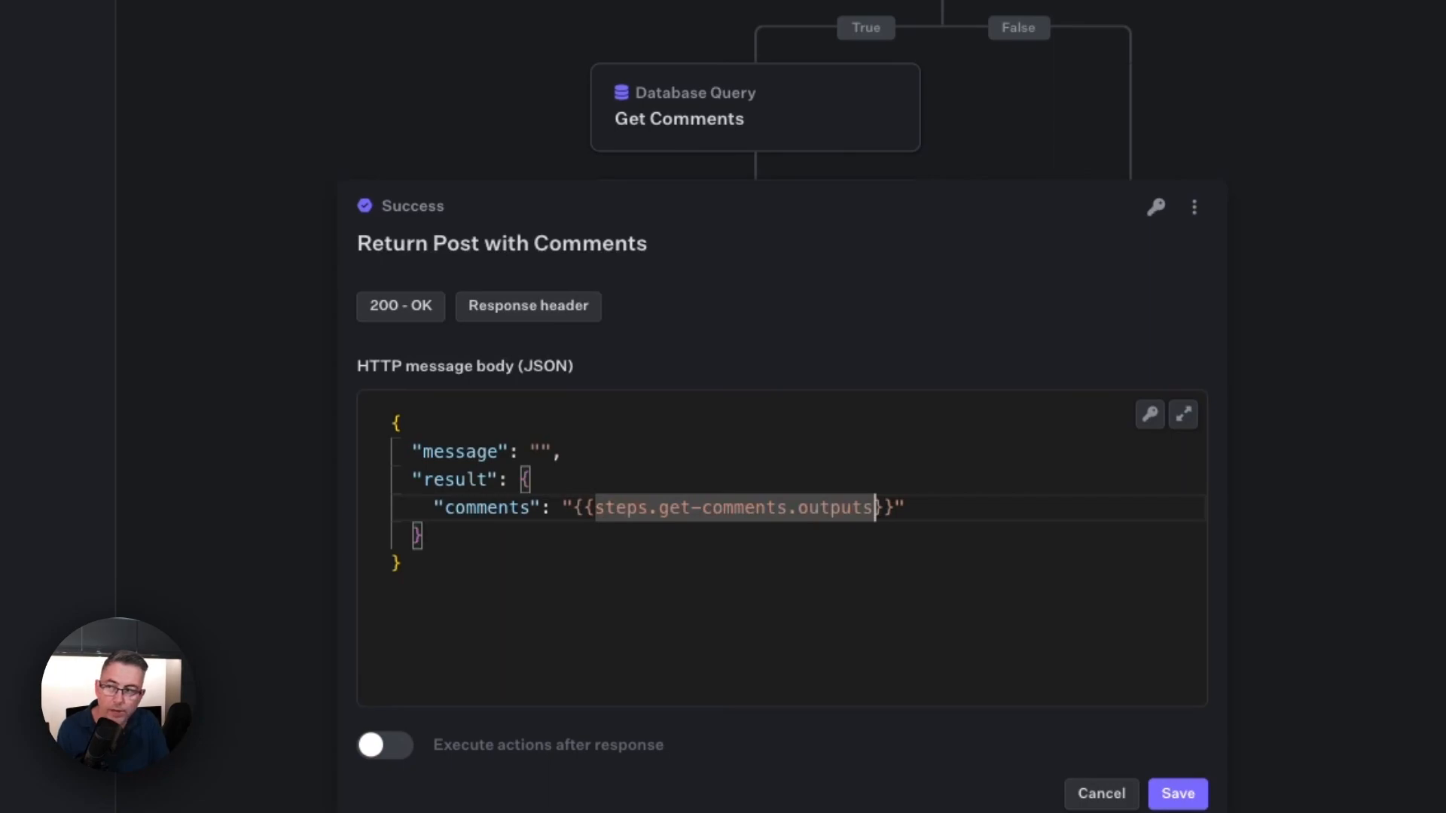
pyautogui.write('.Result')
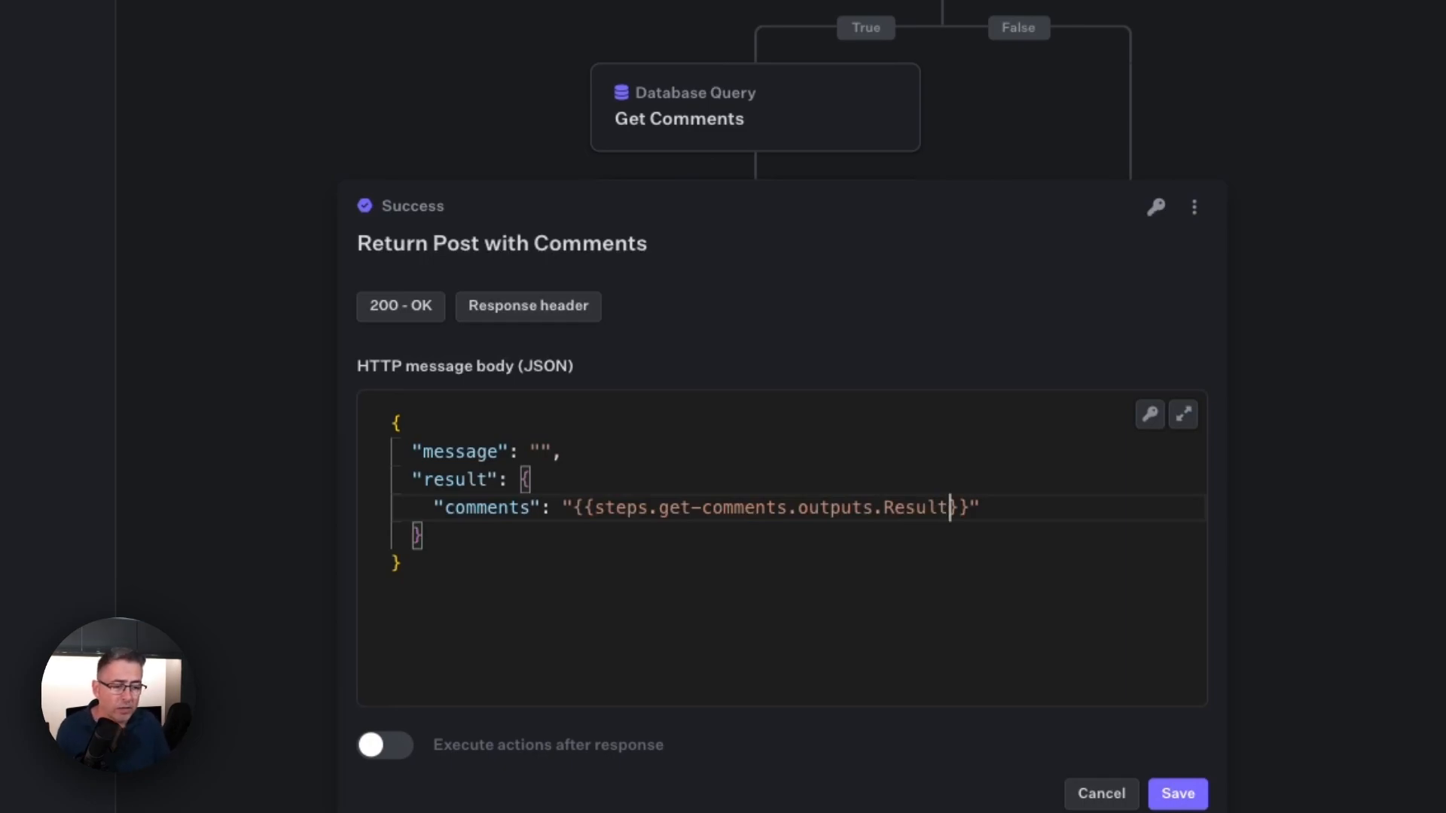
# Step: Below "comments" in the result object, add a "post" key with the variable value "{{steps.get-post.outputs.Result.0}}"
pyautogui.click(1001, 510)
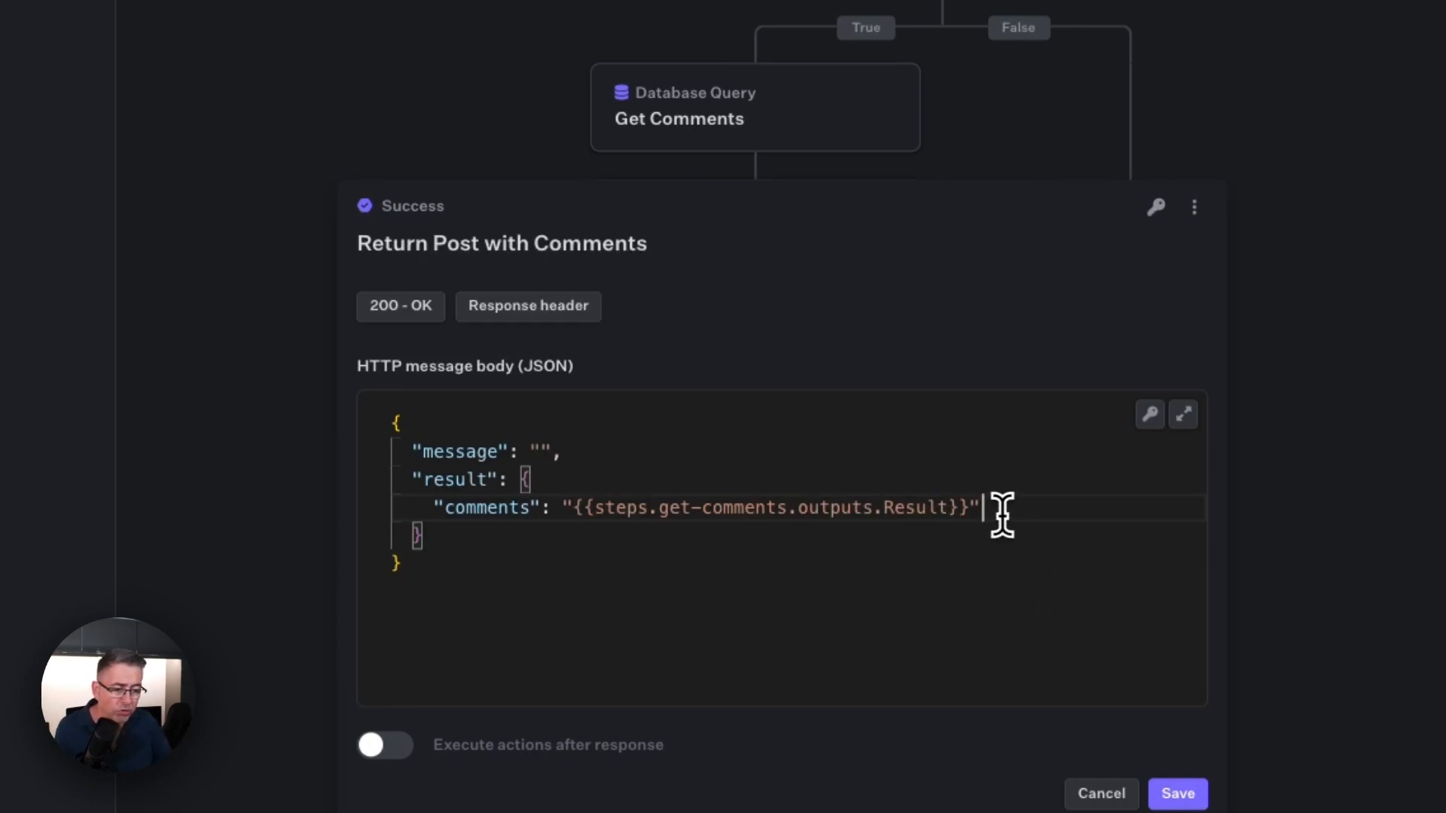
pyautogui.write(',')
pyautogui.press('Return')
pyautogui.write('"')
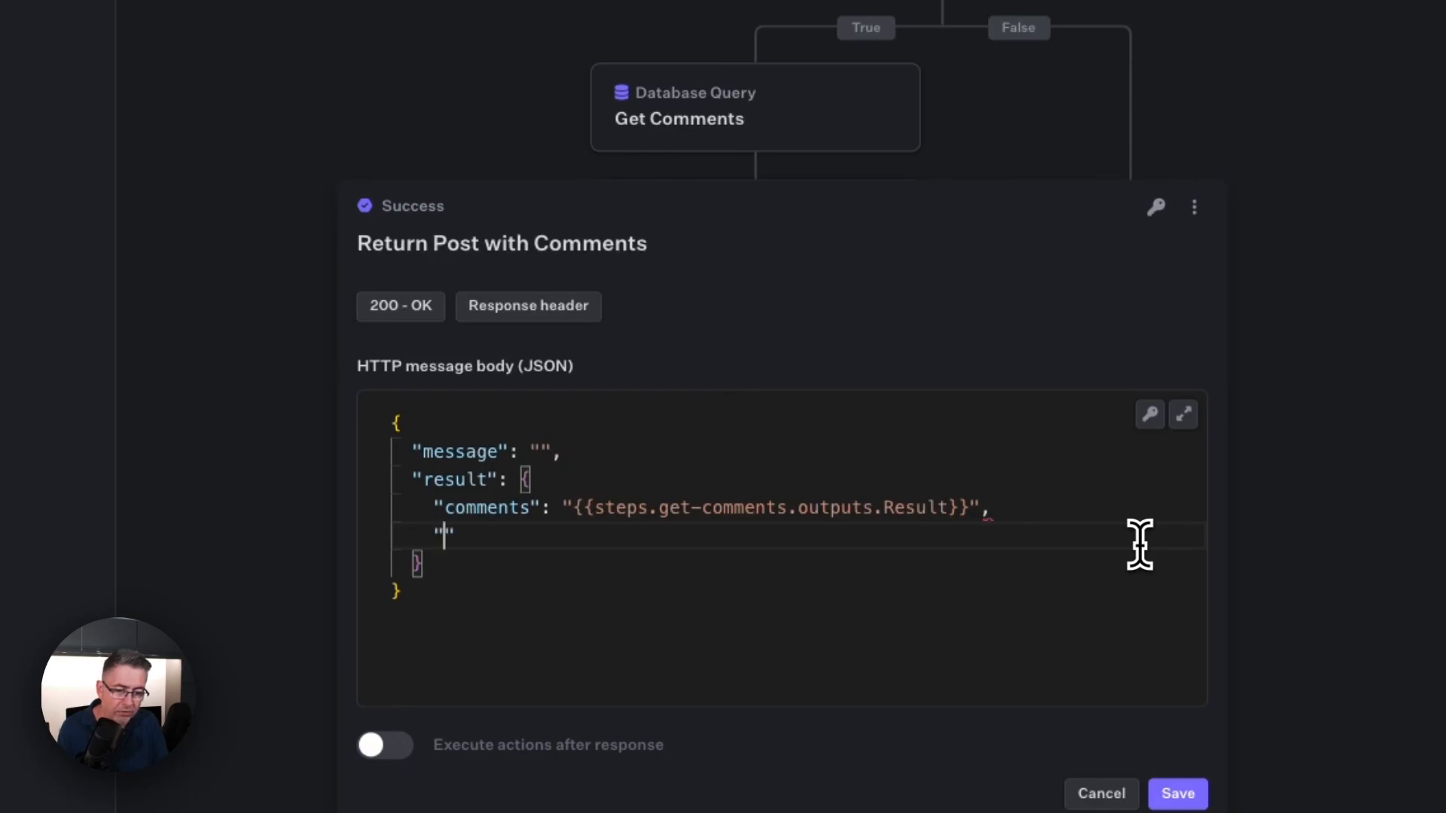
pyautogui.write('post": "')
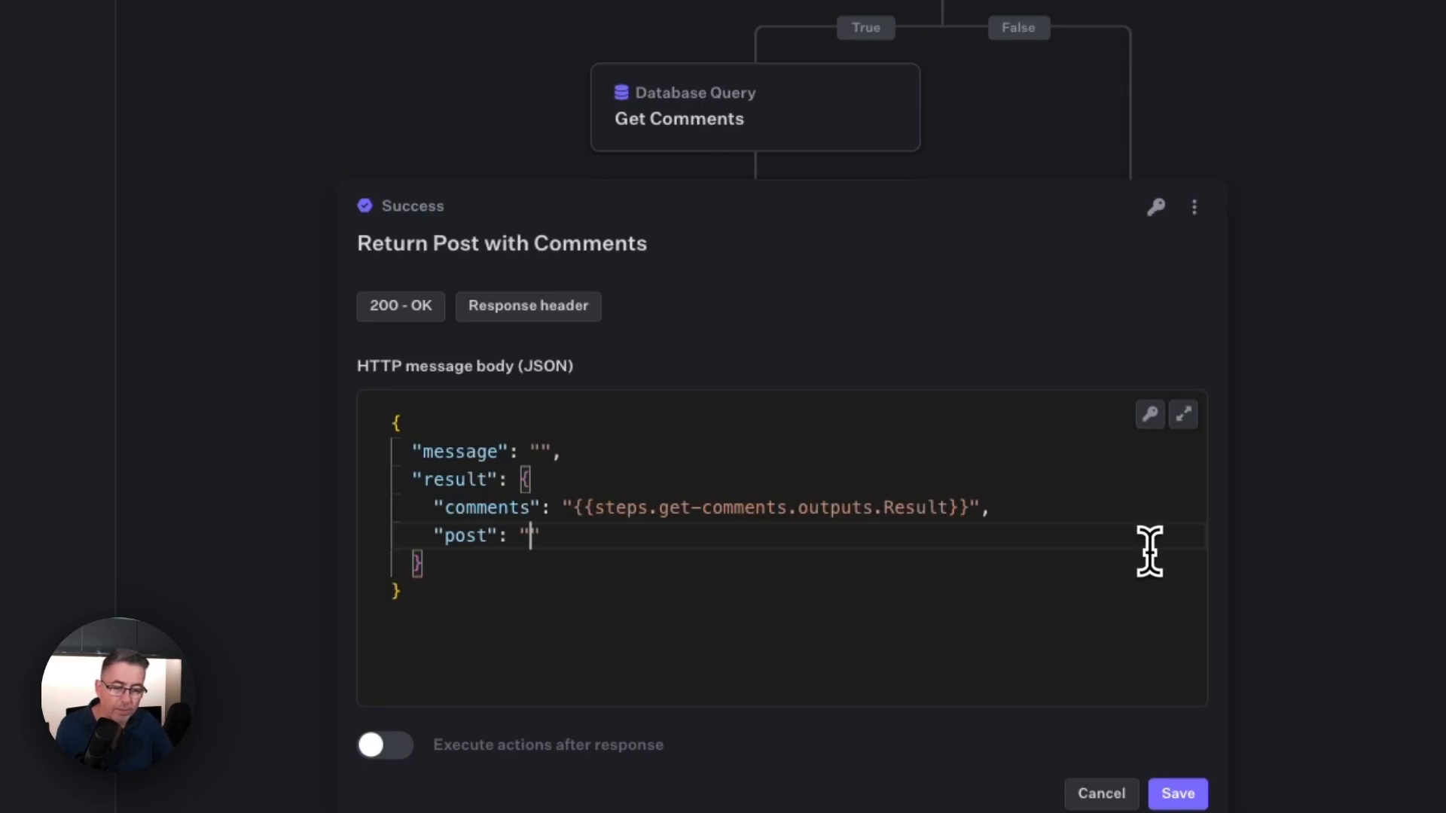
pyautogui.click(1154, 419)
pyautogui.scroll(-2, 1017, 607)
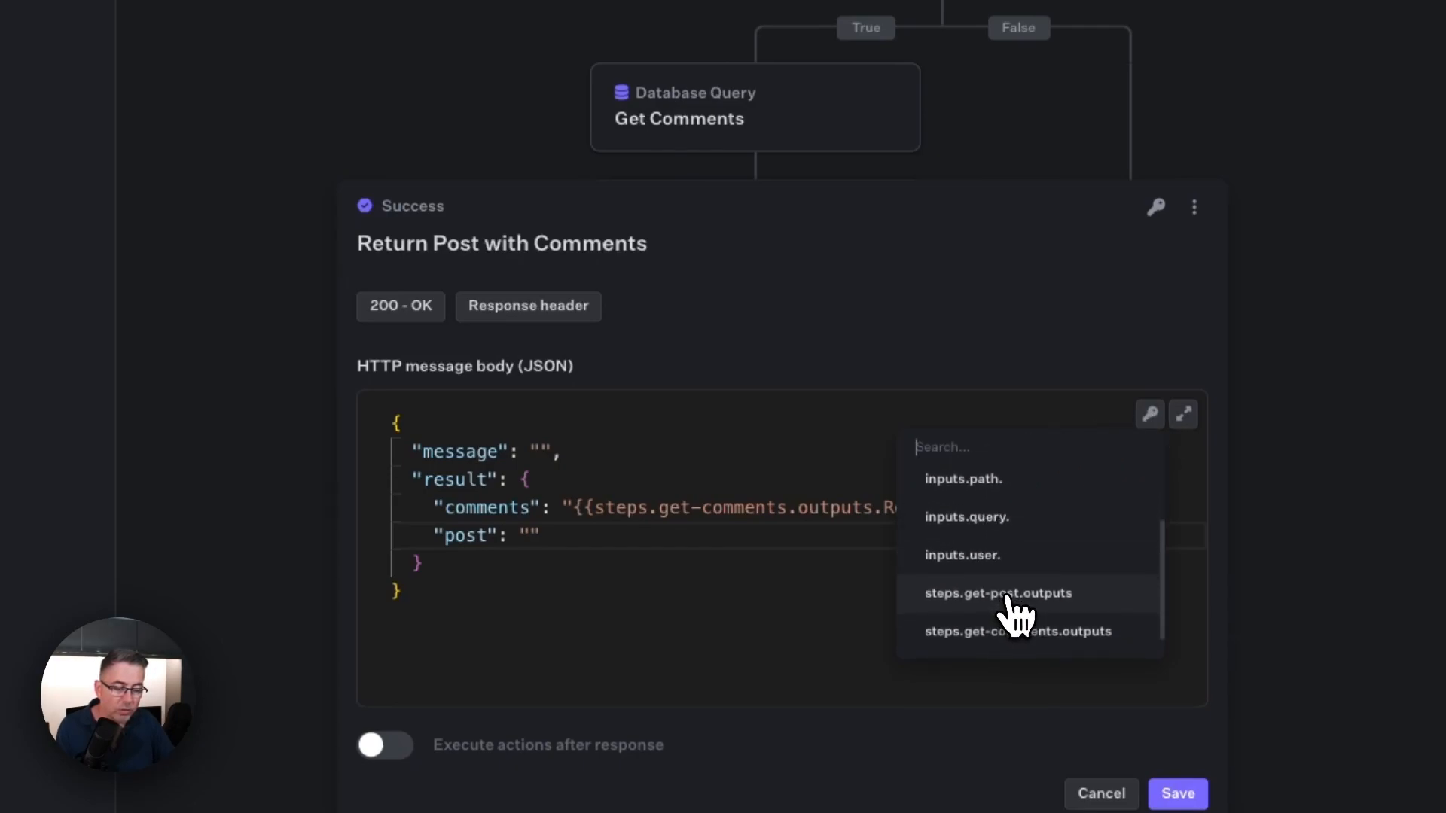
pyautogui.click(1008, 595)
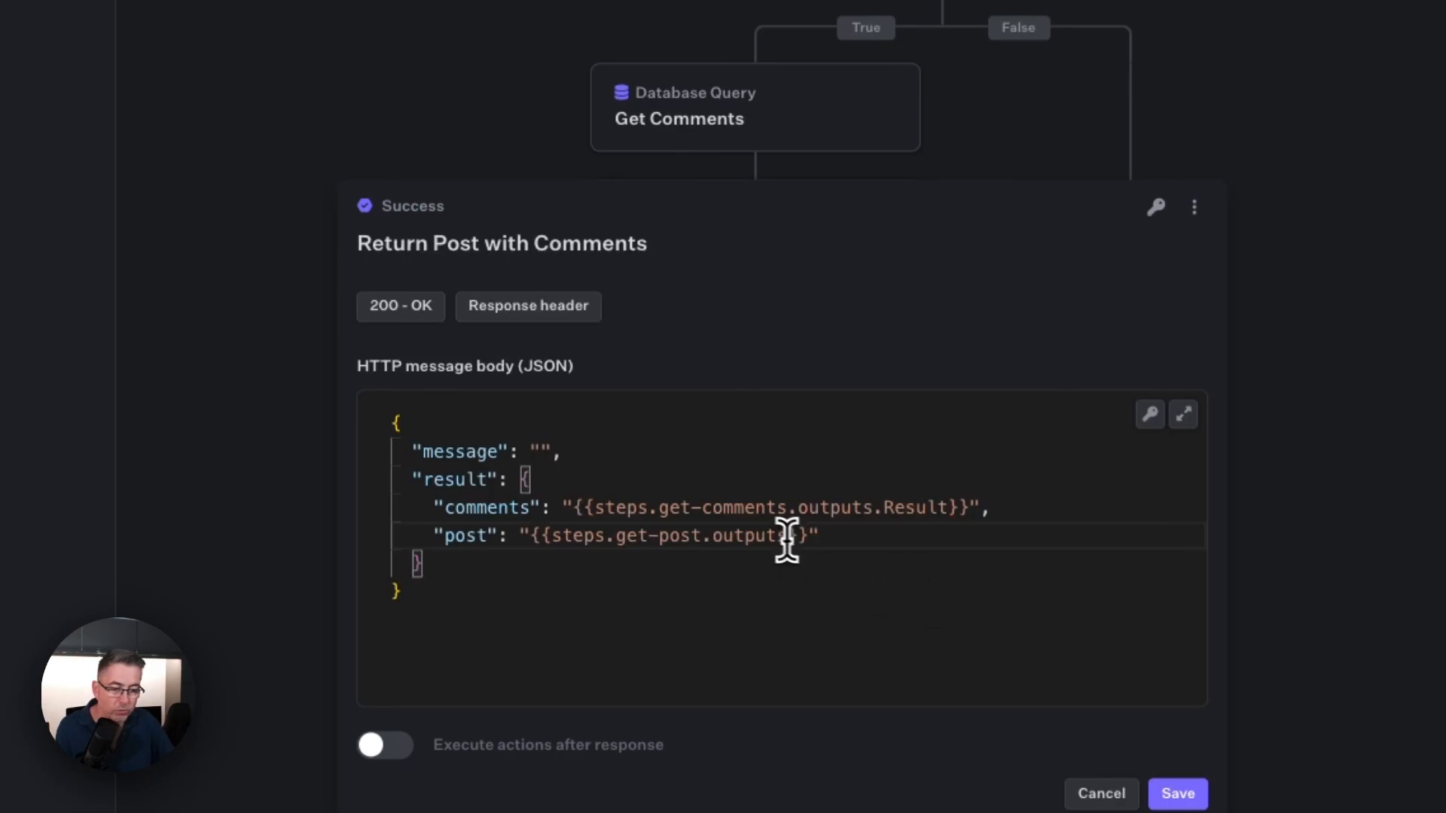
pyautogui.write('.')
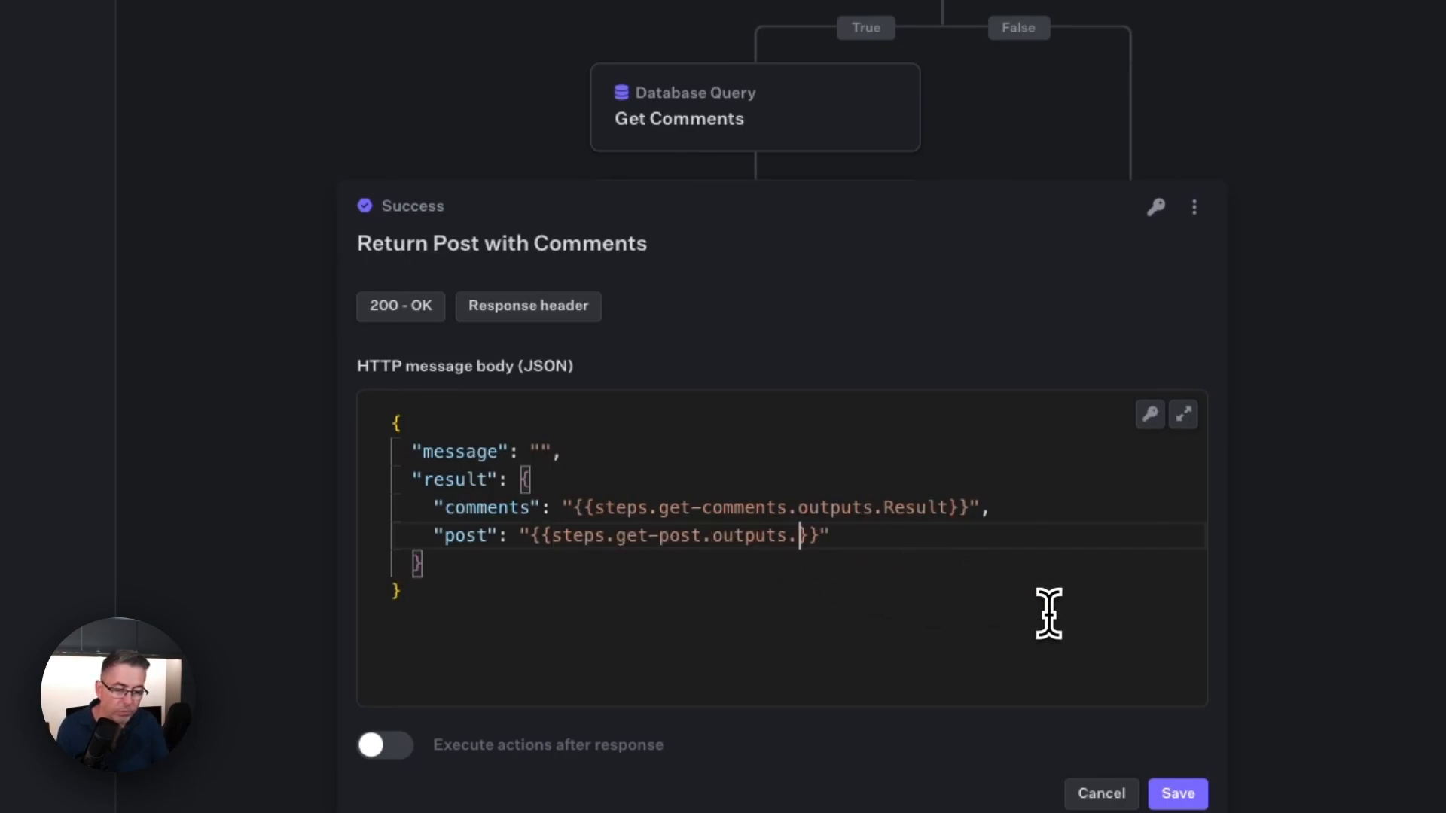
pyautogui.write('Result')
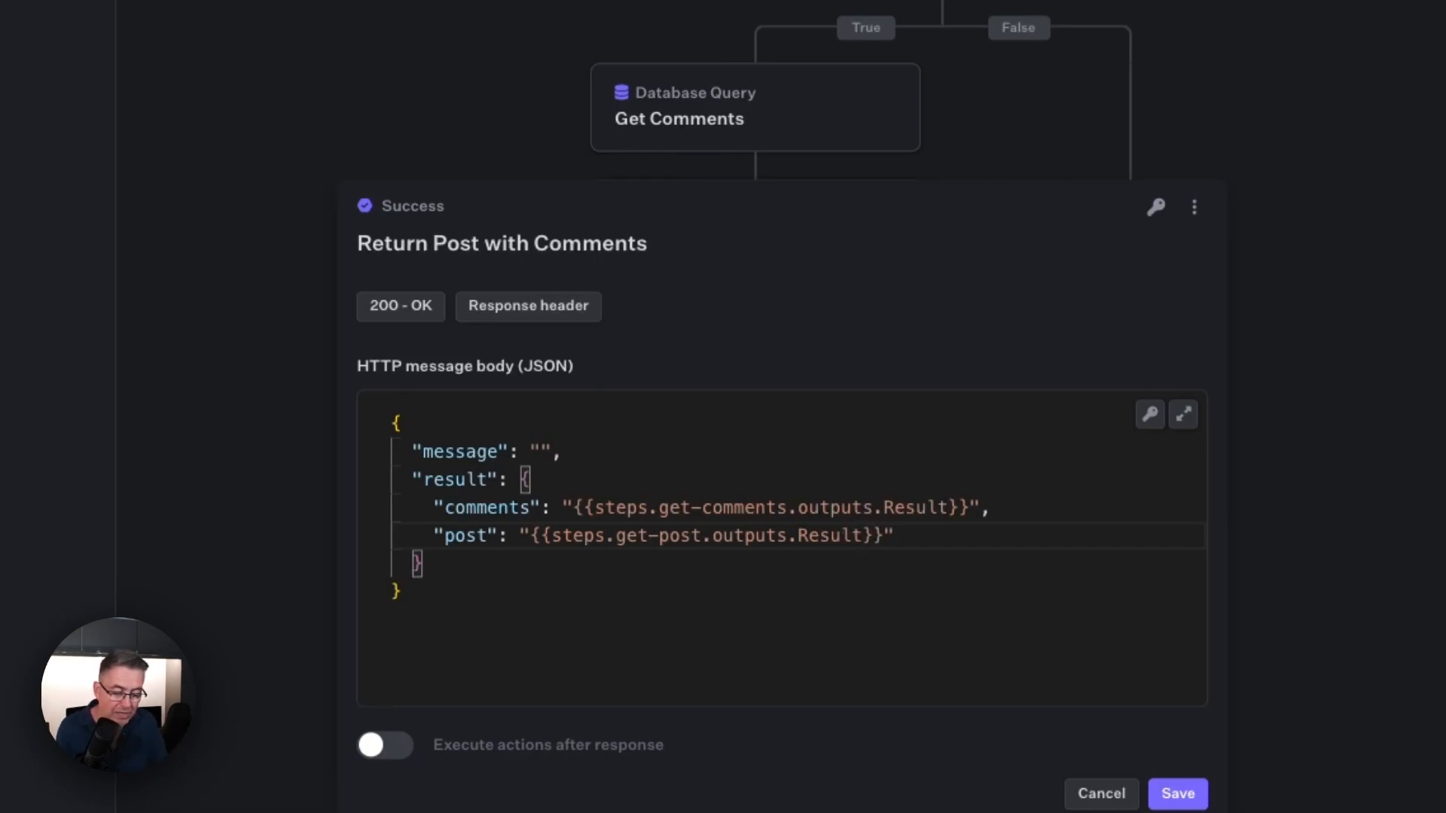
pyautogui.write('.0')
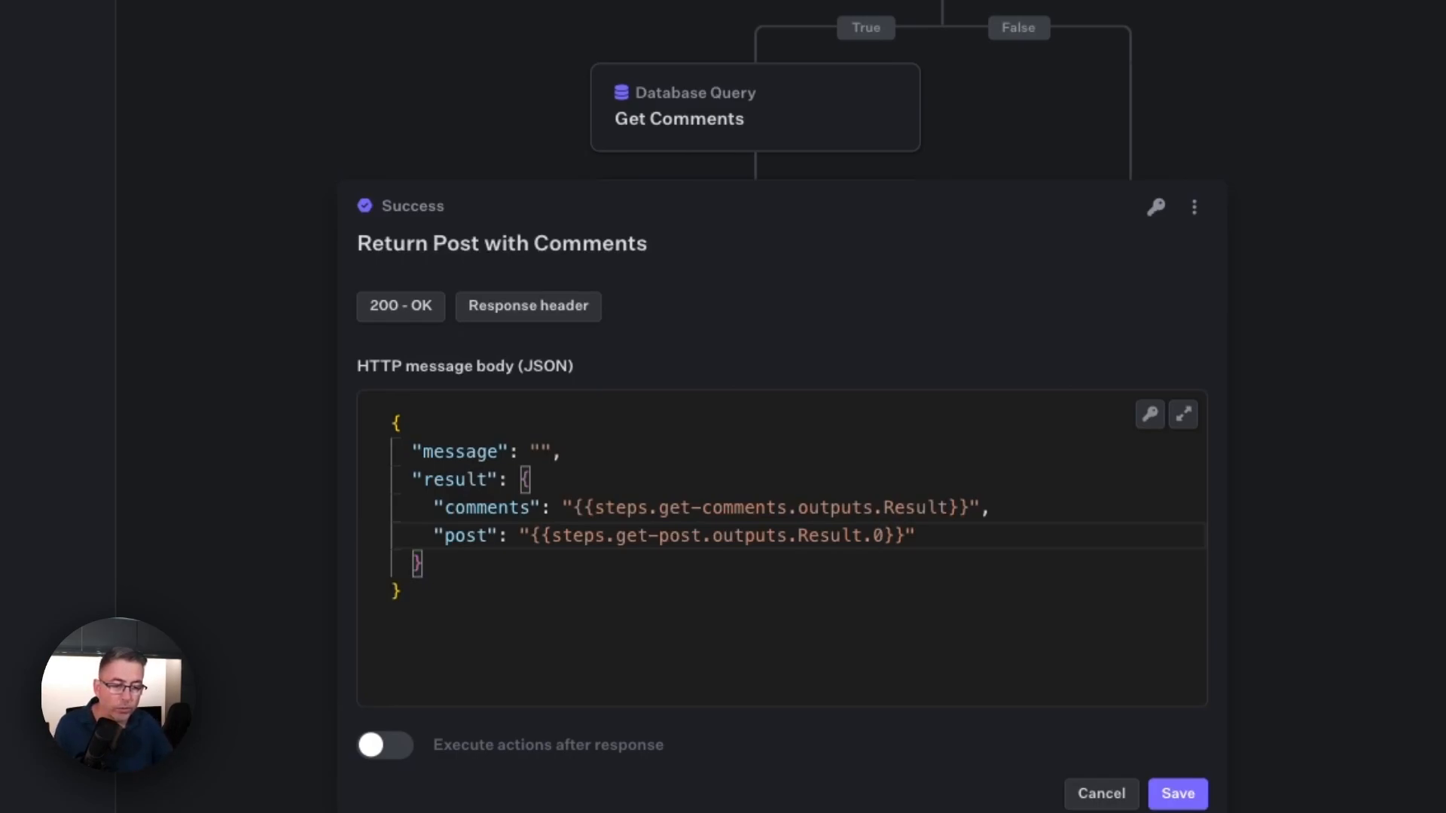
# Step: Add a "status" key with the value "OK" after the result object and save the Success response
pyautogui.click(503, 565)
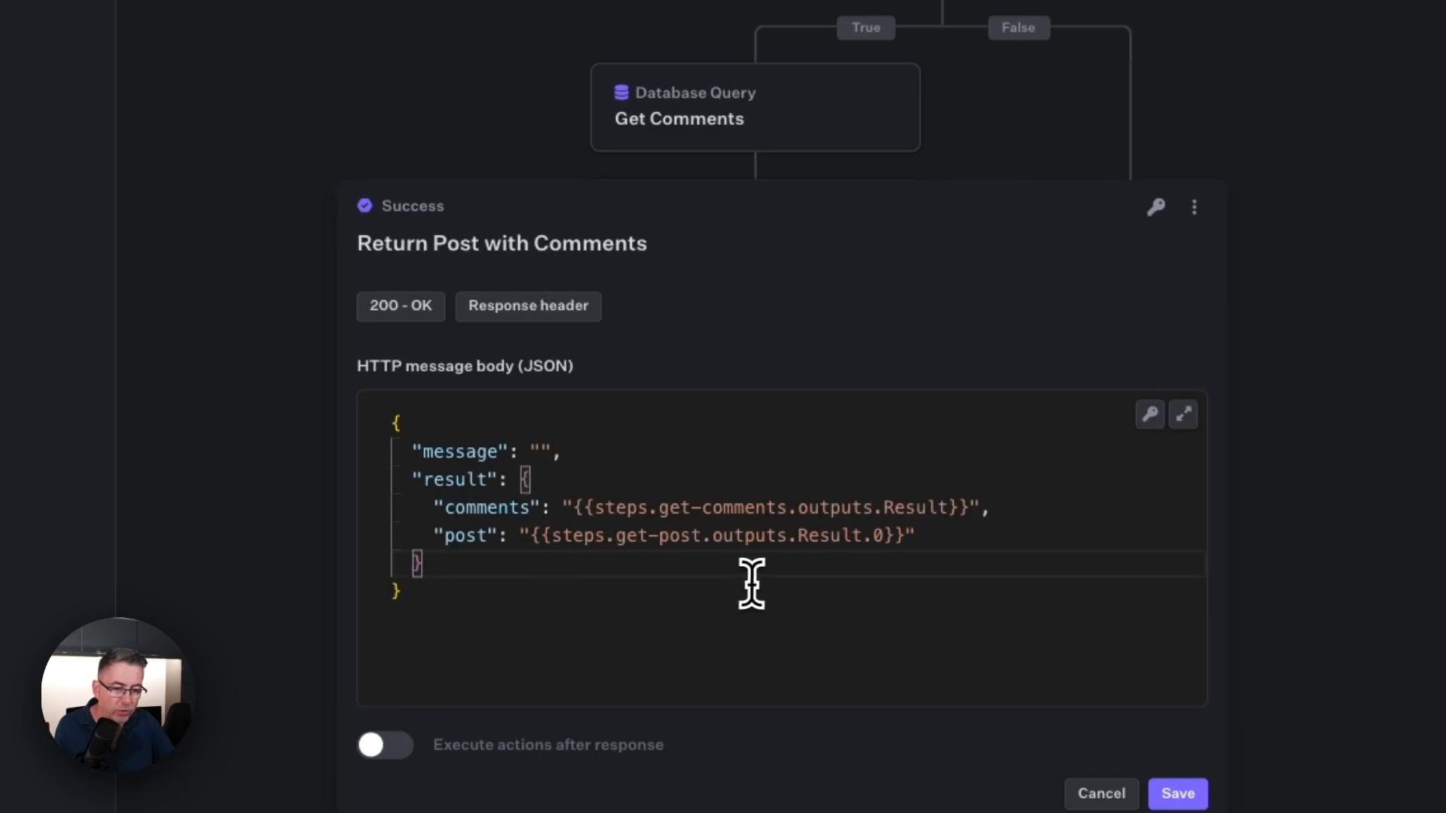
pyautogui.write(',')
pyautogui.press('Return')
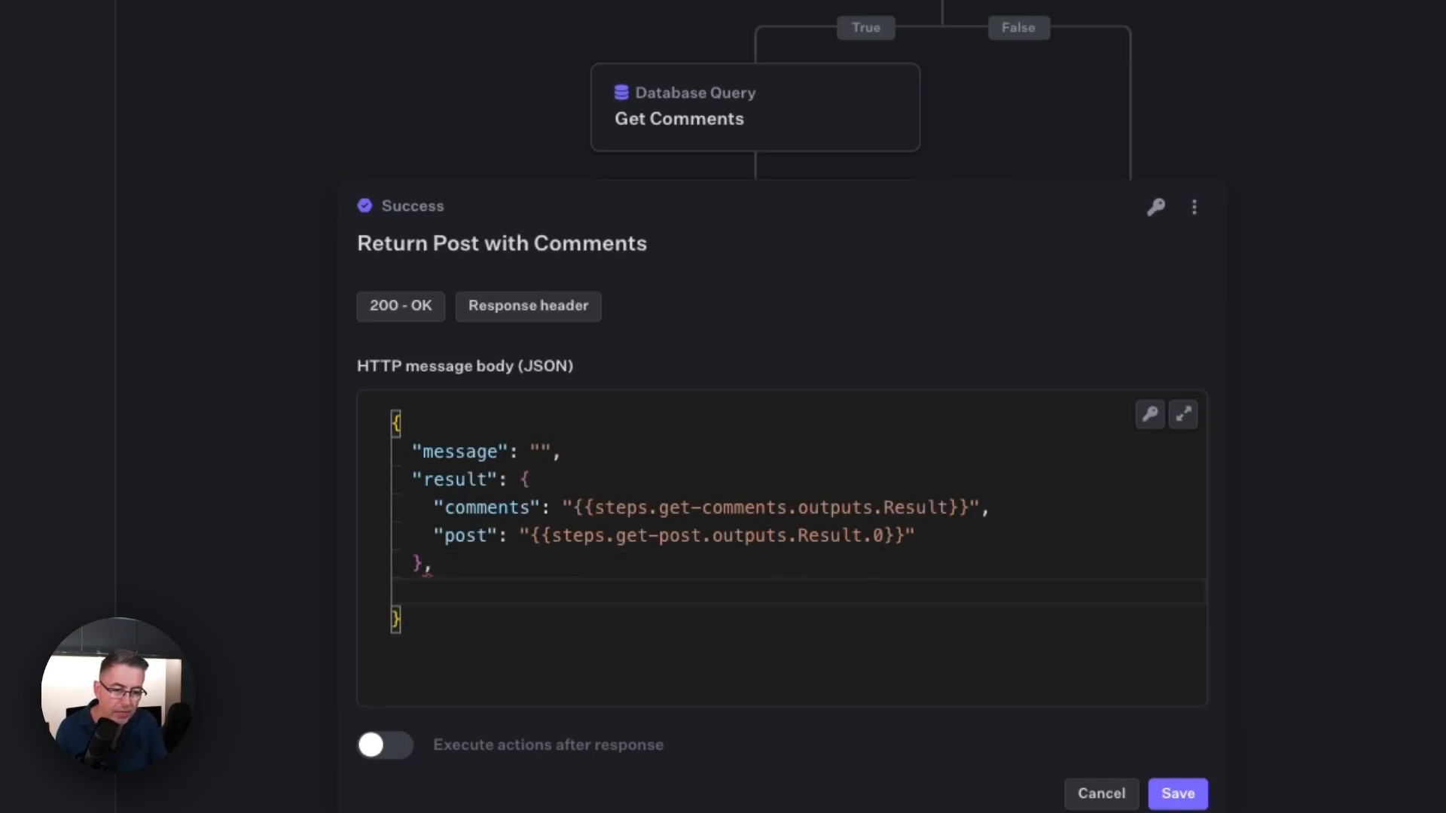
pyautogui.write('"status" :')
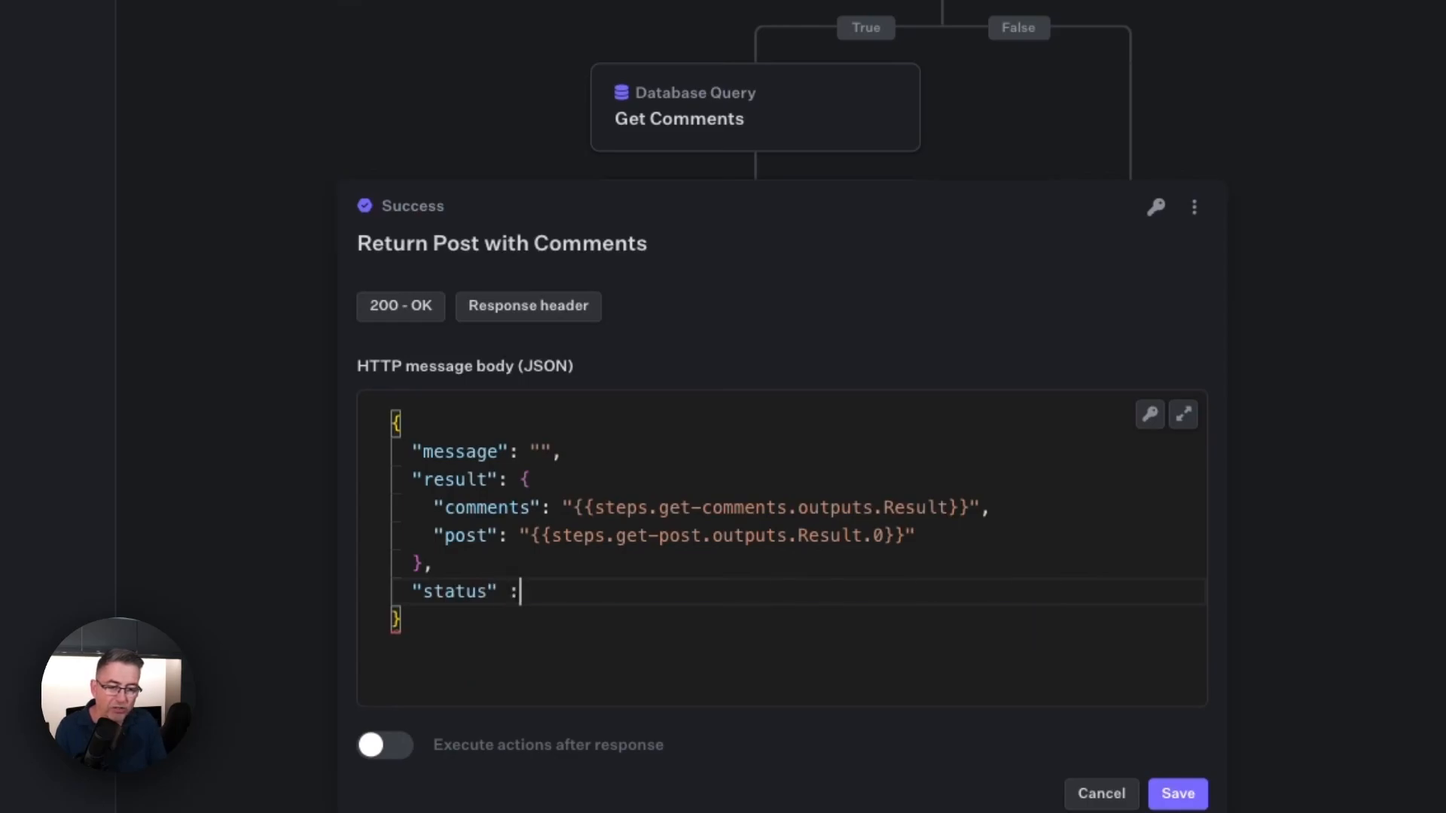
pyautogui.write(' "')
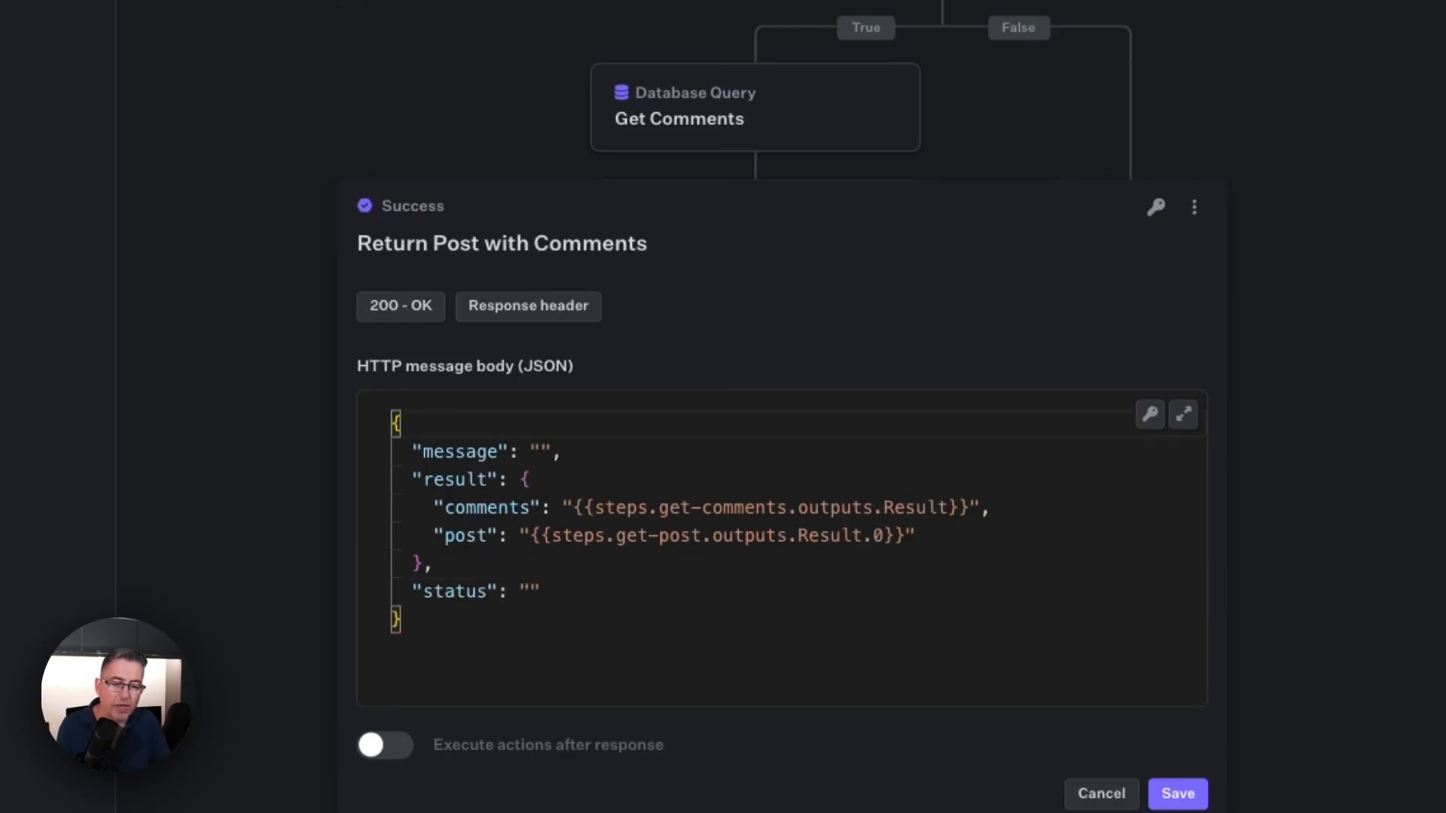
pyautogui.click(528, 591)
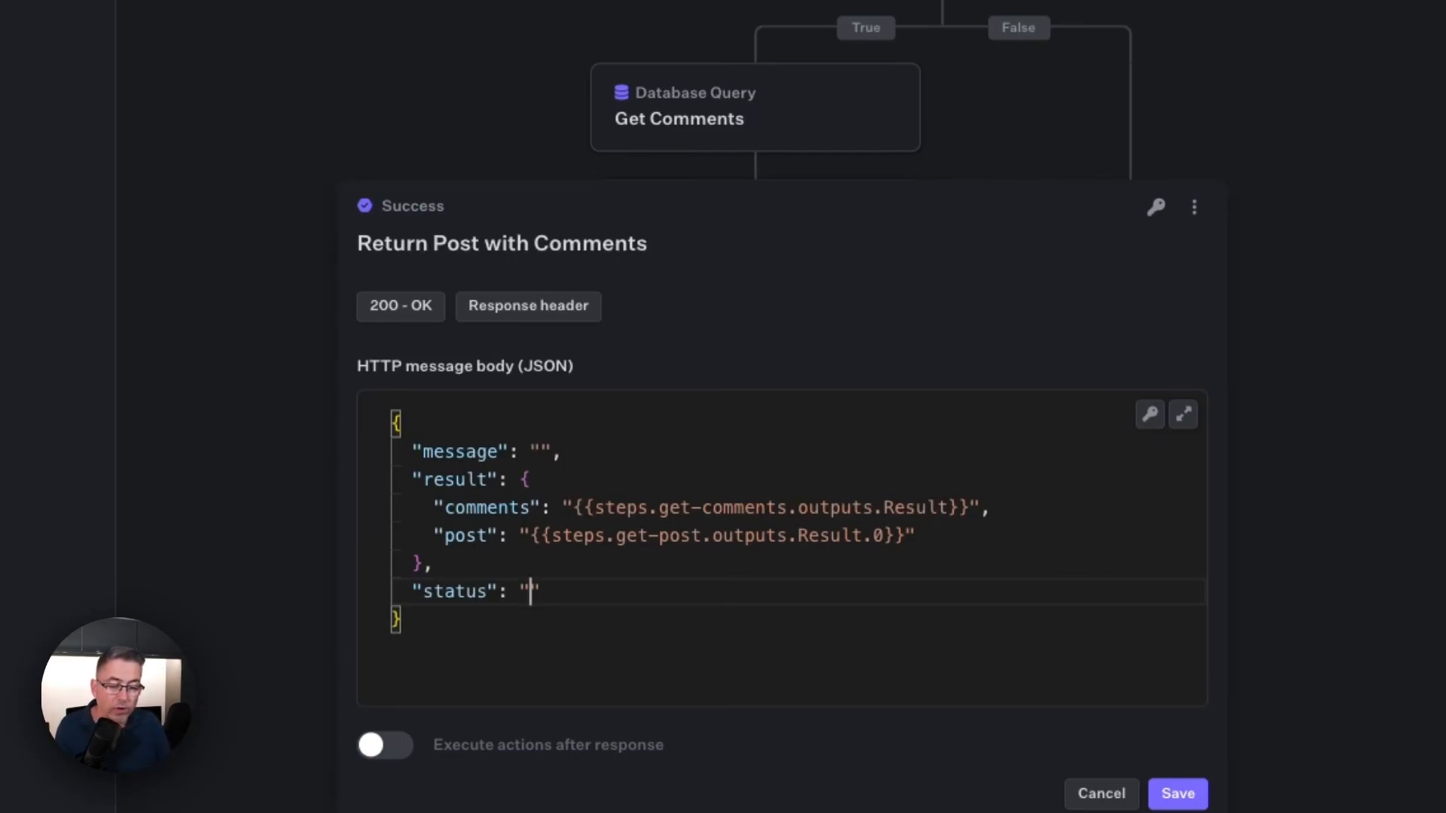
pyautogui.write('OK')
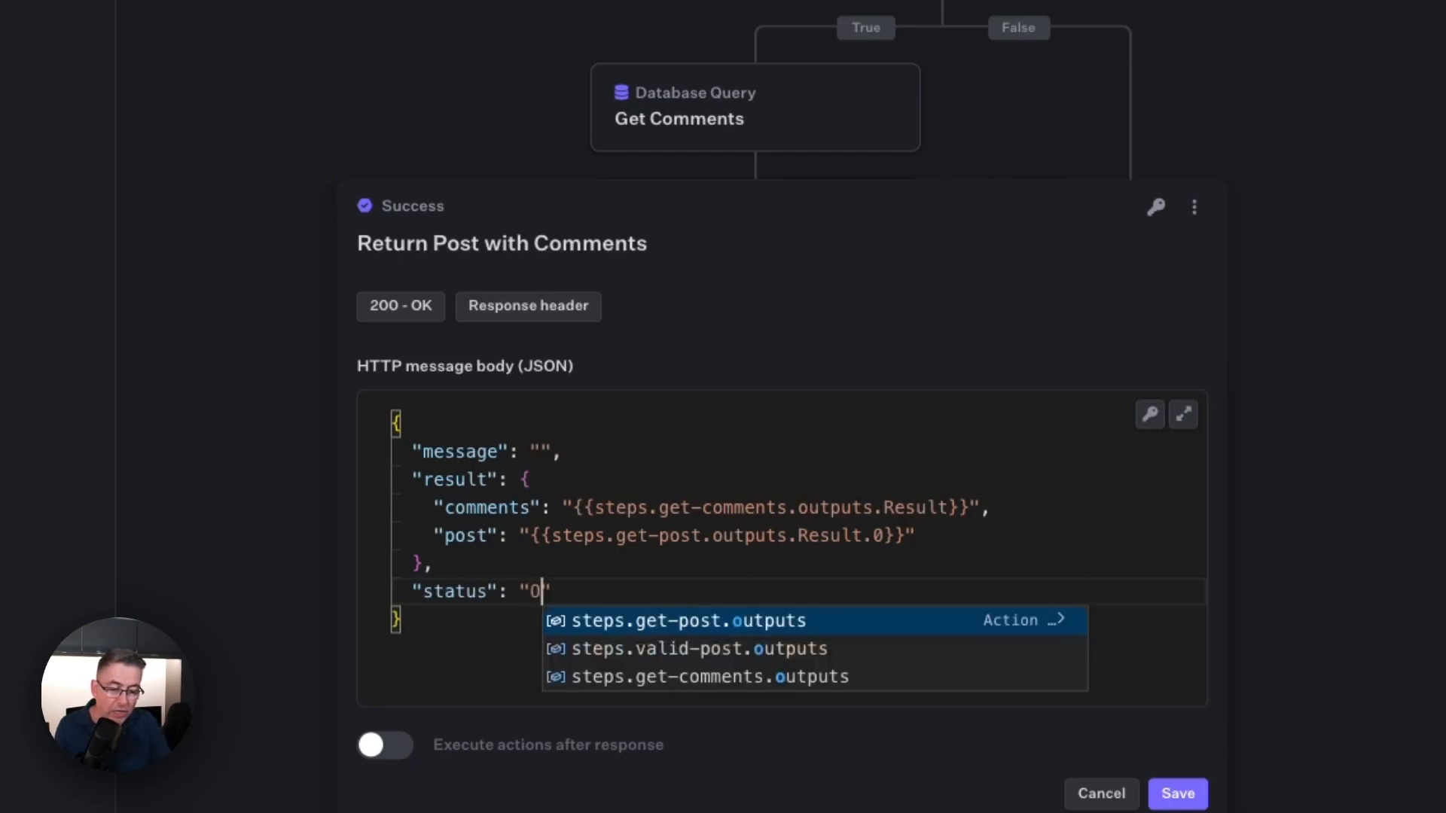
pyautogui.click(707, 587)
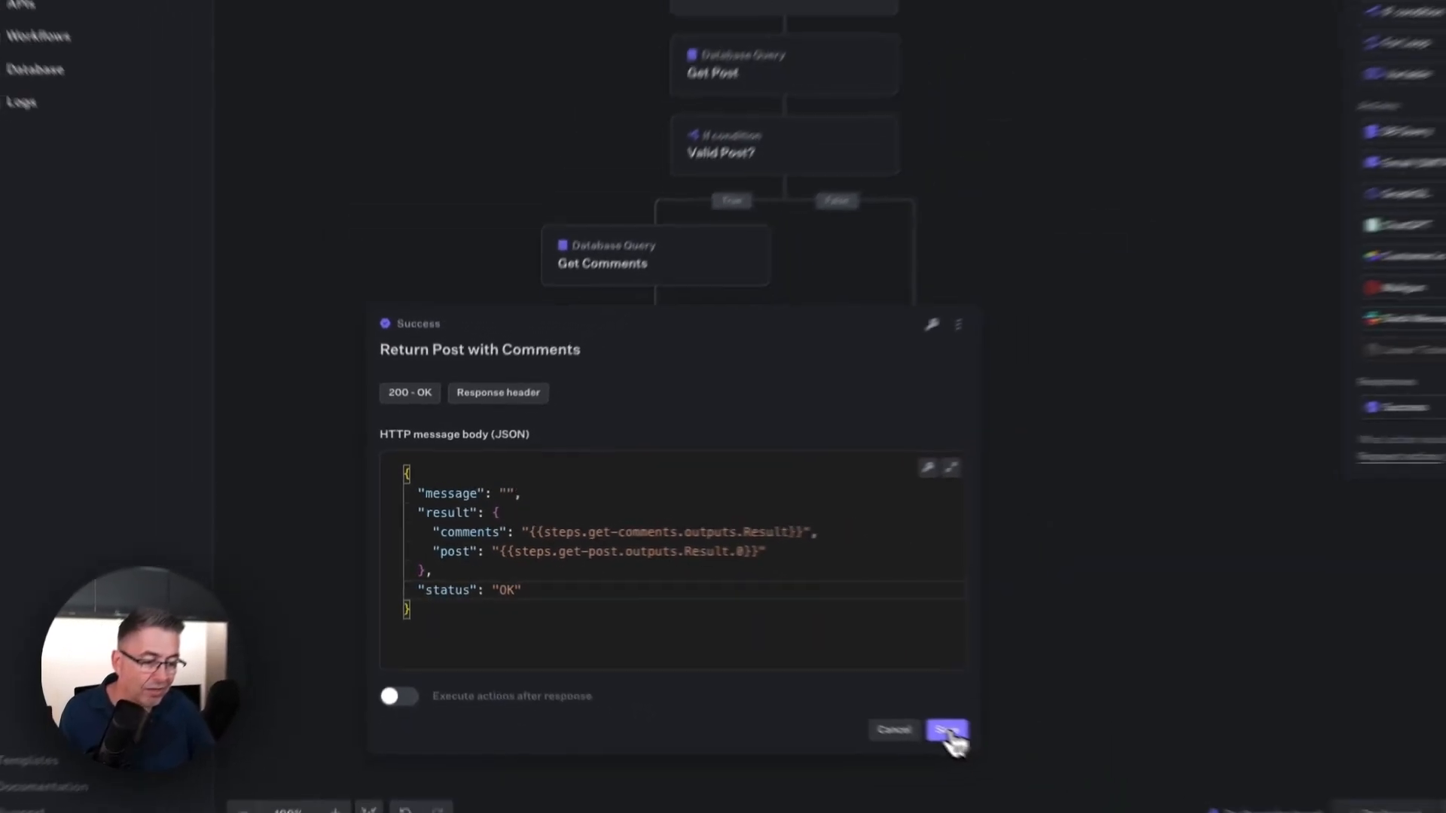
pyautogui.click(946, 730)
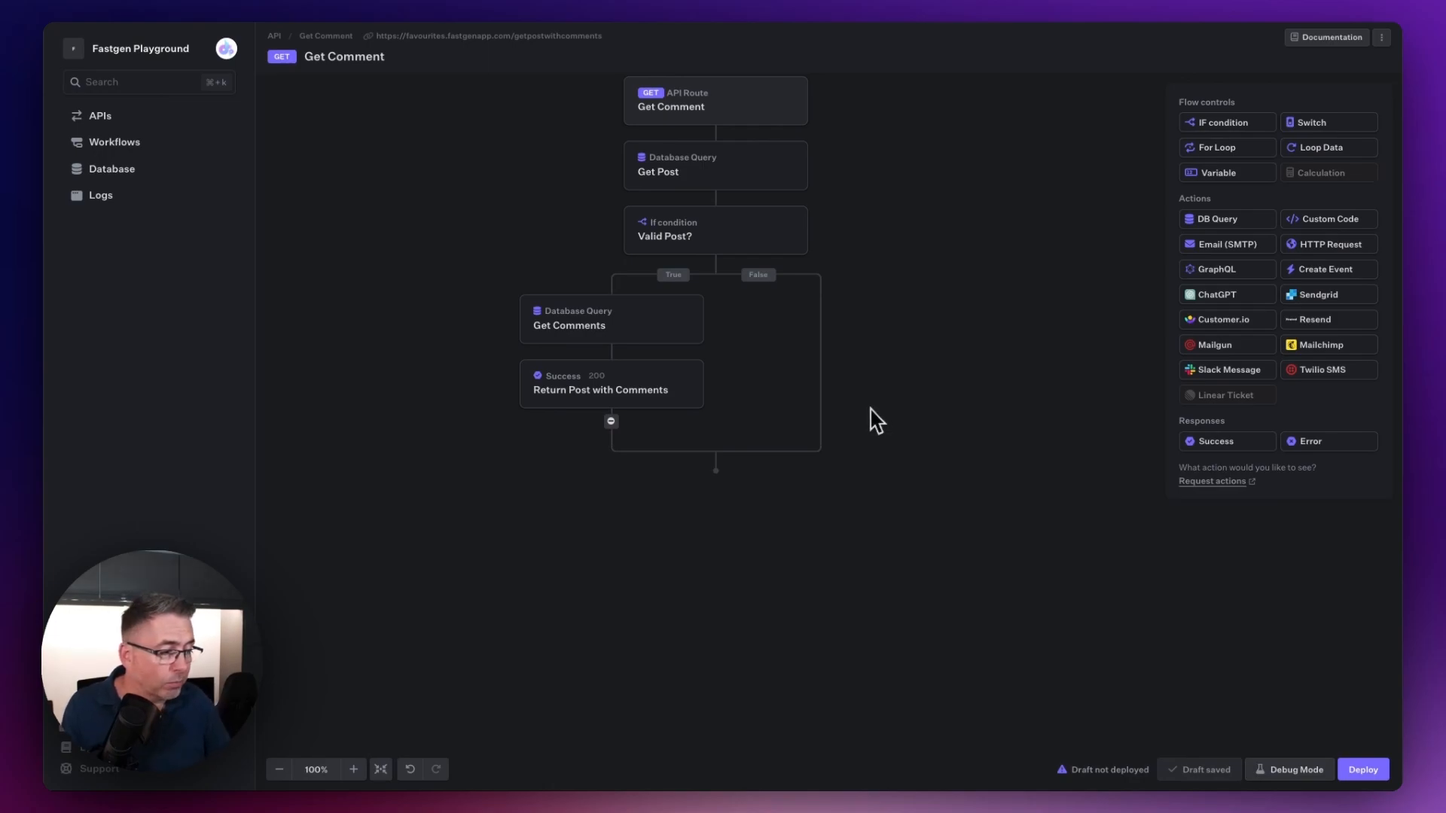
# Step: Add an Error response to the False branch of the Valid Post? condition and name it "Resturn No Post Found"
pyautogui.moveTo(1326, 439); pyautogui.dragTo(821, 324)
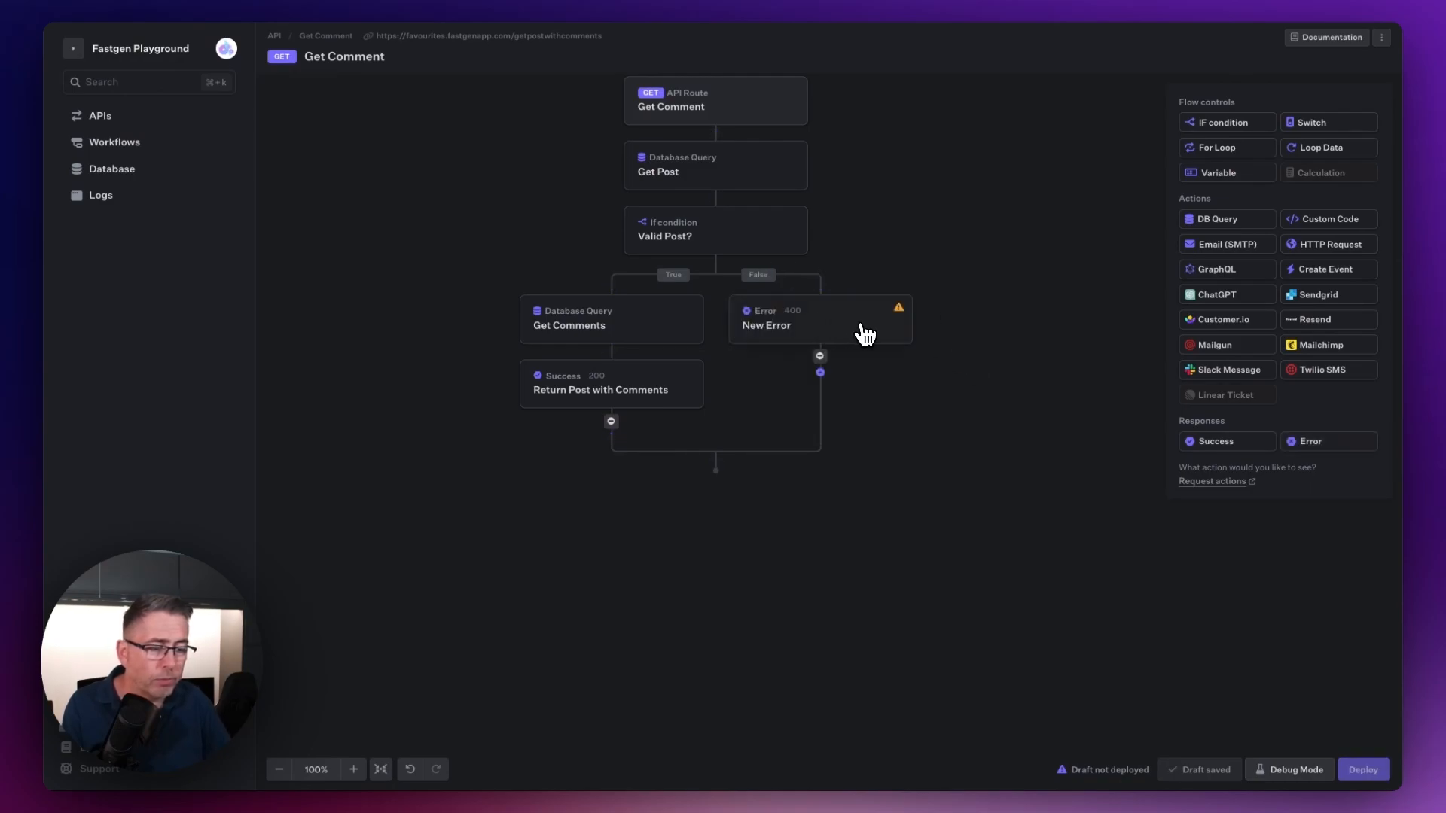
pyautogui.click(865, 333)
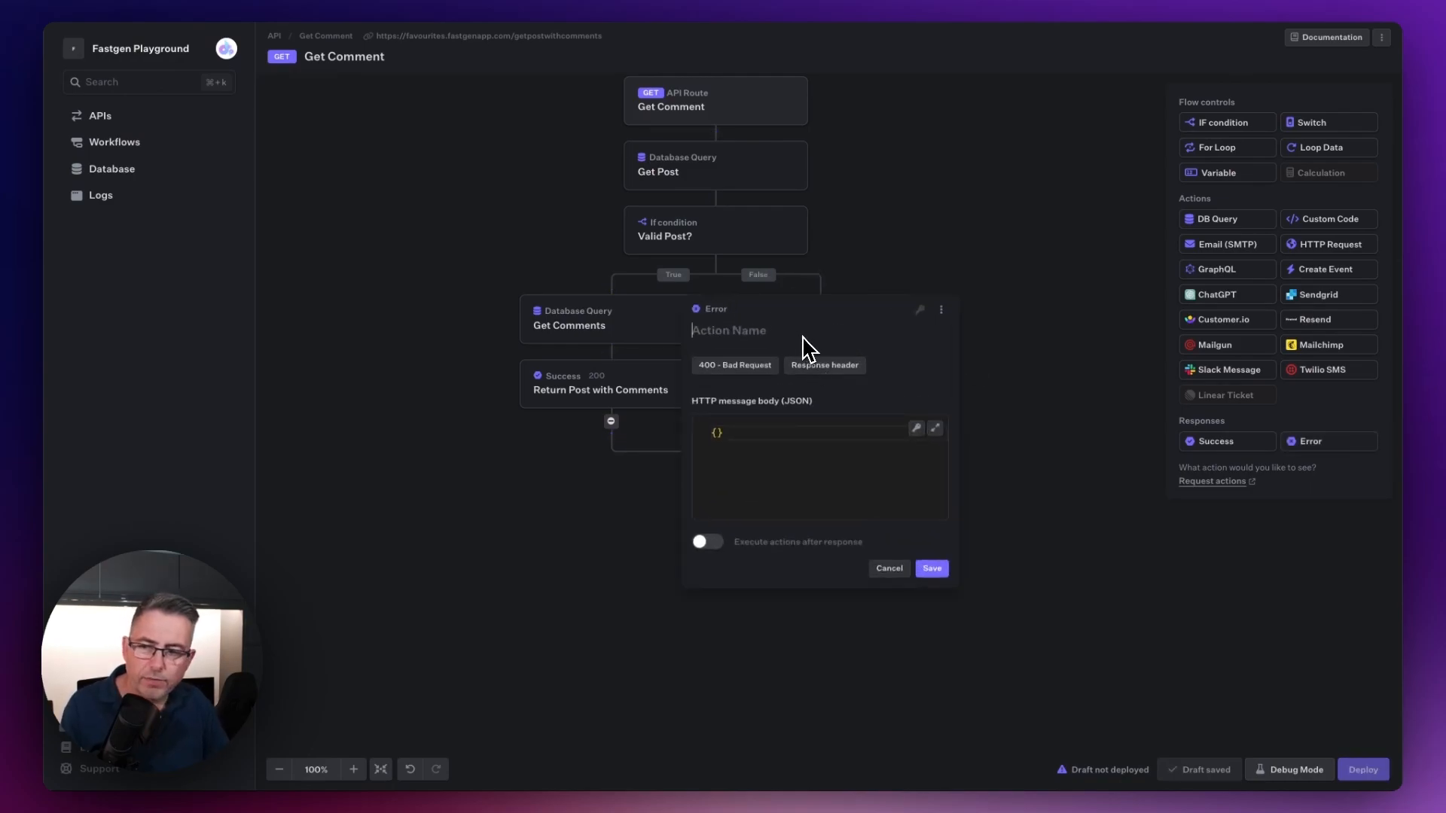
pyautogui.write('Resturn No ')
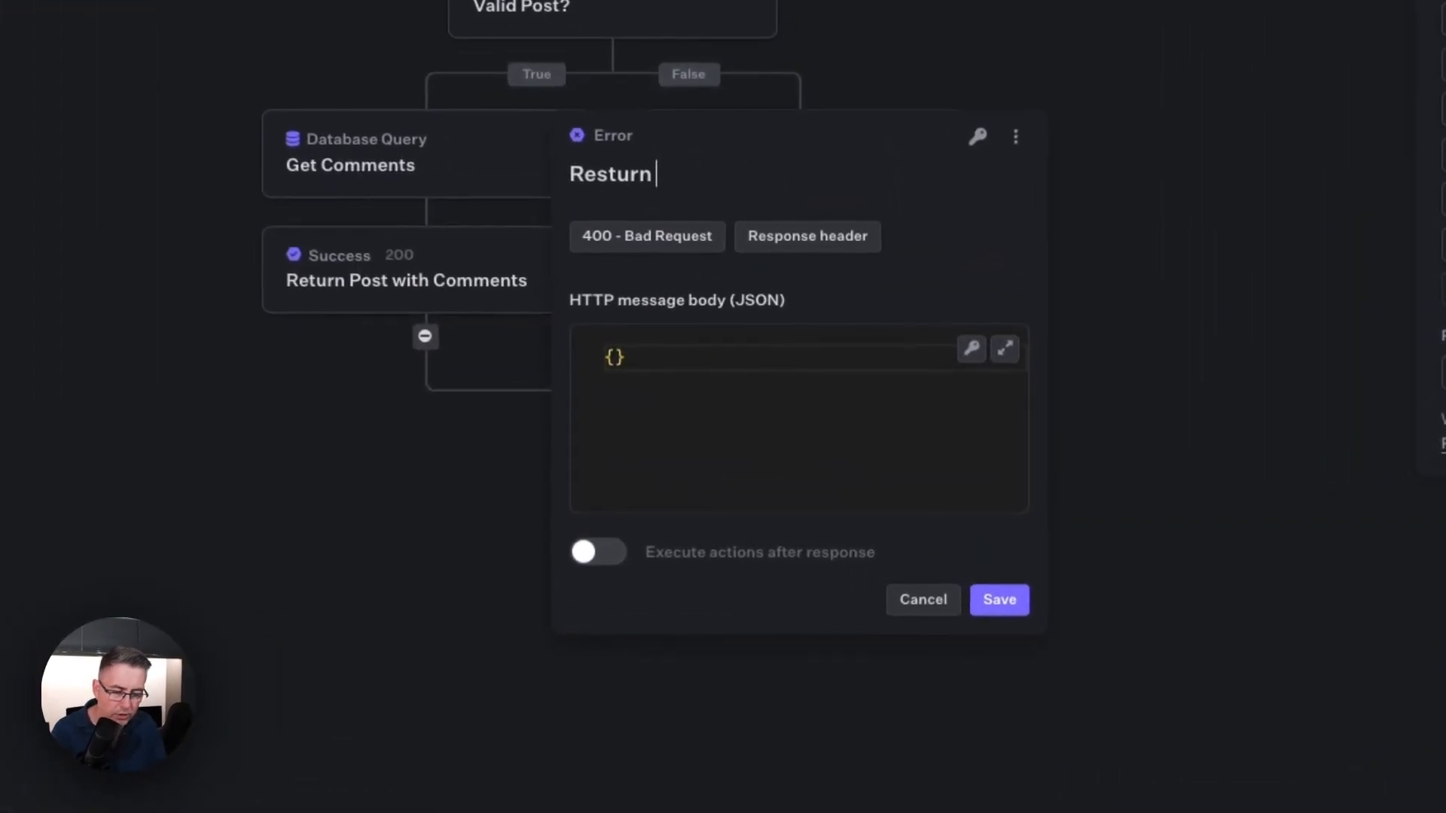
pyautogui.write('Post Found')
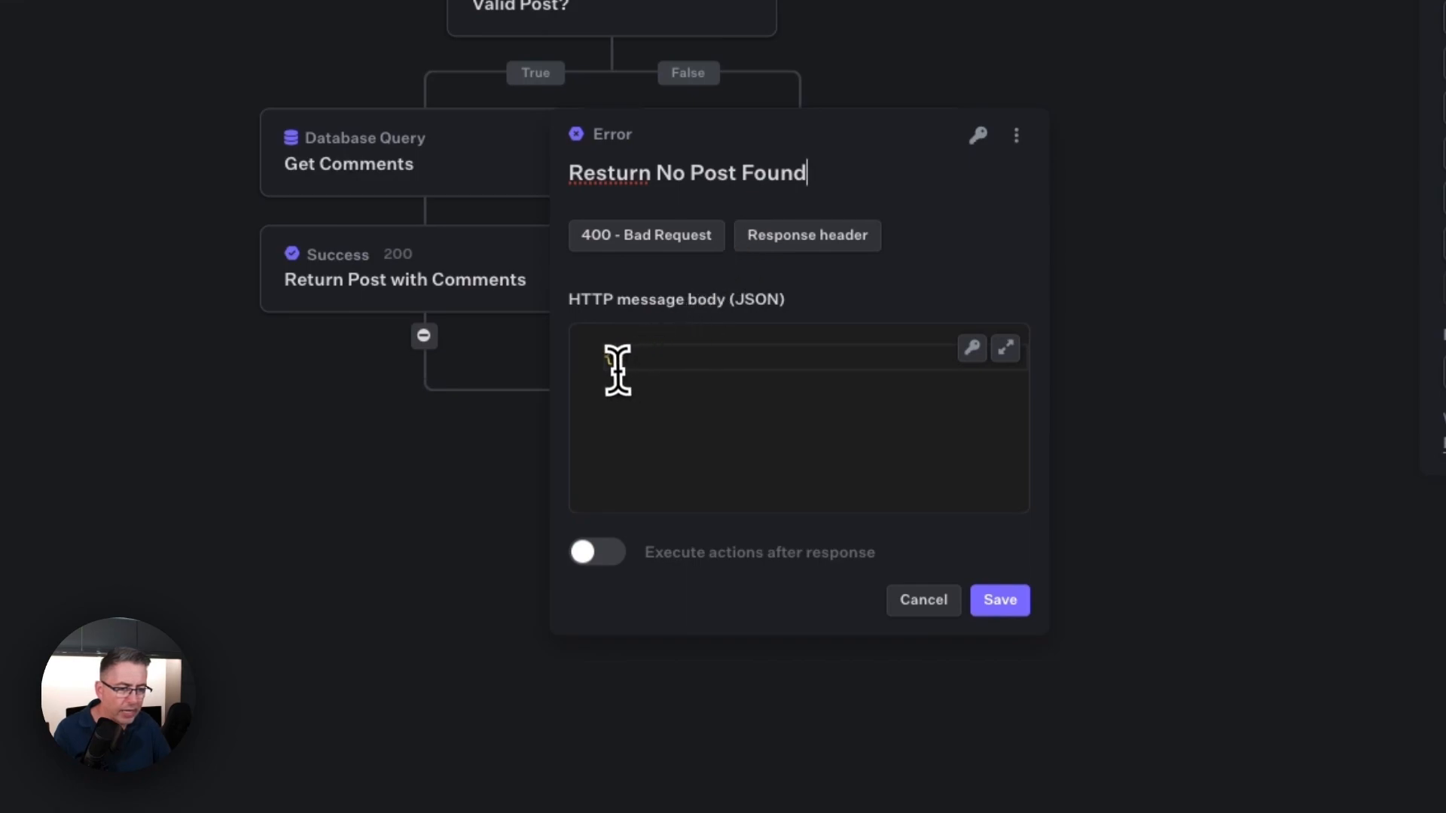
# Step: Add a "message" key with the value "No post found!" to the Error response's JSON message body
pyautogui.click(618, 369)
pyautogui.press('Return')
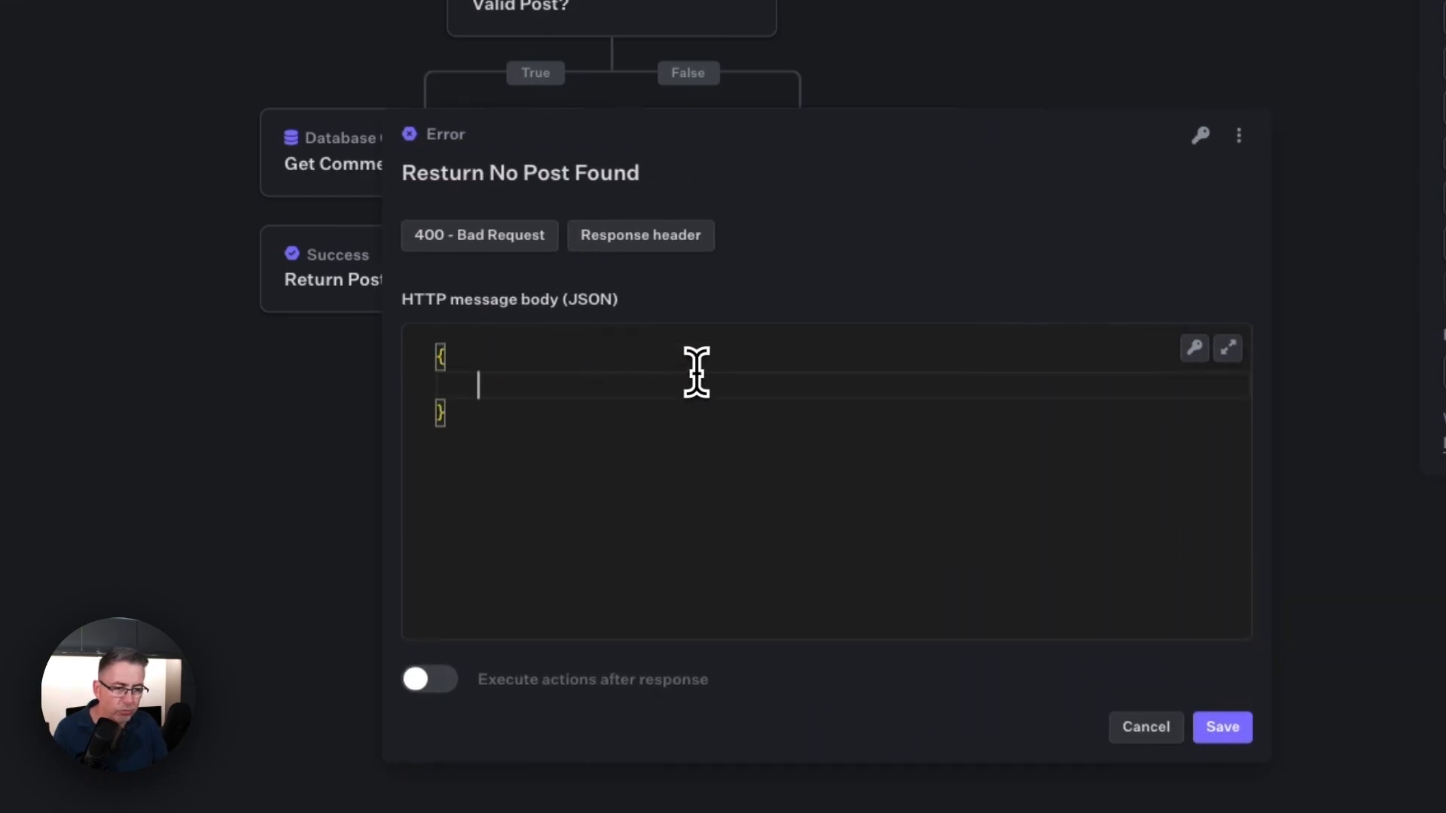
pyautogui.write('"')
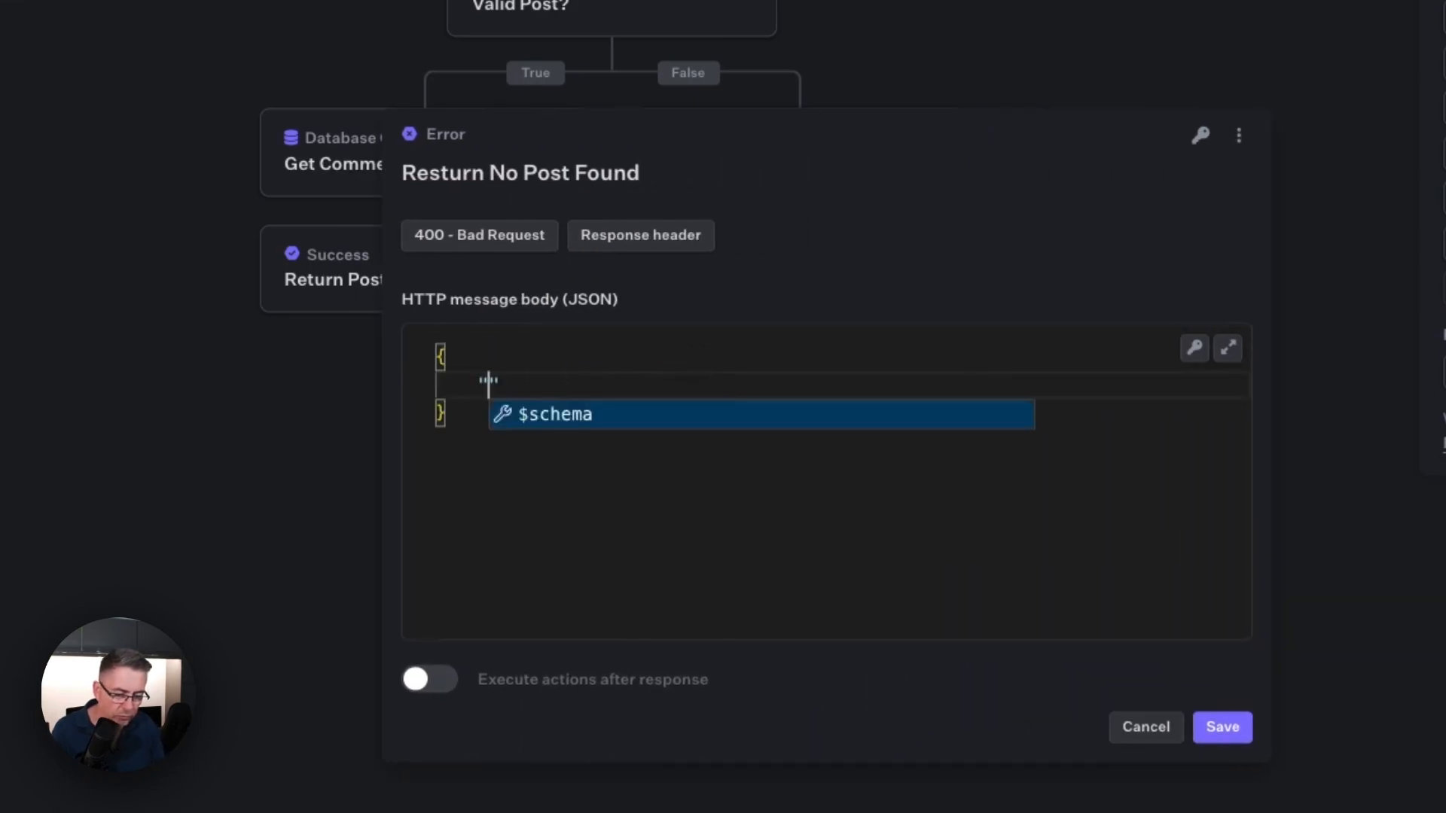
pyautogui.write('message": "')
pyautogui.click(583, 390)
pyautogui.write('No post found!"')
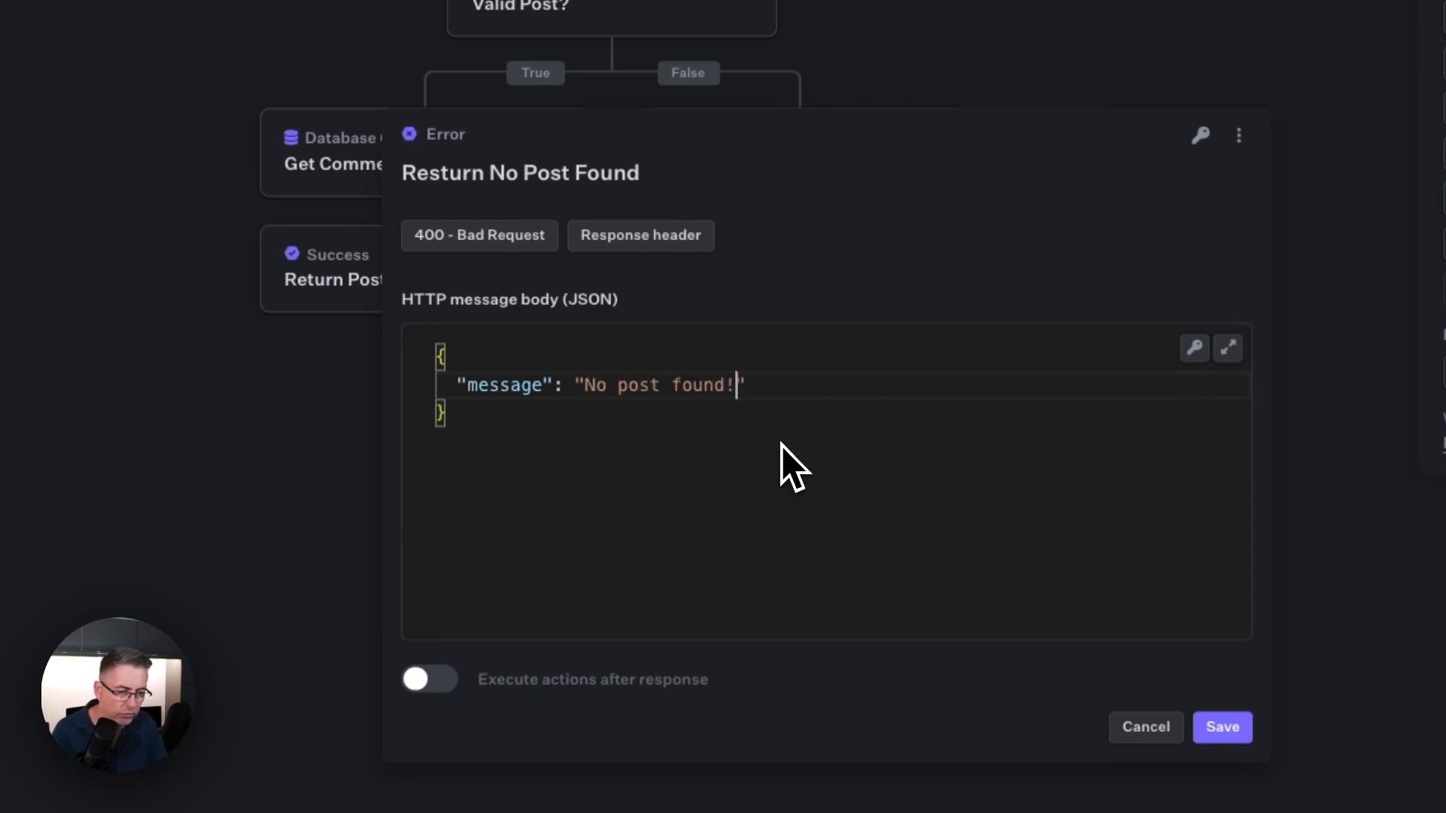
pyautogui.write(',')
# Step: Add a "result" key with the value null after "message" in the Error response's JSON body
pyautogui.press('Return')
pyautogui.write('"')
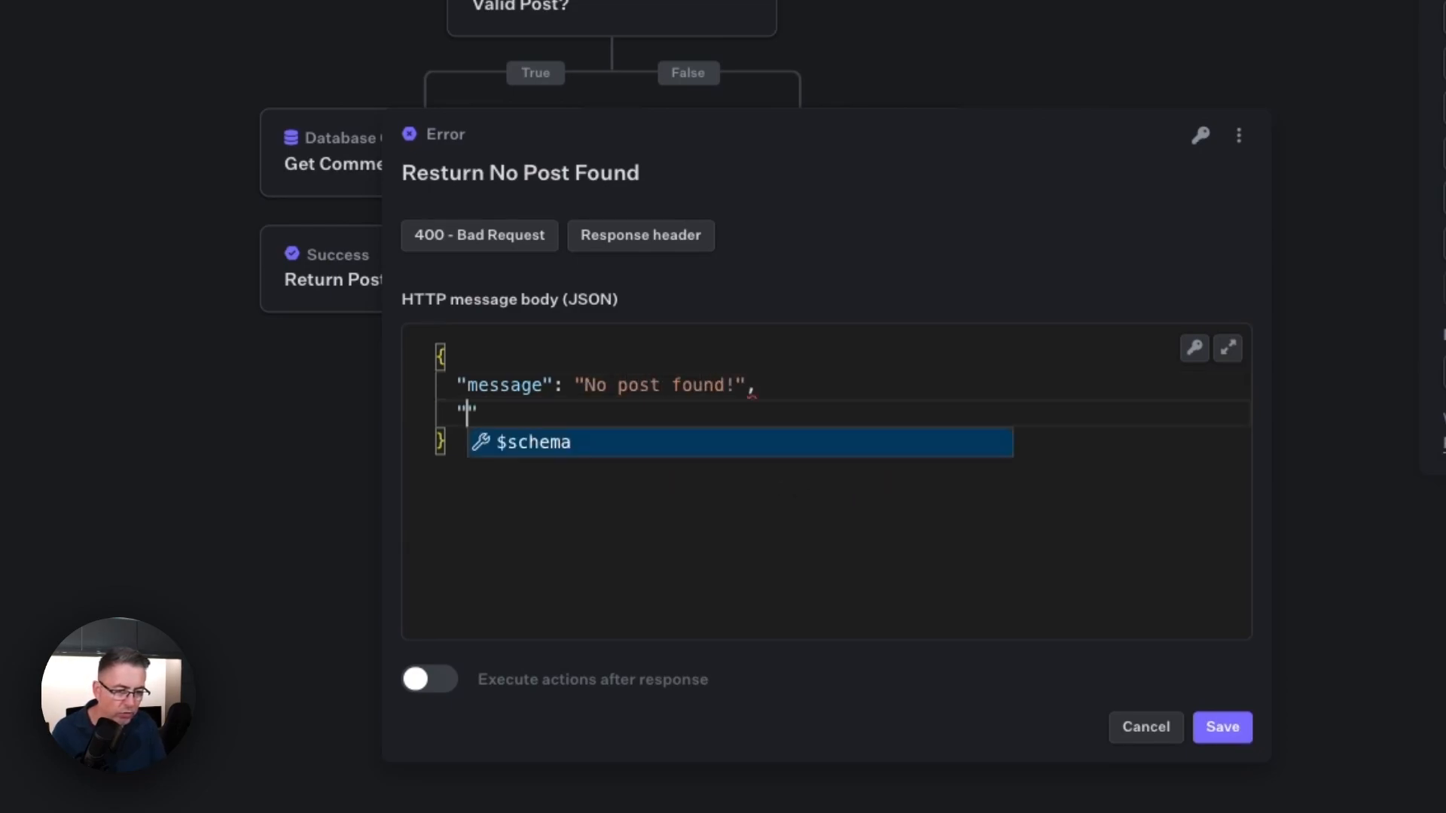
pyautogui.write('result')
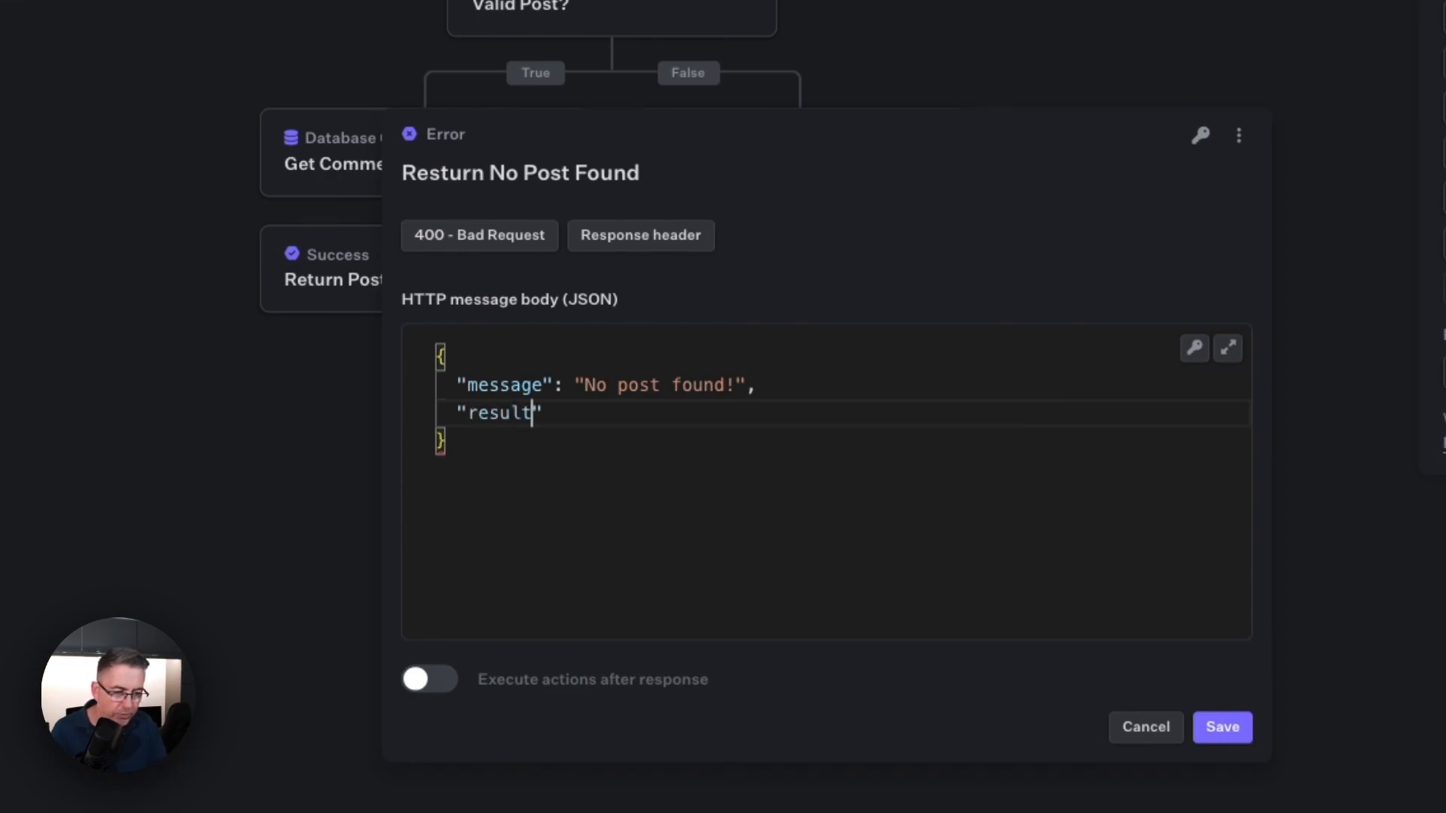
pyautogui.write('": null,')
# Step: Add a "status" key with the value "ERROR" after "result" and save the Error response
pyautogui.press('Return')
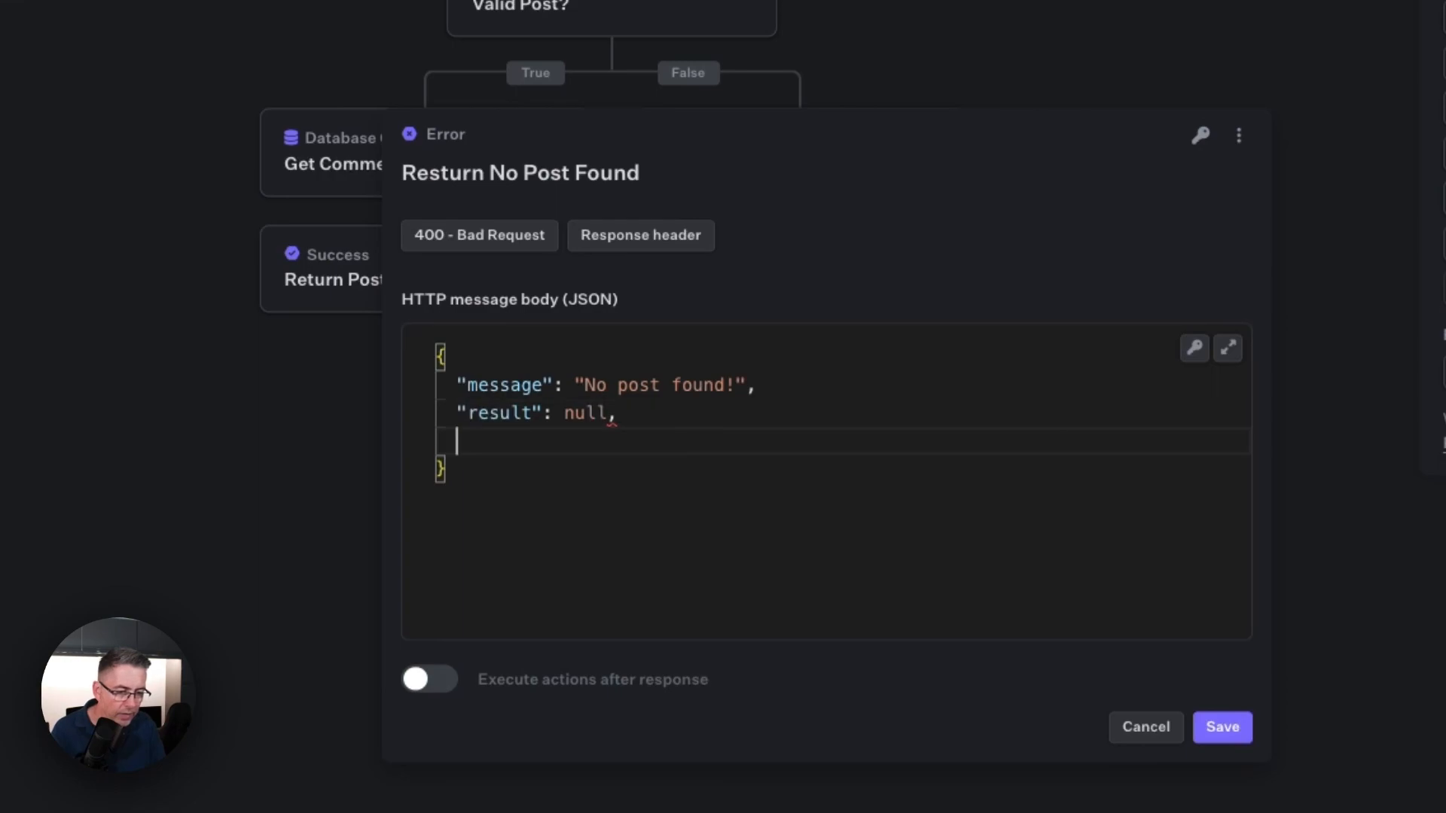
pyautogui.write('"')
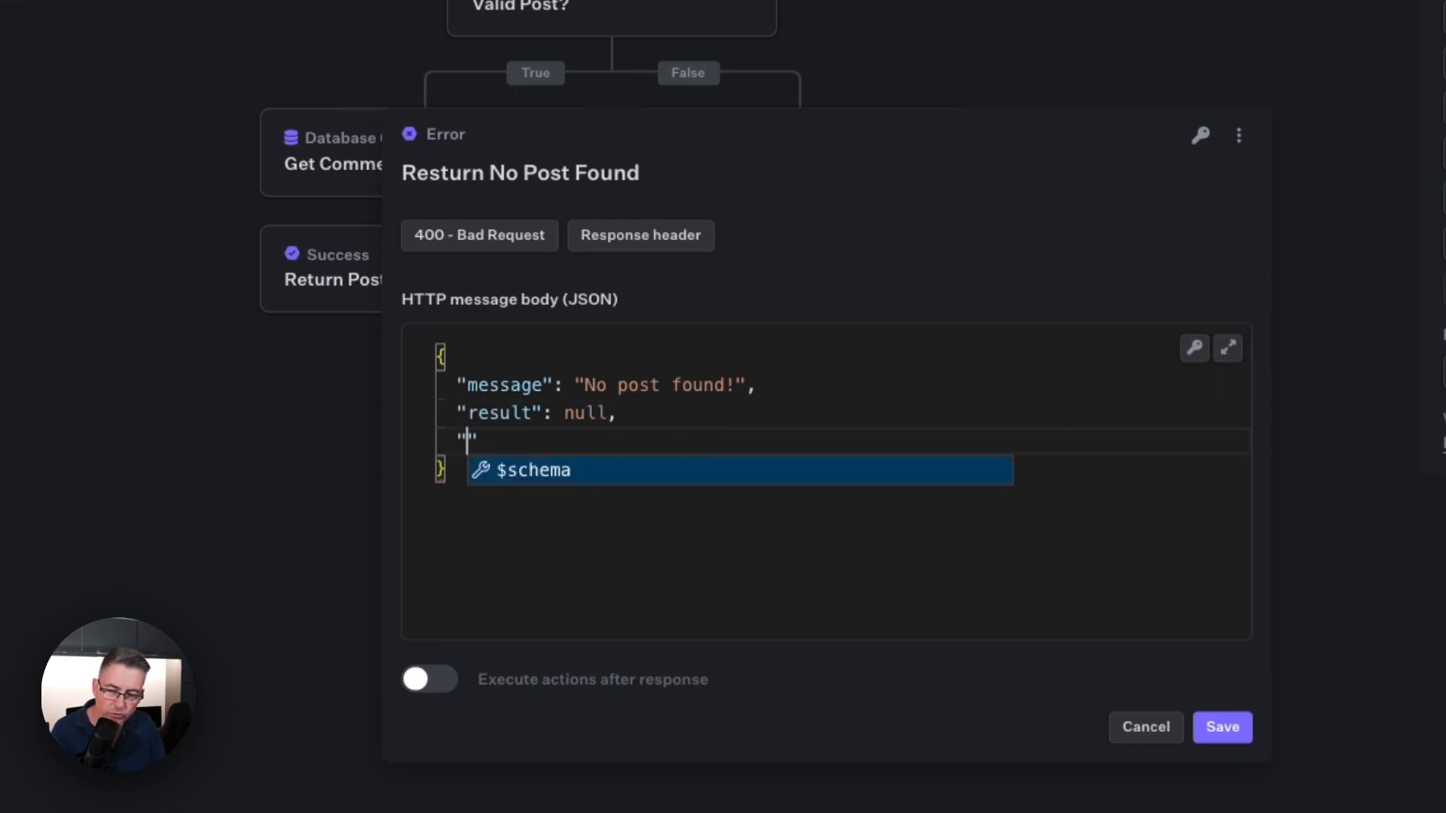
pyautogui.write('status')
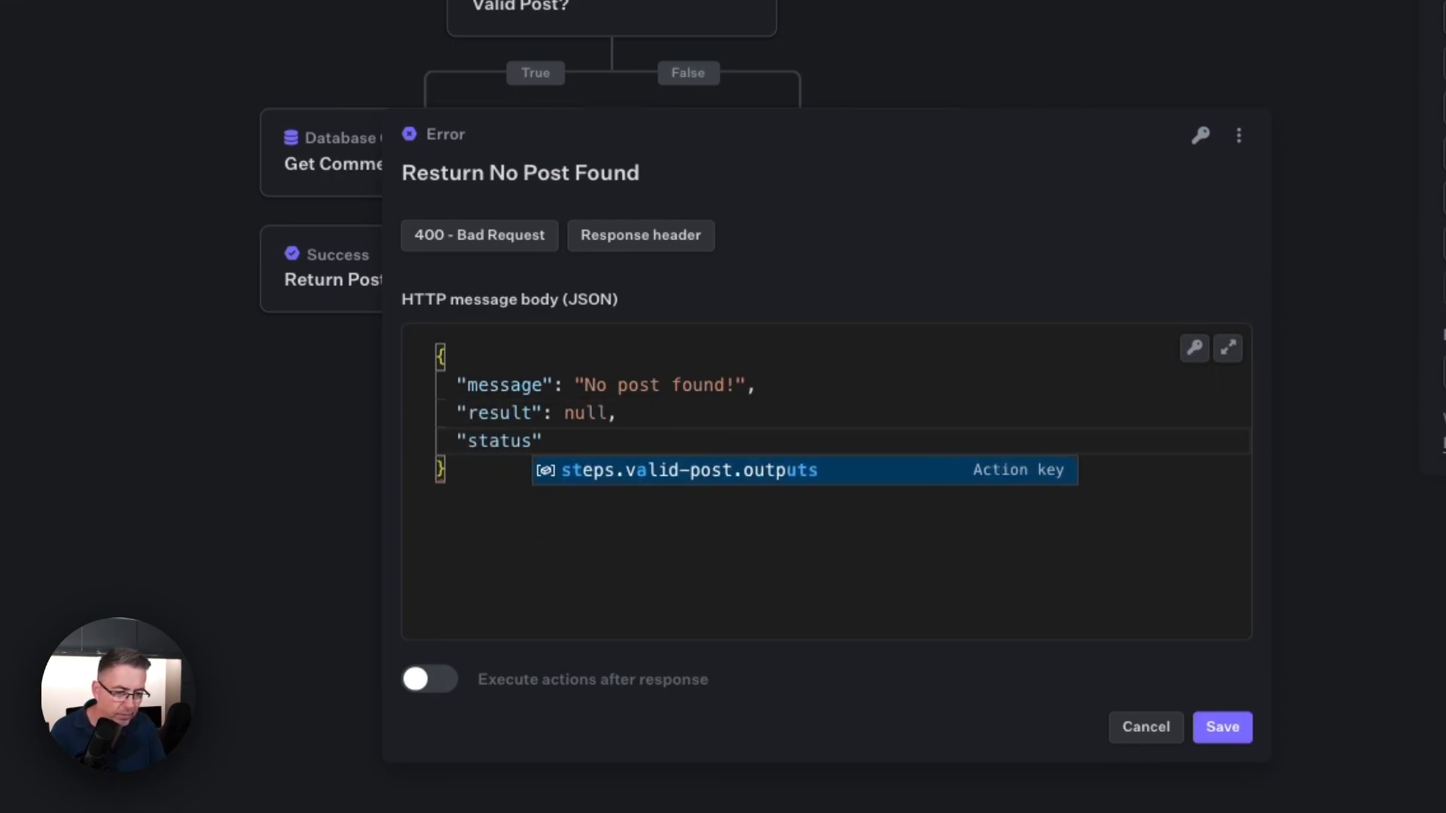
pyautogui.press('Right')
pyautogui.write(': "ERRO')
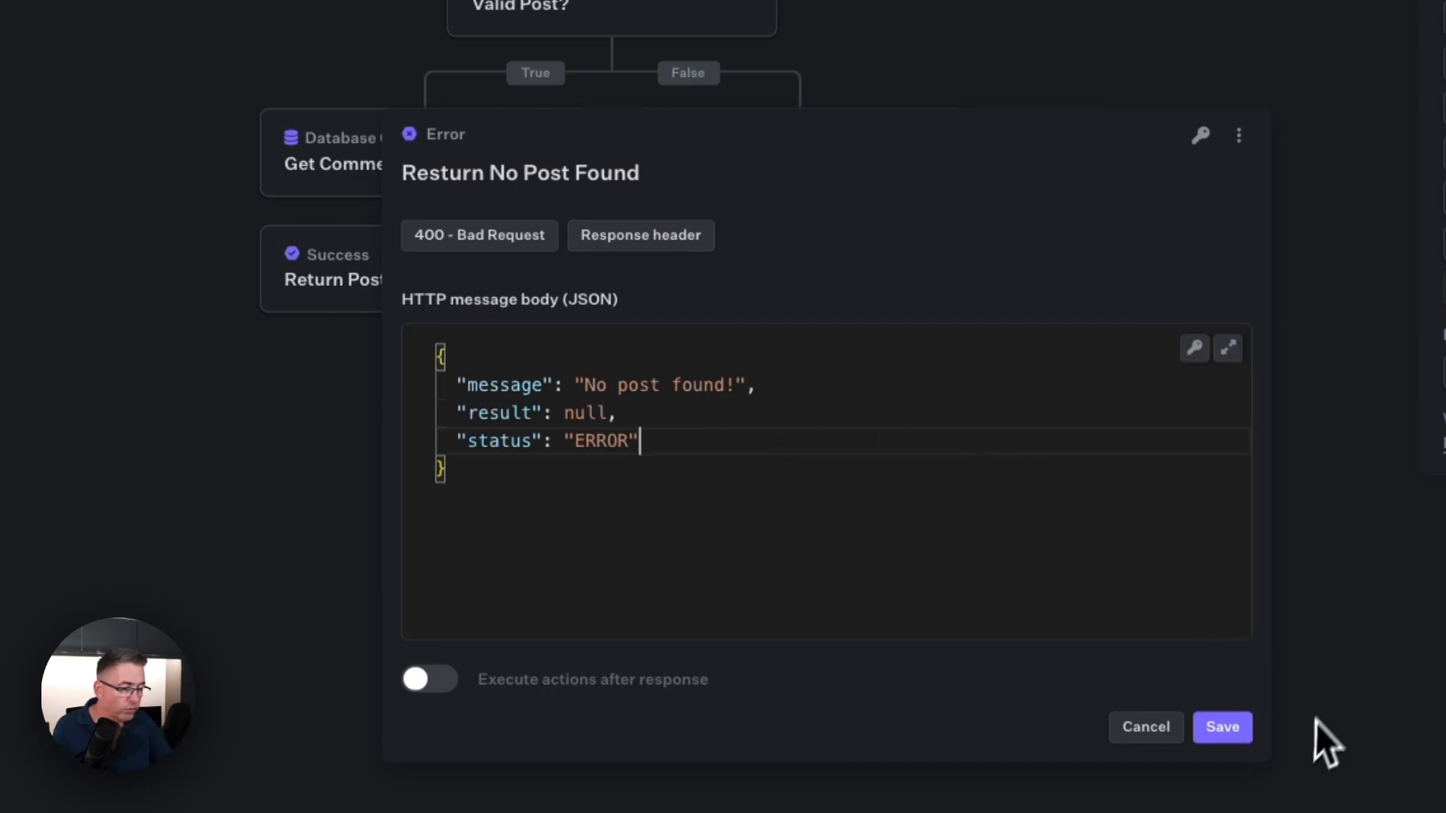
pyautogui.click(1224, 729)
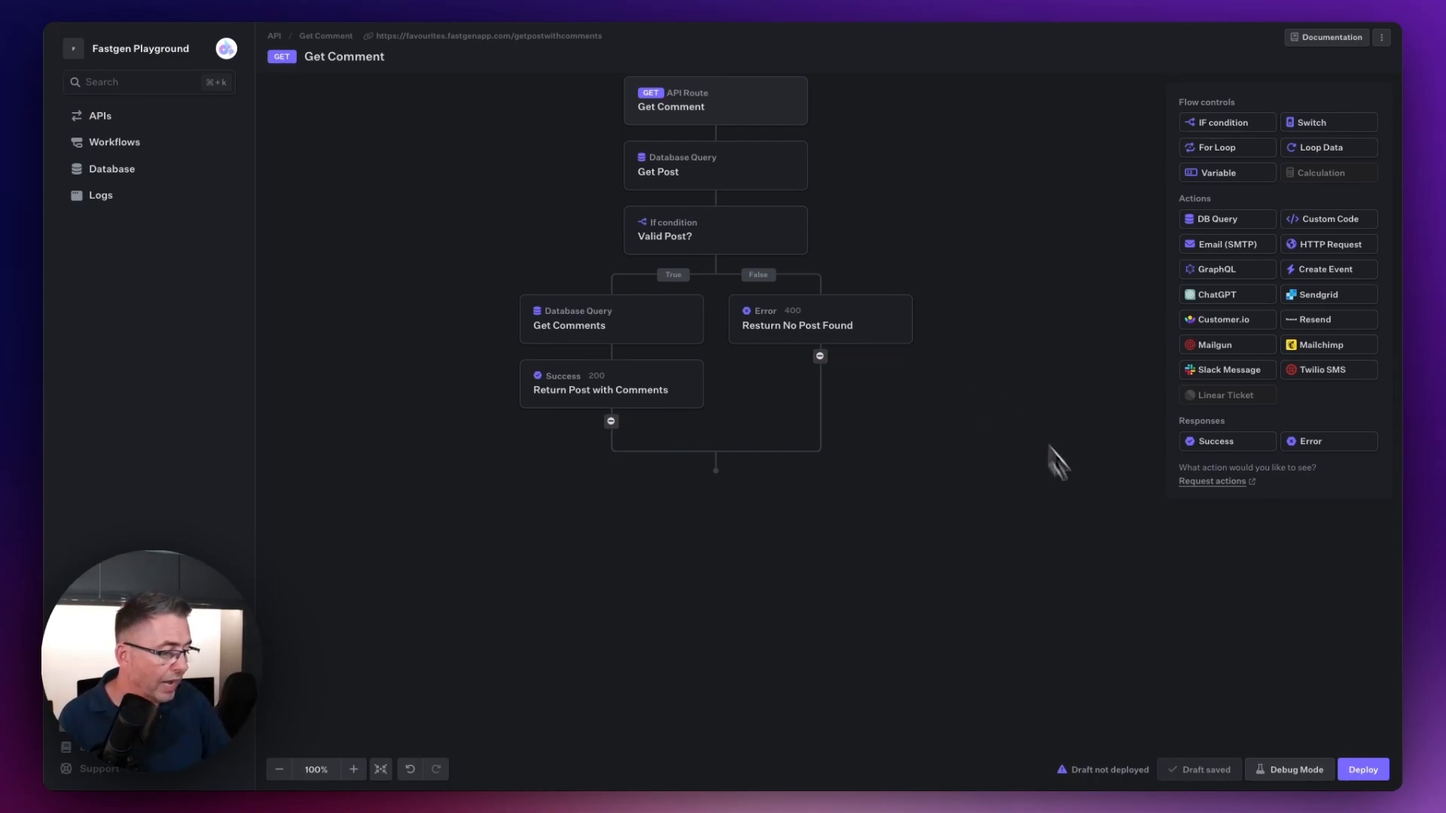
# Step: In Debug Mode, save a URL query parameter with key id and value 1, and test the draft route
pyautogui.click(1295, 776)
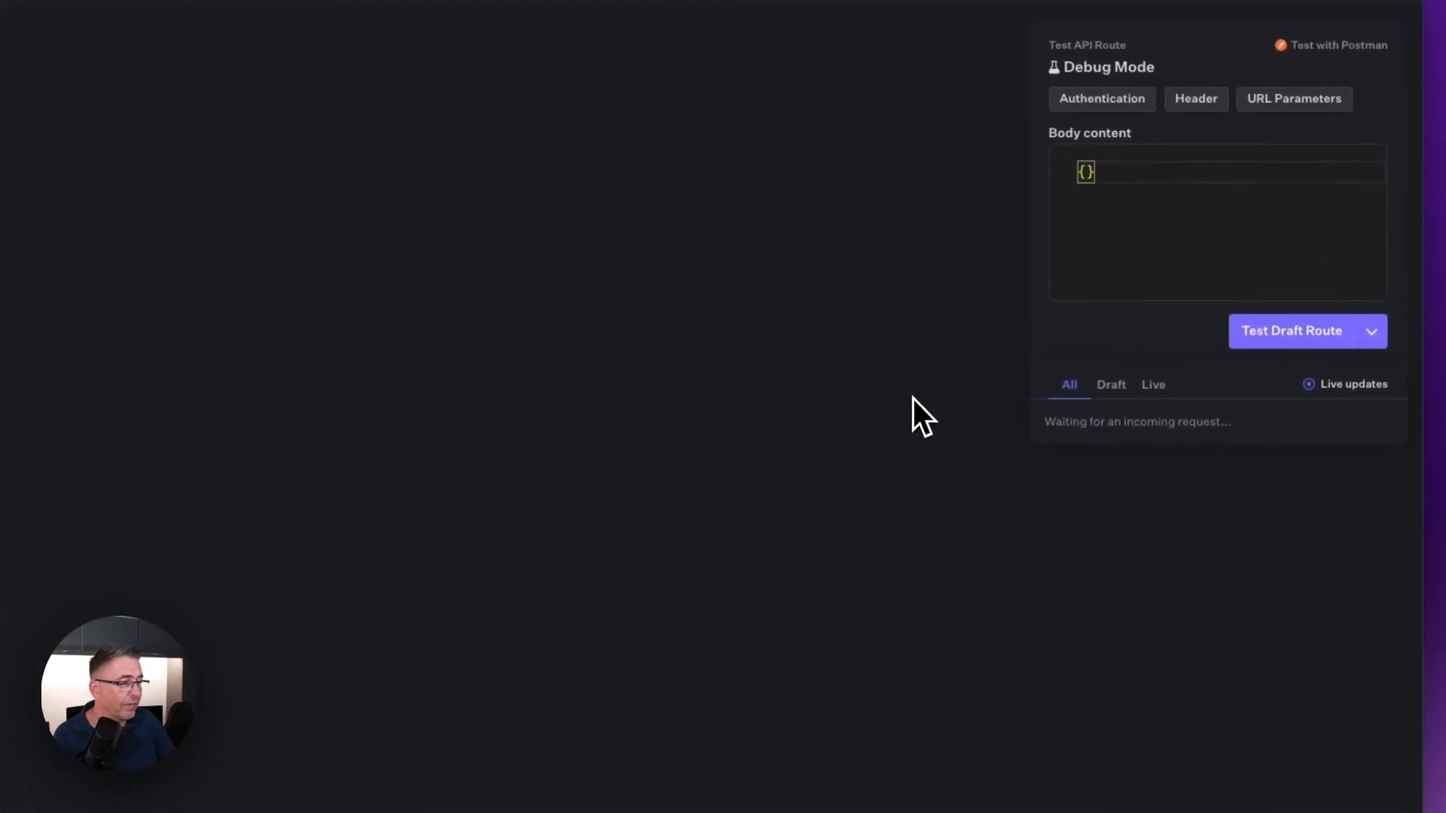
pyautogui.click(1289, 103)
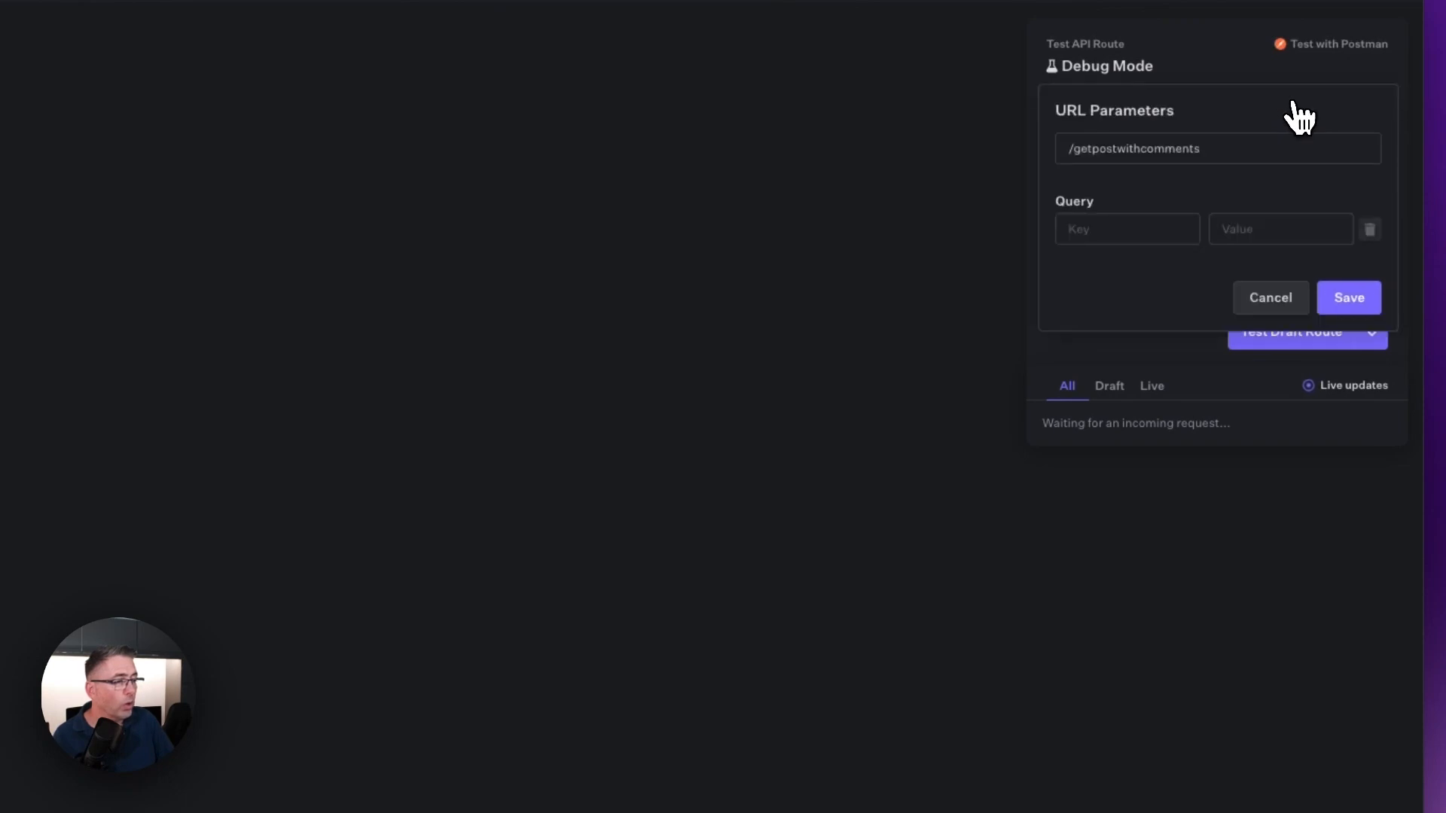
pyautogui.click(1166, 231)
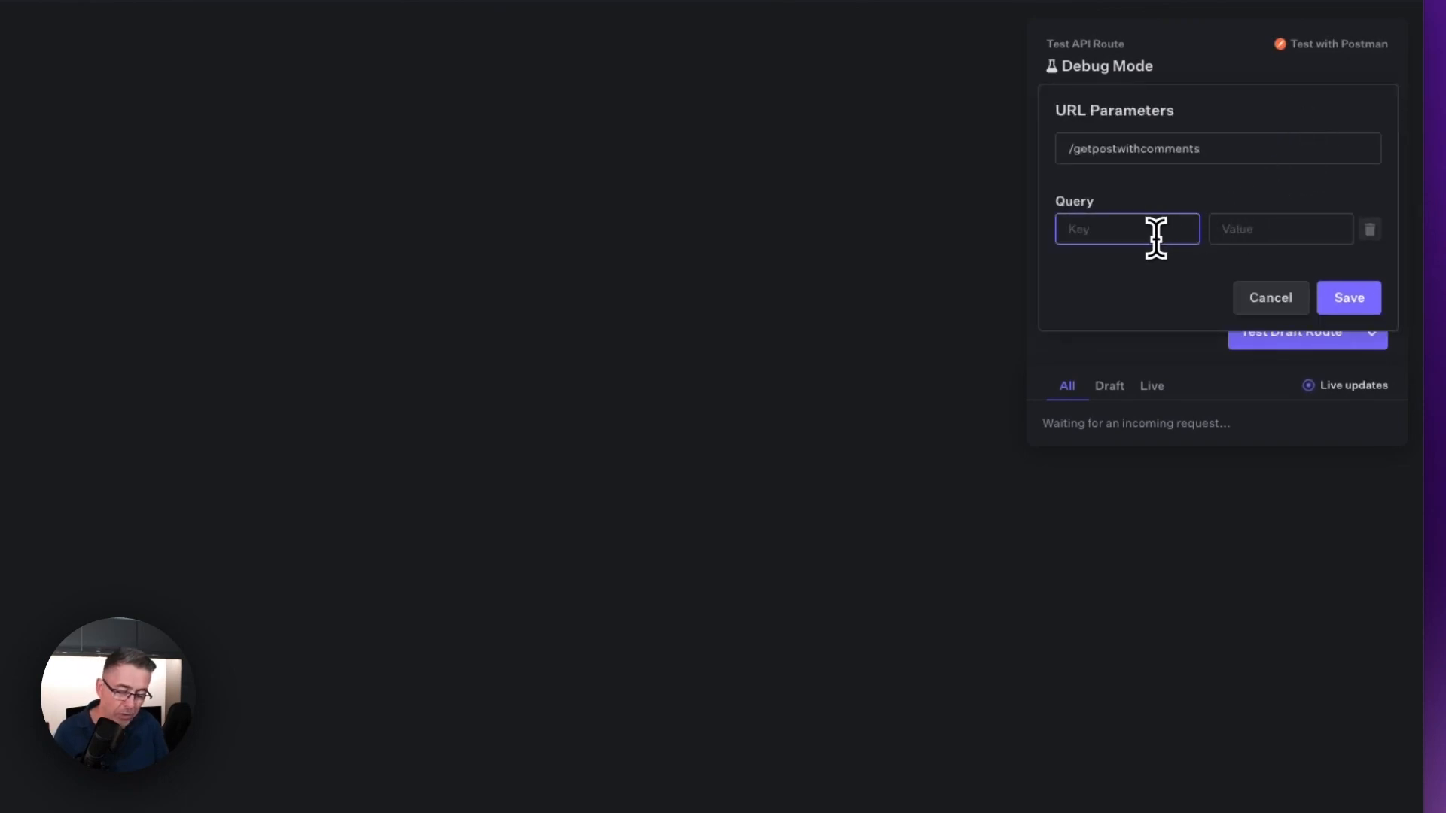
pyautogui.write('id')
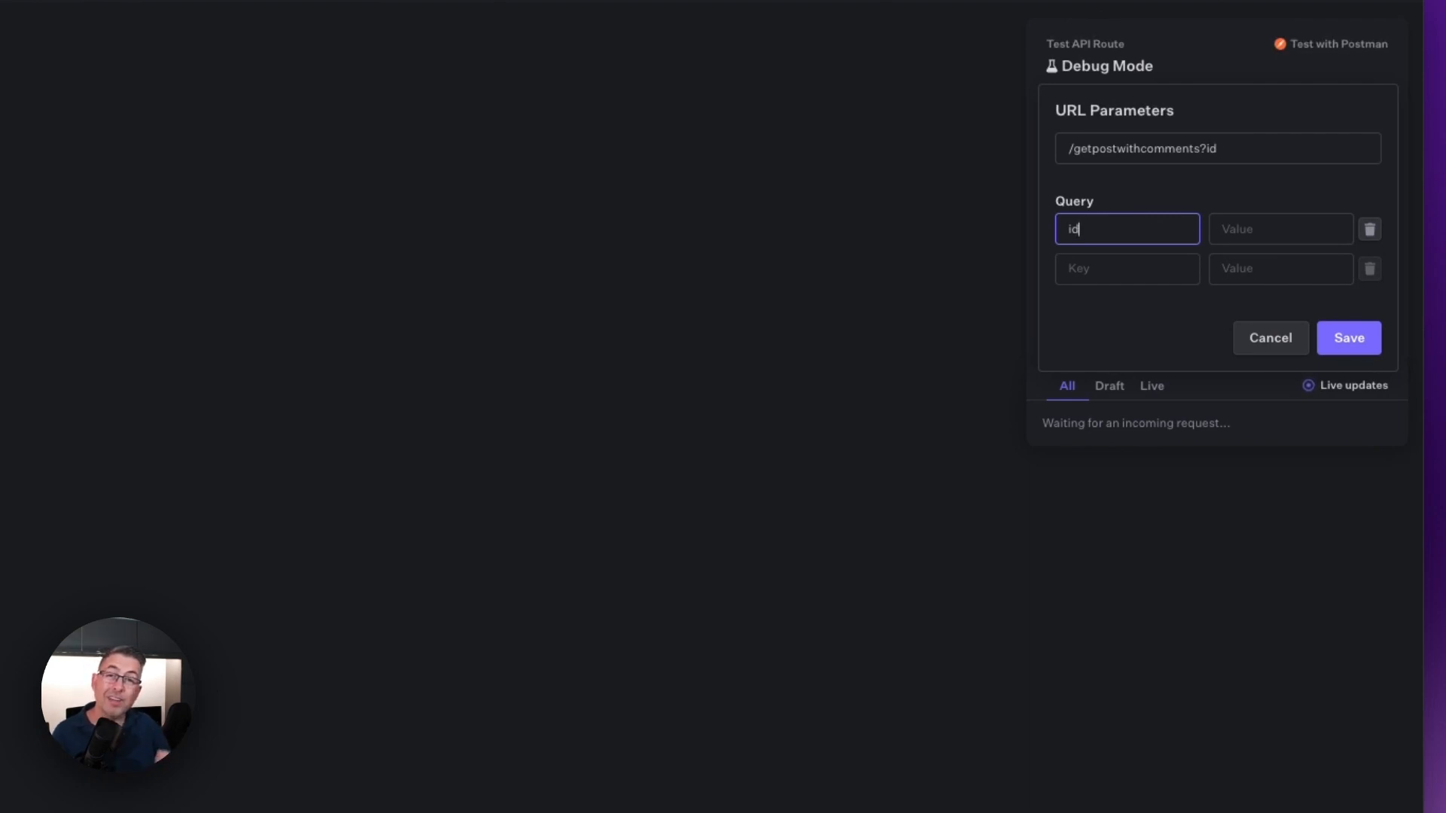
pyautogui.scroll(1, 1165, 161)
pyautogui.click(1250, 234)
pyautogui.write('1')
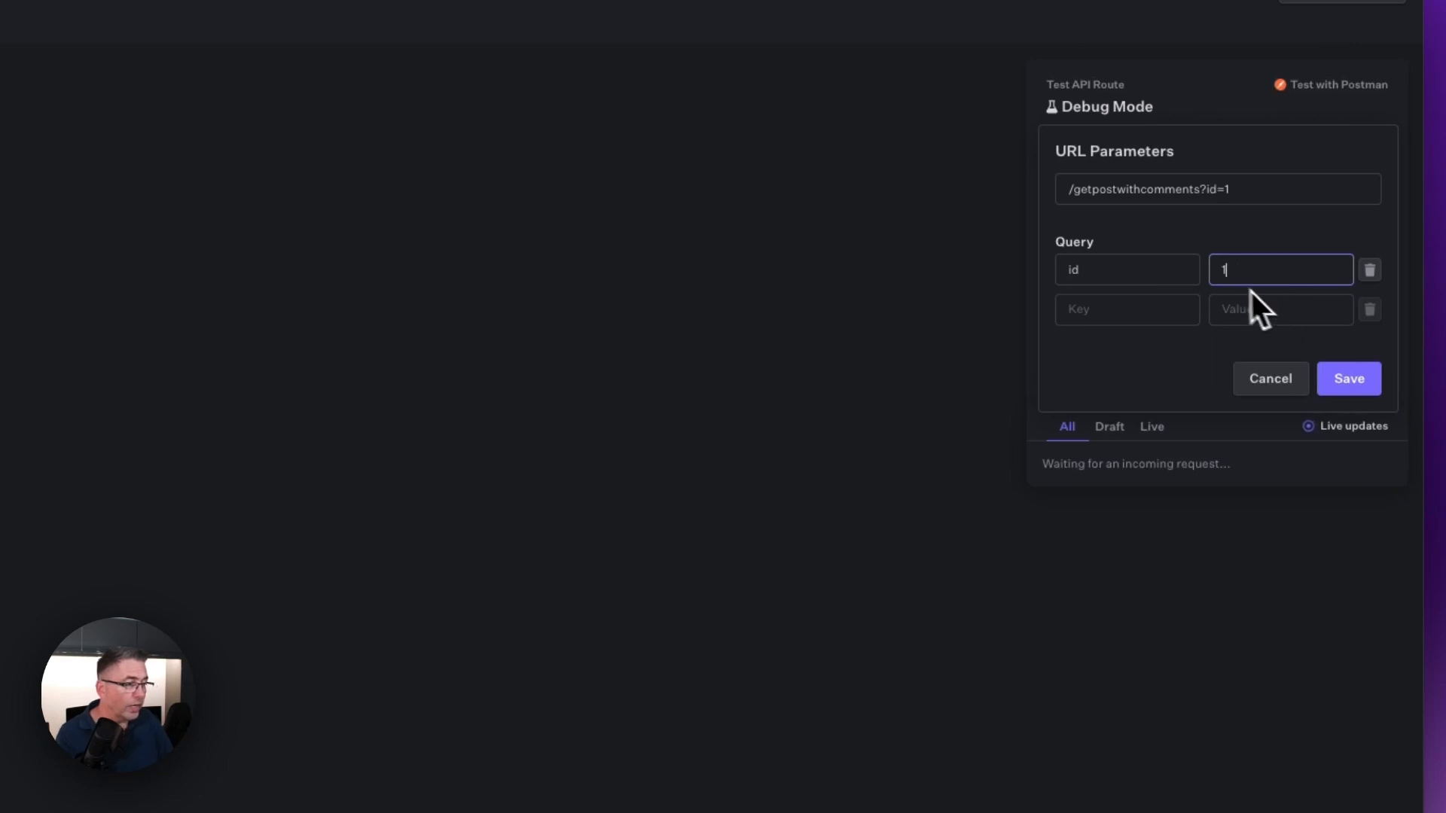
pyautogui.click(1360, 385)
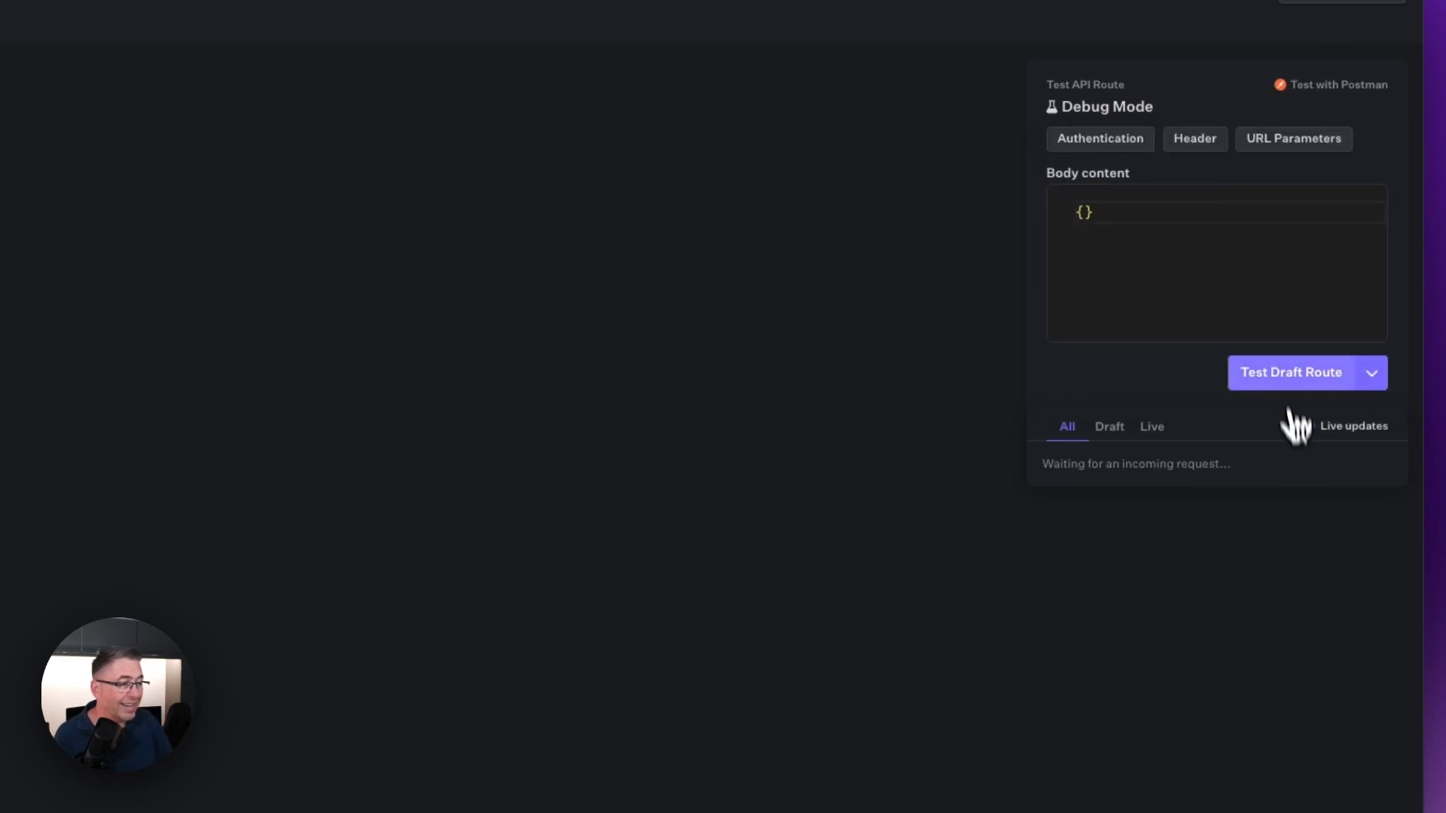
pyautogui.click(1287, 375)
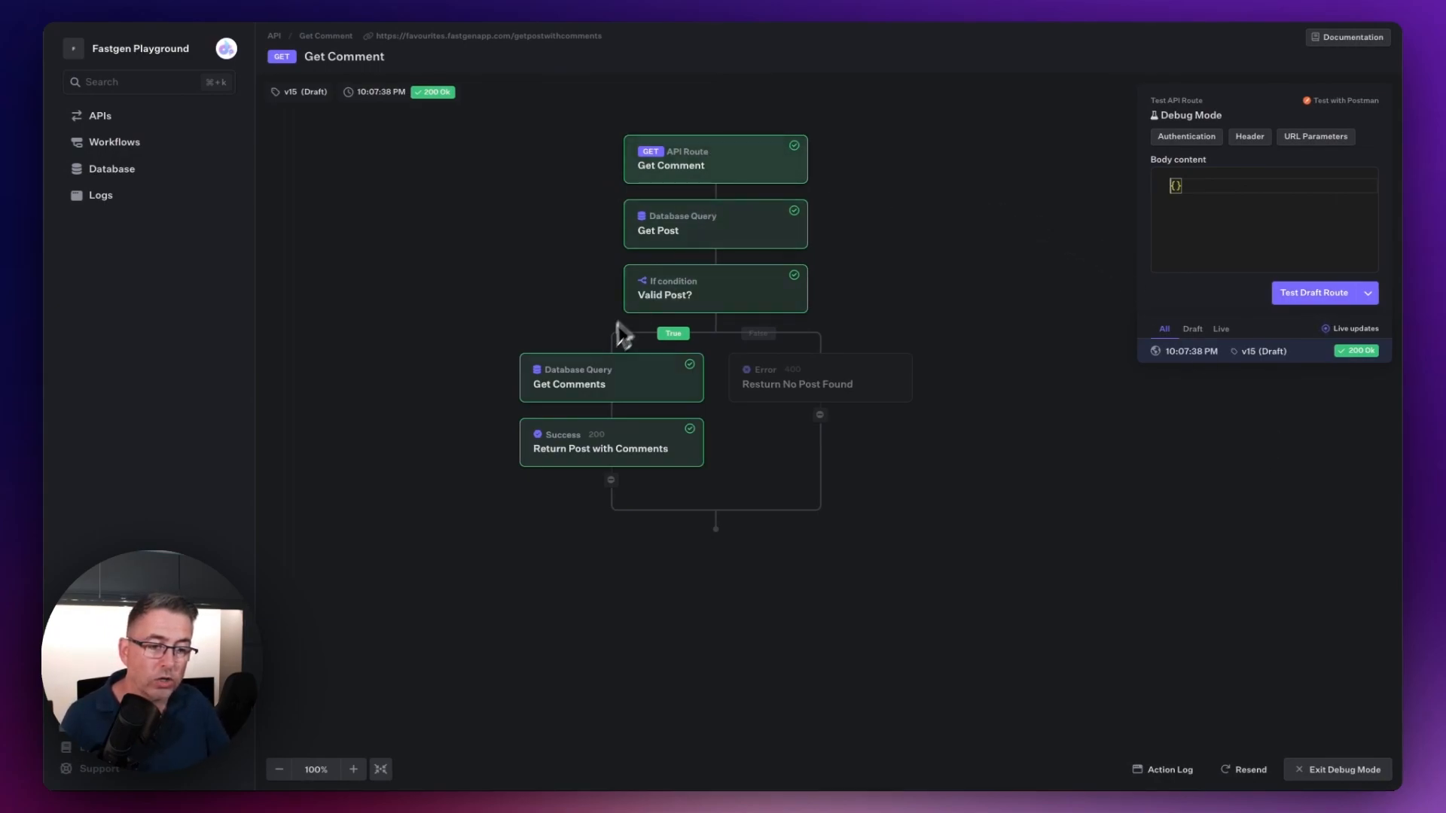
# Step: Examine the Return Post with Comments response data, from the message and comments through the post object to the status
pyautogui.click(635, 450)
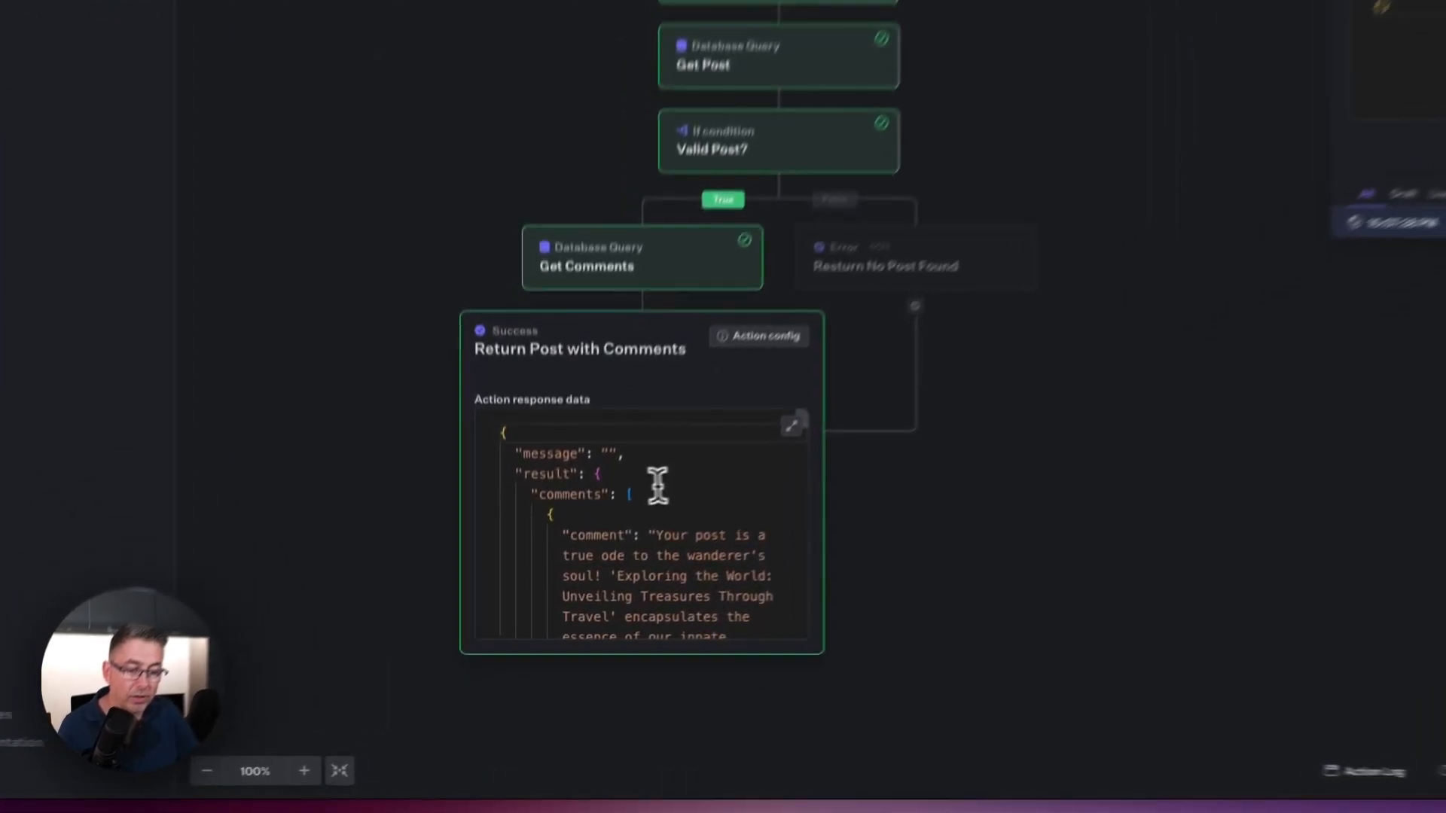
pyautogui.moveTo(531, 435); pyautogui.dragTo(600, 433)
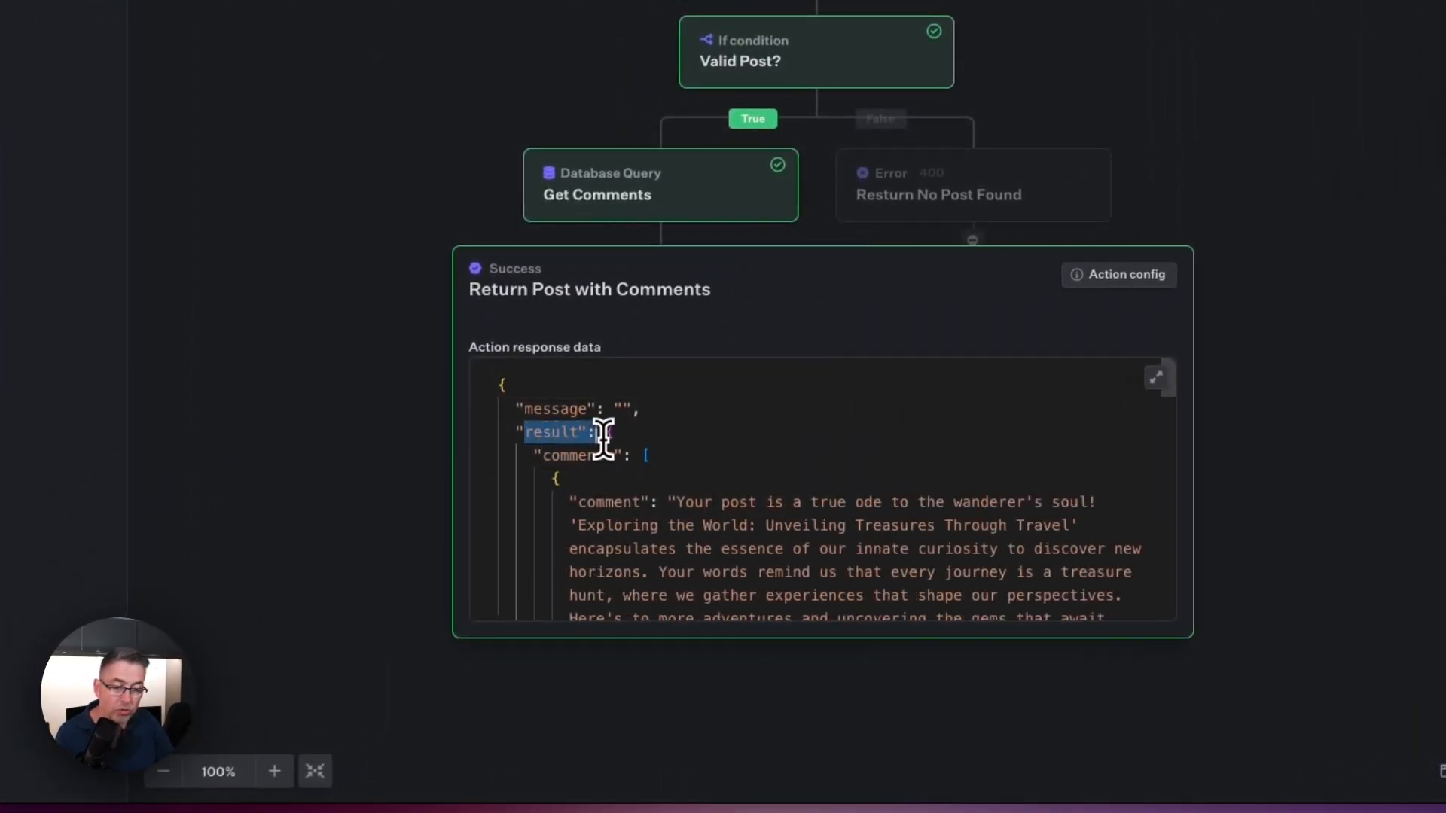
pyautogui.click(644, 457)
pyautogui.scroll(-2, 708, 463)
pyautogui.scroll(1, 678, 448)
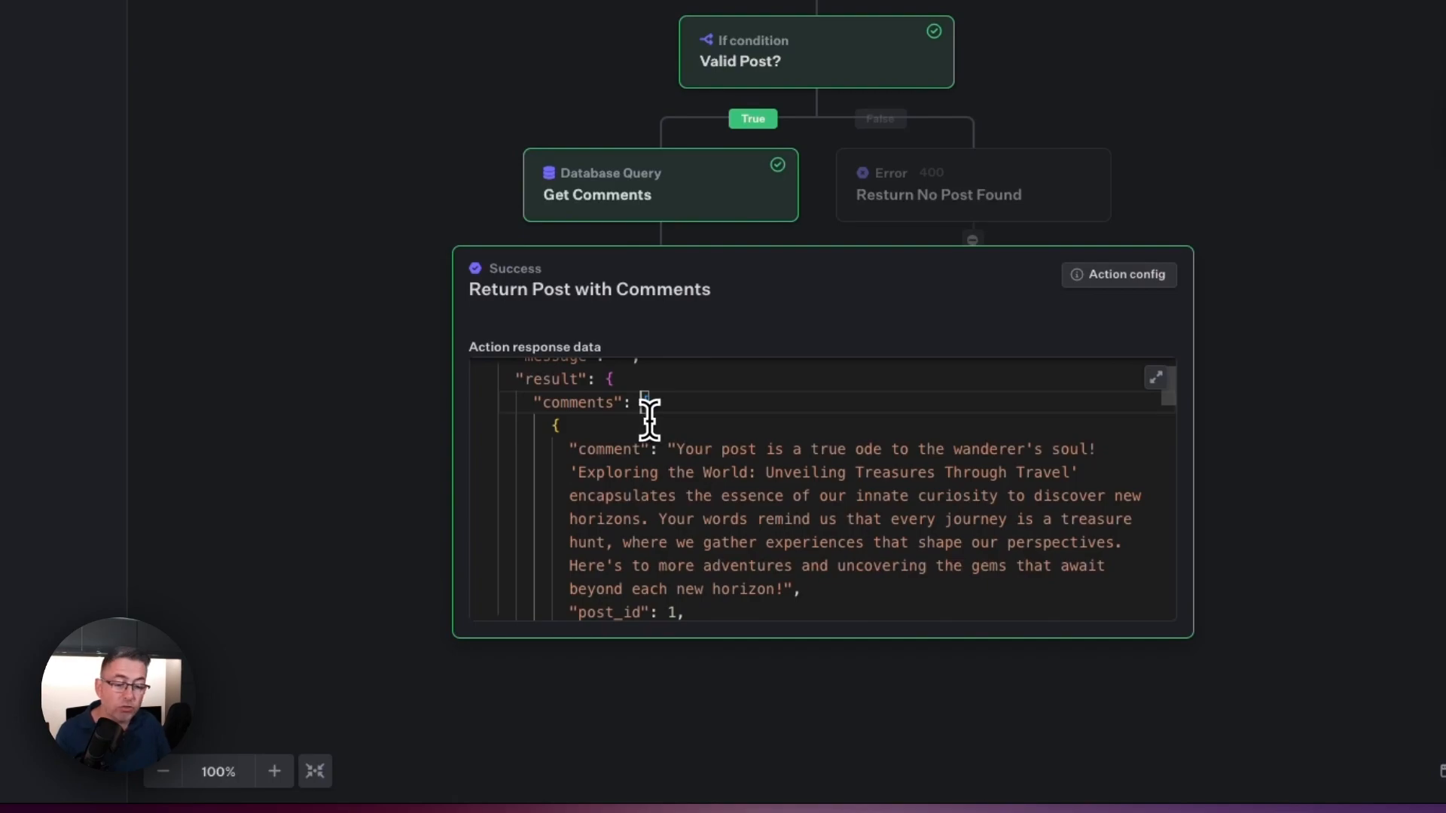
pyautogui.scroll(-3, 651, 422)
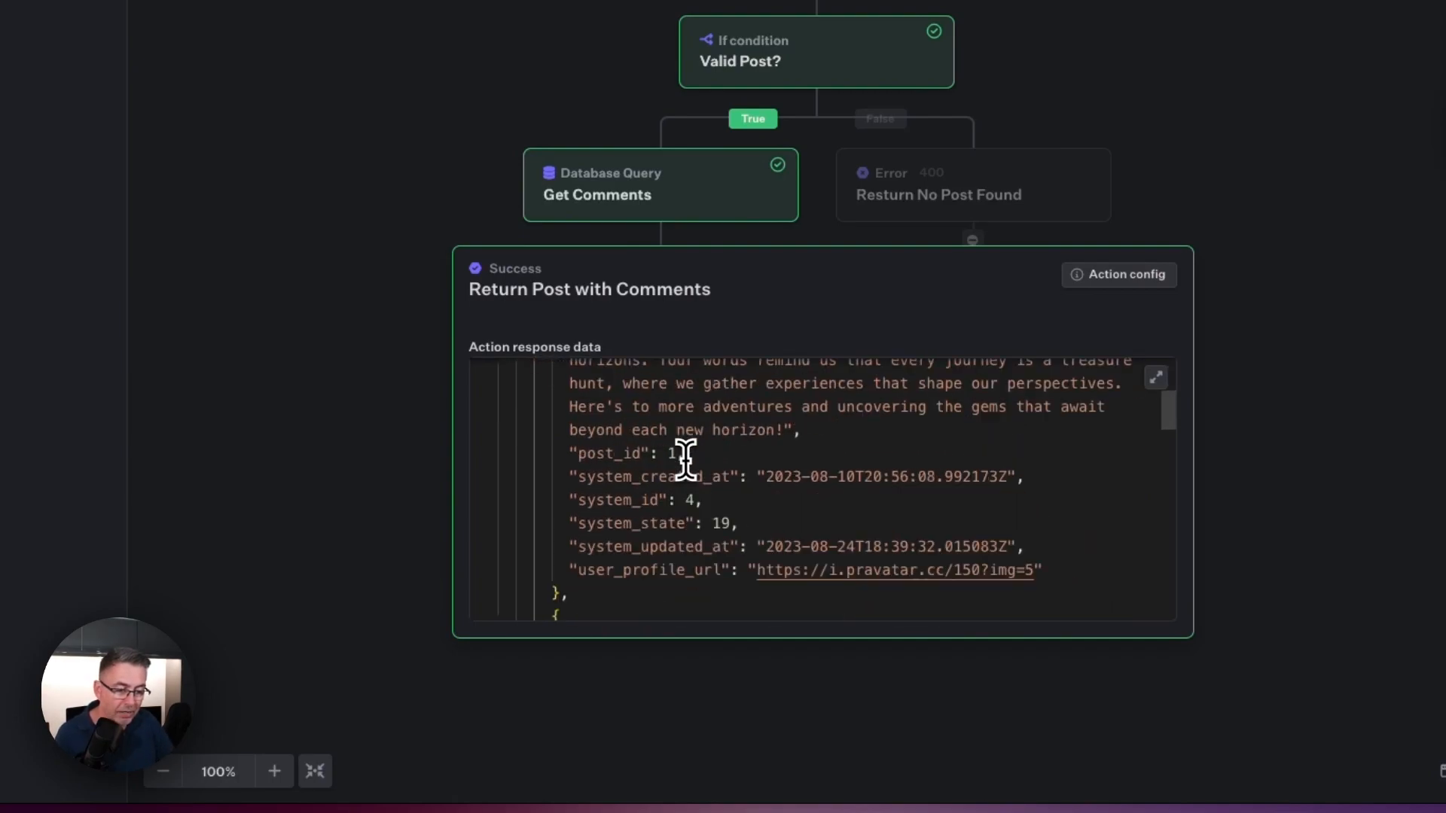
pyautogui.scroll(-8, 603, 497)
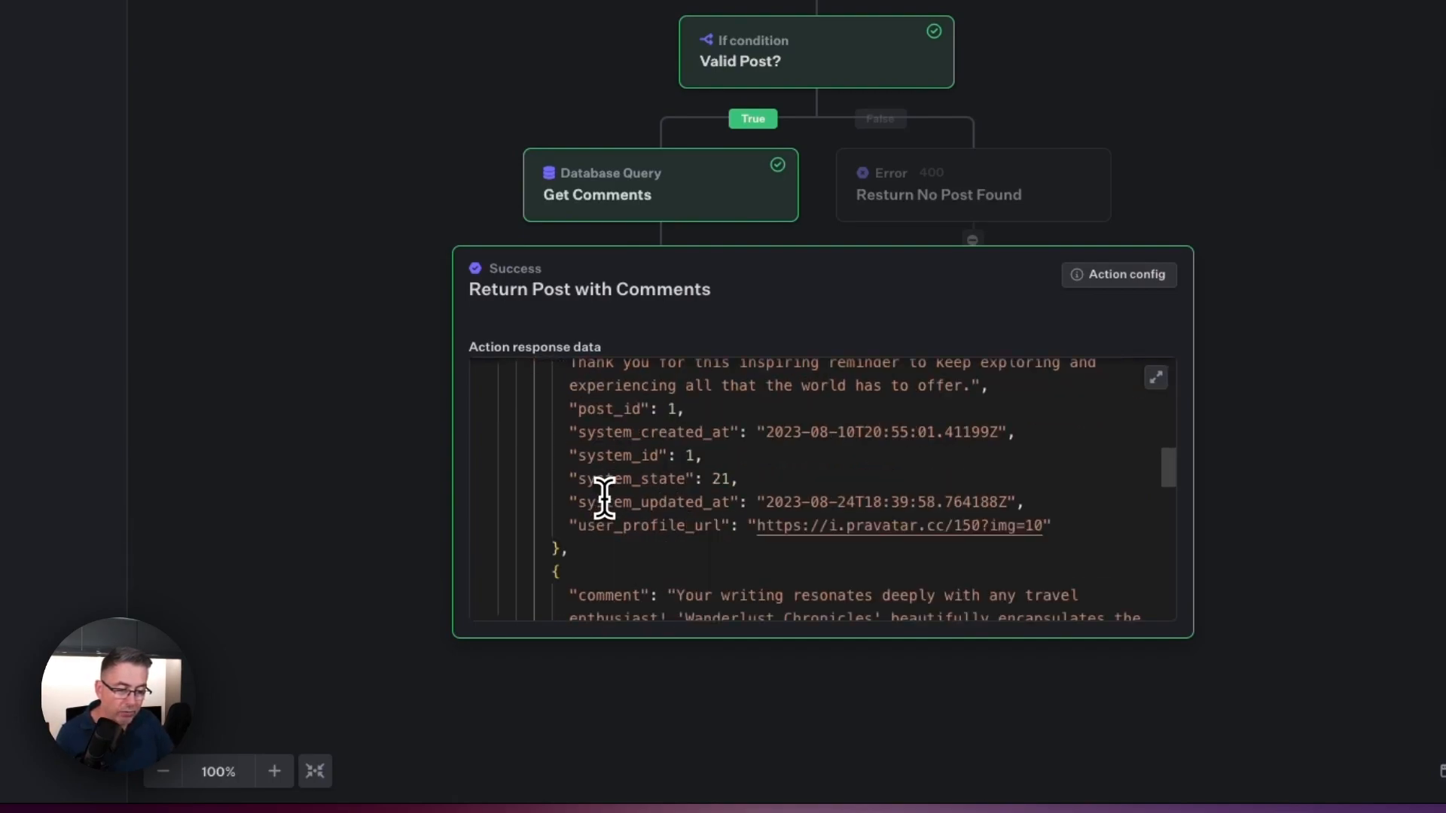
pyautogui.scroll(-9, 605, 497)
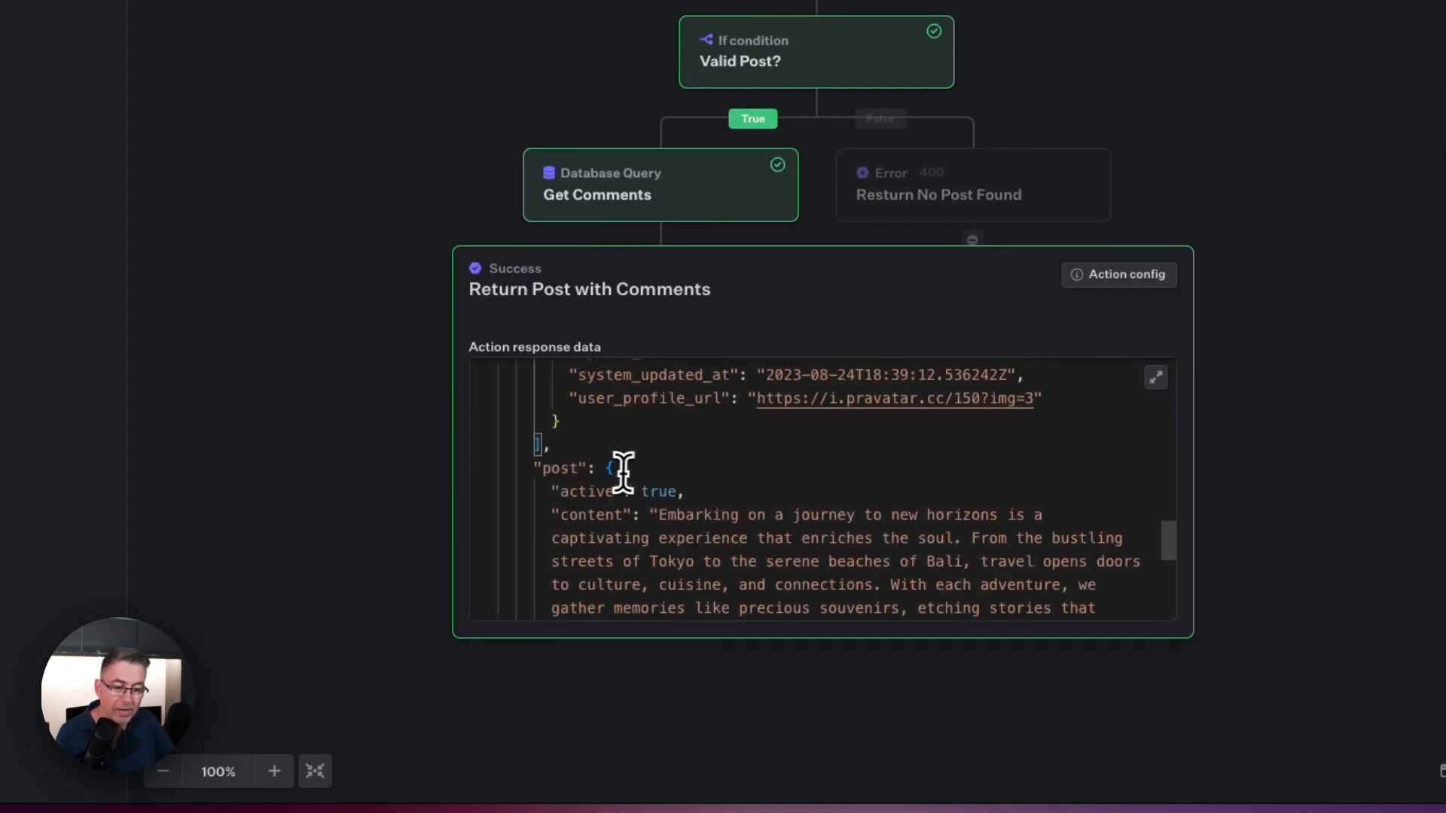
pyautogui.scroll(-1, 626, 471)
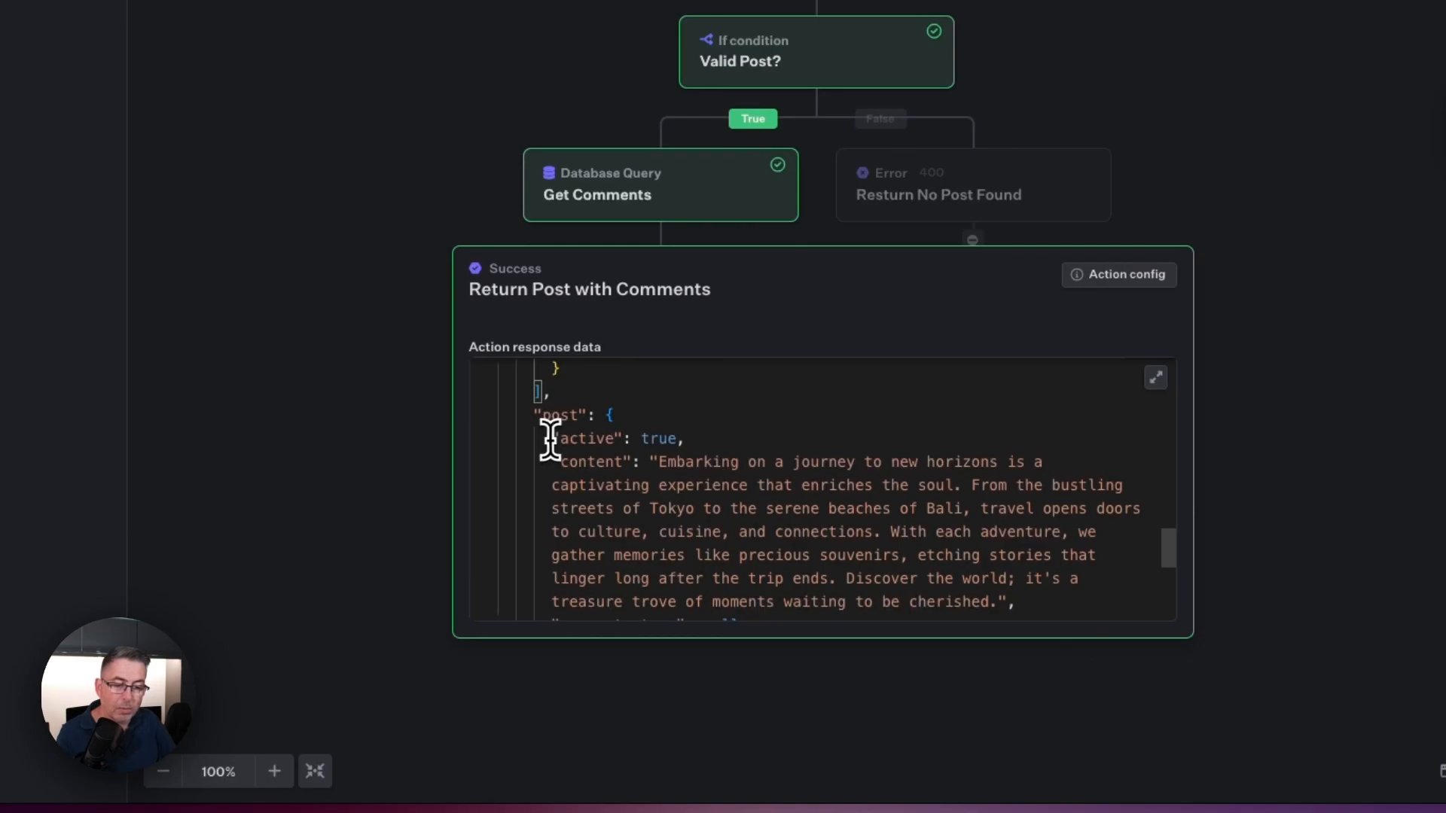
pyautogui.scroll(-1, 620, 449)
pyautogui.scroll(-4, 619, 450)
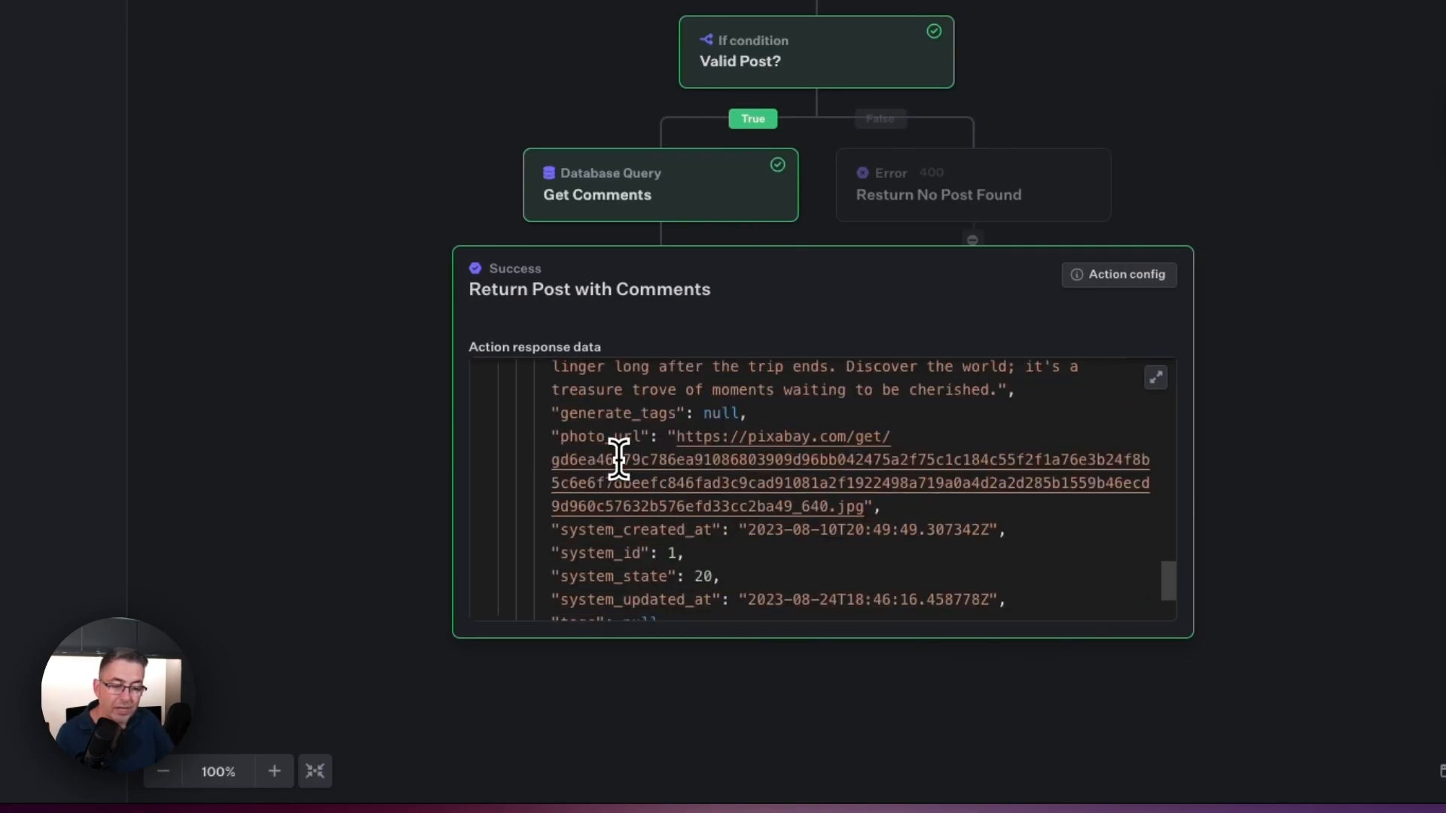
pyautogui.scroll(-2, 665, 501)
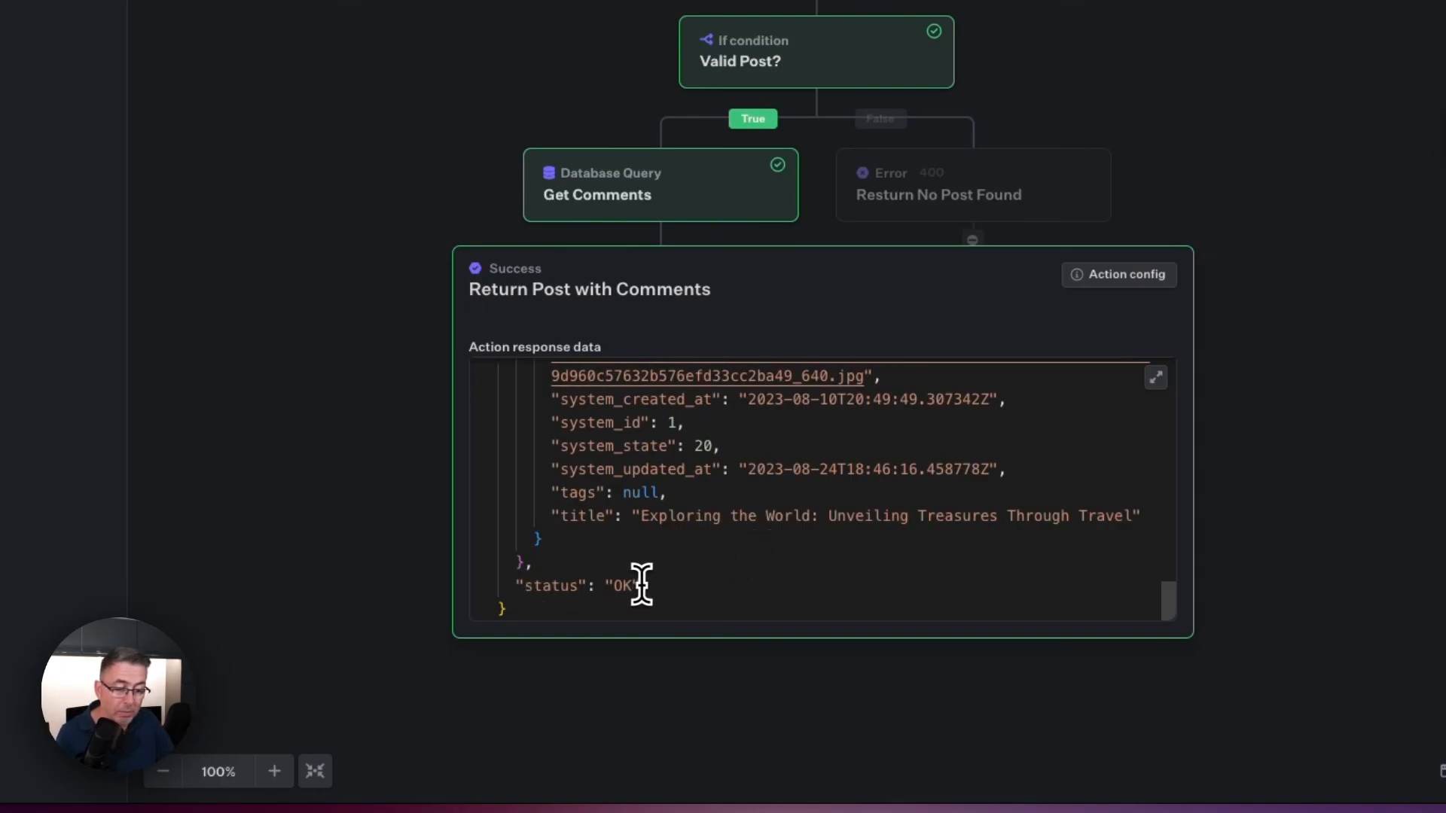
pyautogui.scroll(10, 643, 584)
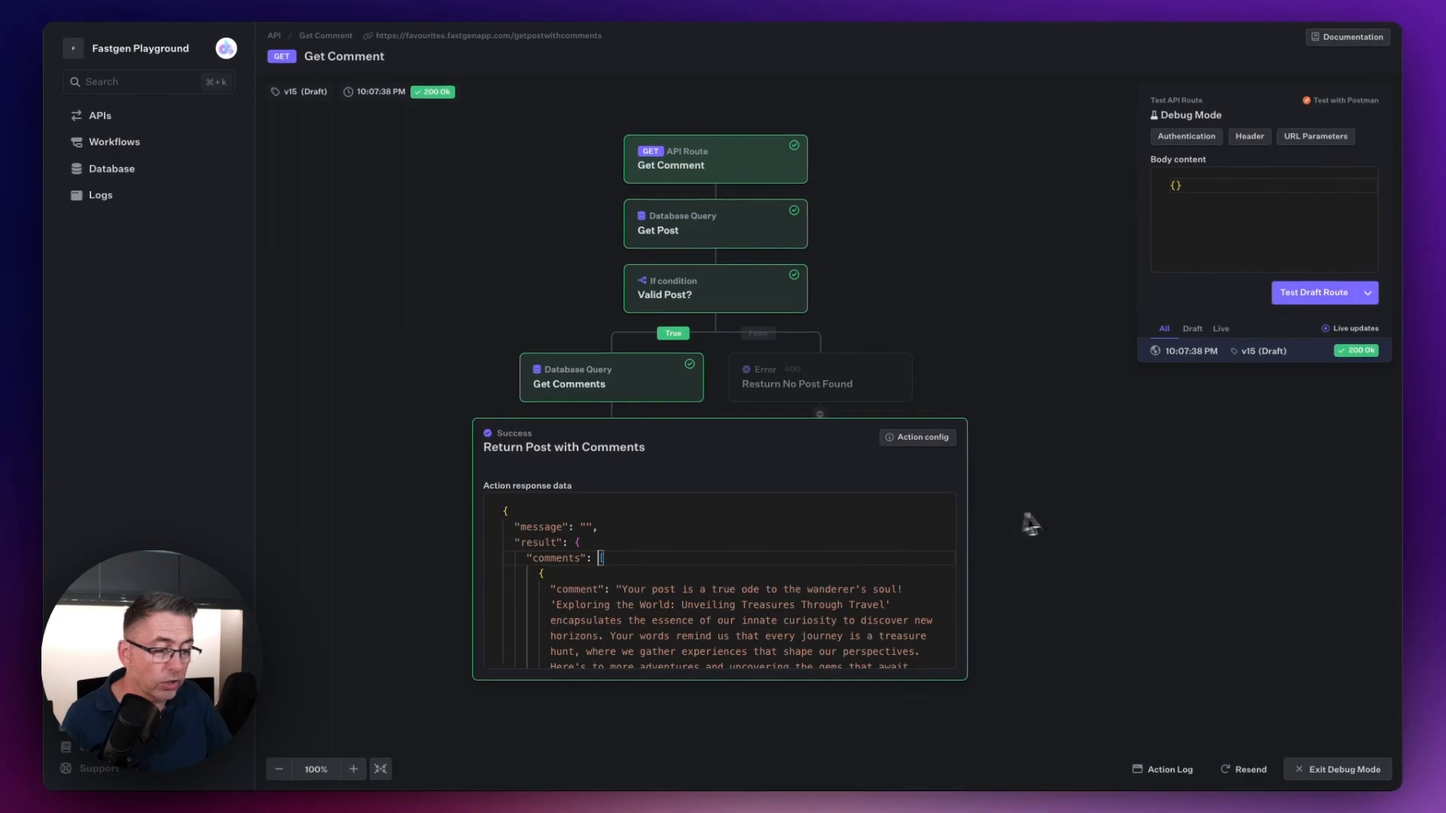
pyautogui.click(1047, 509)
# Step: Set the id query parameter to 5, save it, and test the draft route with that value
pyautogui.click(1289, 139)
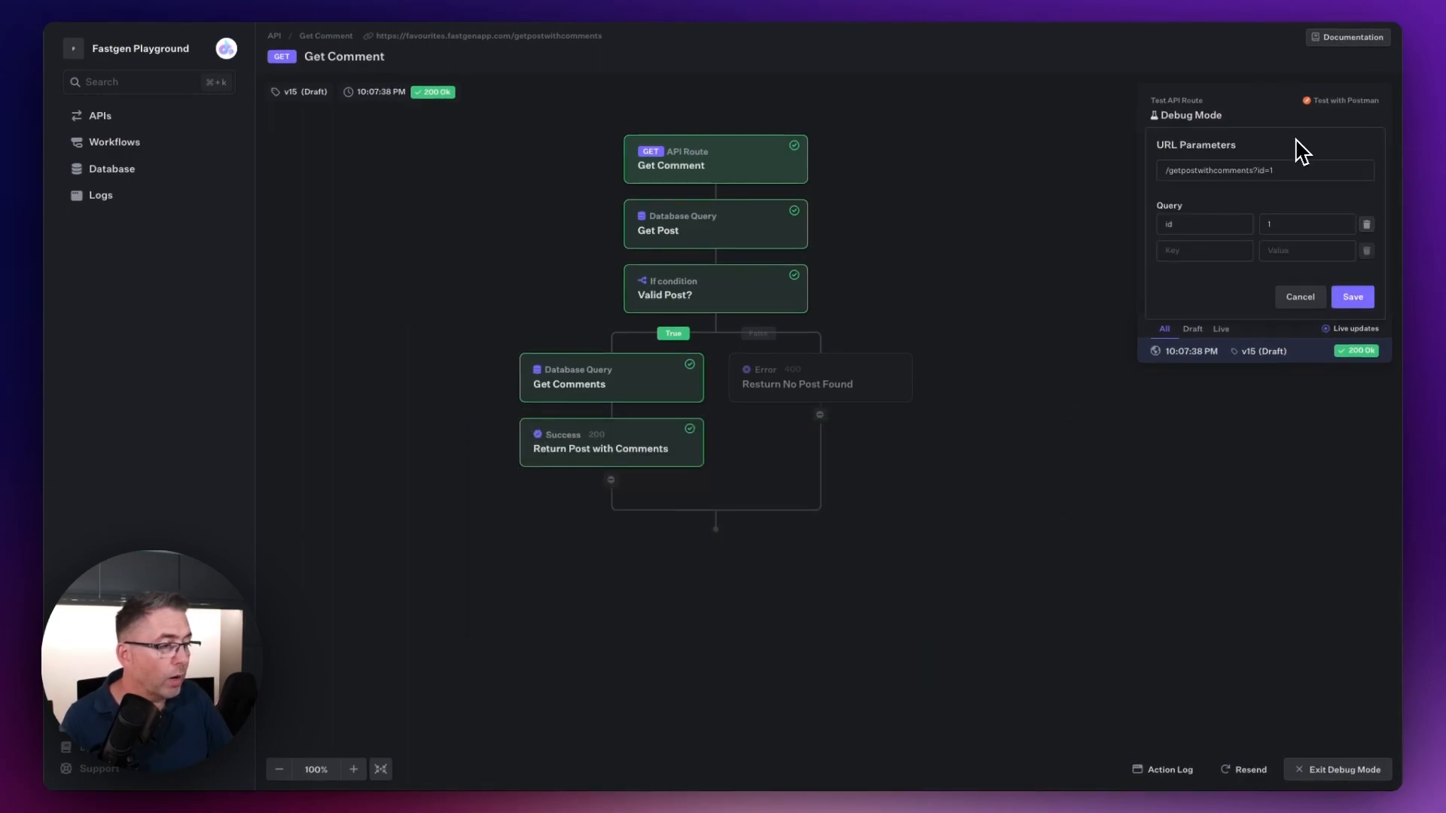
pyautogui.click(1261, 224)
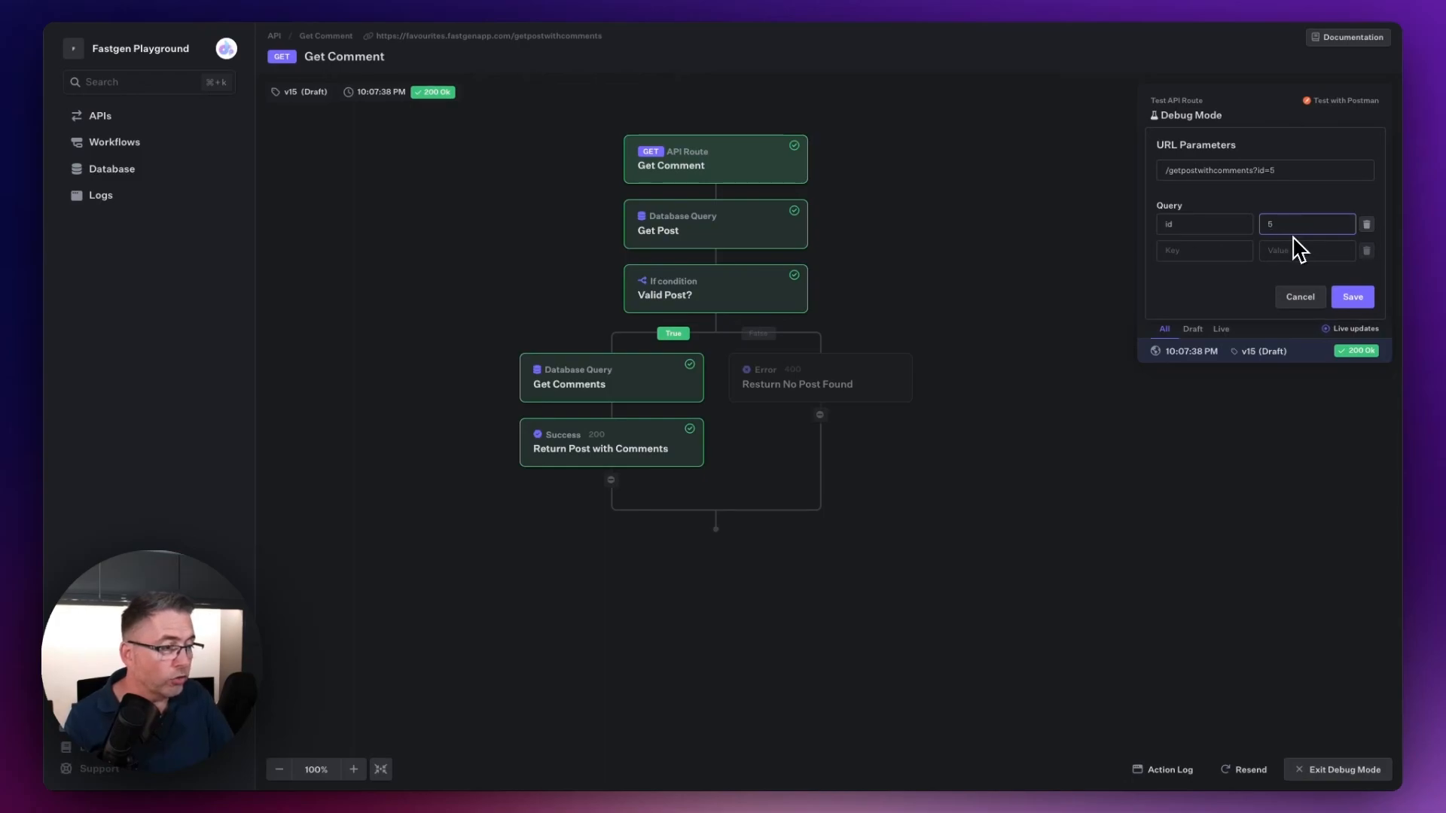
pyautogui.click(1353, 297)
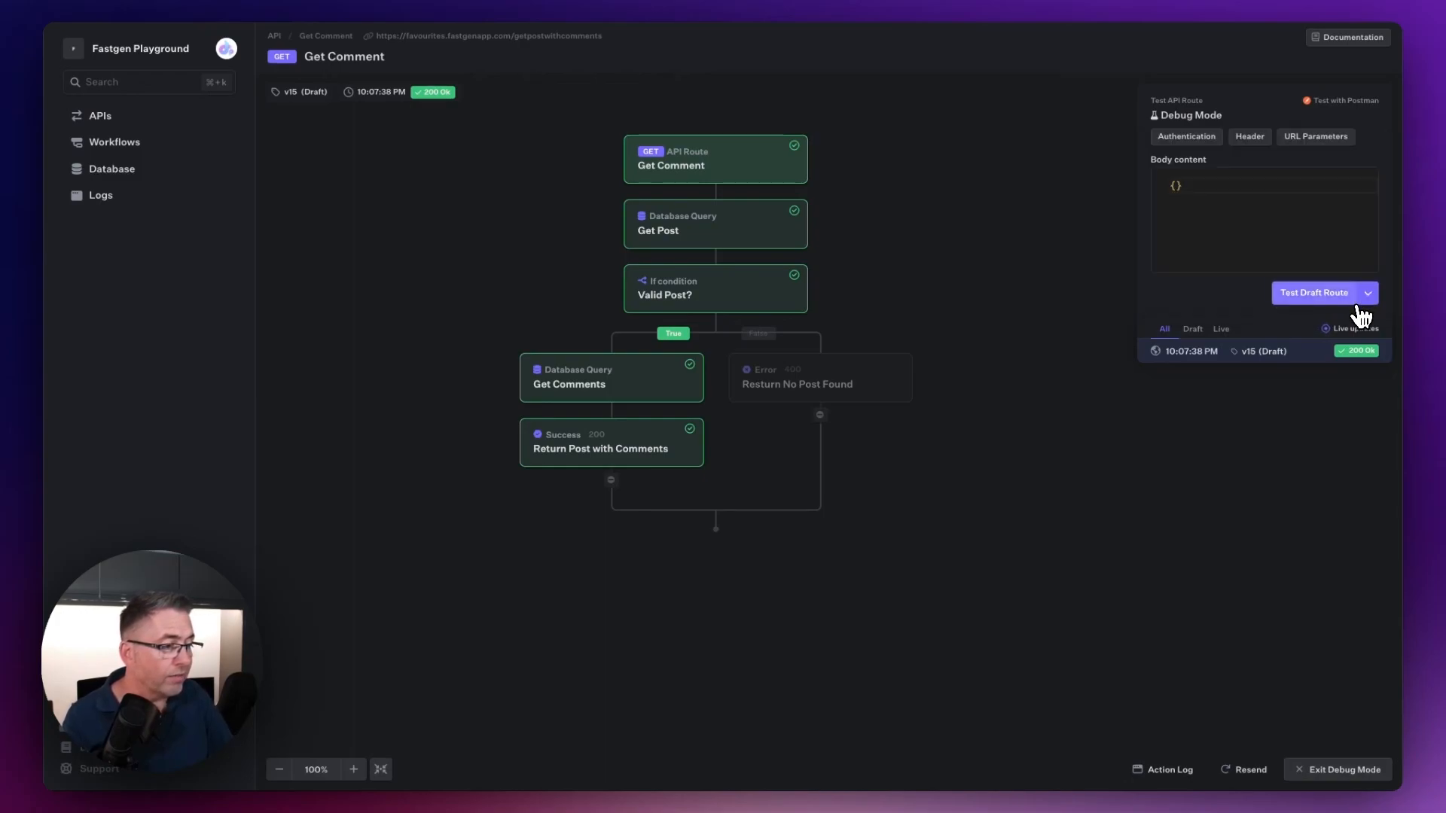
pyautogui.click(1319, 295)
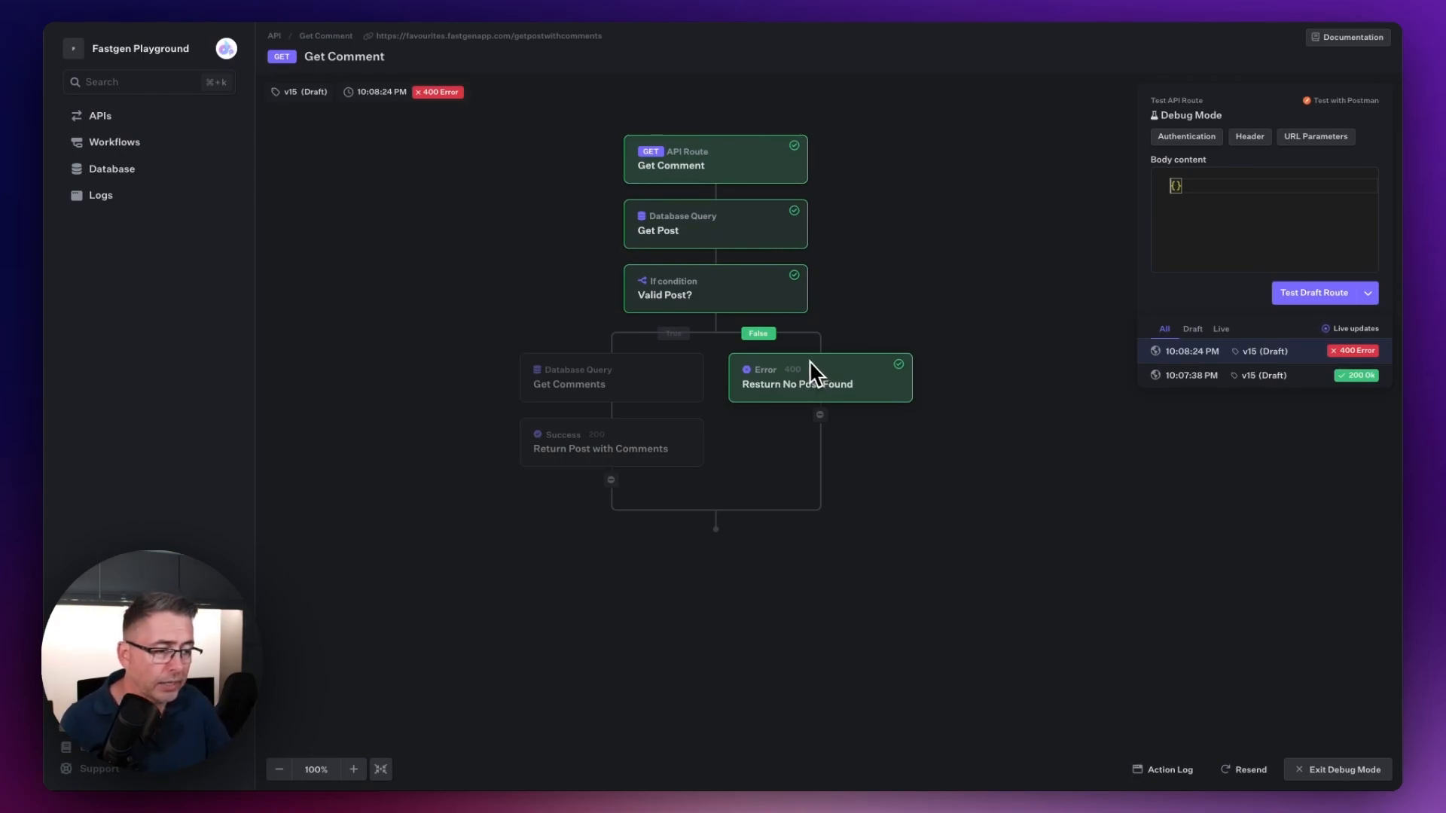
# Step: Examine the response data of the error action on the False branch
pyautogui.click(817, 398)
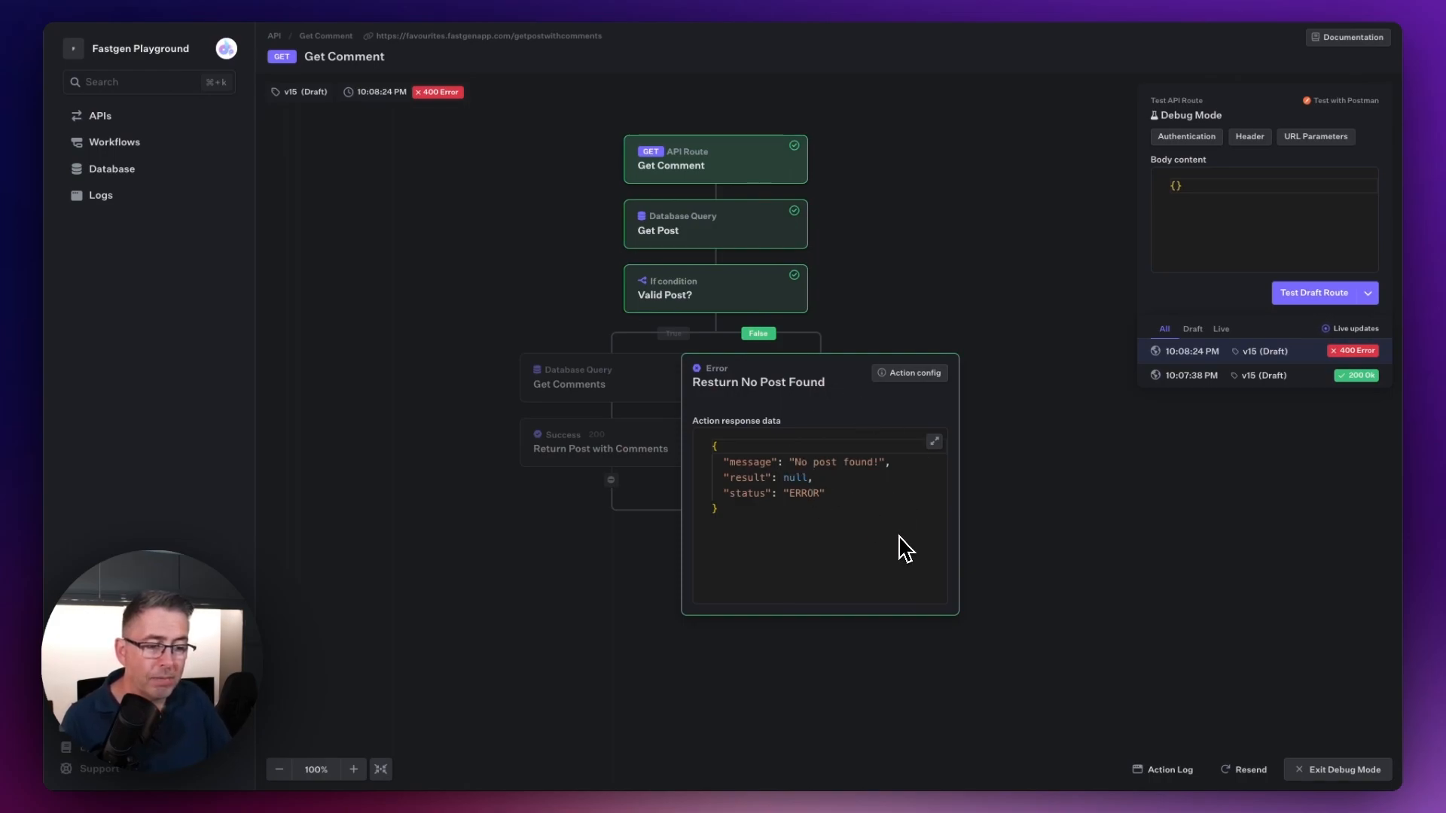
pyautogui.click(992, 409)
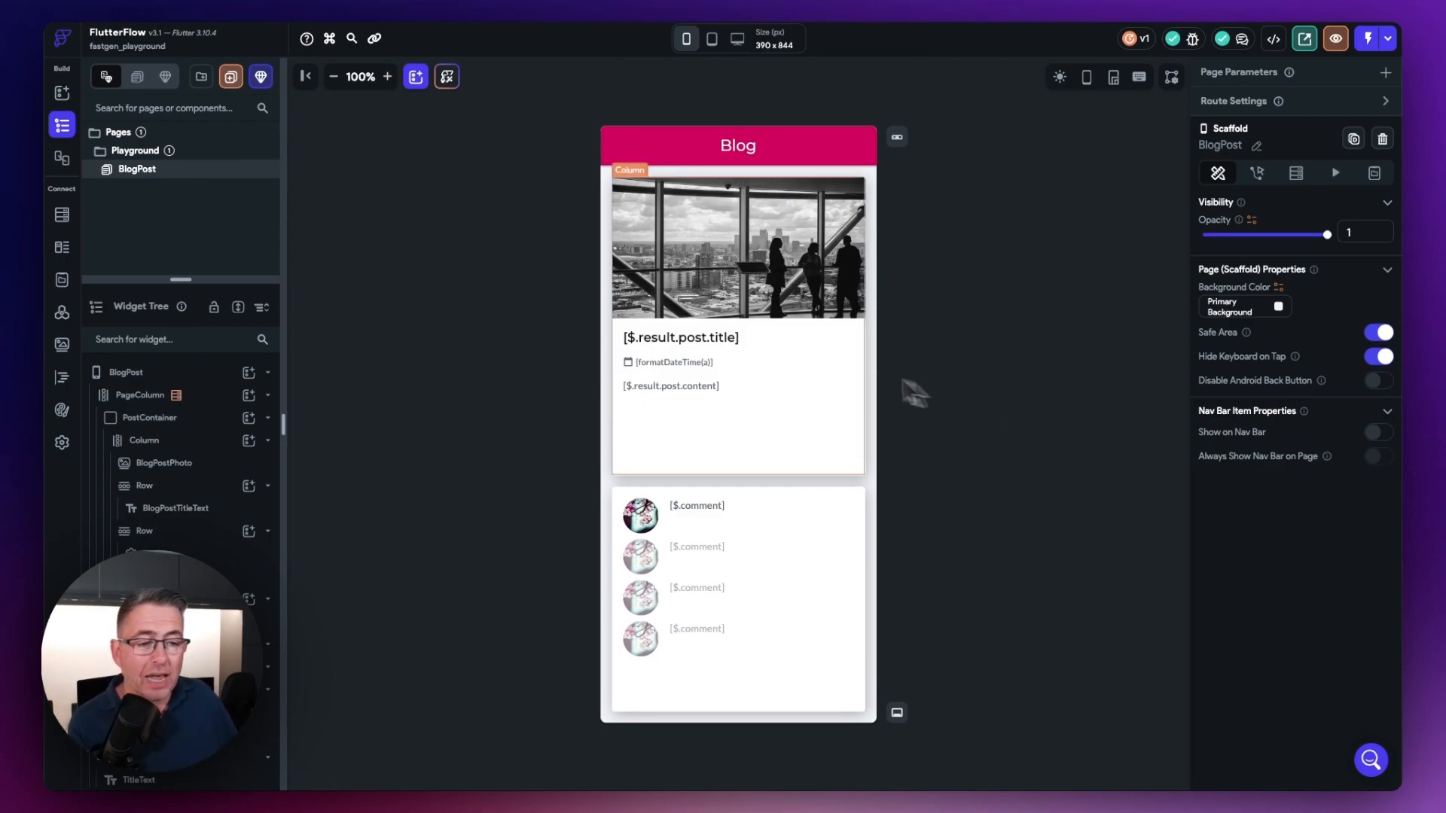
# Step: Switch to FlutterFlow and examine PageColumn's backend query and CommentsColumn's settings for generating children from a variable
pyautogui.click(140, 400)
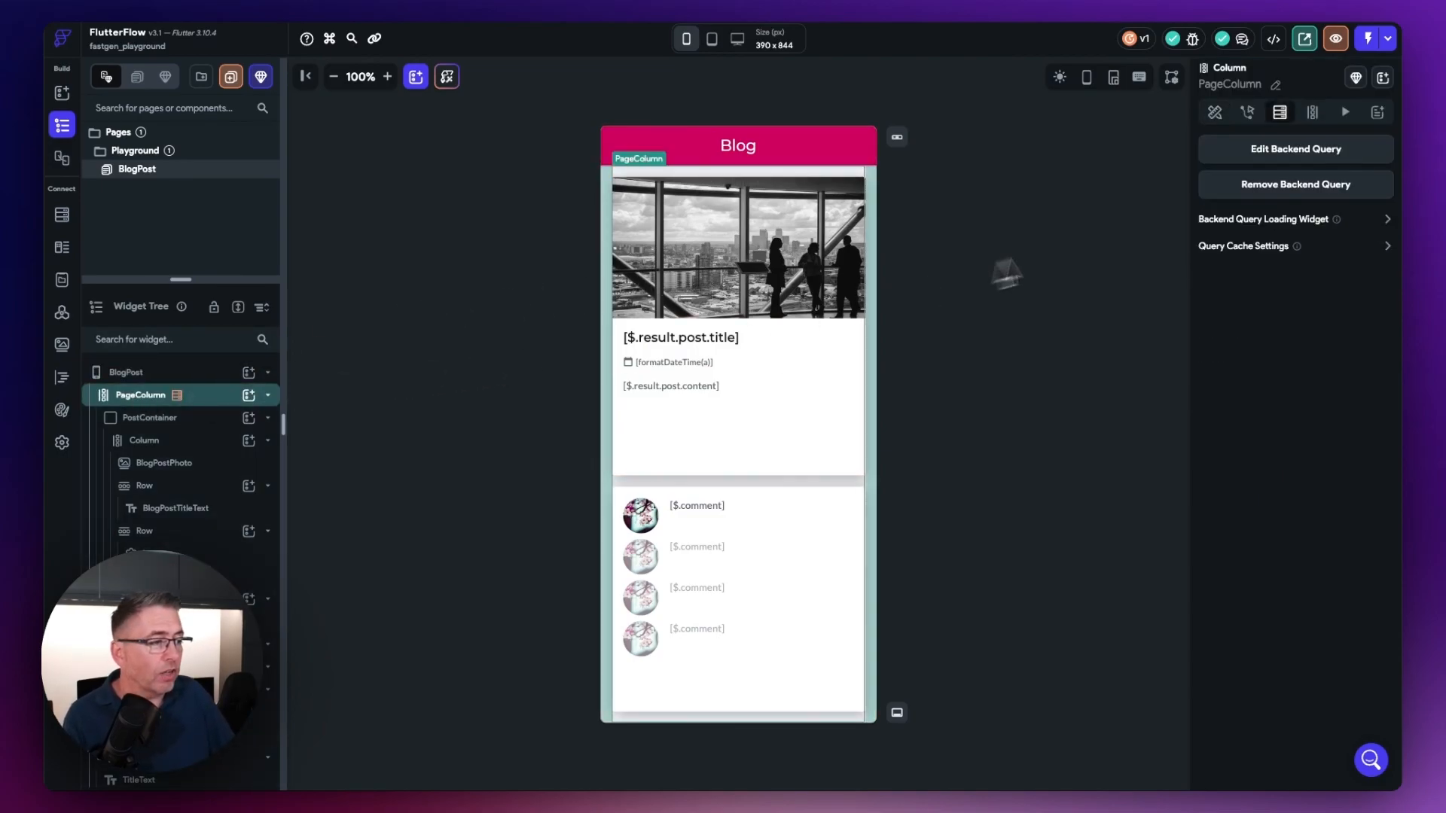
pyautogui.click(1281, 153)
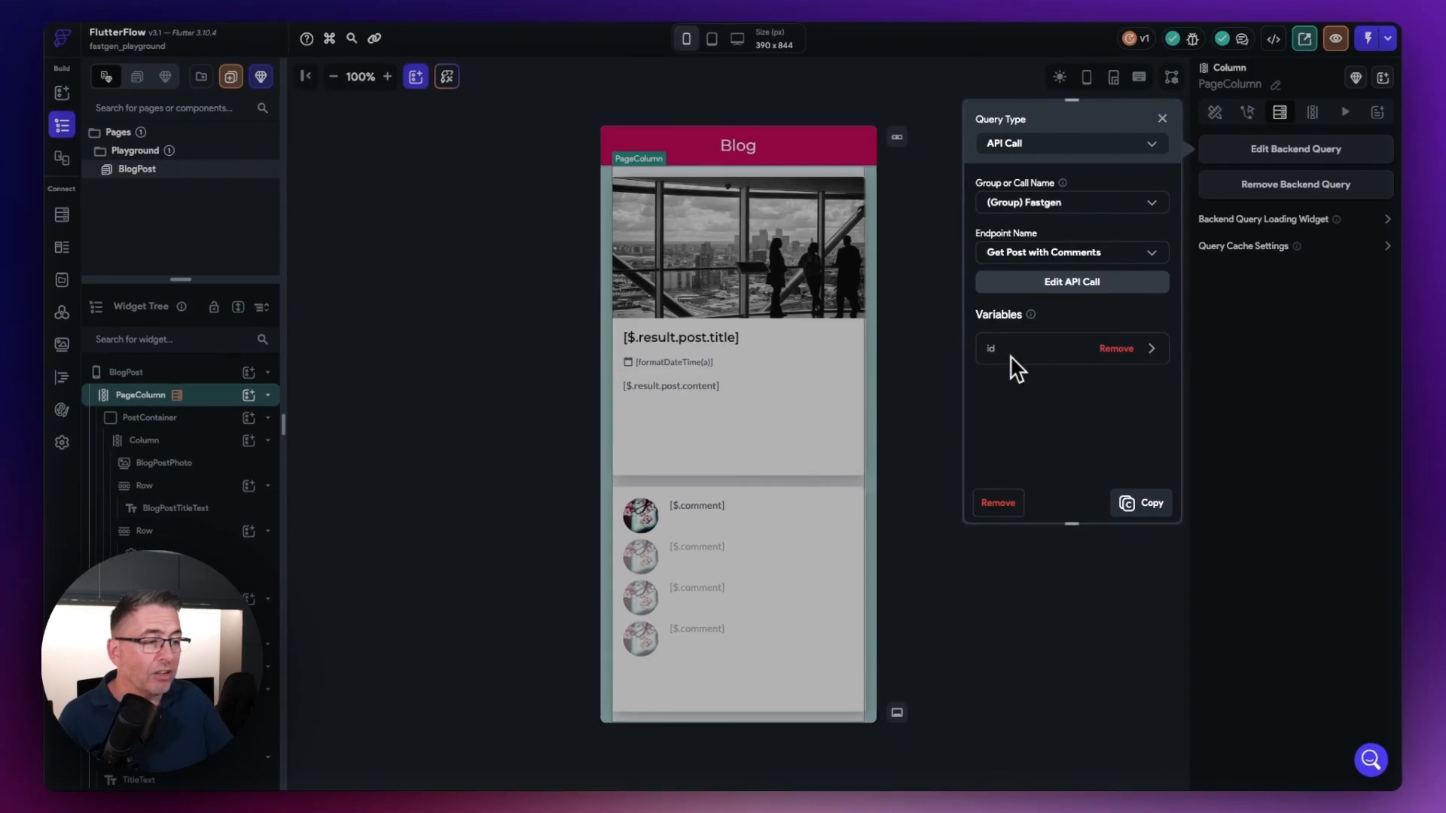
pyautogui.click(923, 347)
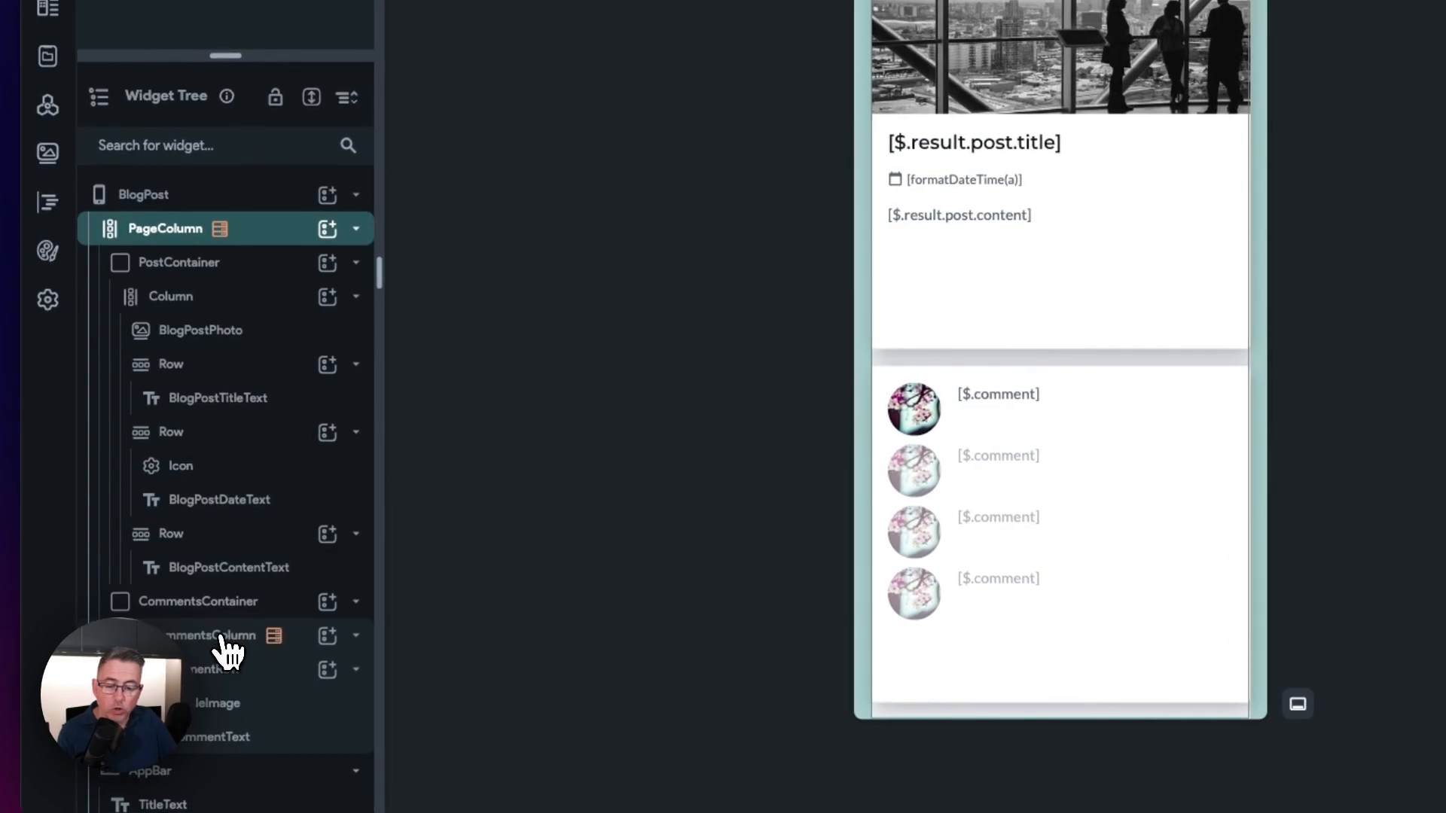
pyautogui.click(226, 649)
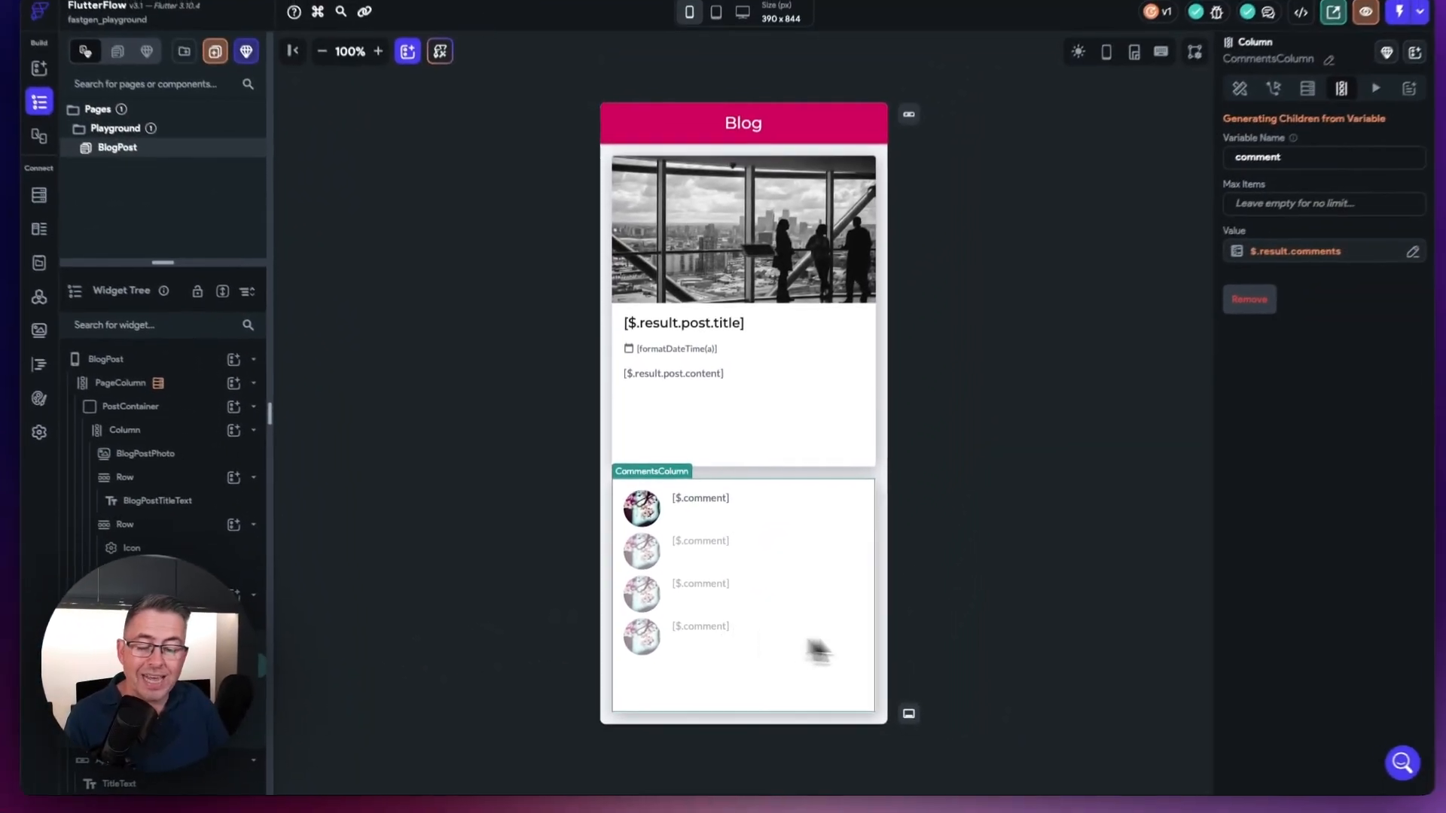
pyautogui.click(1082, 569)
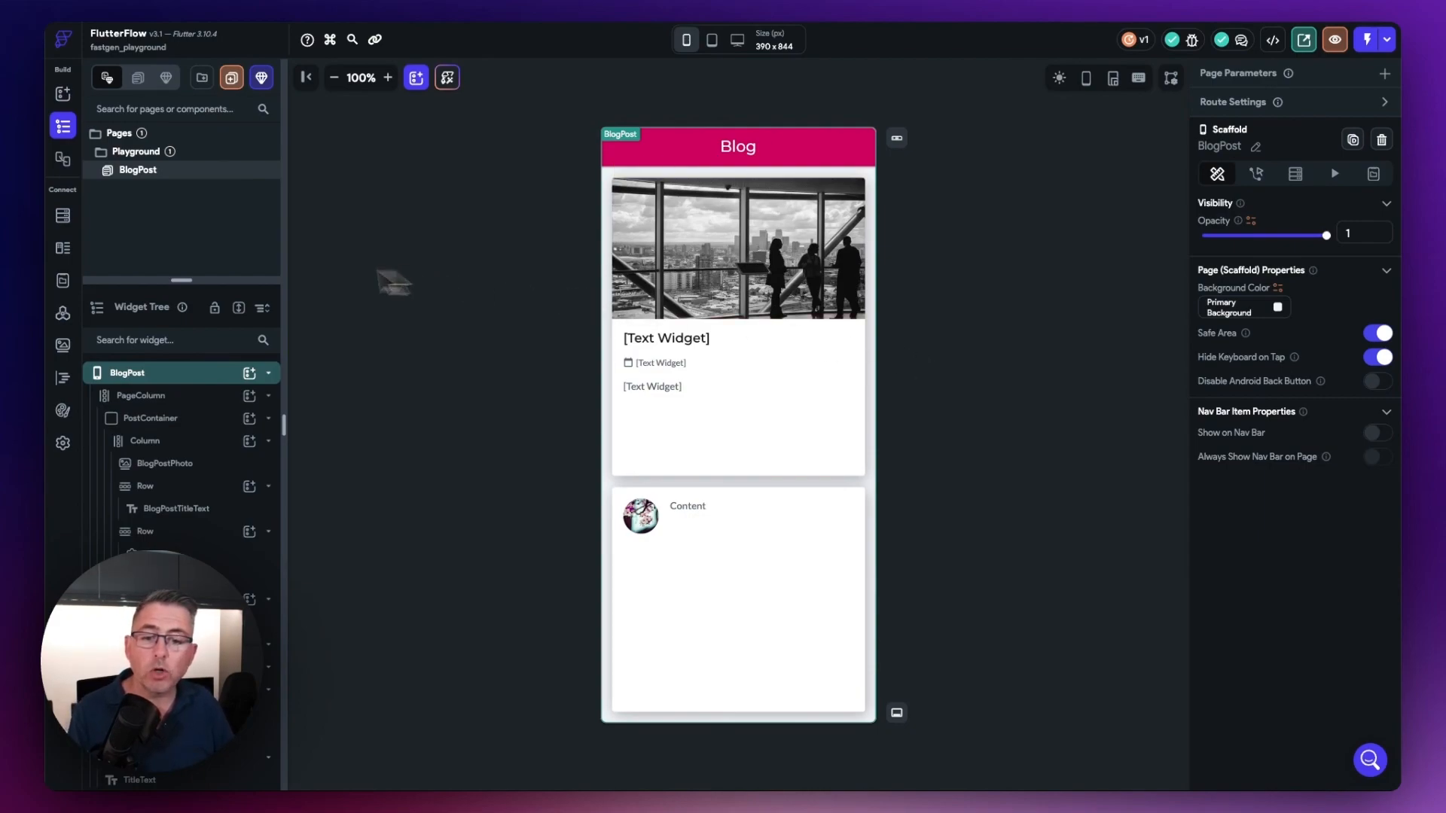
# Step: Start a new API group in the FlutterFlow project and name it Fastgen
pyautogui.click(65, 315)
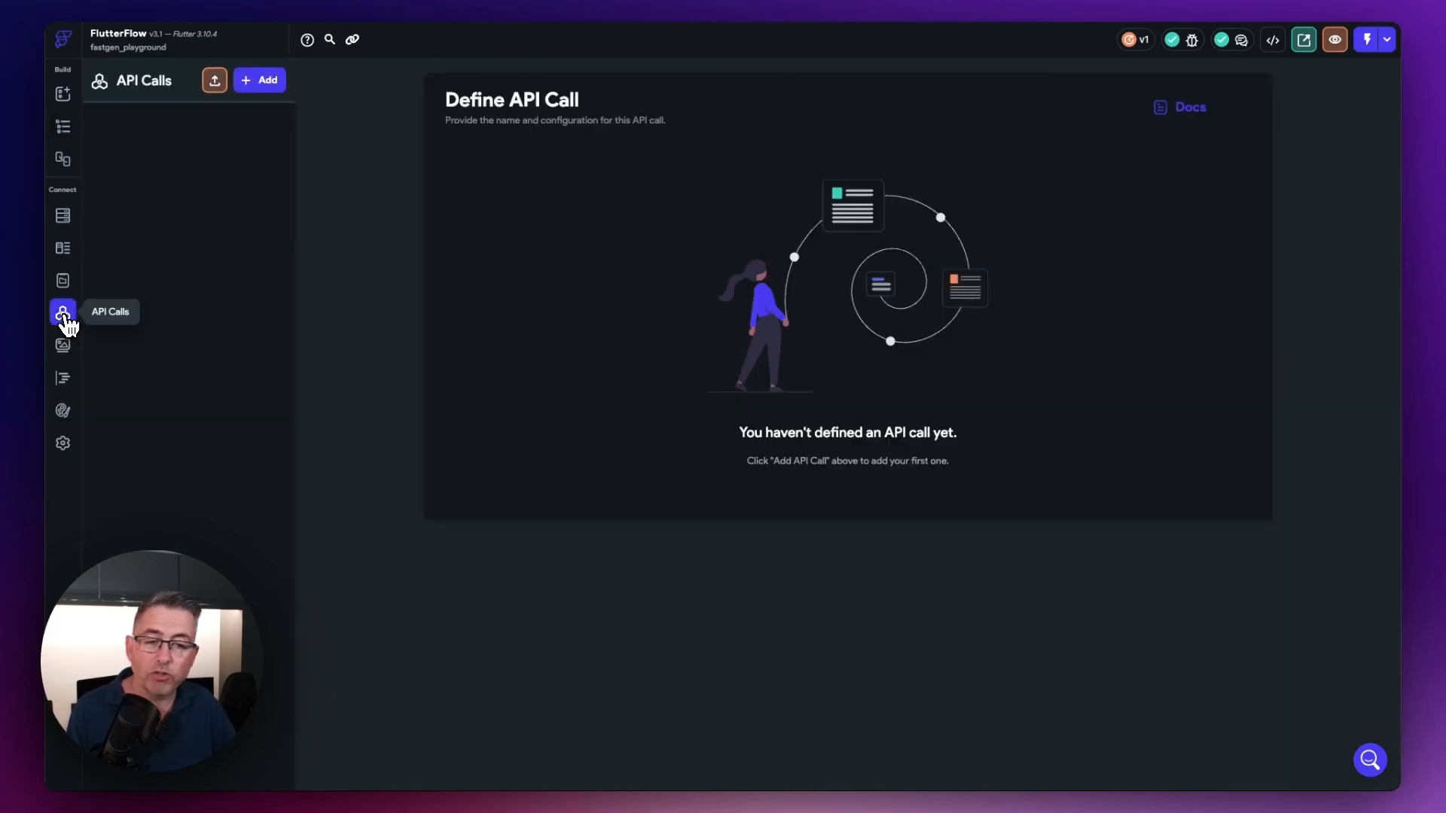
pyautogui.click(263, 85)
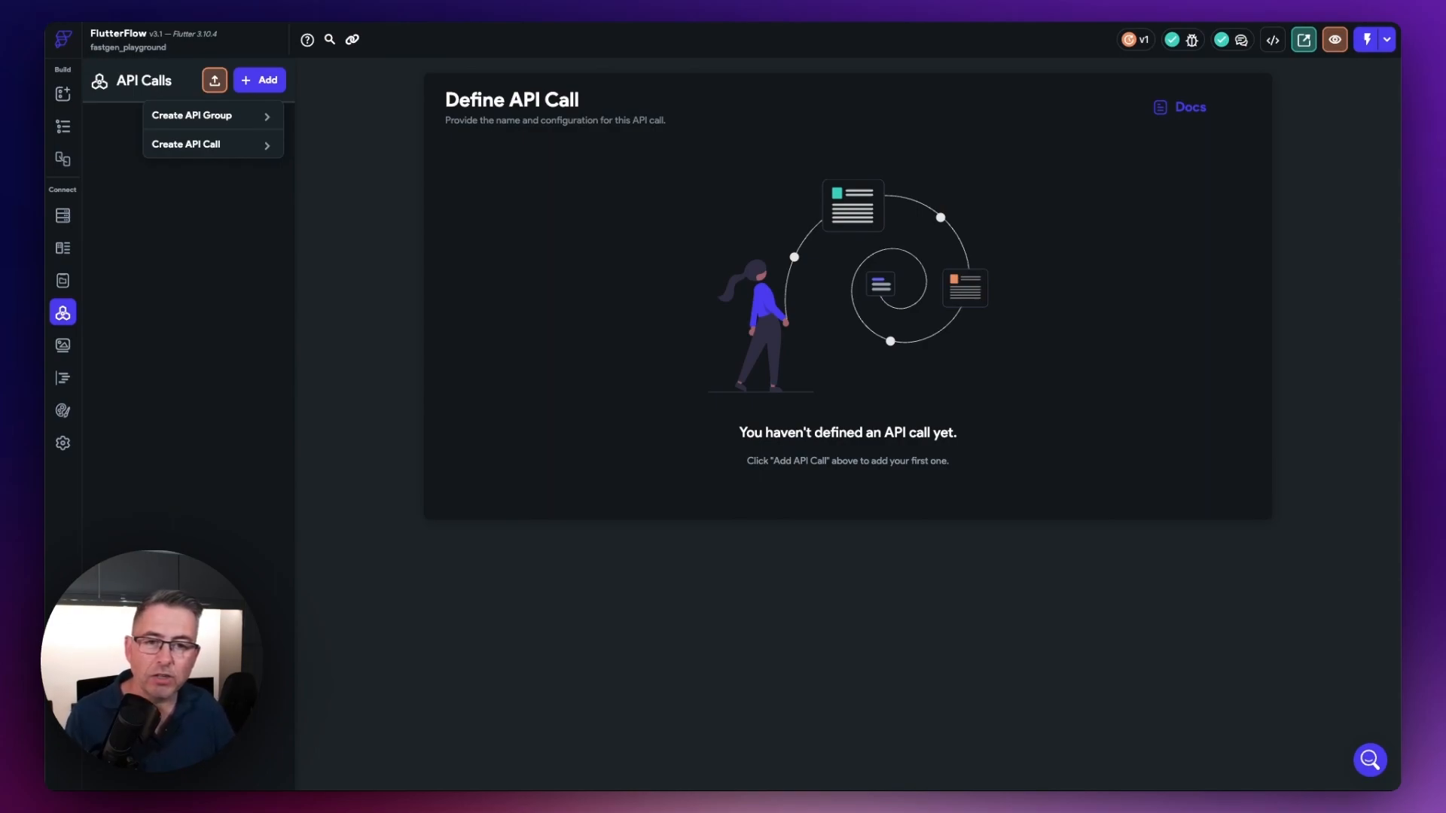
pyautogui.click(199, 118)
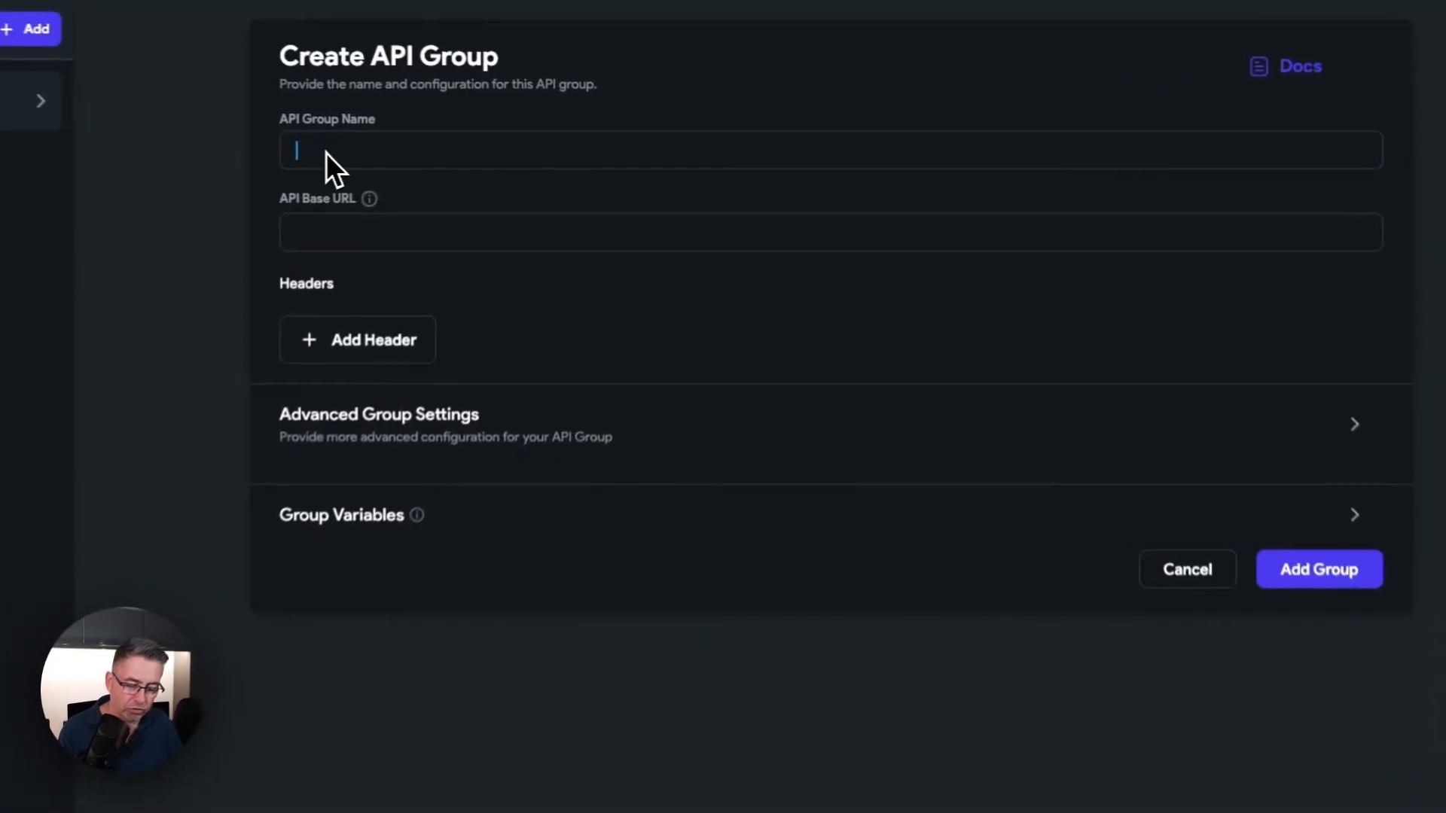
pyautogui.write('Fas')
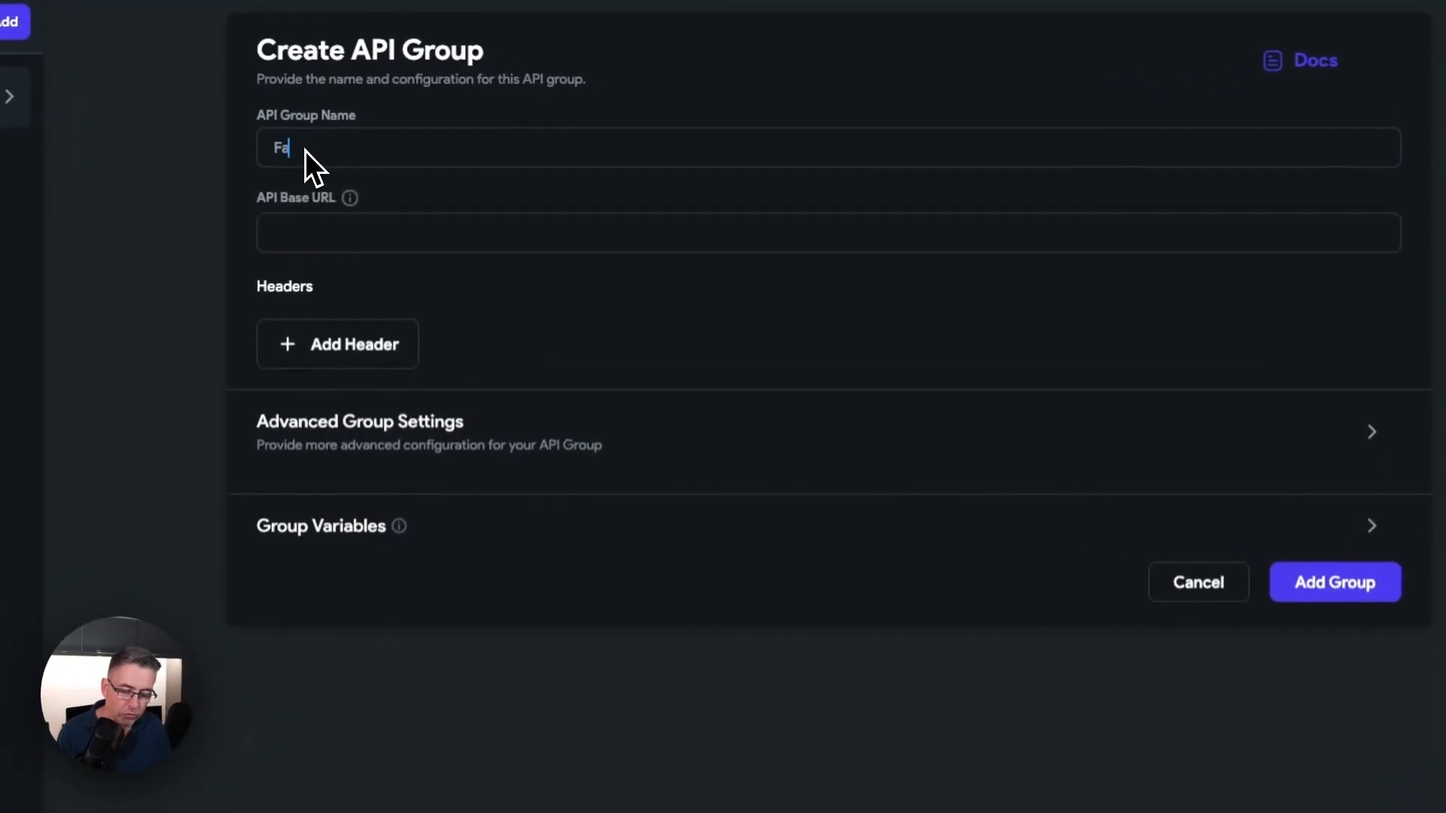
pyautogui.write('tfen')
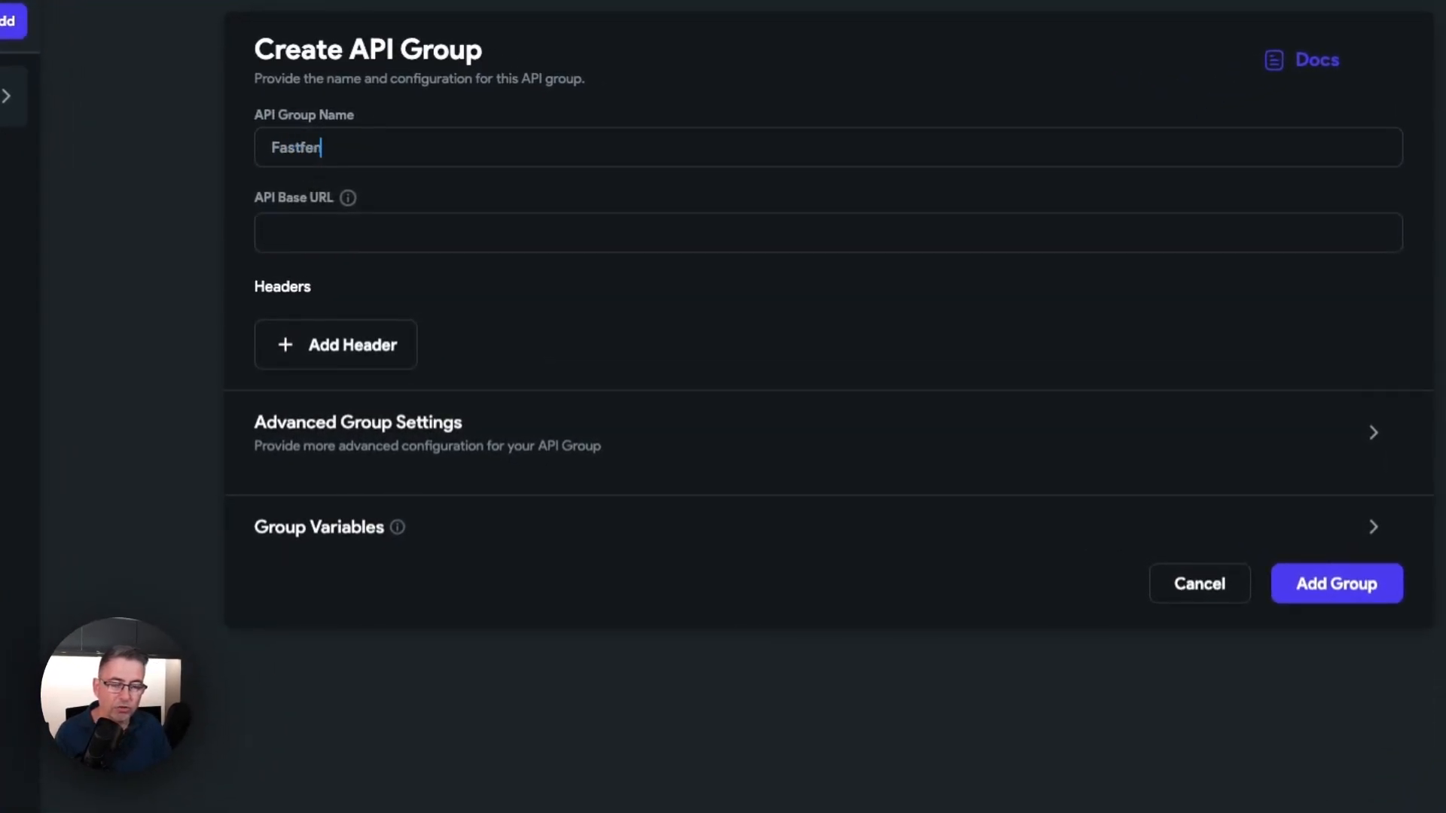
pyautogui.press('BackSpace')
pyautogui.press('BackSpace')
pyautogui.press('BackSpace')
pyautogui.write('gen')
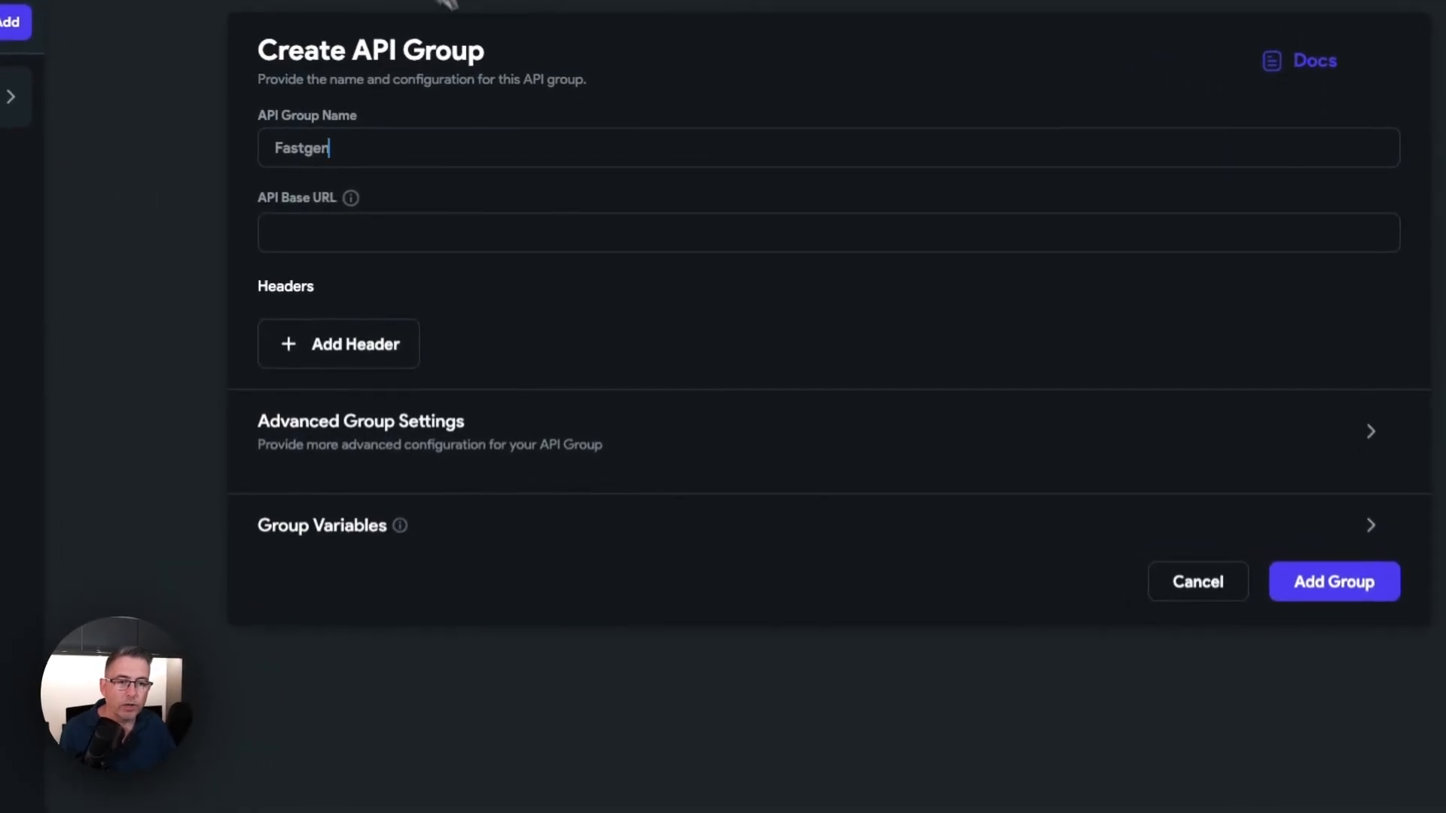
pyautogui.click(309, 234)
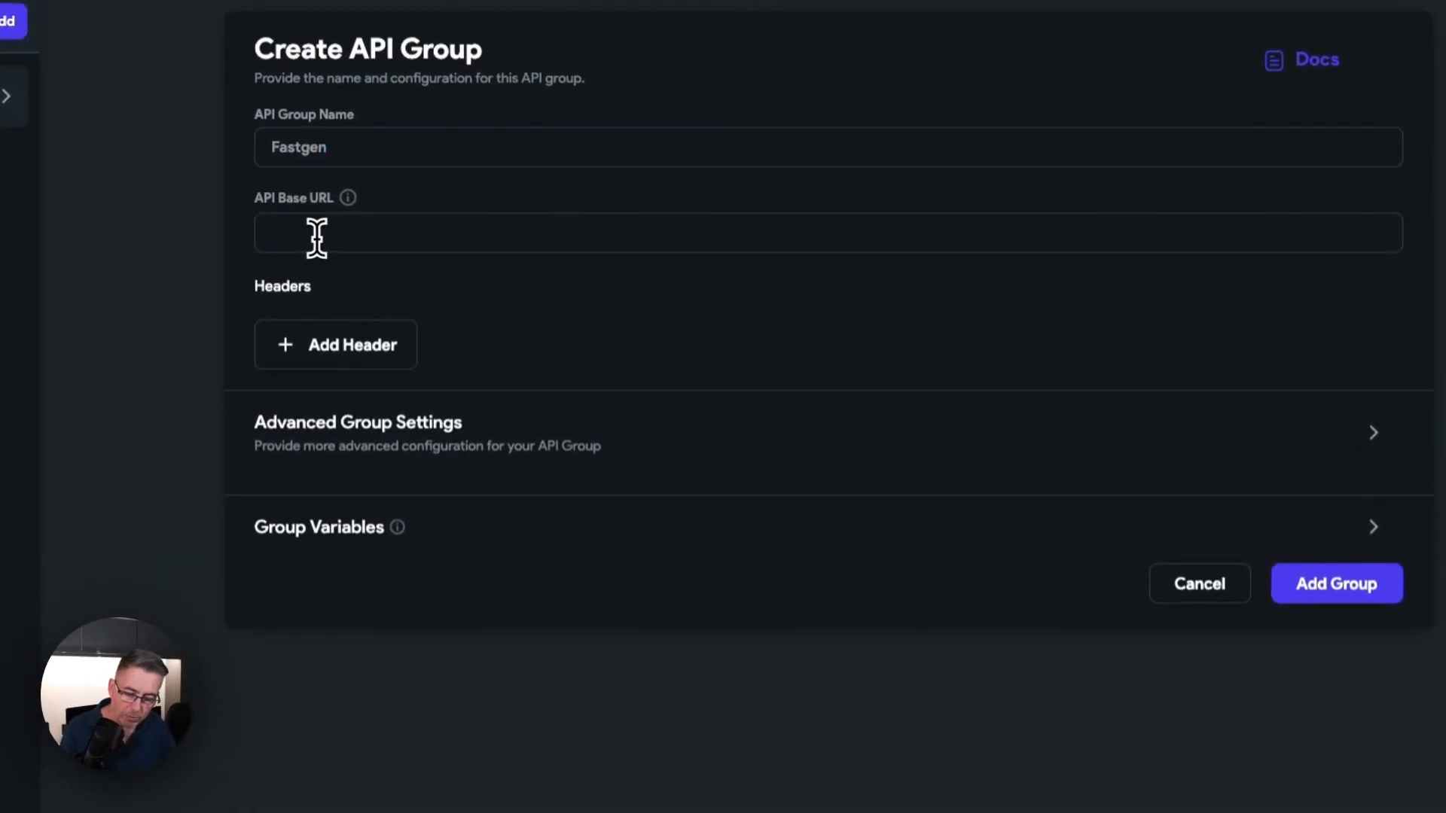
pyautogui.write('https://favourites.fastgenapp.com/getpostwithcomments')
pyautogui.moveTo(669, 234); pyautogui.dragTo(511, 234)
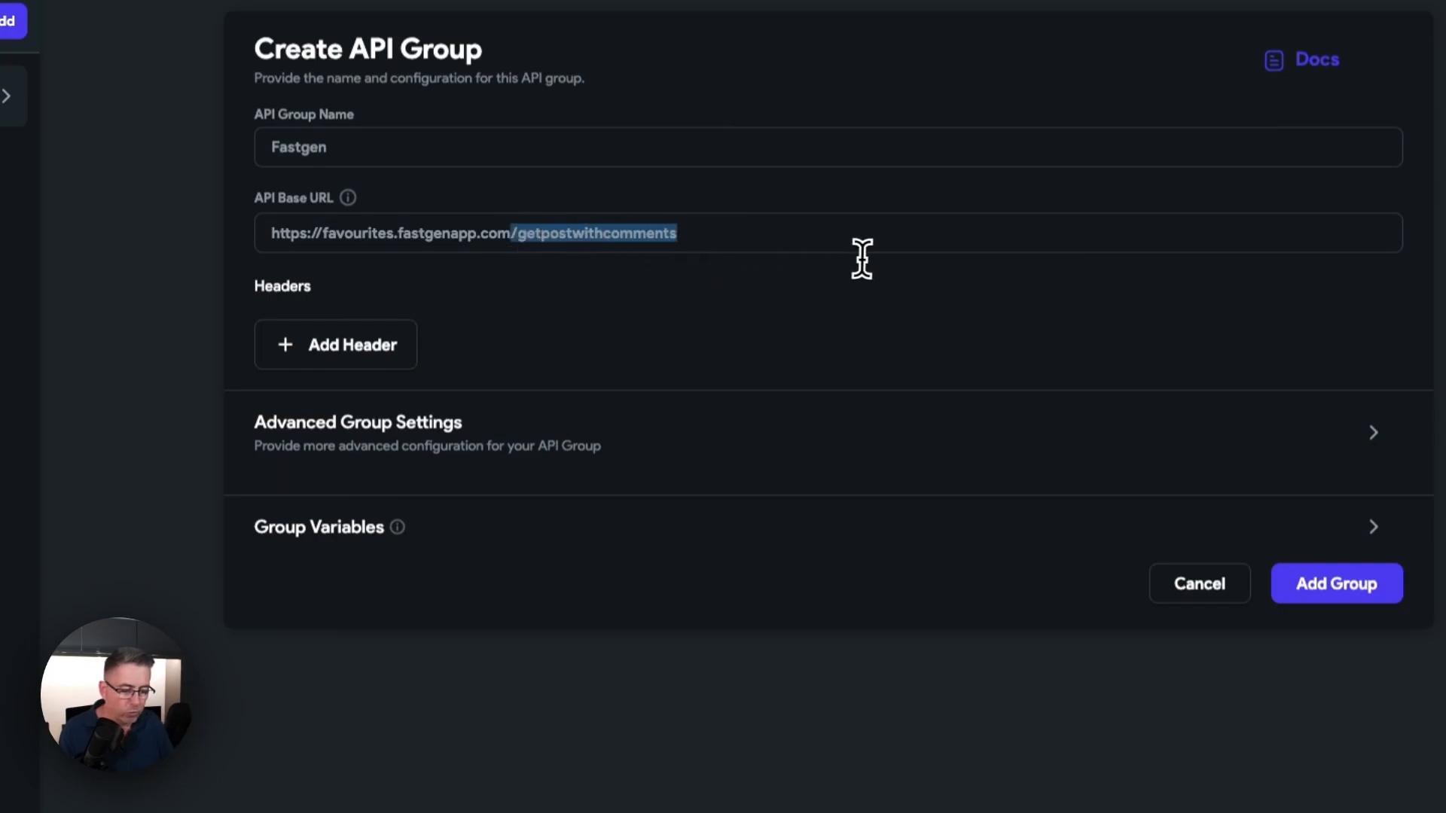
pyautogui.press('BackSpace')
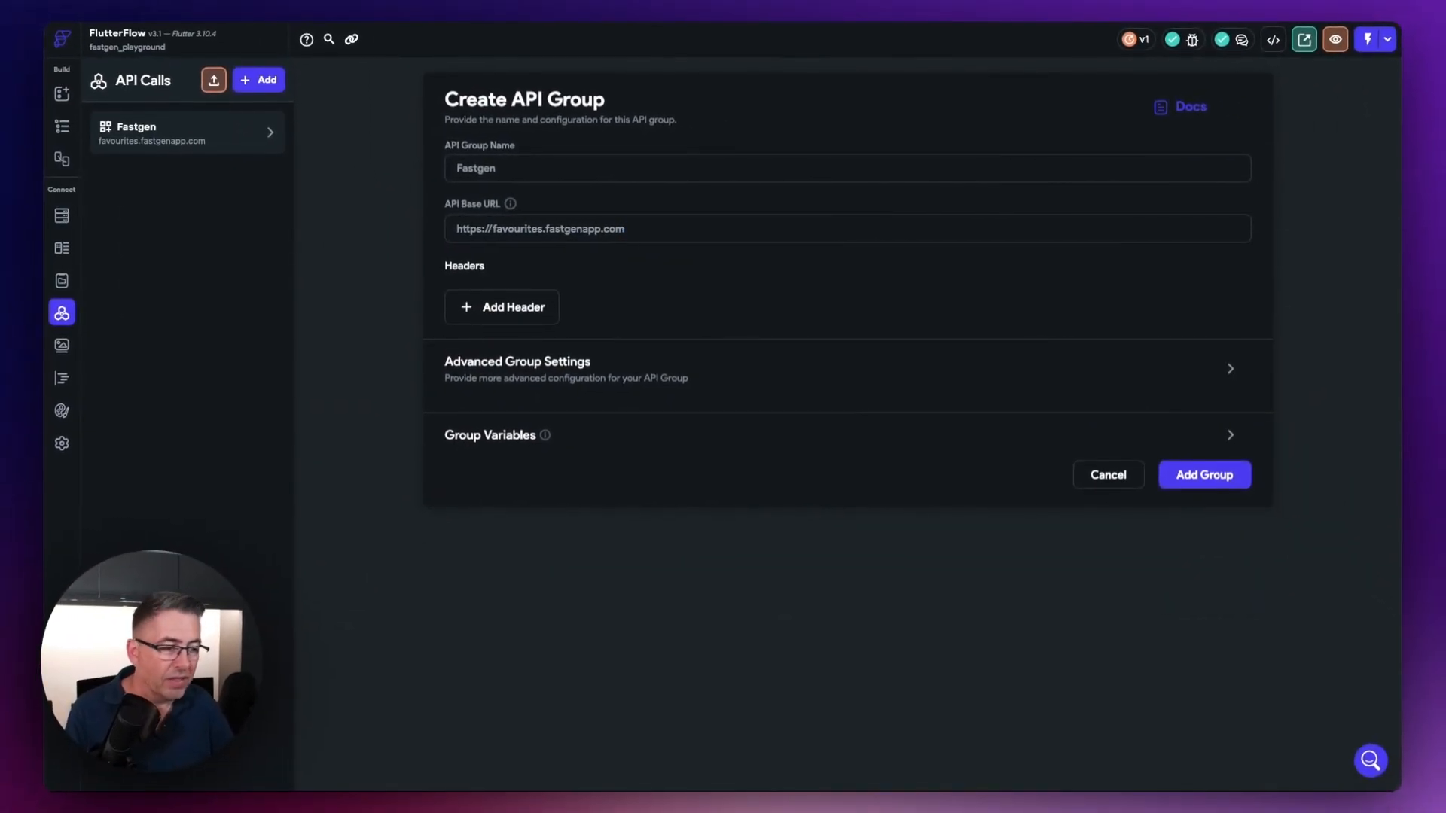
pyautogui.click(1216, 479)
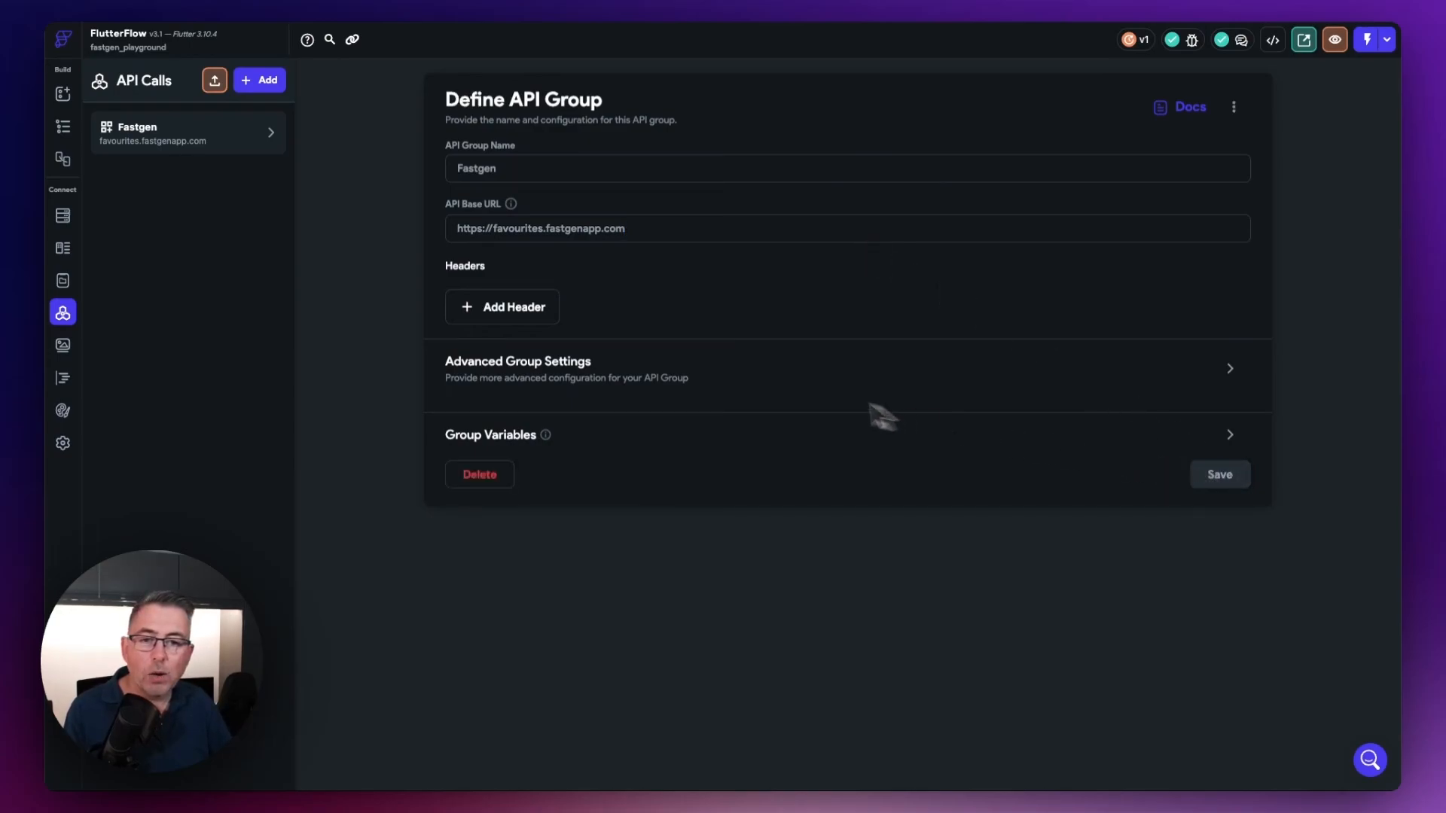
# Step: Start a new API call in the Fastgen group and name it Get Post with Comments
pyautogui.click(272, 134)
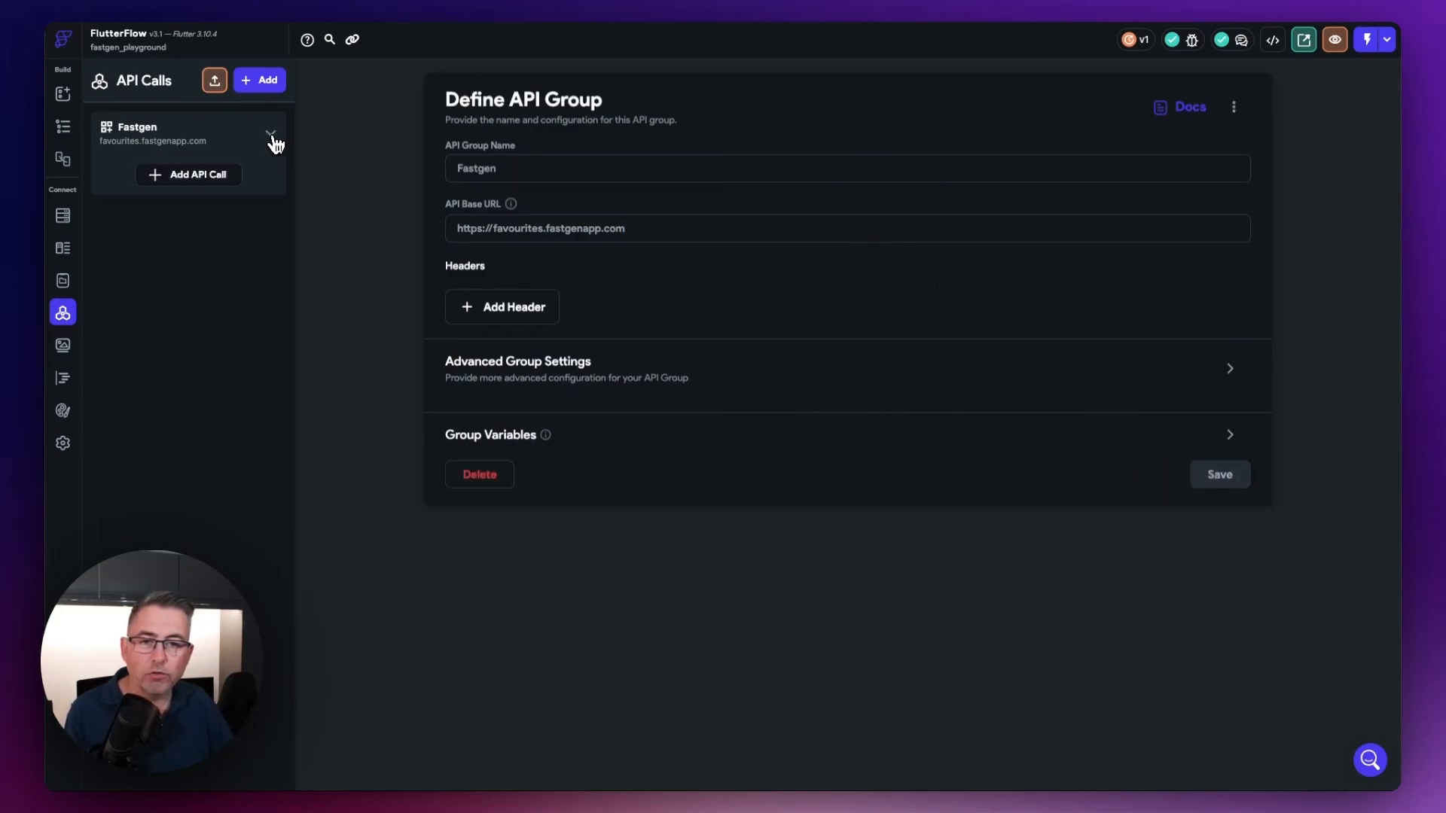
pyautogui.click(196, 177)
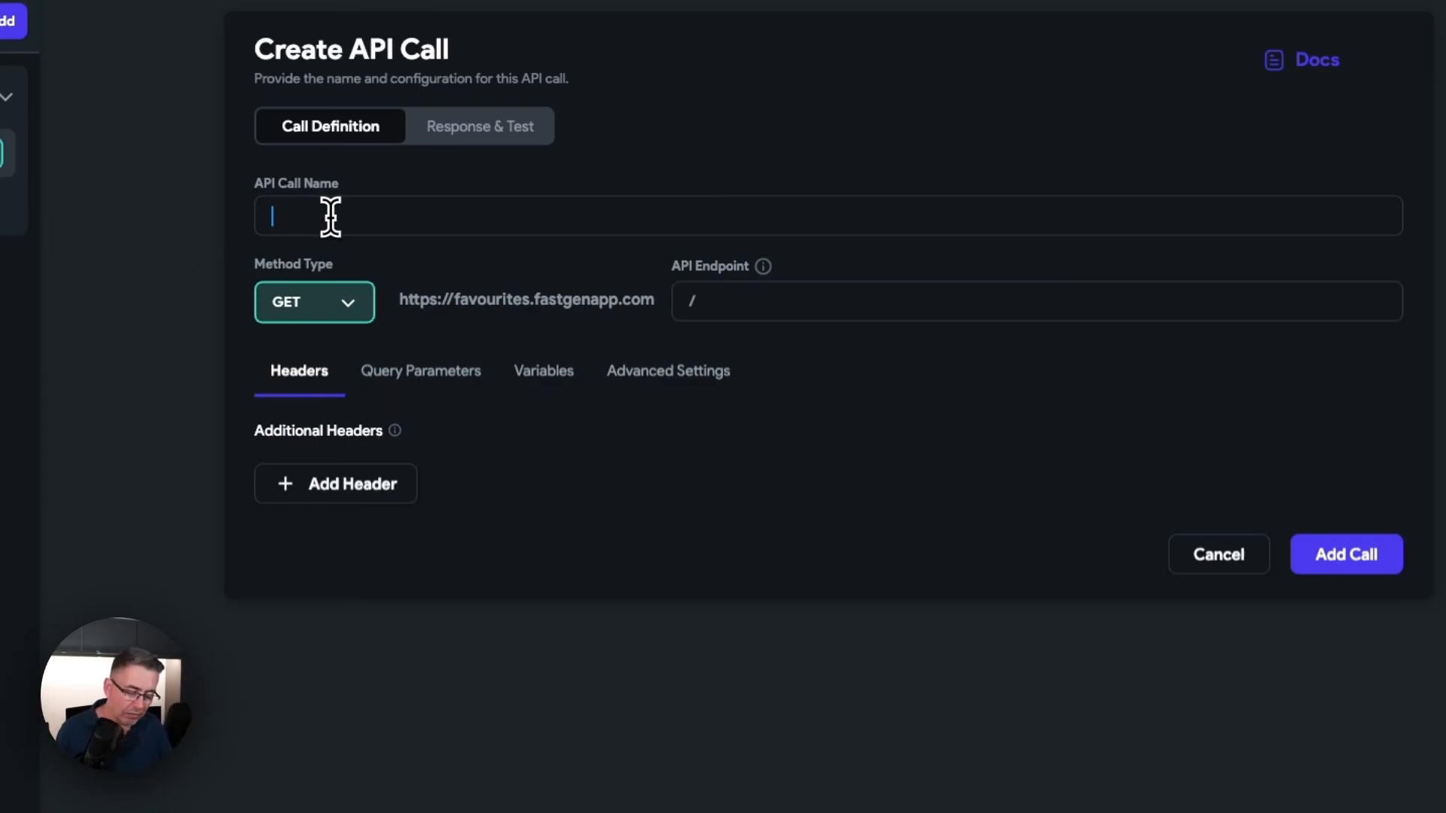
pyautogui.write('Get Post')
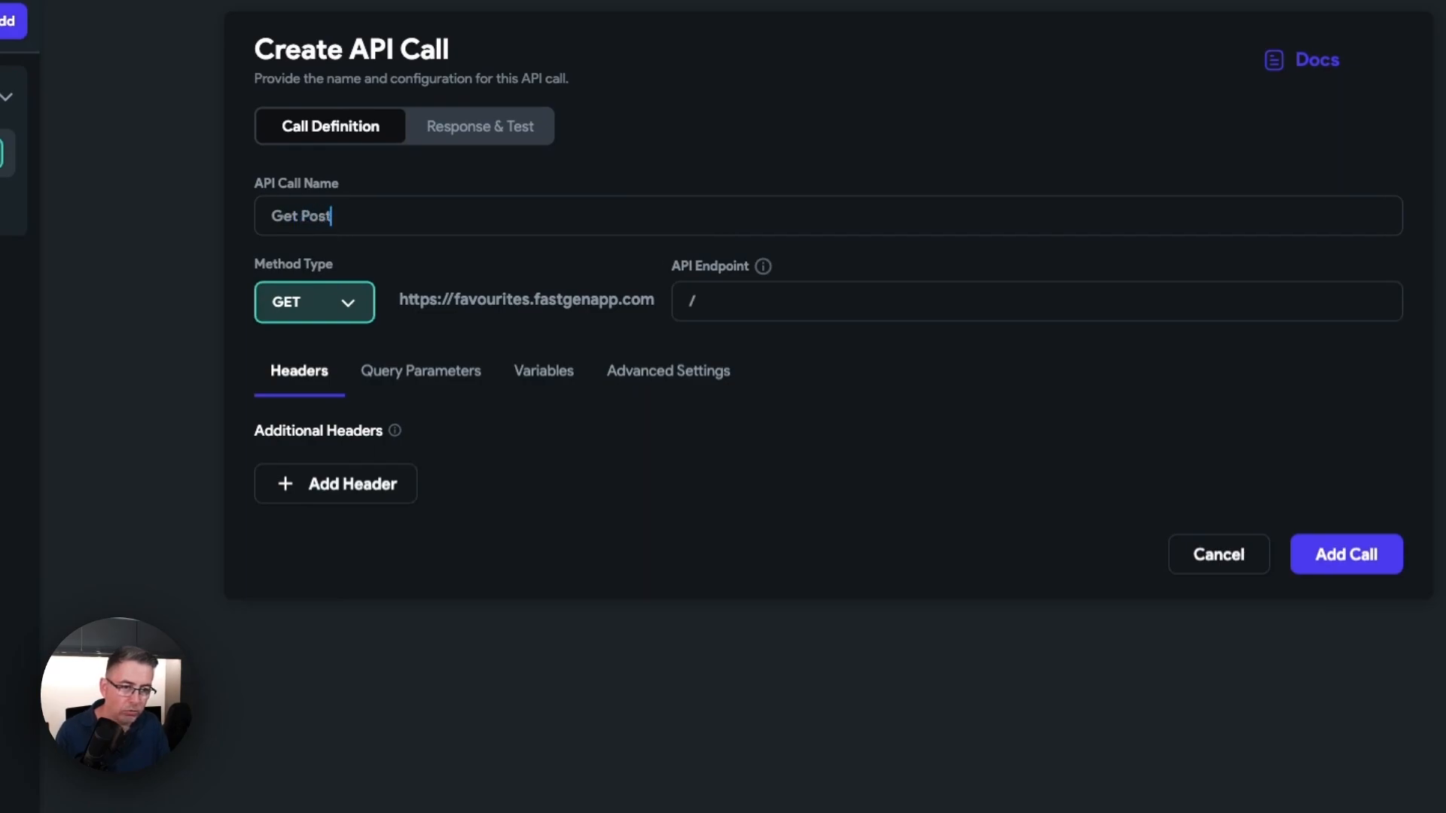
pyautogui.write(' with Comments')
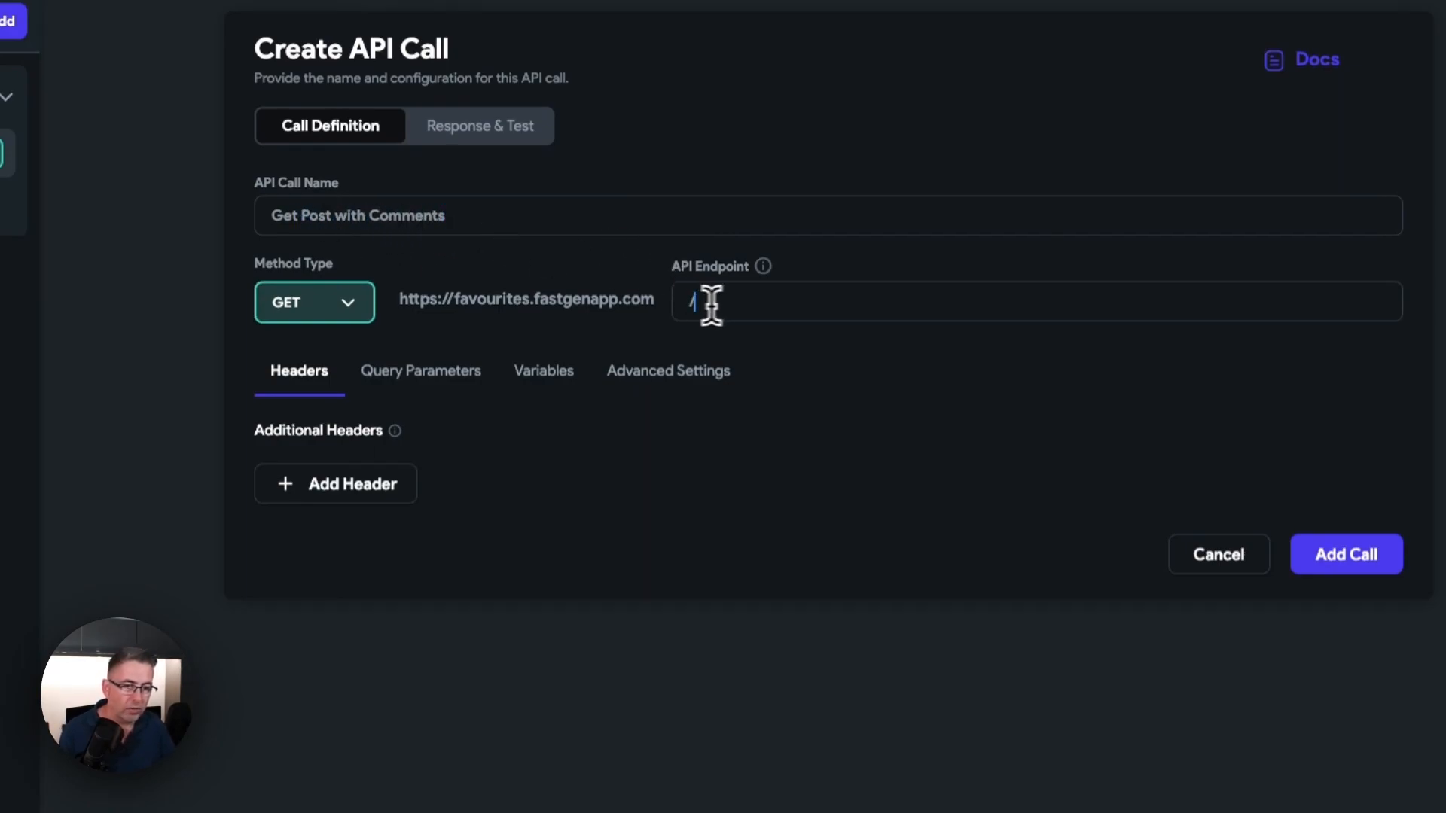
# Step: Set the API call's endpoint to /getpostwithcomments
pyautogui.click(777, 305)
pyautogui.write('getpostcomments')
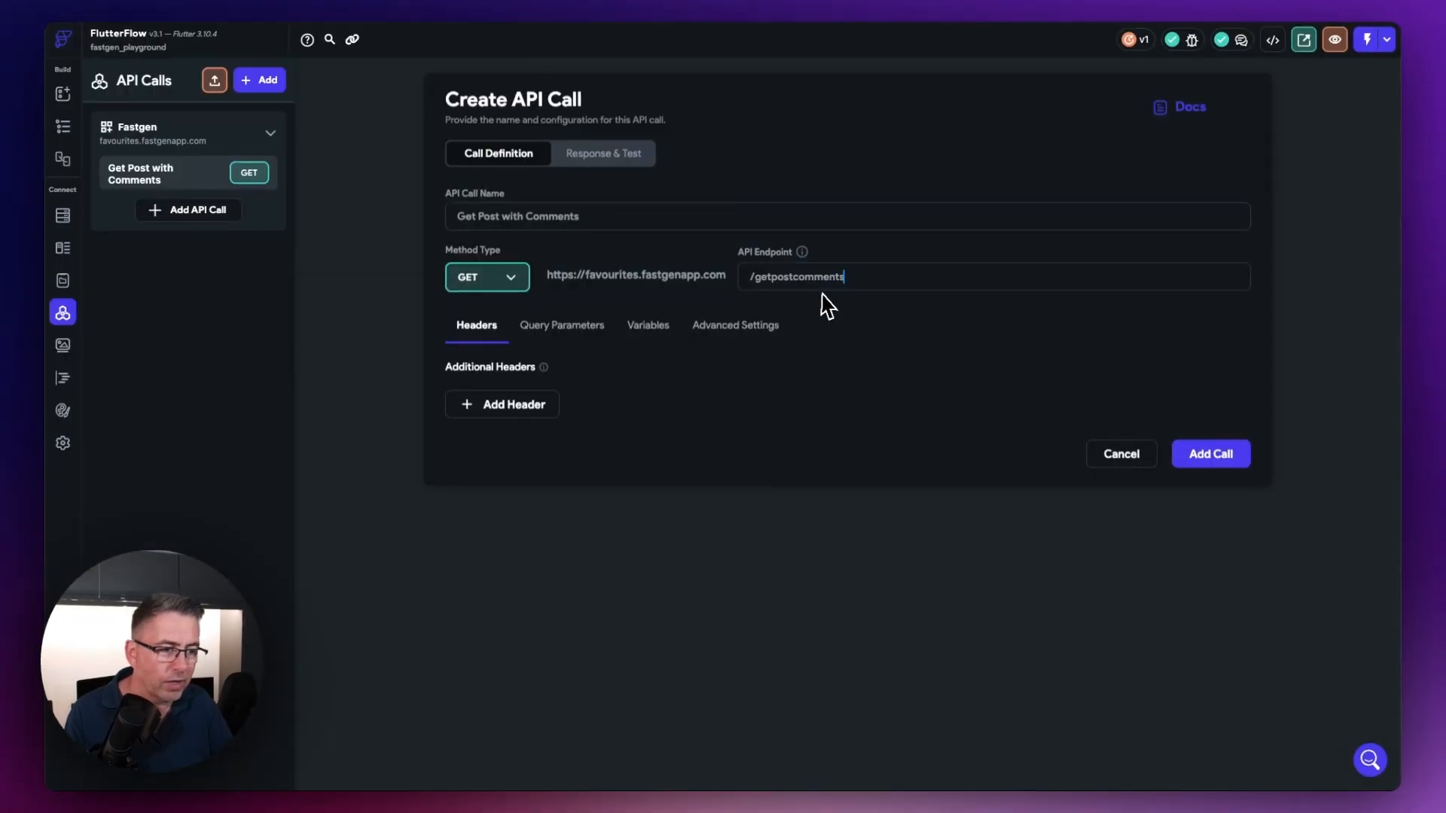
pyautogui.click(791, 277)
pyautogui.write('withcomments')
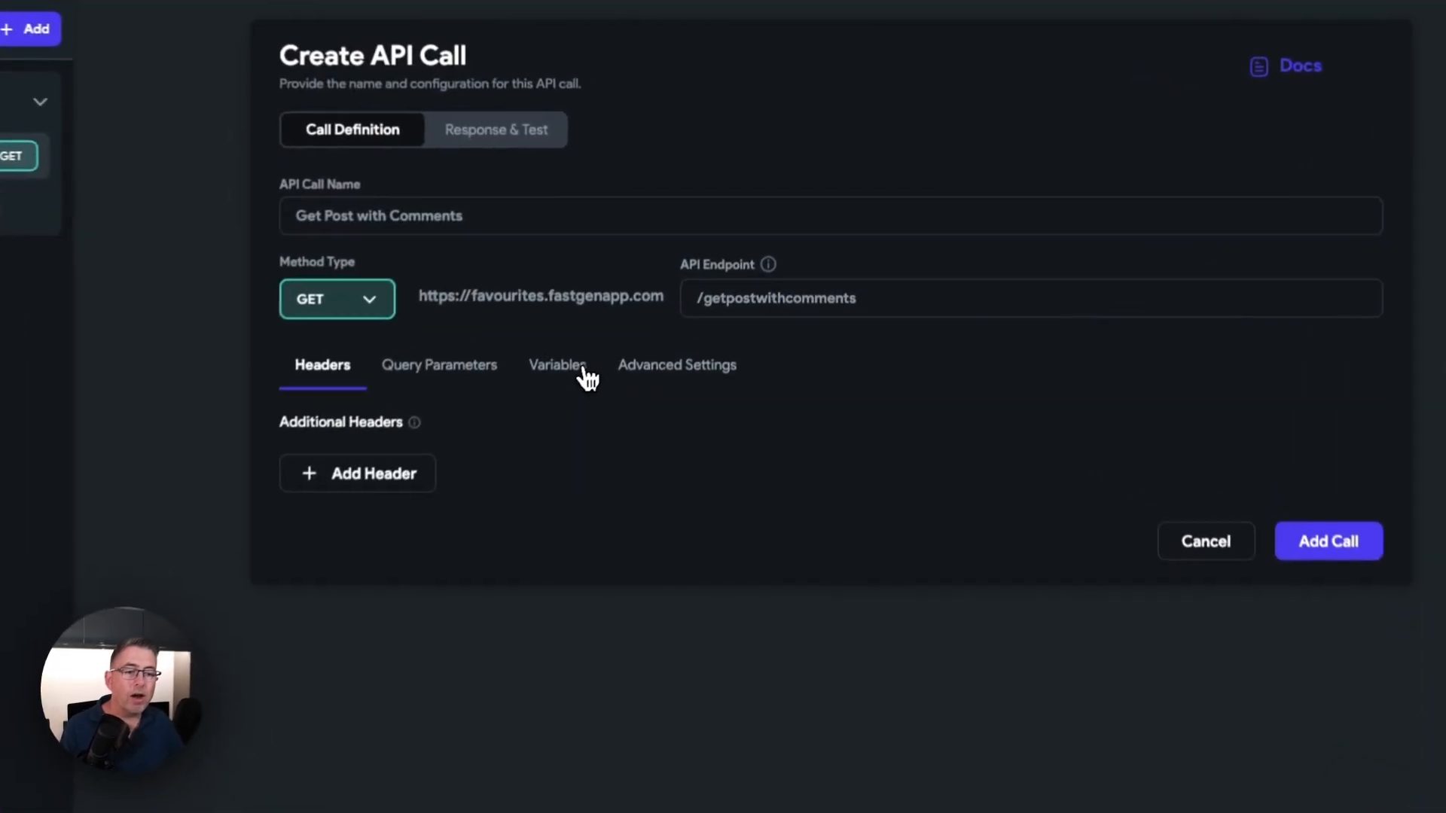
# Step: Add a variable named id of type Integer to the API call
pyautogui.click(666, 331)
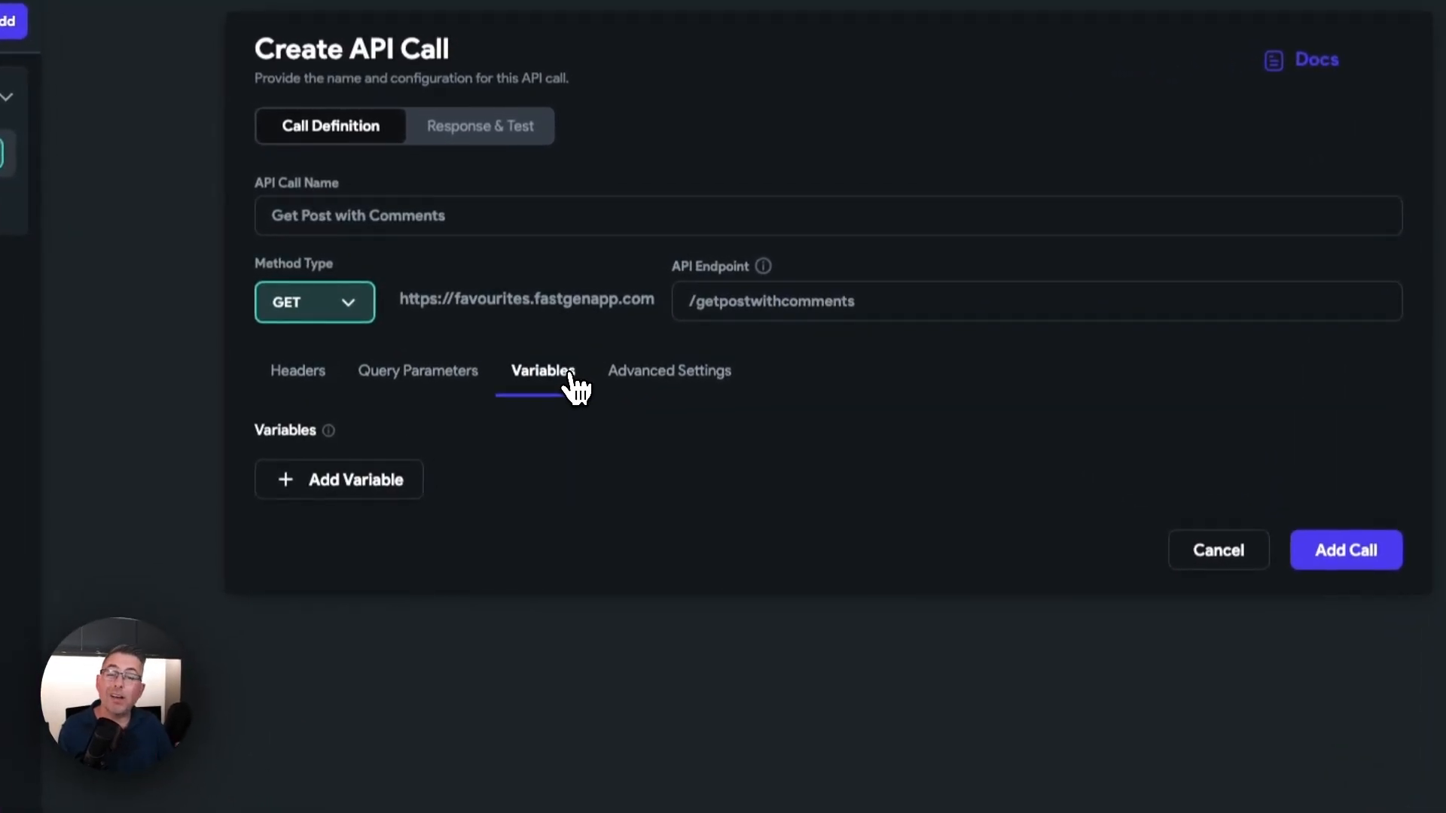
pyautogui.click(365, 489)
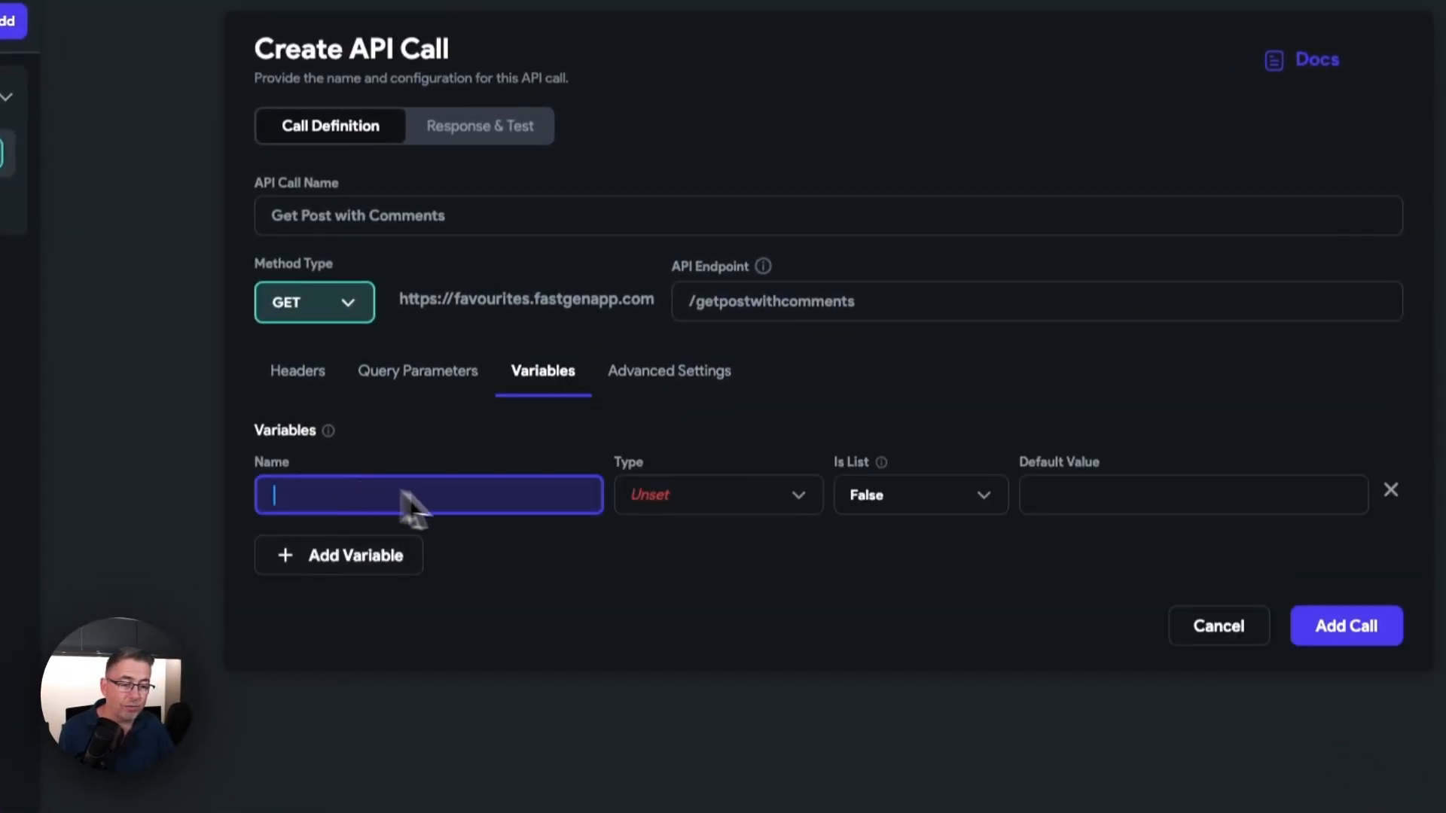
pyautogui.write('id')
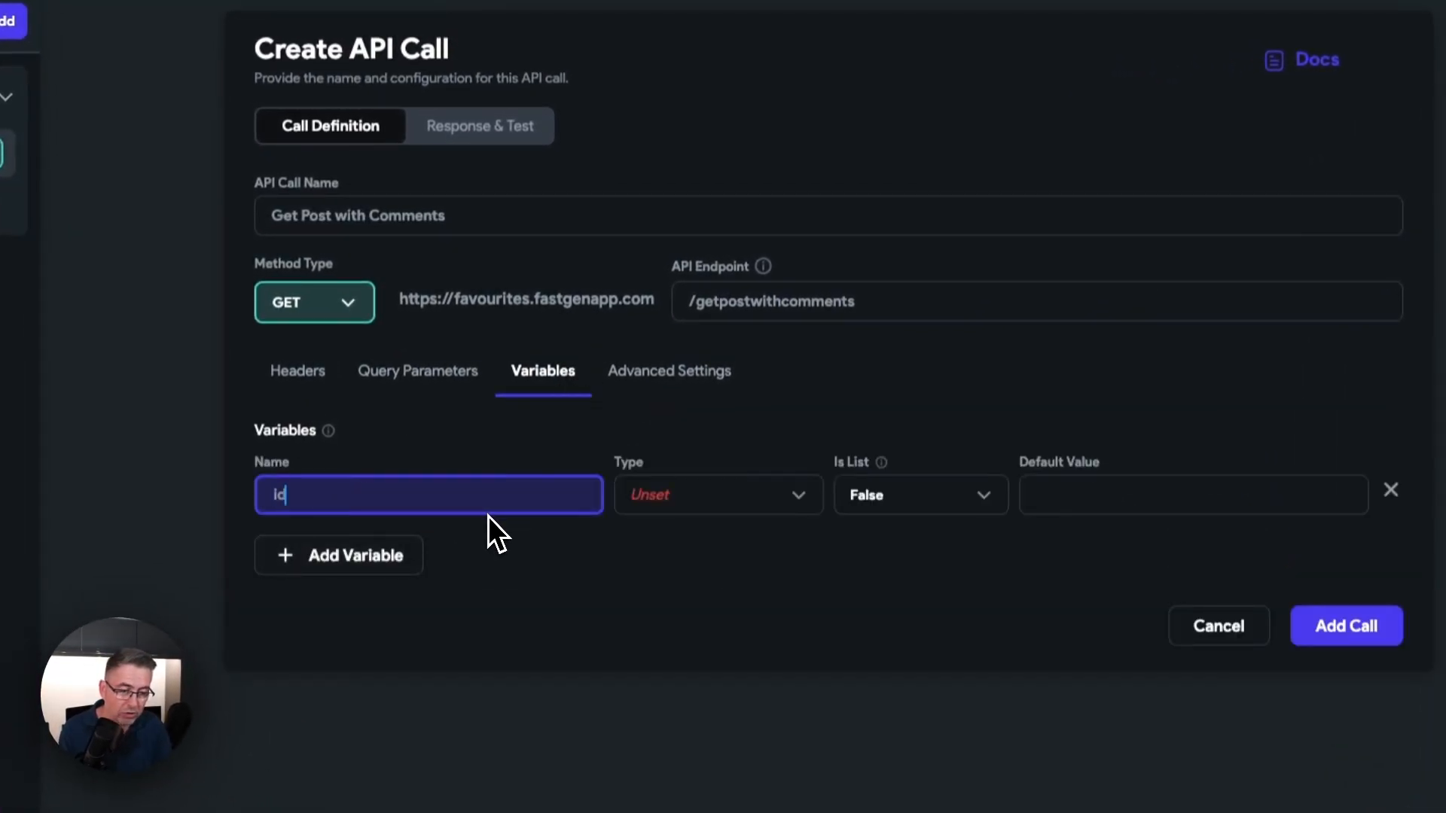
pyautogui.click(685, 497)
pyautogui.click(691, 542)
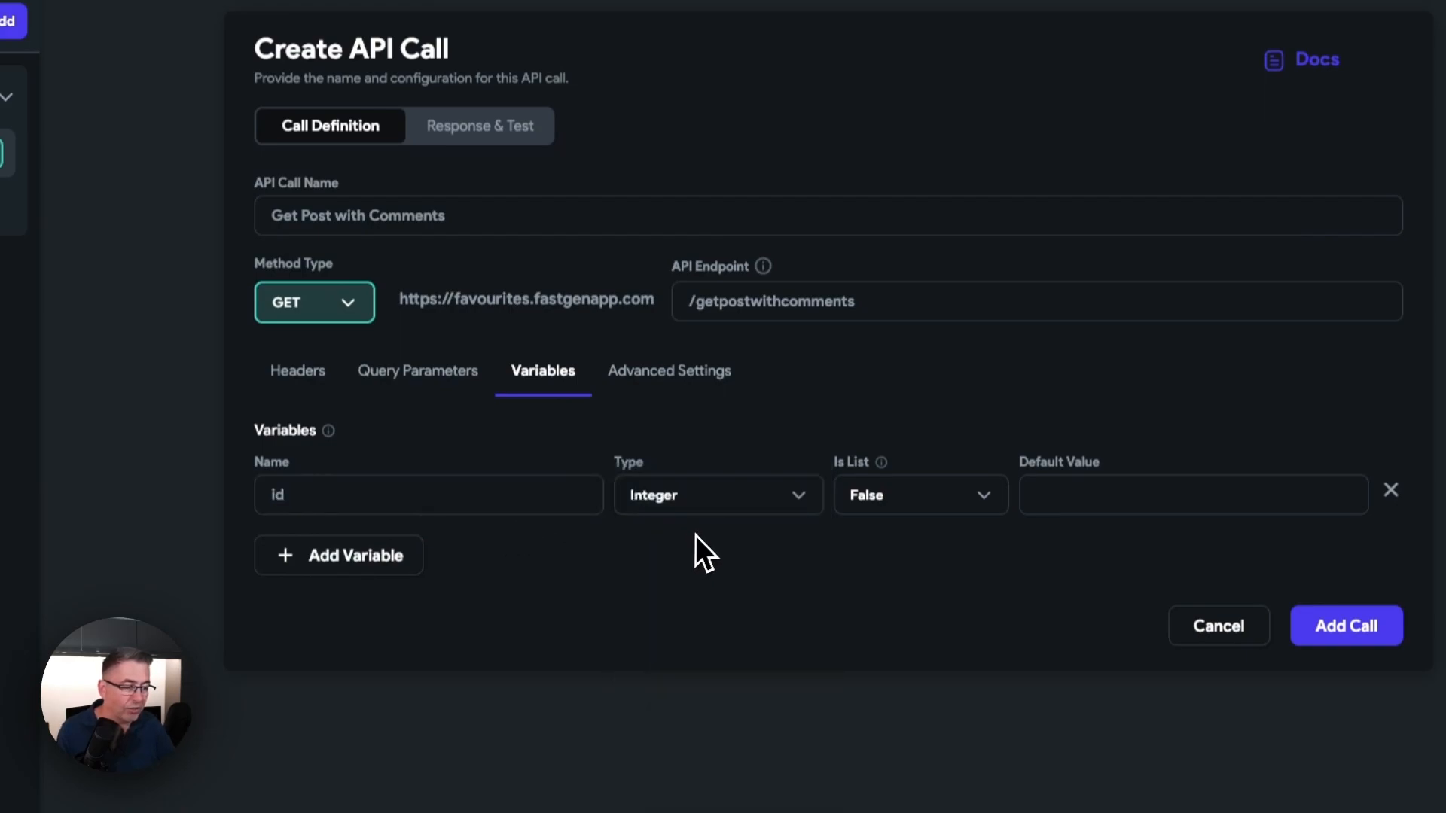
# Step: Add a query parameter named id that takes its value from the id variable, and add the call to the group
pyautogui.click(413, 375)
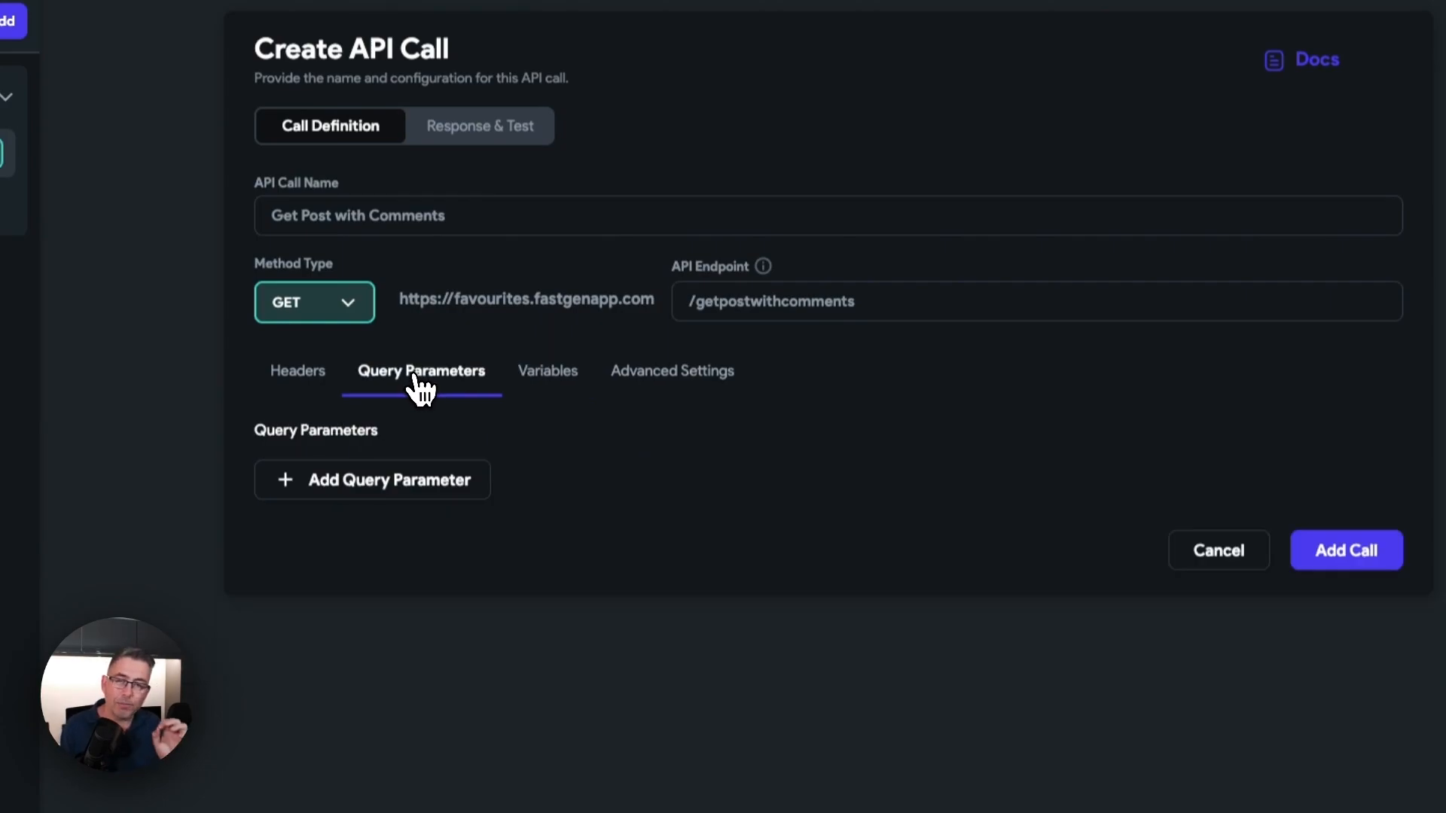
pyautogui.click(369, 490)
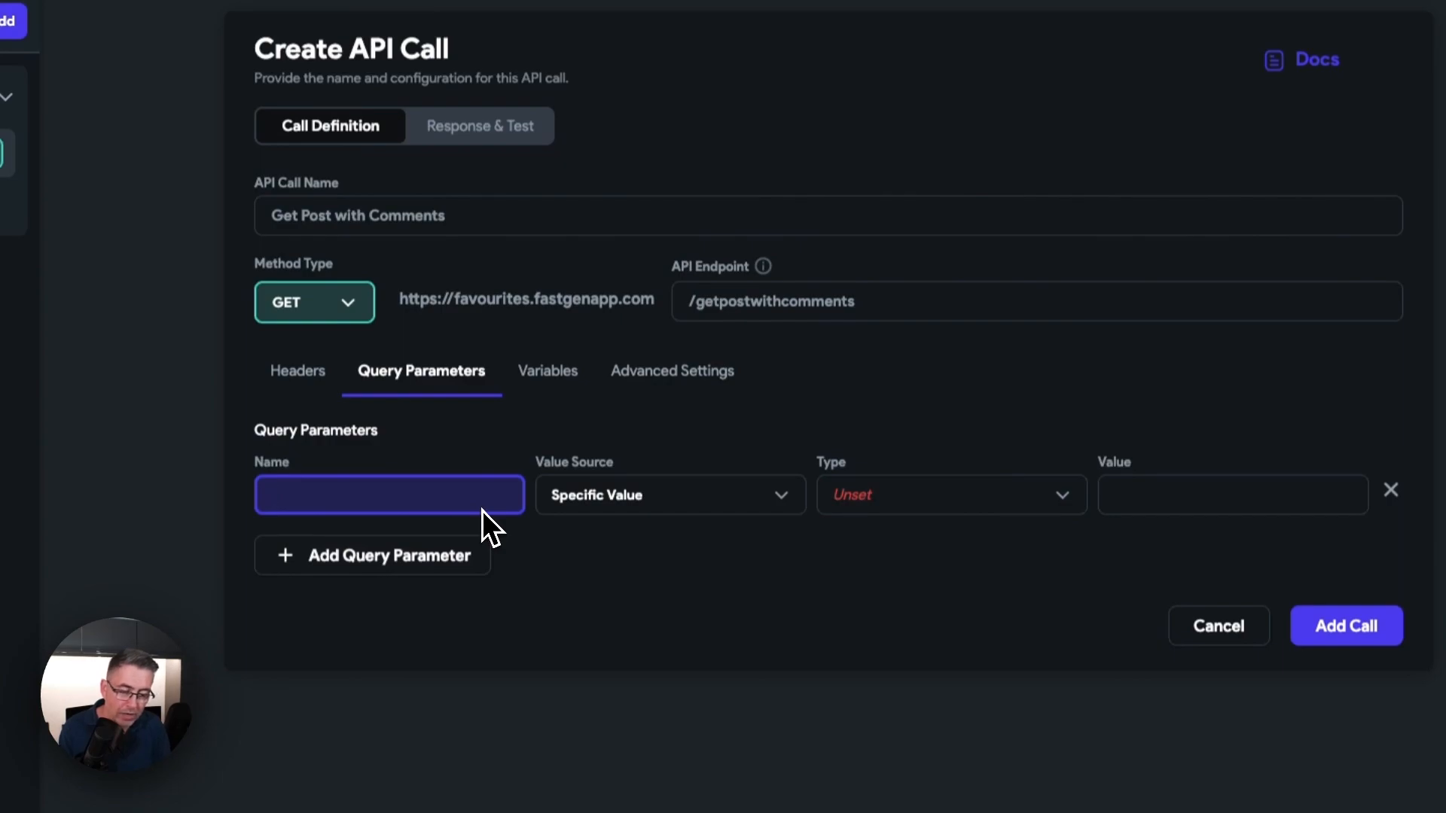
pyautogui.write('id')
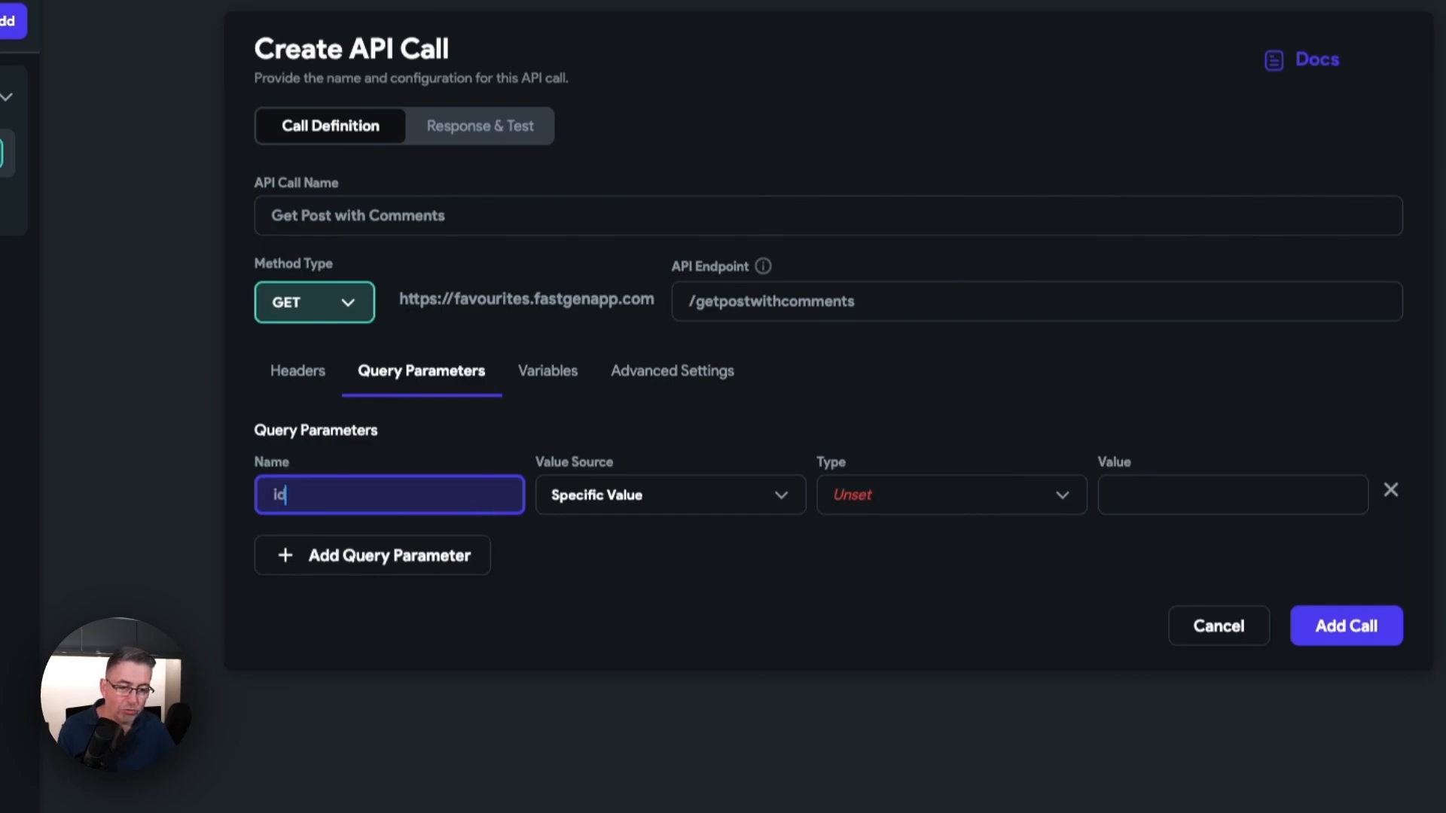
pyautogui.click(639, 508)
pyautogui.click(643, 550)
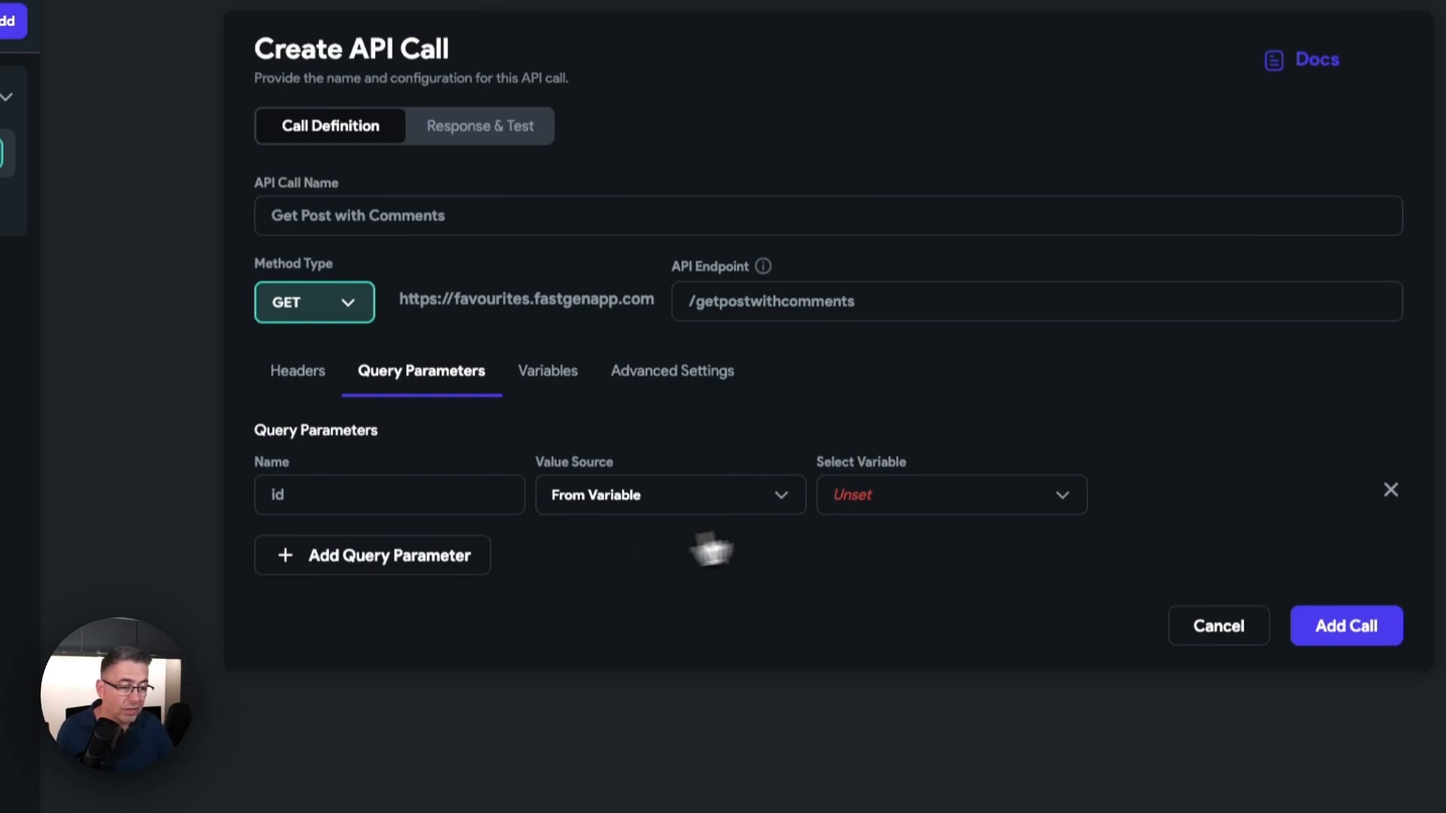
pyautogui.click(900, 517)
pyautogui.click(913, 512)
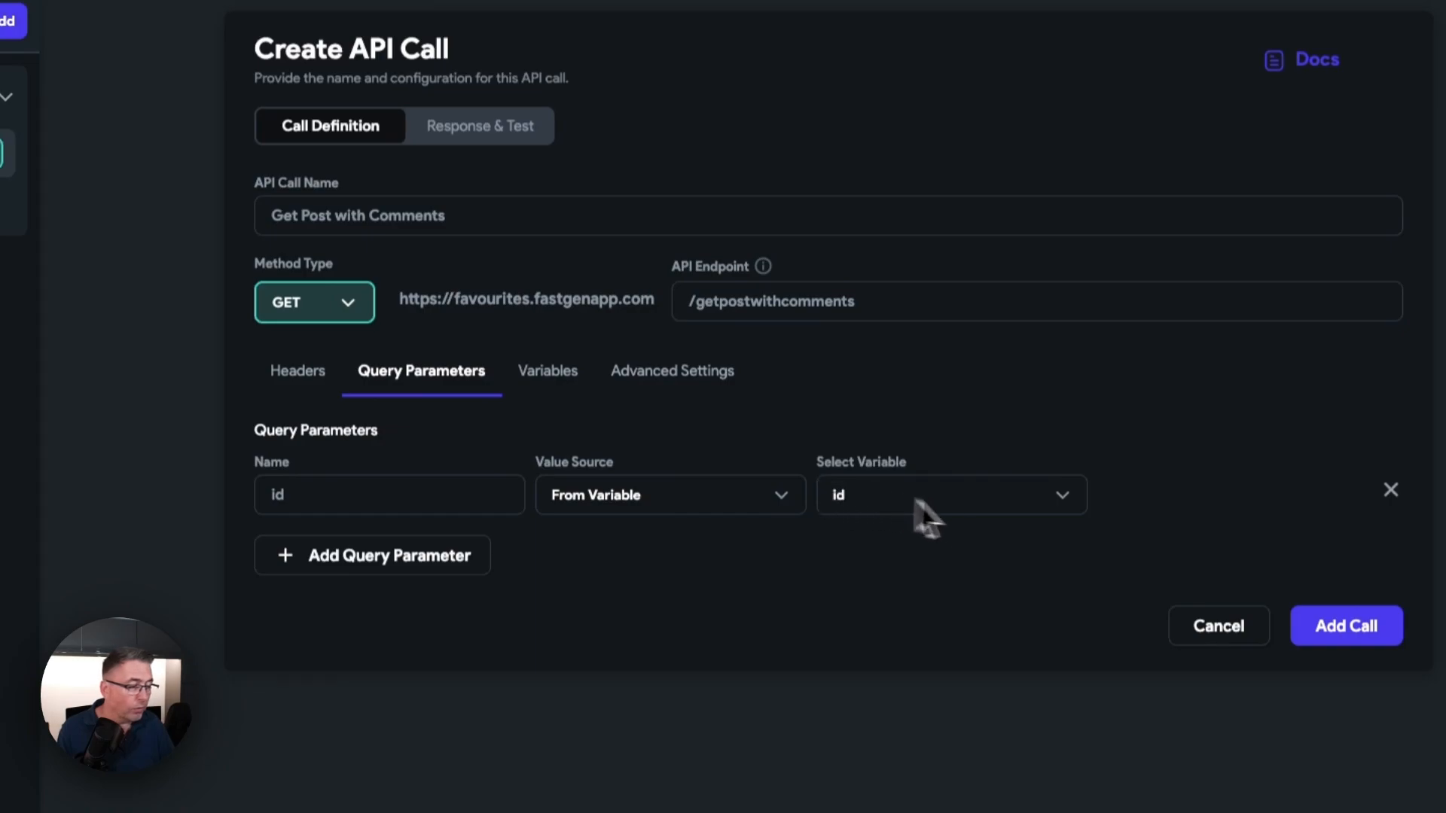
pyautogui.click(1329, 640)
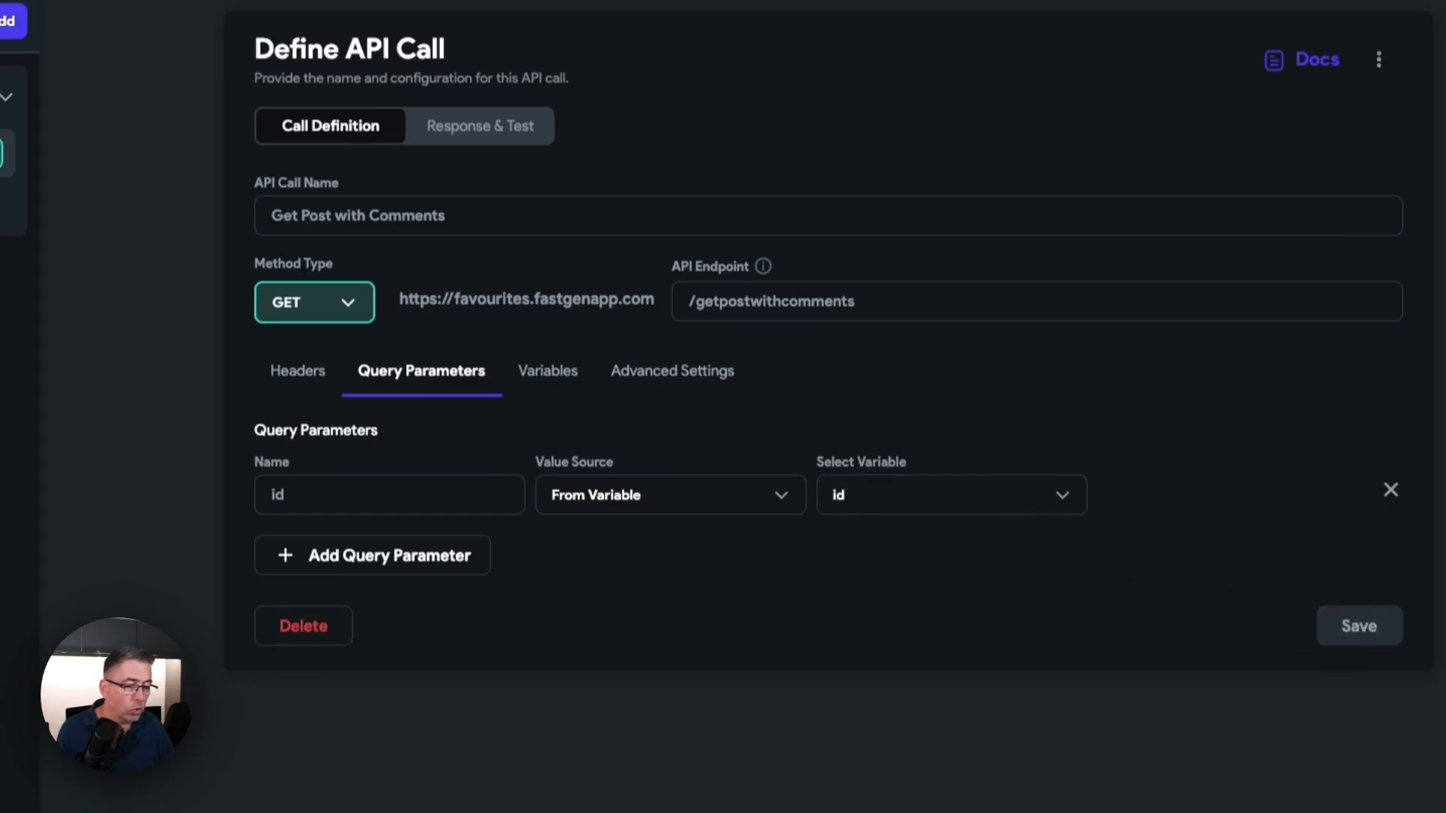
# Step: Test the Get Post with Comments API call with the id variable set to 1
pyautogui.click(606, 154)
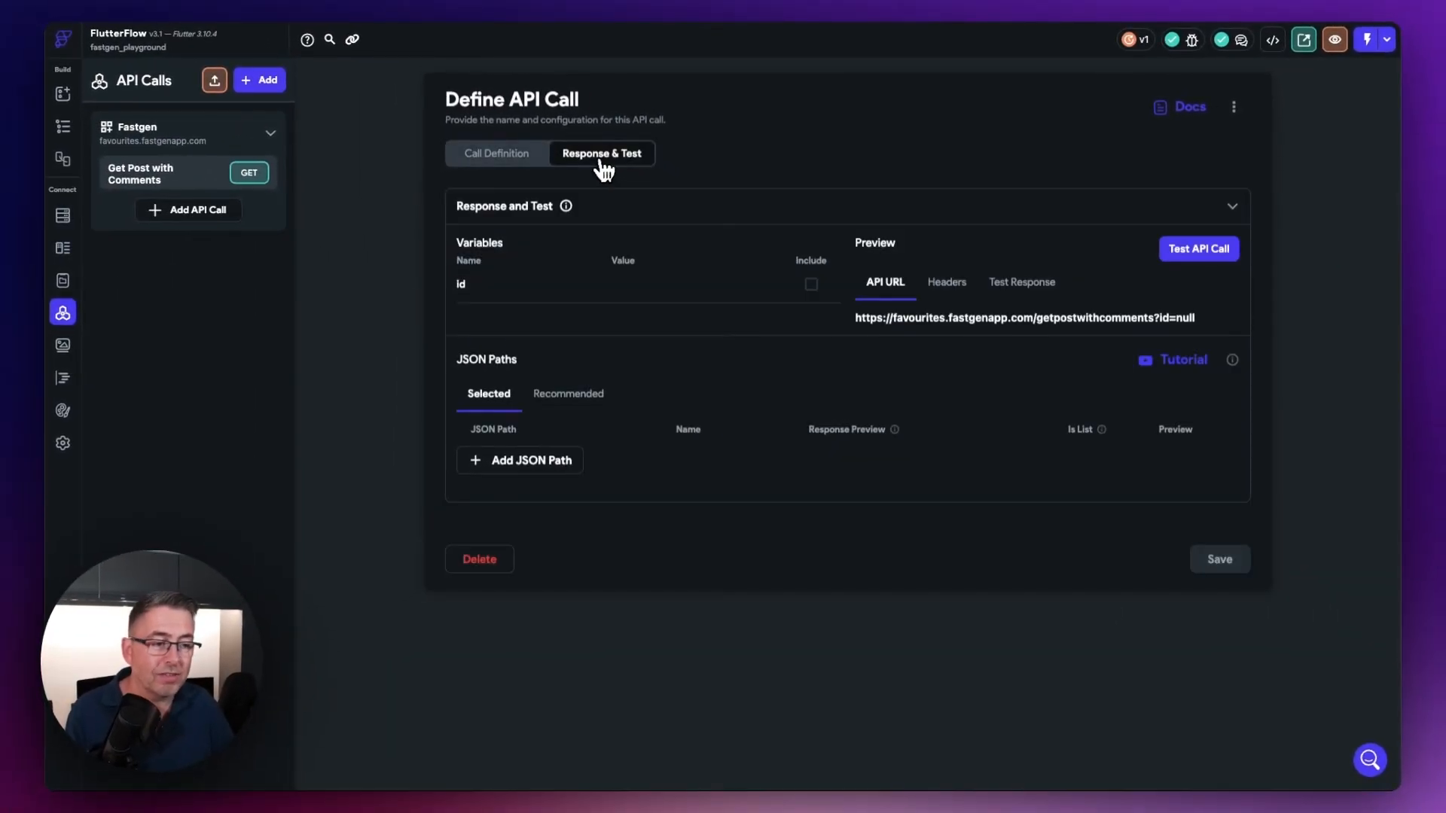
pyautogui.click(634, 282)
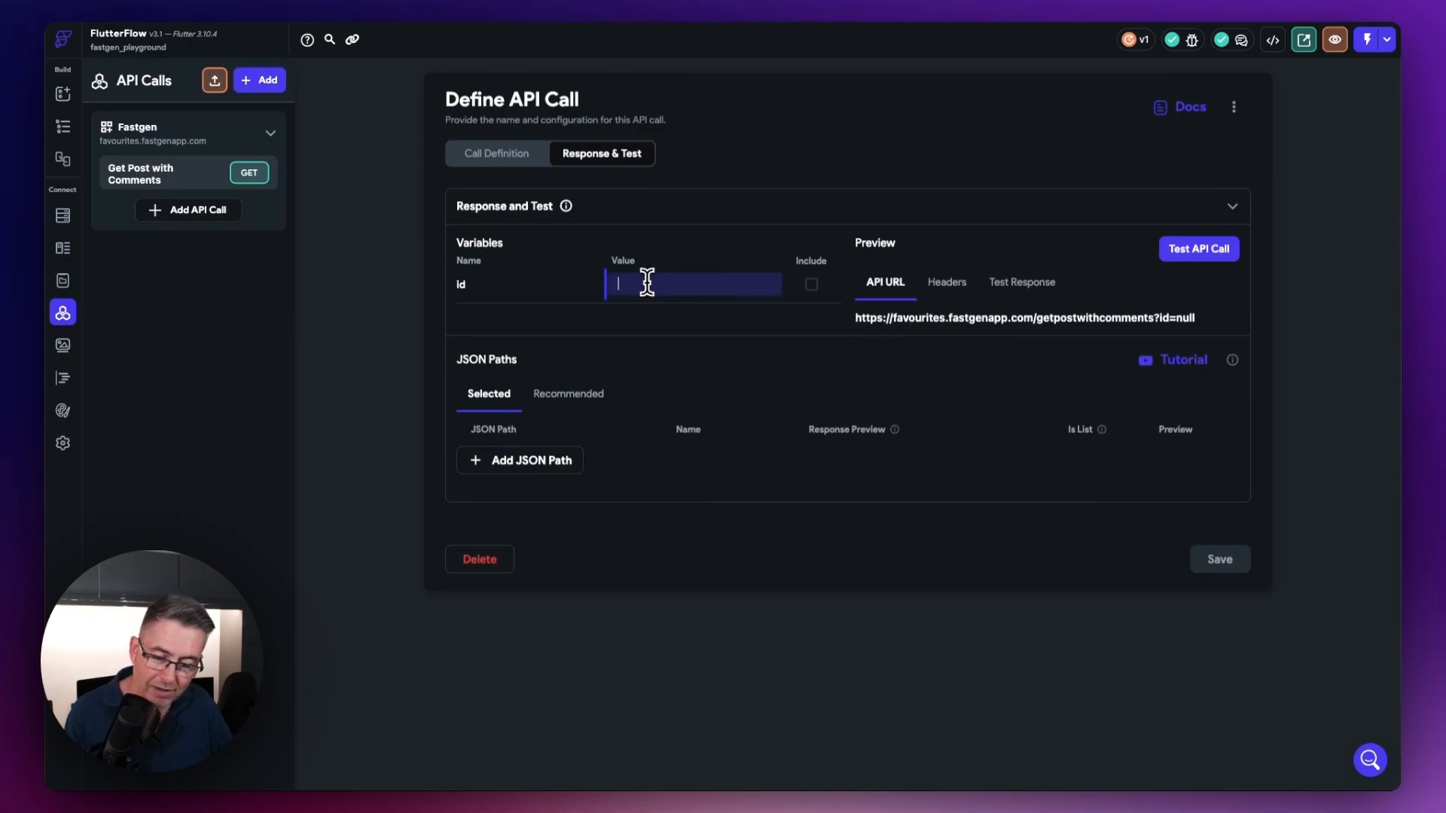
pyautogui.write('1')
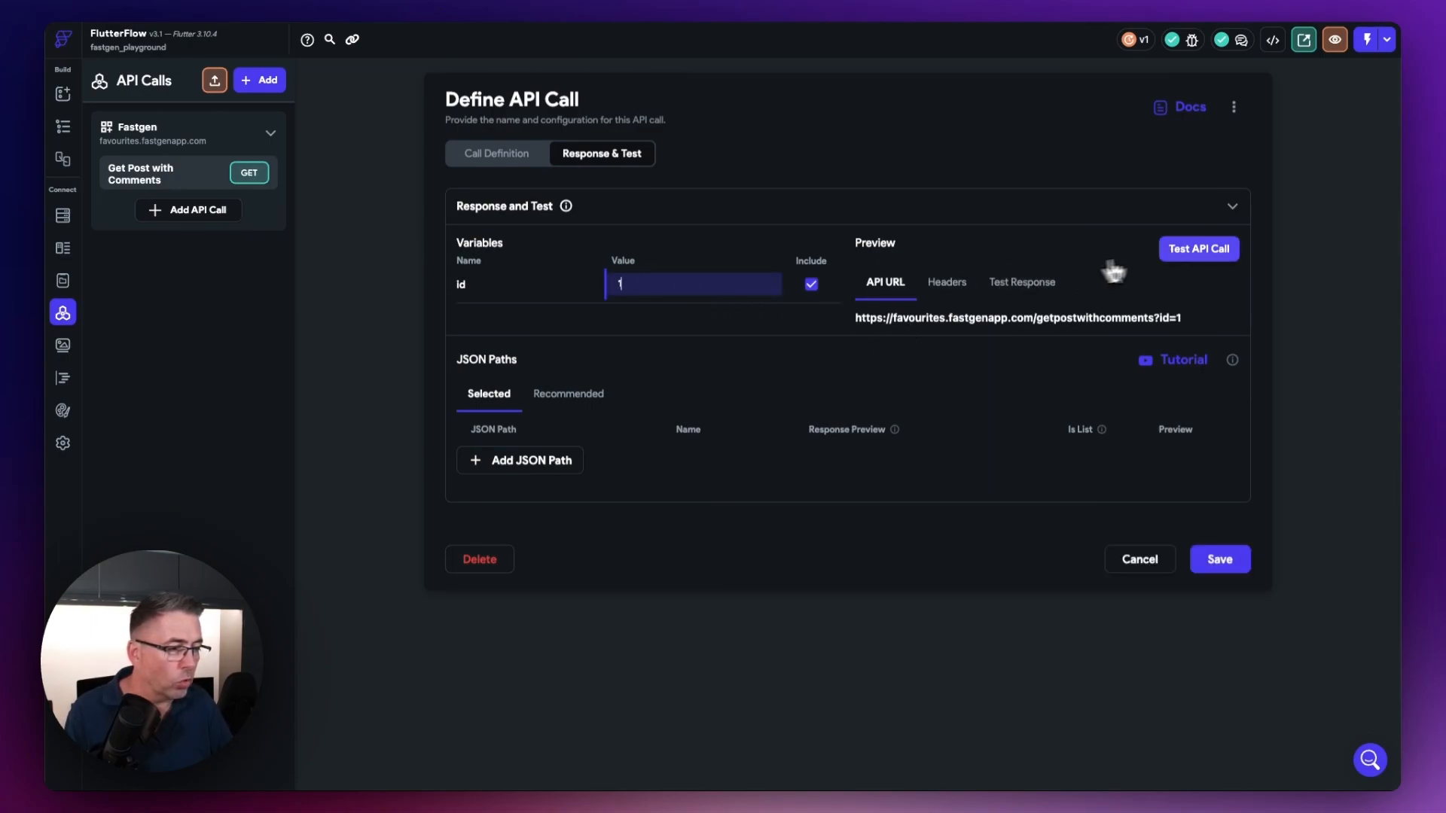
pyautogui.click(1198, 249)
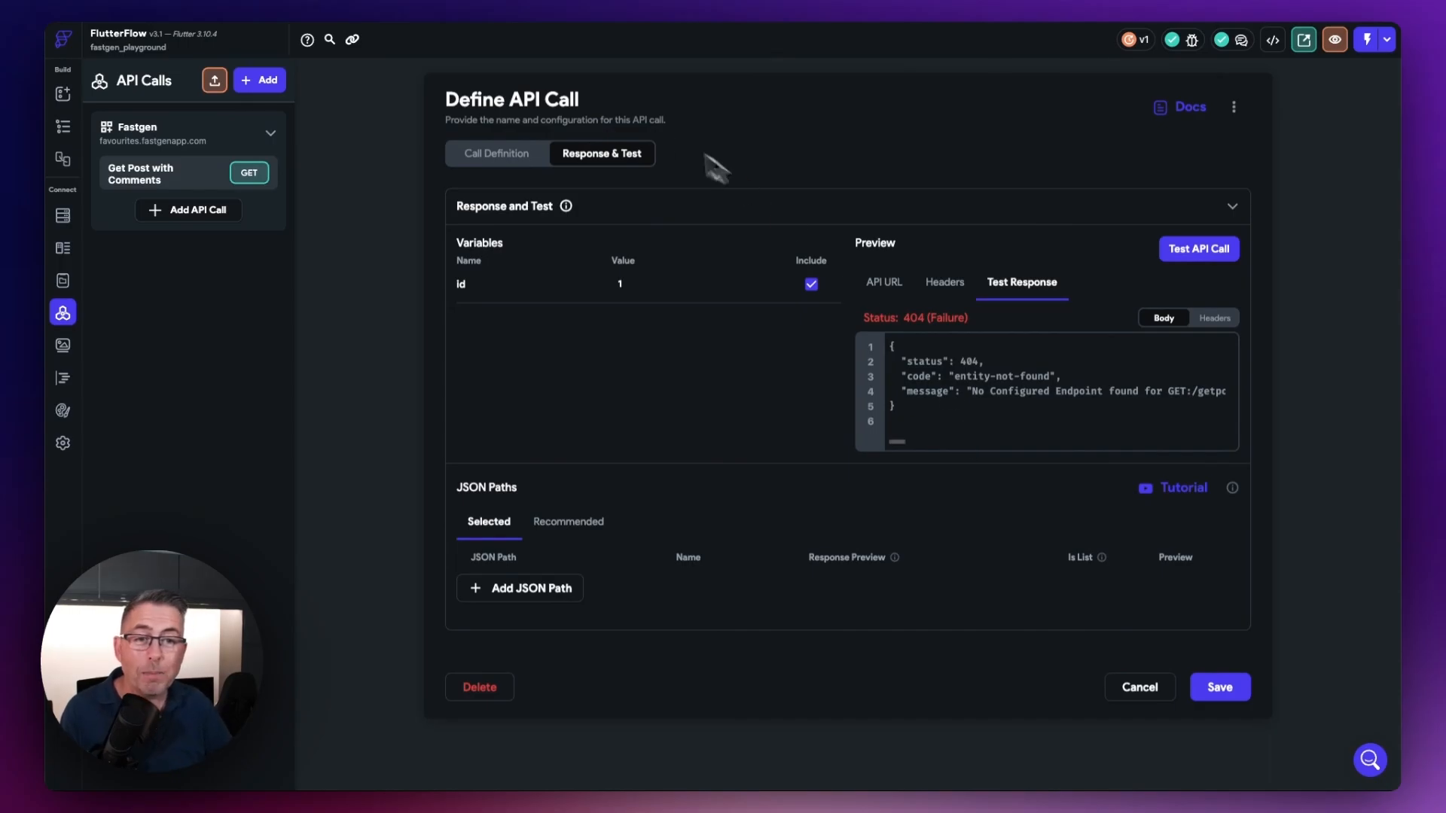
# Step: Switch to Fastgen, leave debug mode and deploy the Get Comment route to live
pyautogui.click(370, 2)
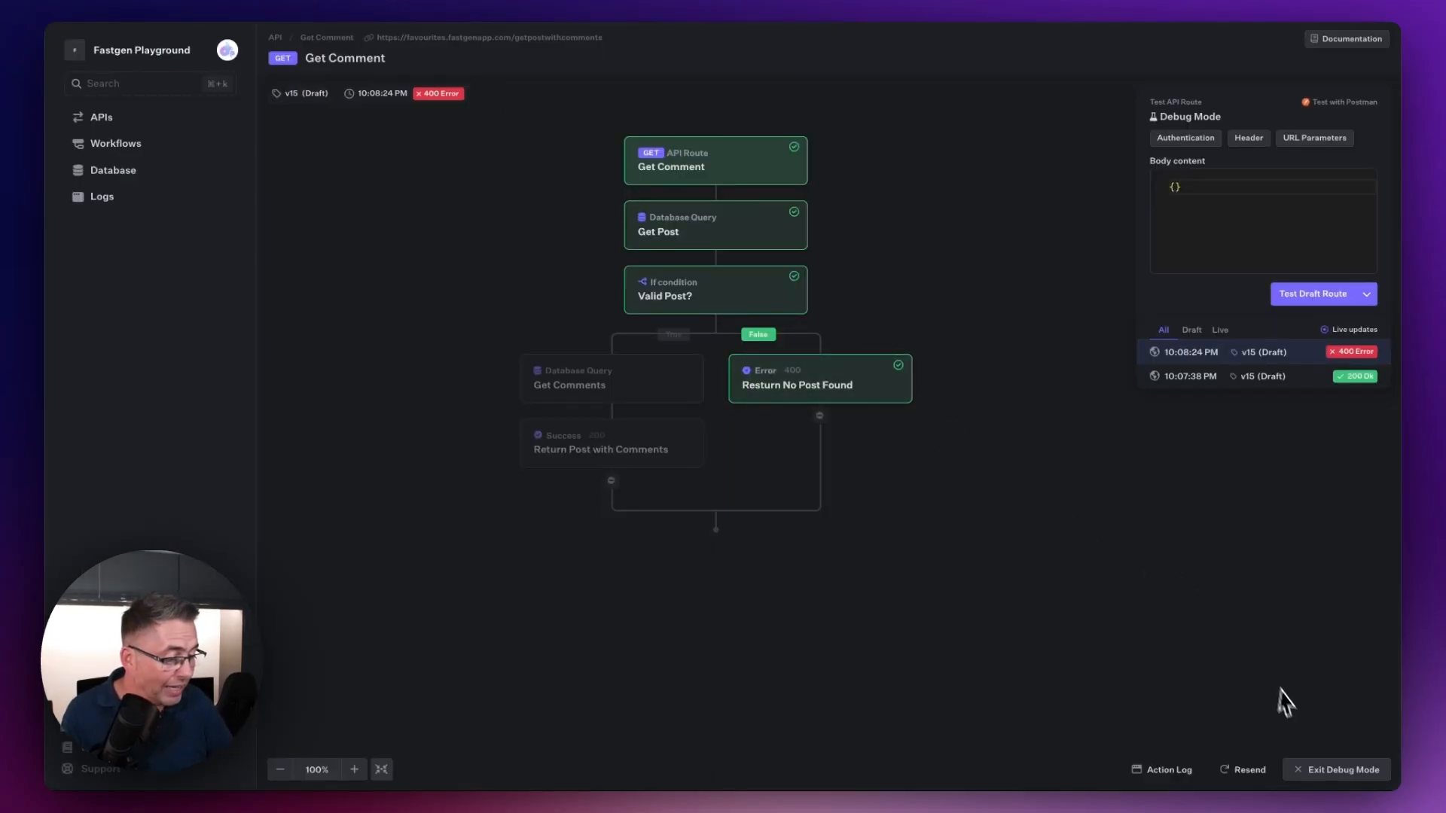
pyautogui.click(1329, 776)
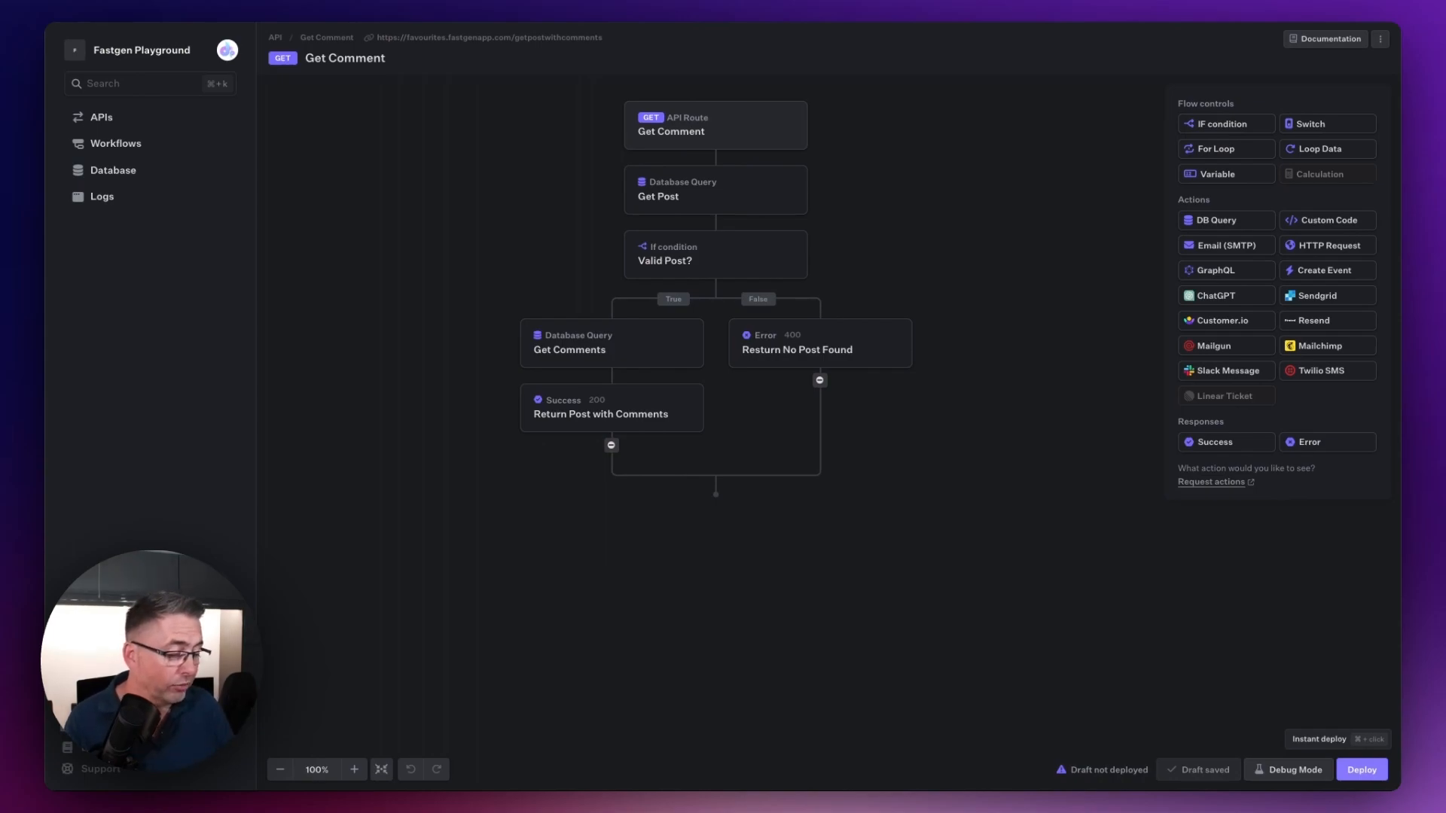
pyautogui.click(1364, 772)
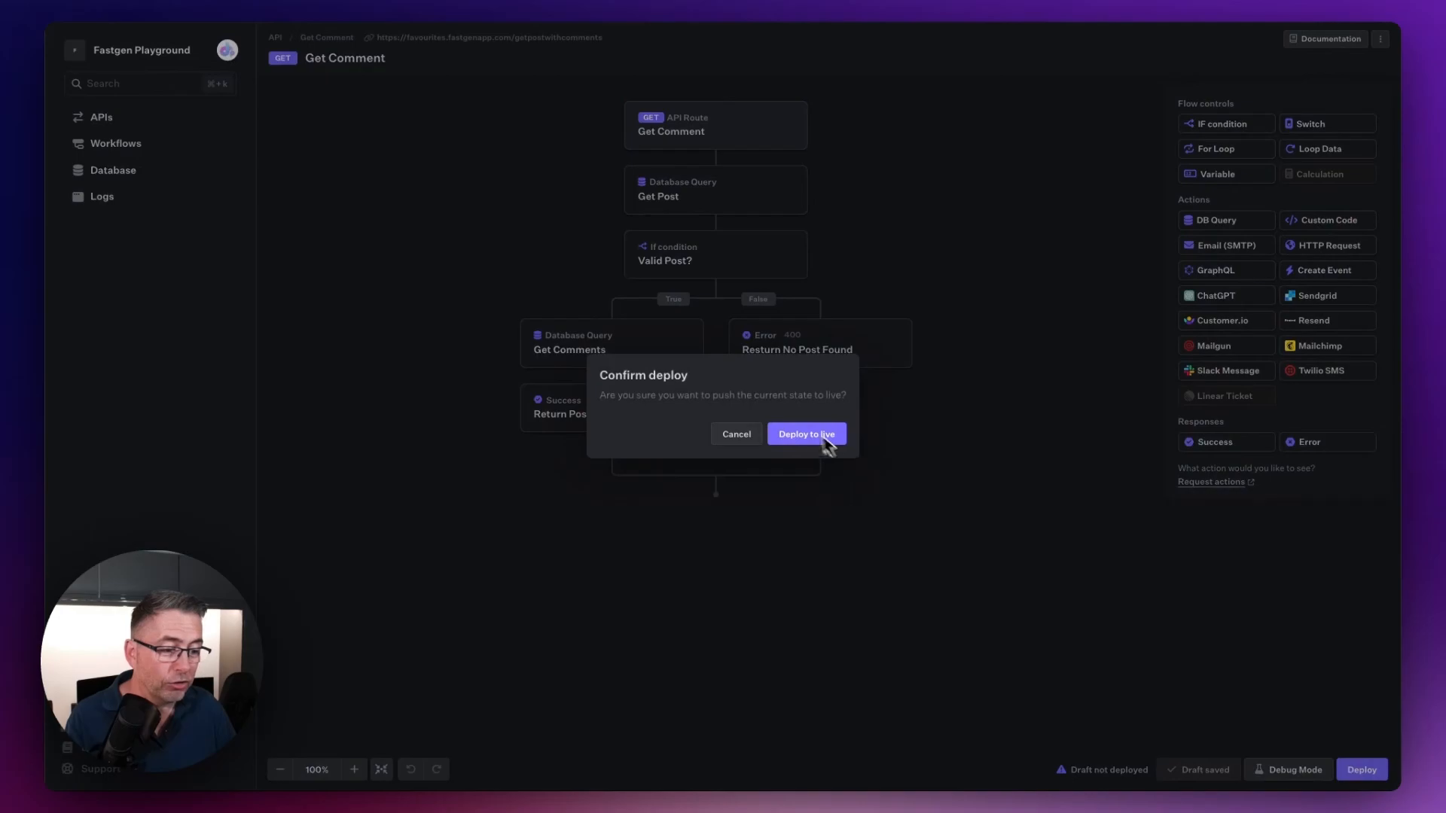
pyautogui.click(804, 434)
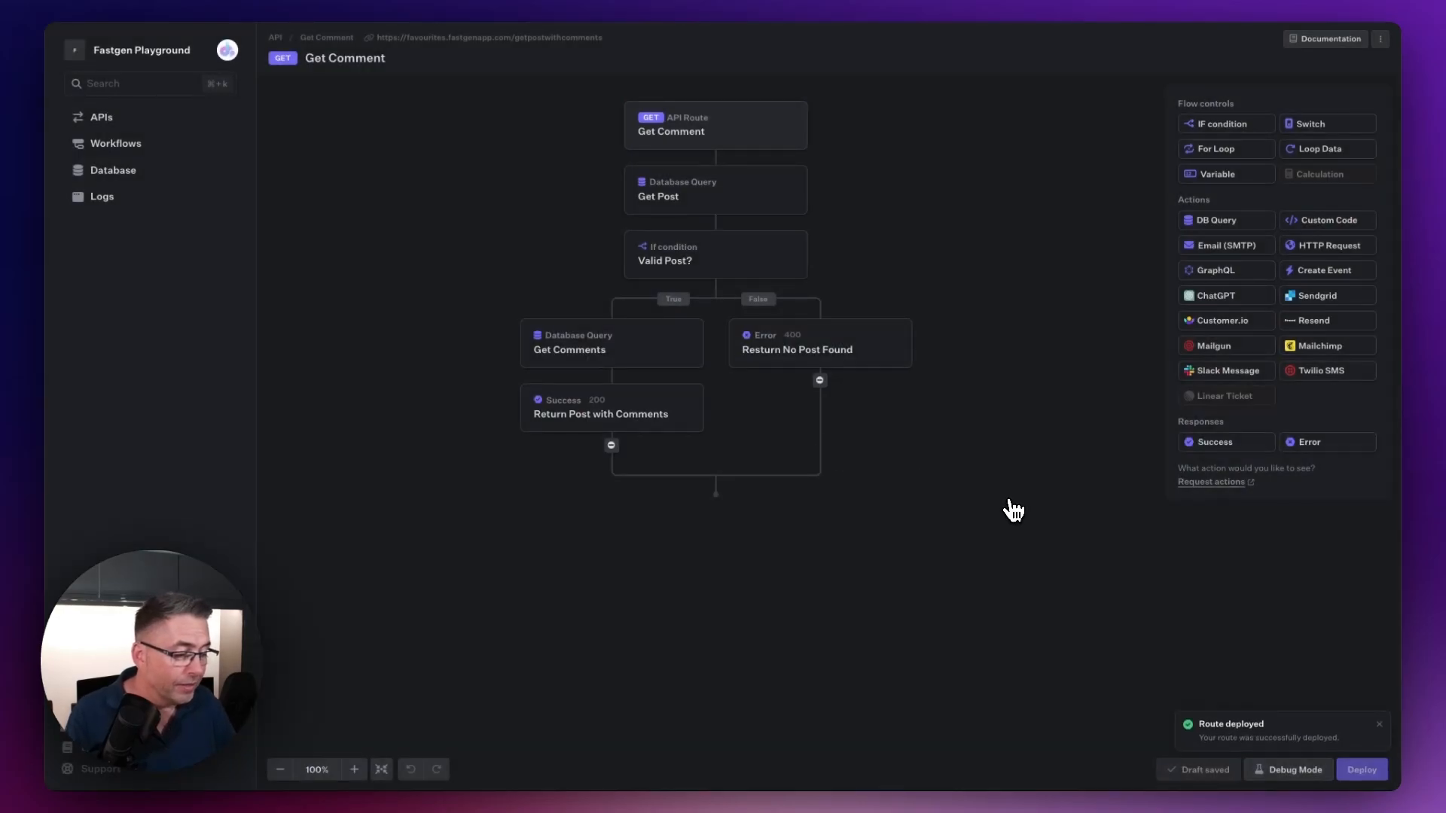
# Step: Return to FlutterFlow, retest the Get Post with Comments call to review its response body, and save the call
pyautogui.click(499, 2)
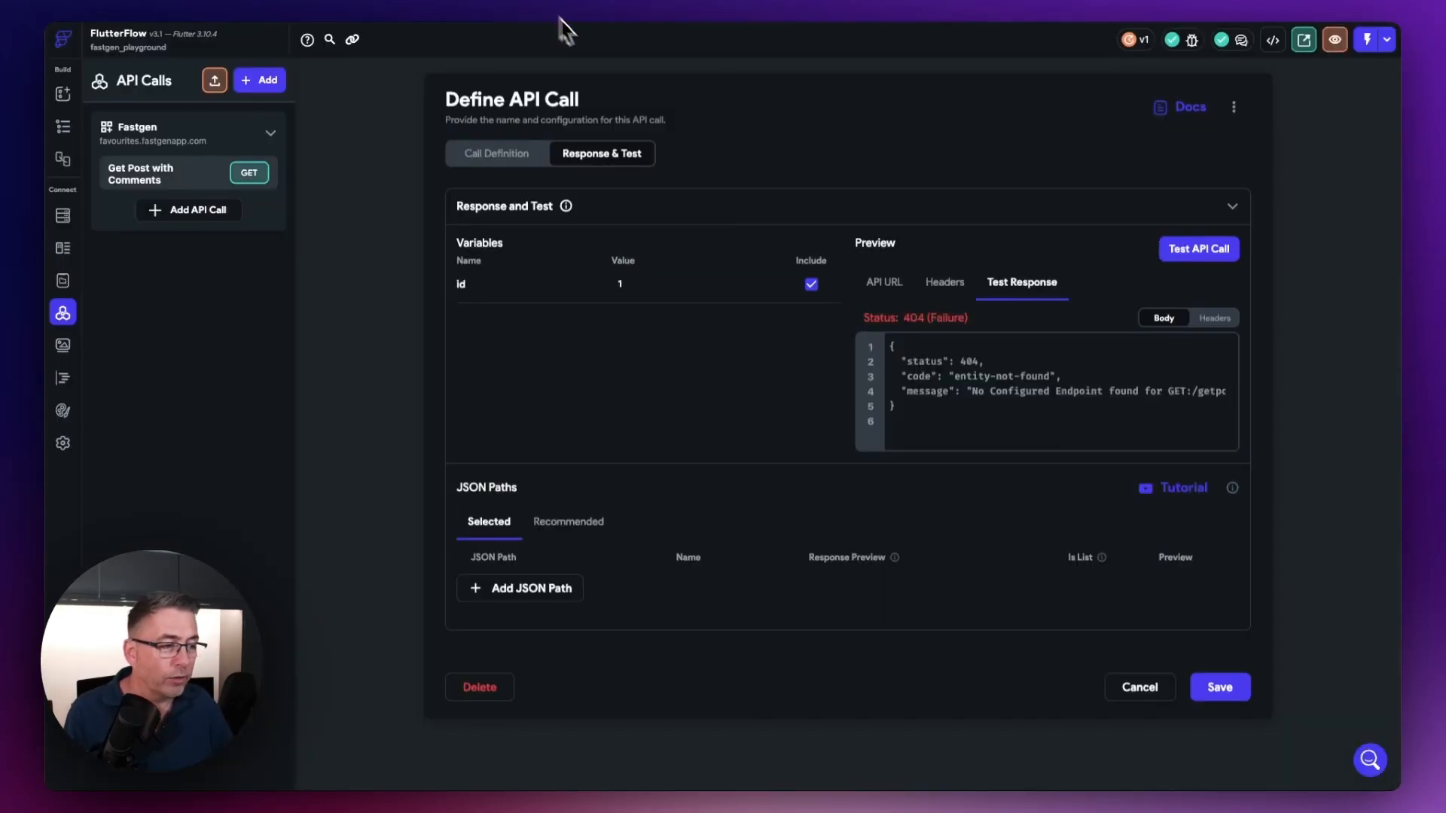
pyautogui.click(1196, 255)
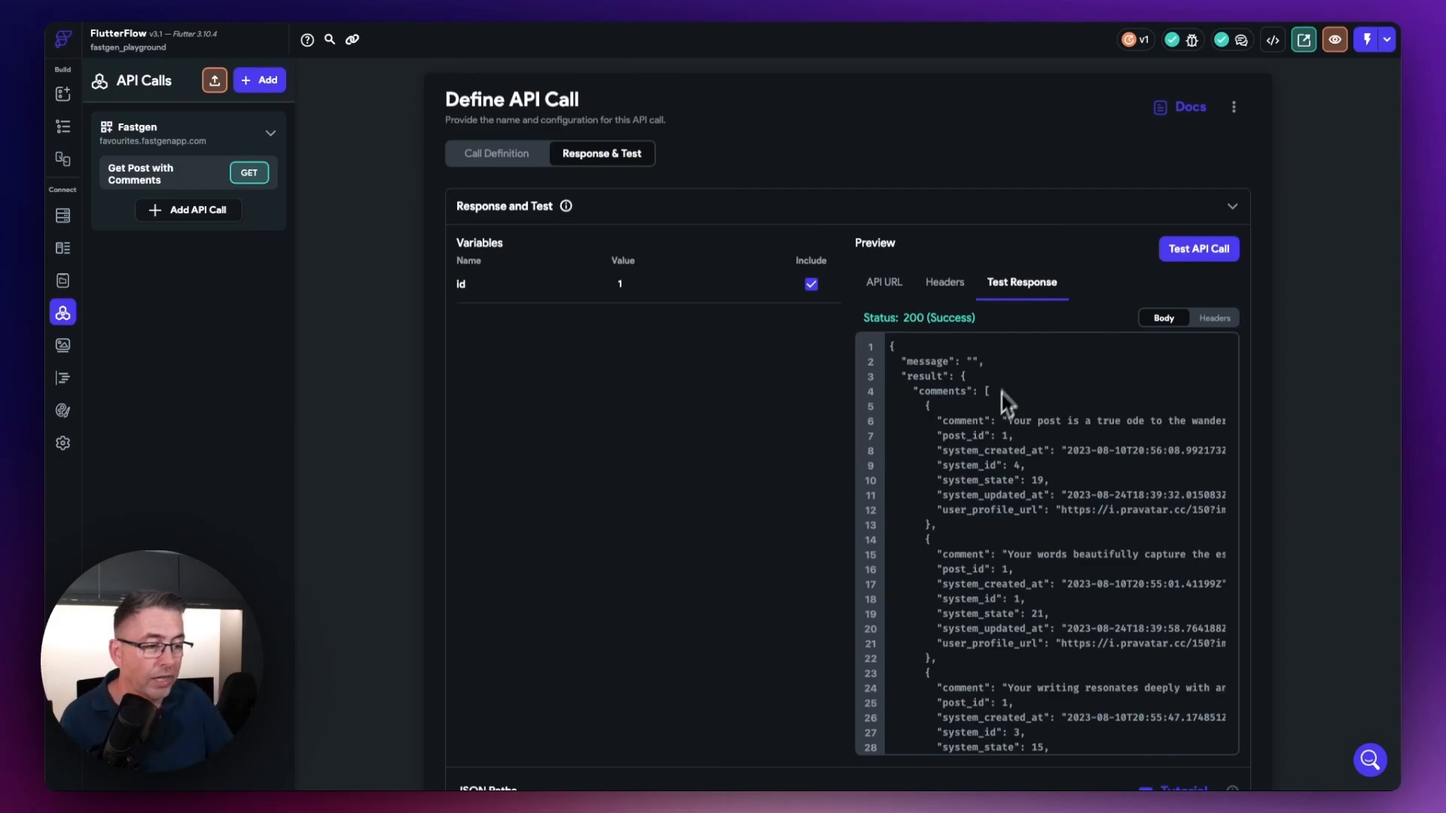
pyautogui.scroll(-5, 1004, 462)
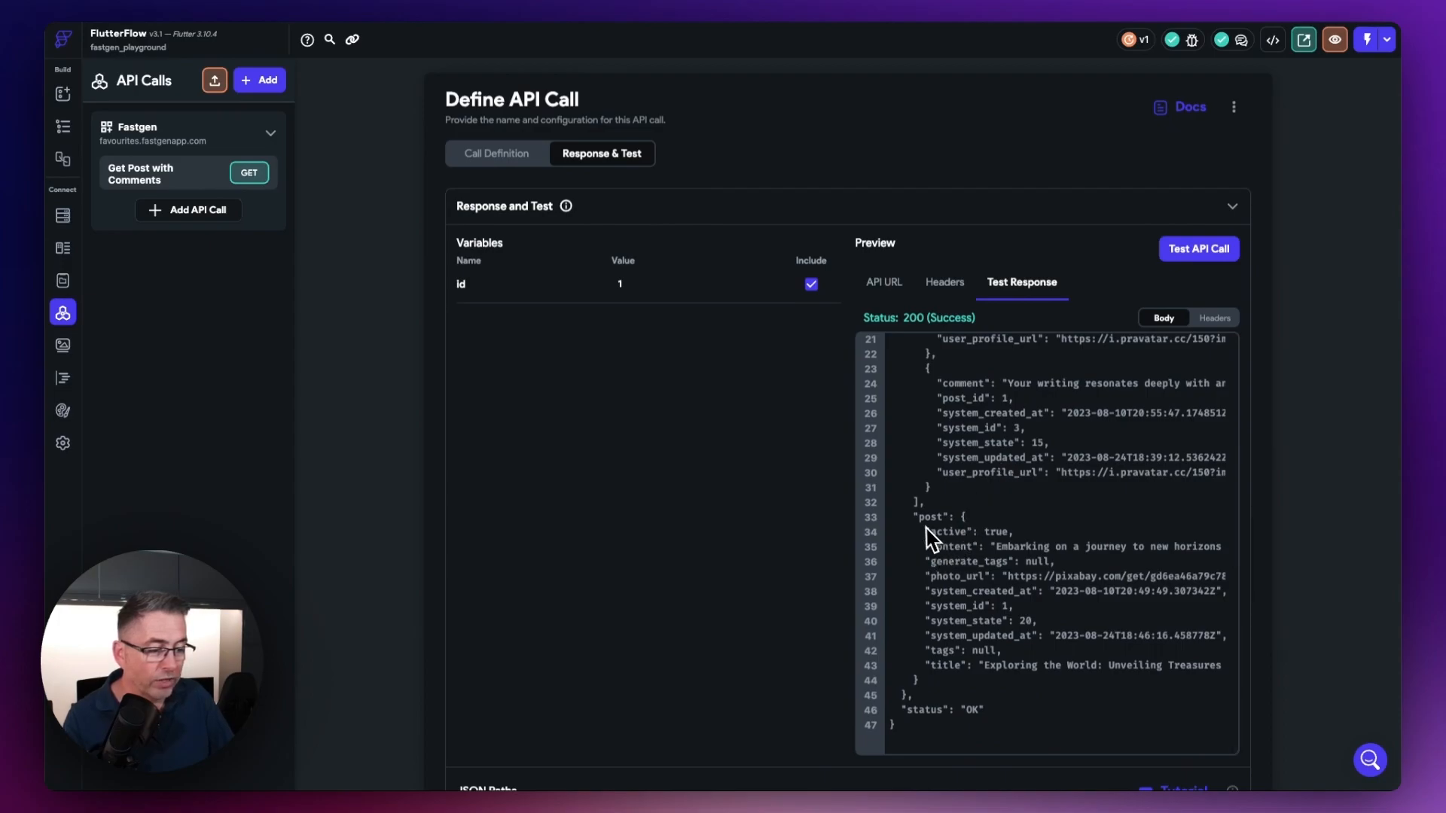
pyautogui.scroll(5, 969, 631)
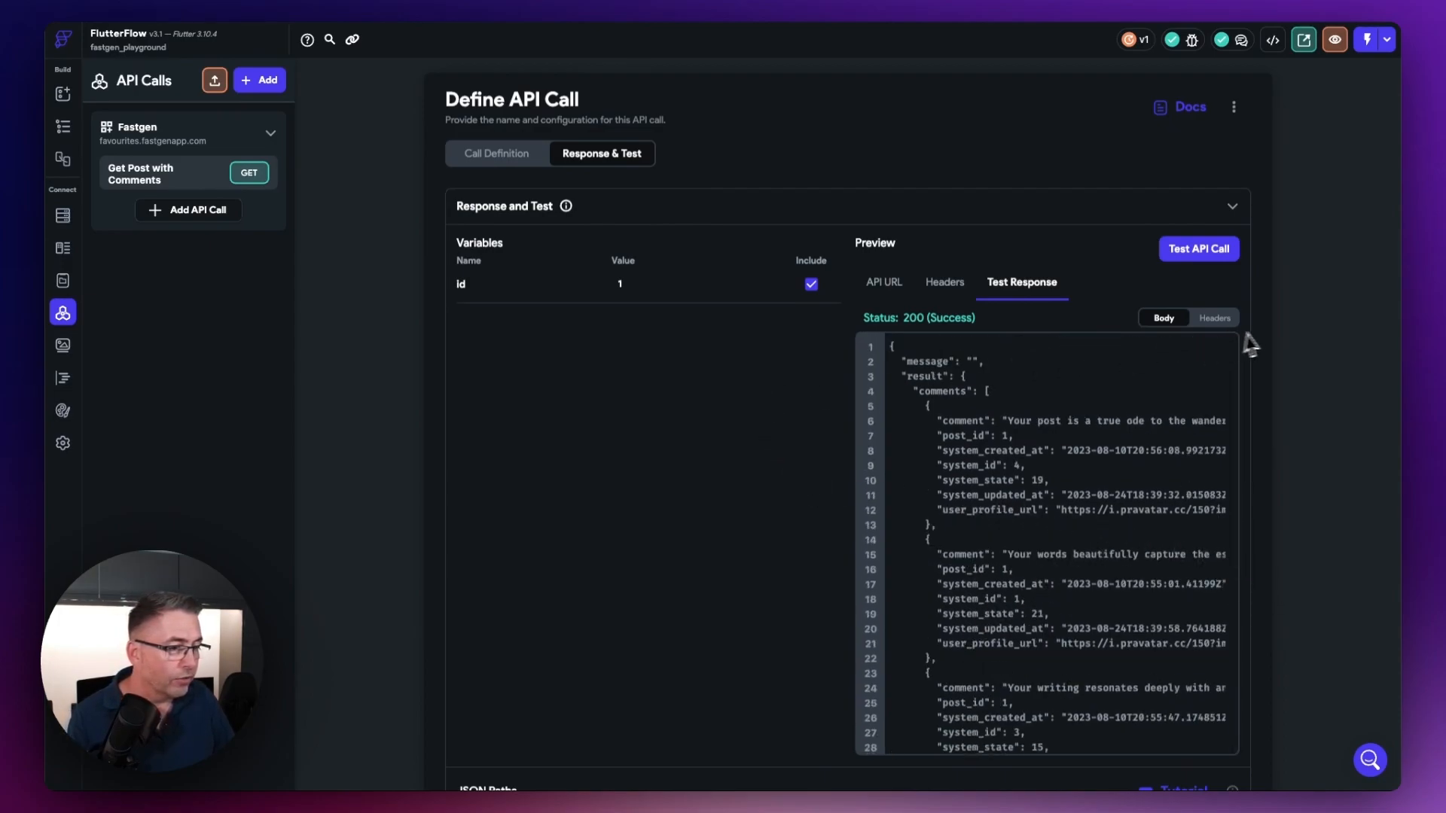
pyautogui.click(1233, 208)
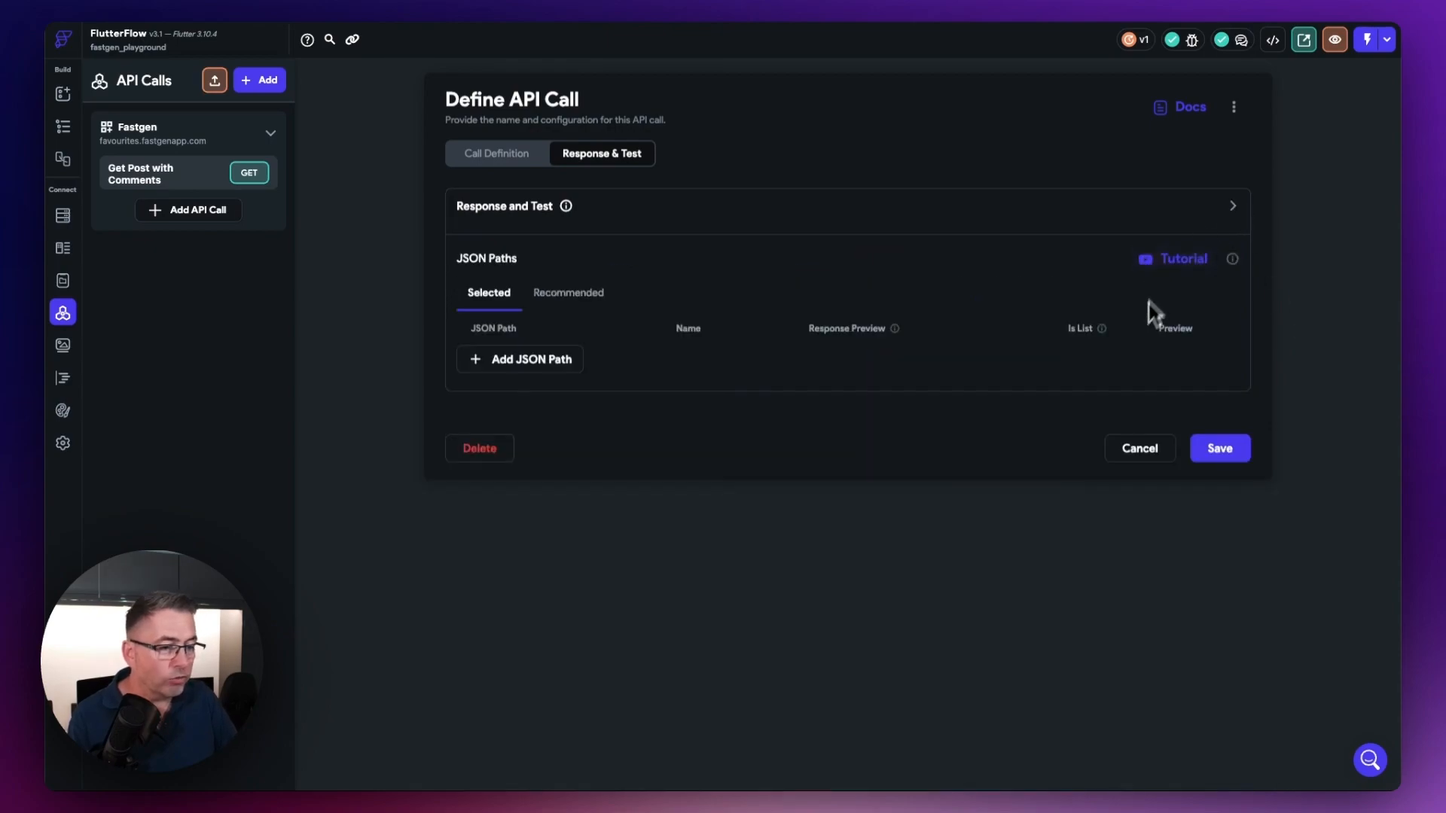
pyautogui.click(1218, 456)
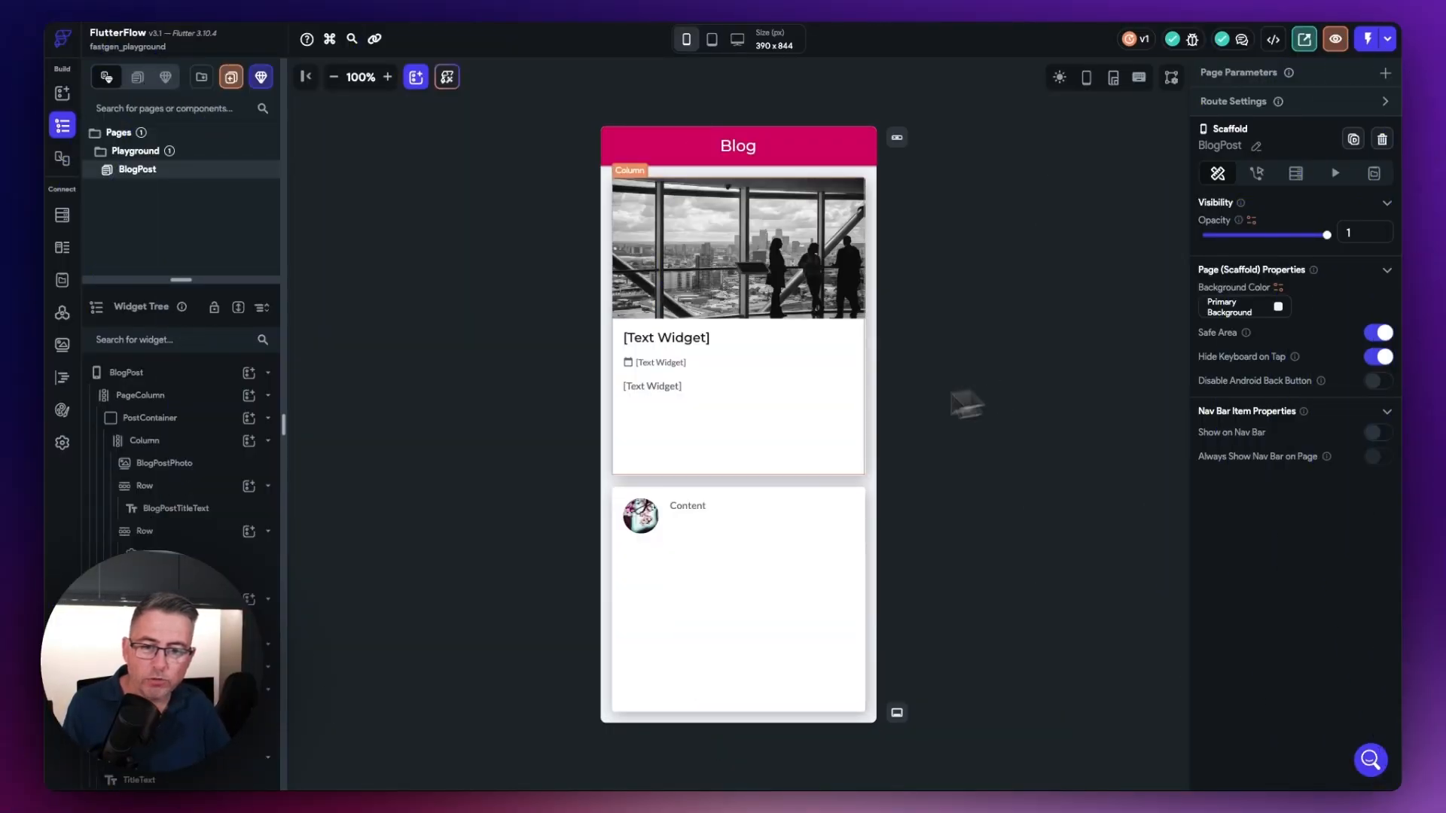
# Step: Add an API Call backend query to PageColumn using the Fastgen group's Get Post with Comments endpoint
pyautogui.click(148, 398)
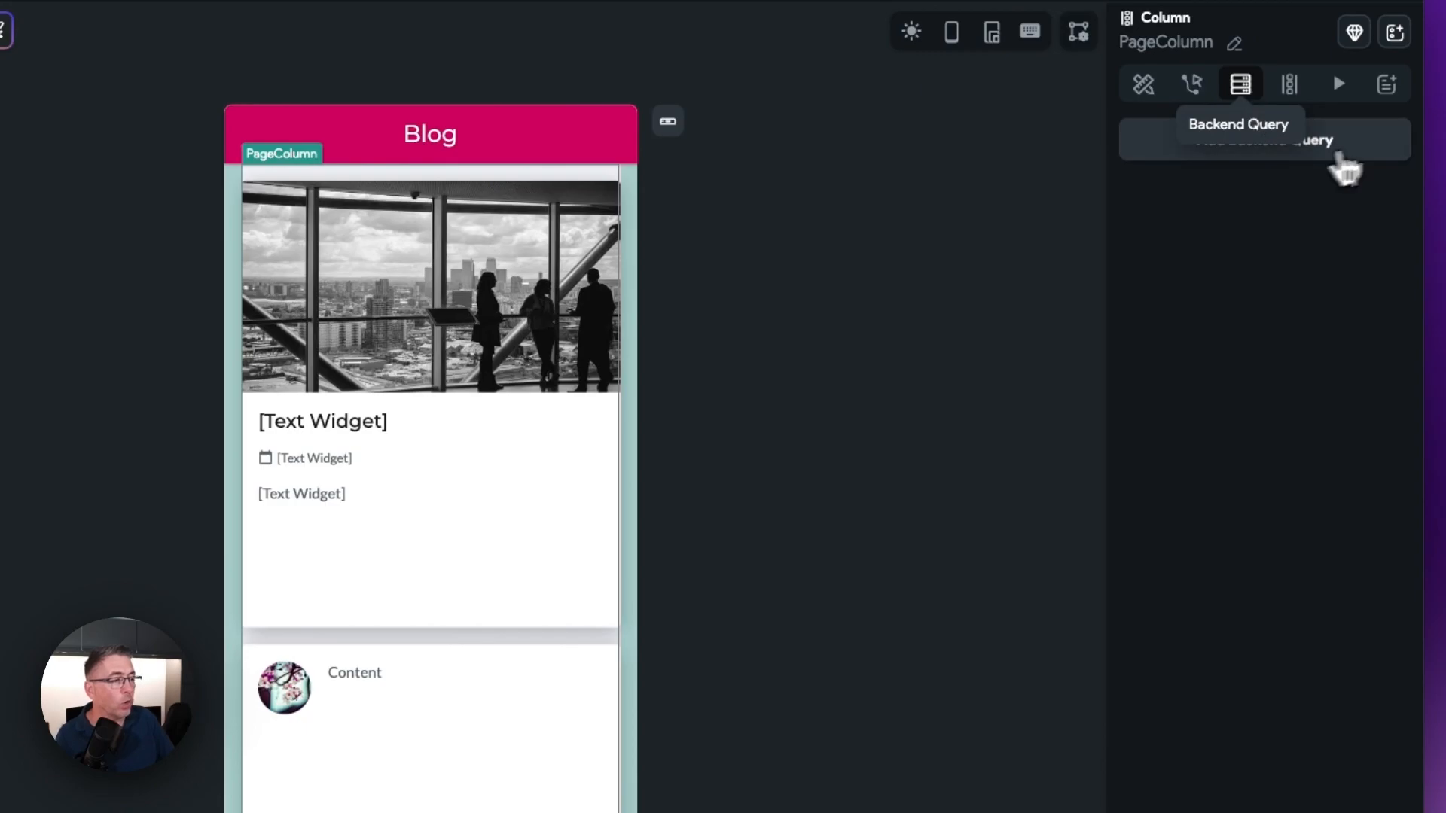
pyautogui.click(1256, 154)
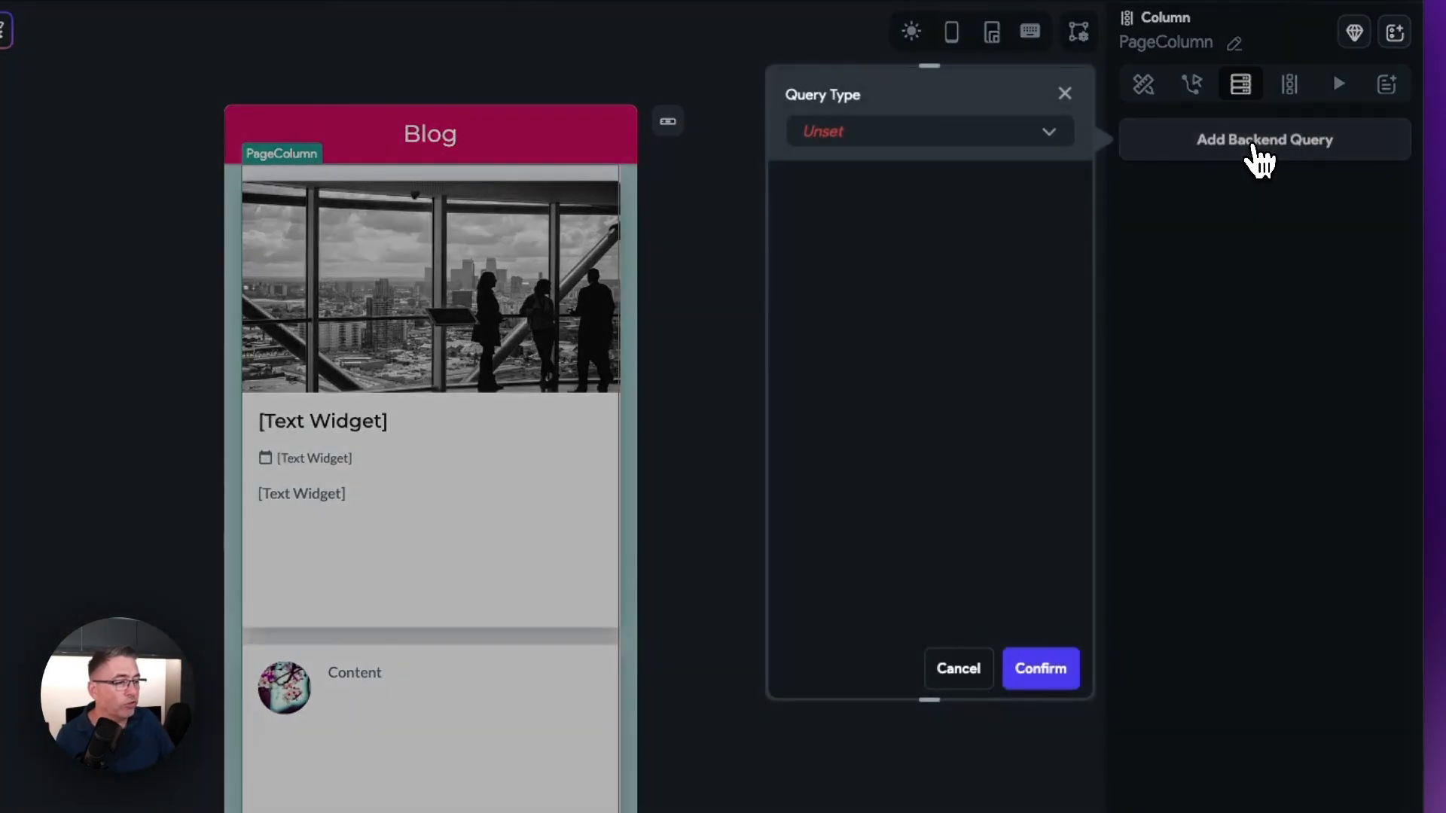
pyautogui.click(920, 134)
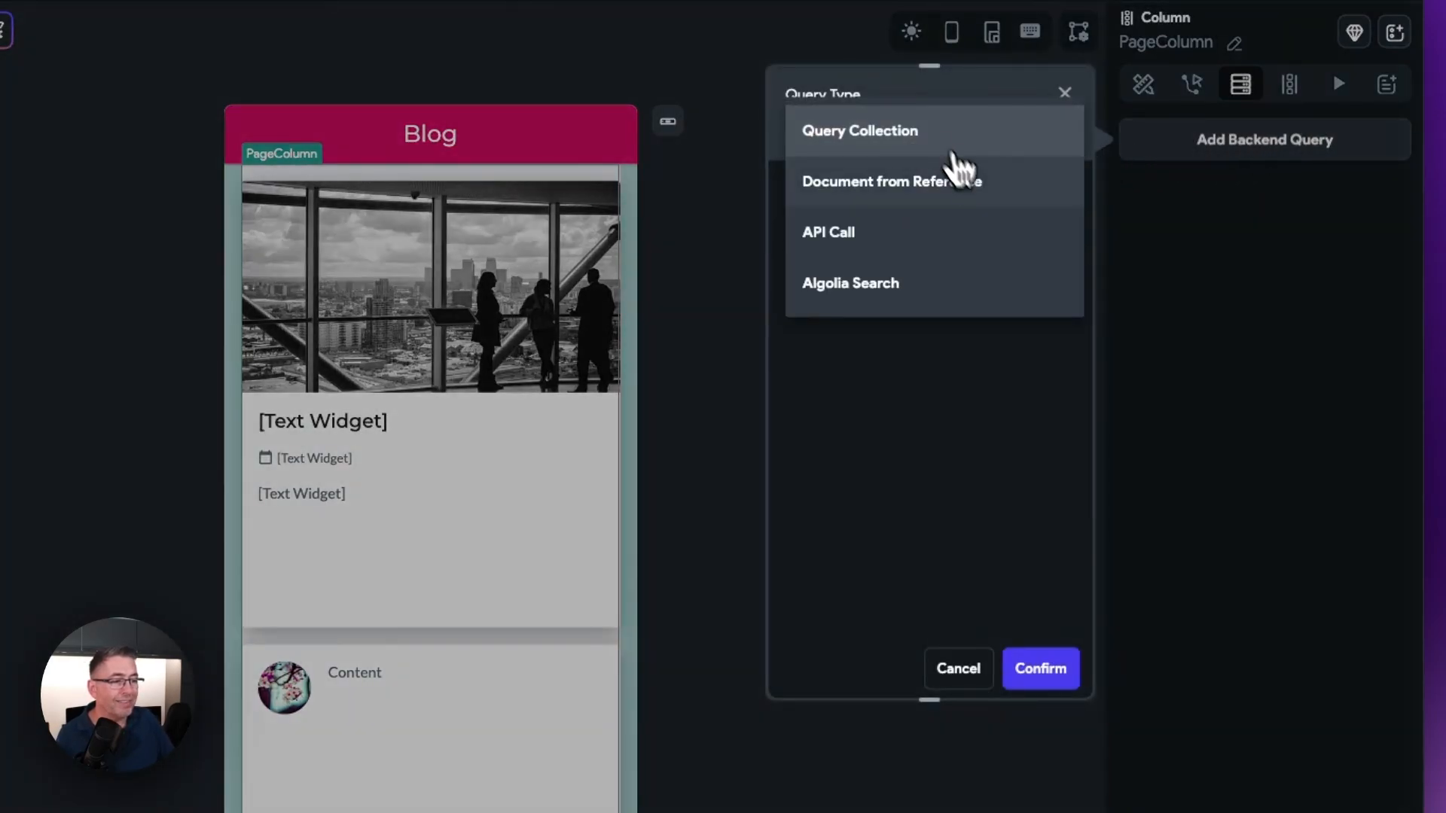
pyautogui.click(850, 249)
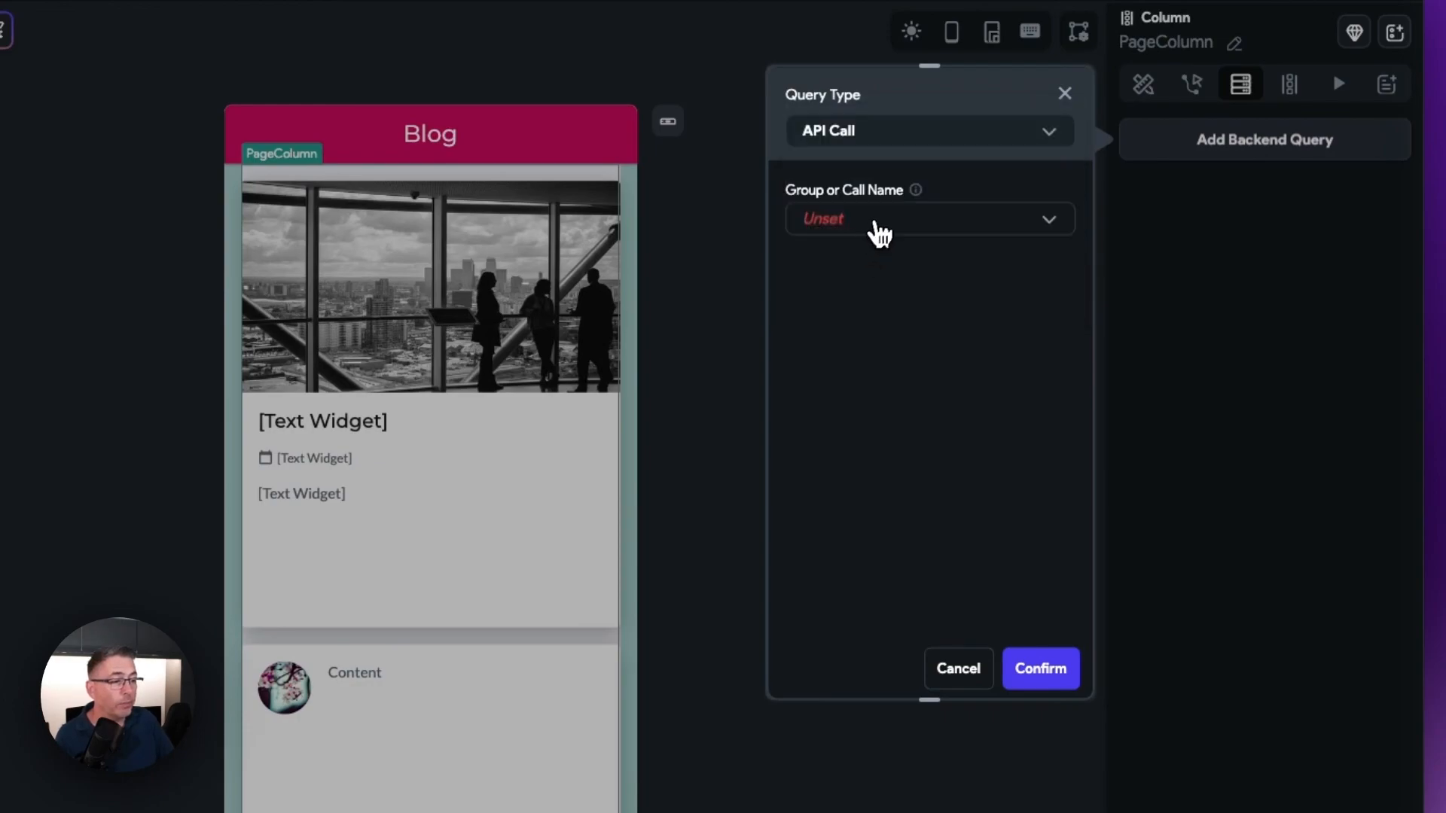
pyautogui.click(878, 235)
pyautogui.click(977, 238)
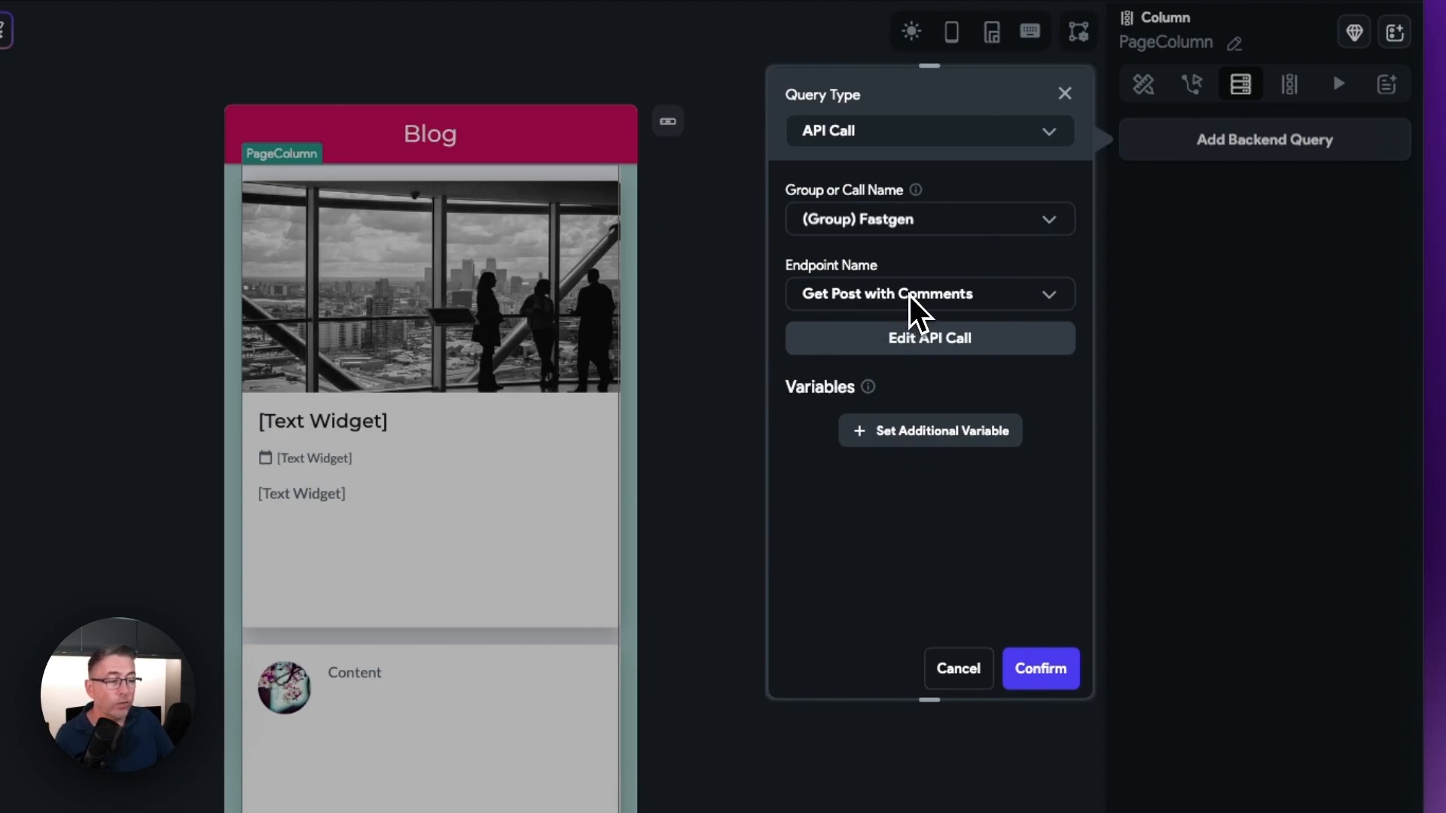
# Step: Pass the id variable with value 1 to the backend query and confirm the query
pyautogui.click(919, 436)
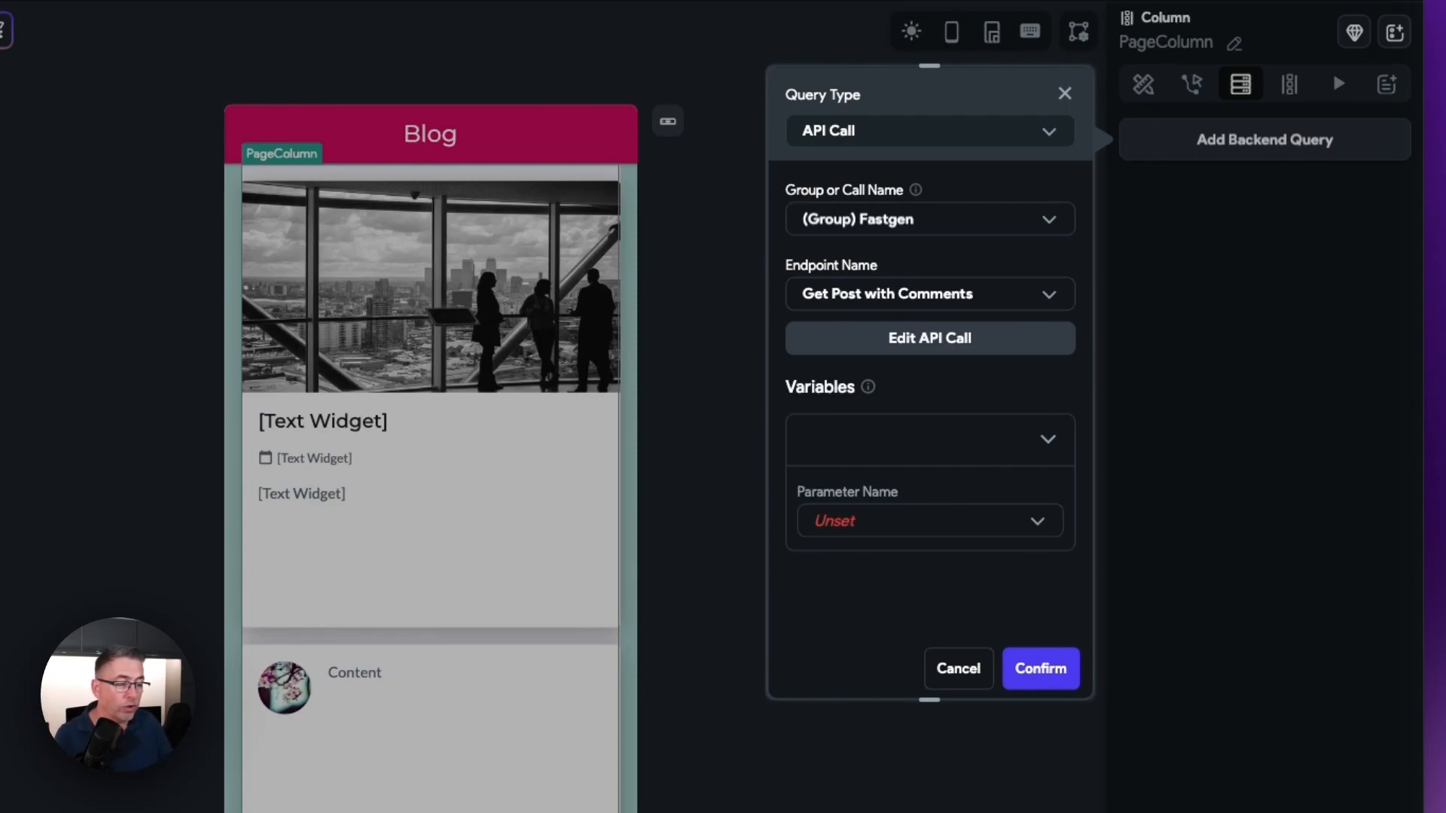
pyautogui.click(890, 522)
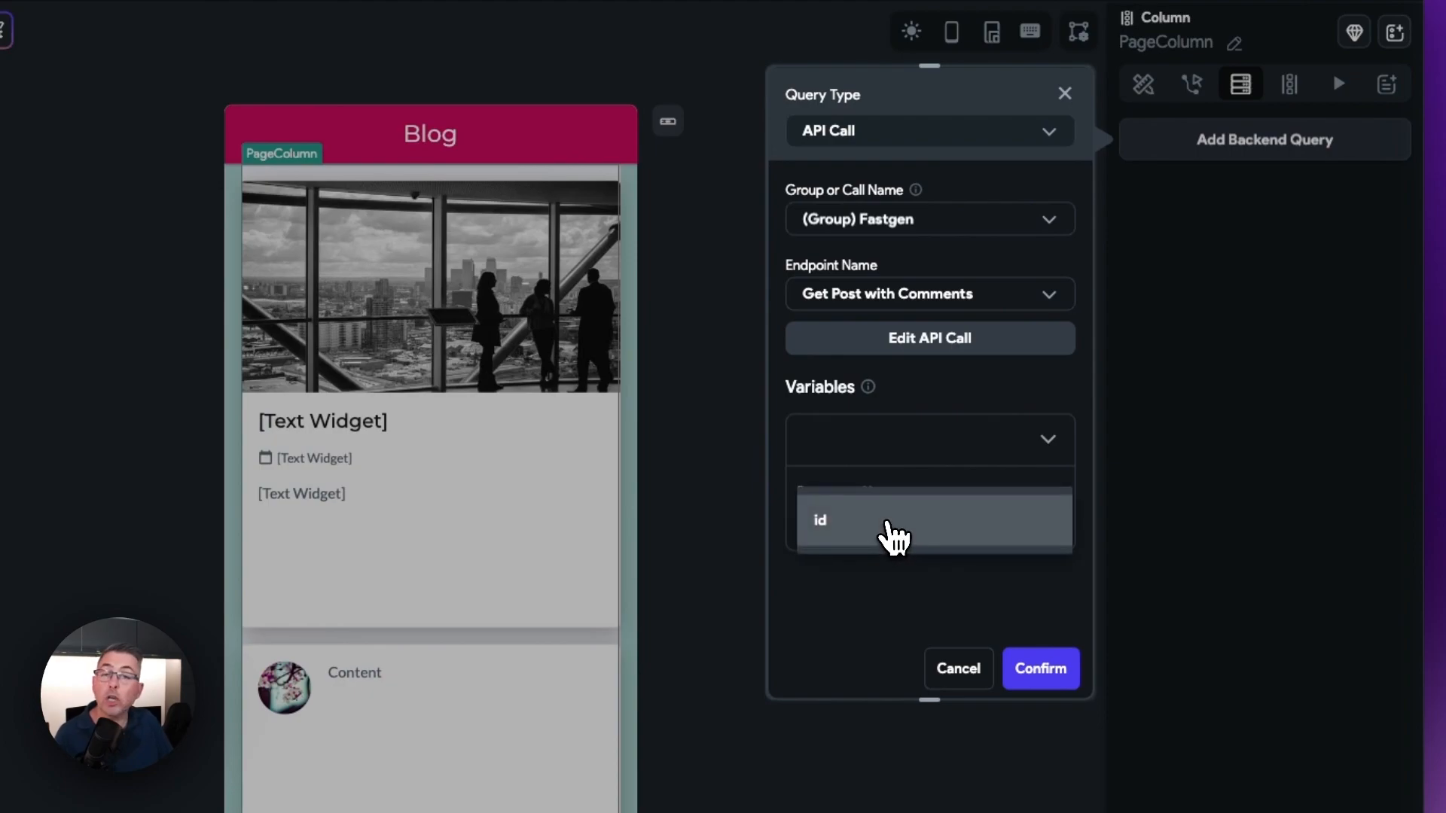
pyautogui.click(870, 537)
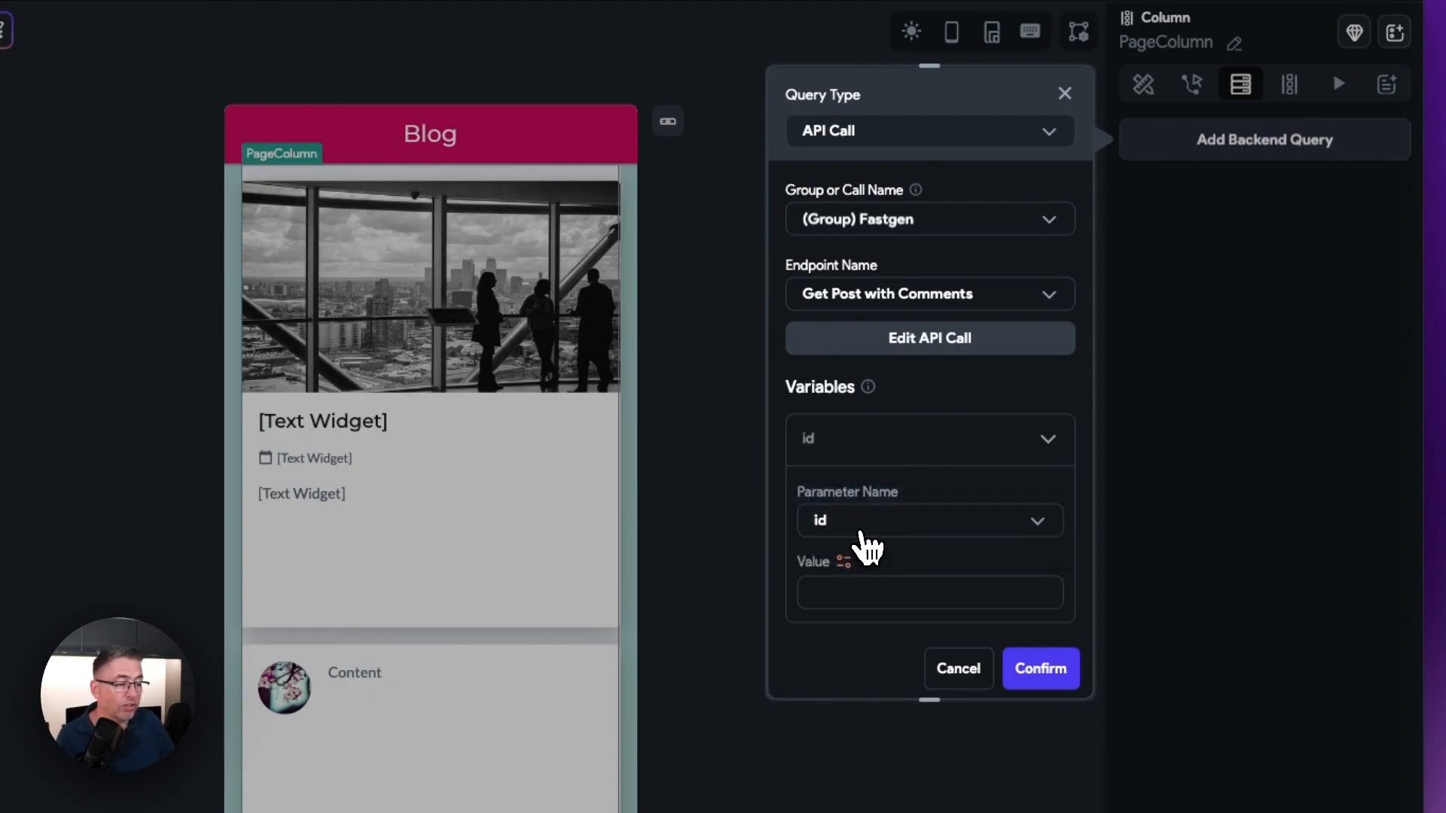
pyautogui.click(887, 594)
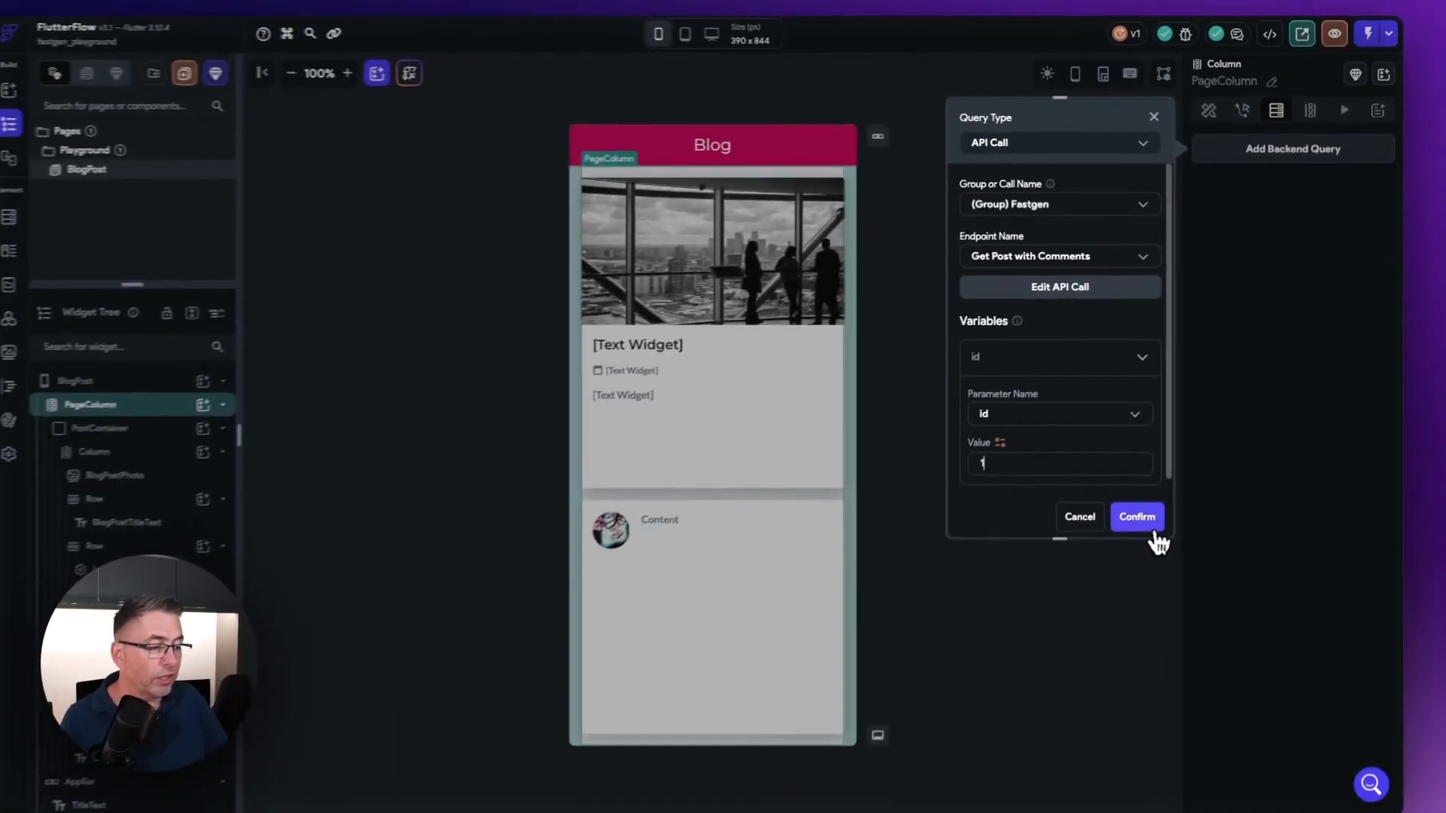
pyautogui.click(1041, 669)
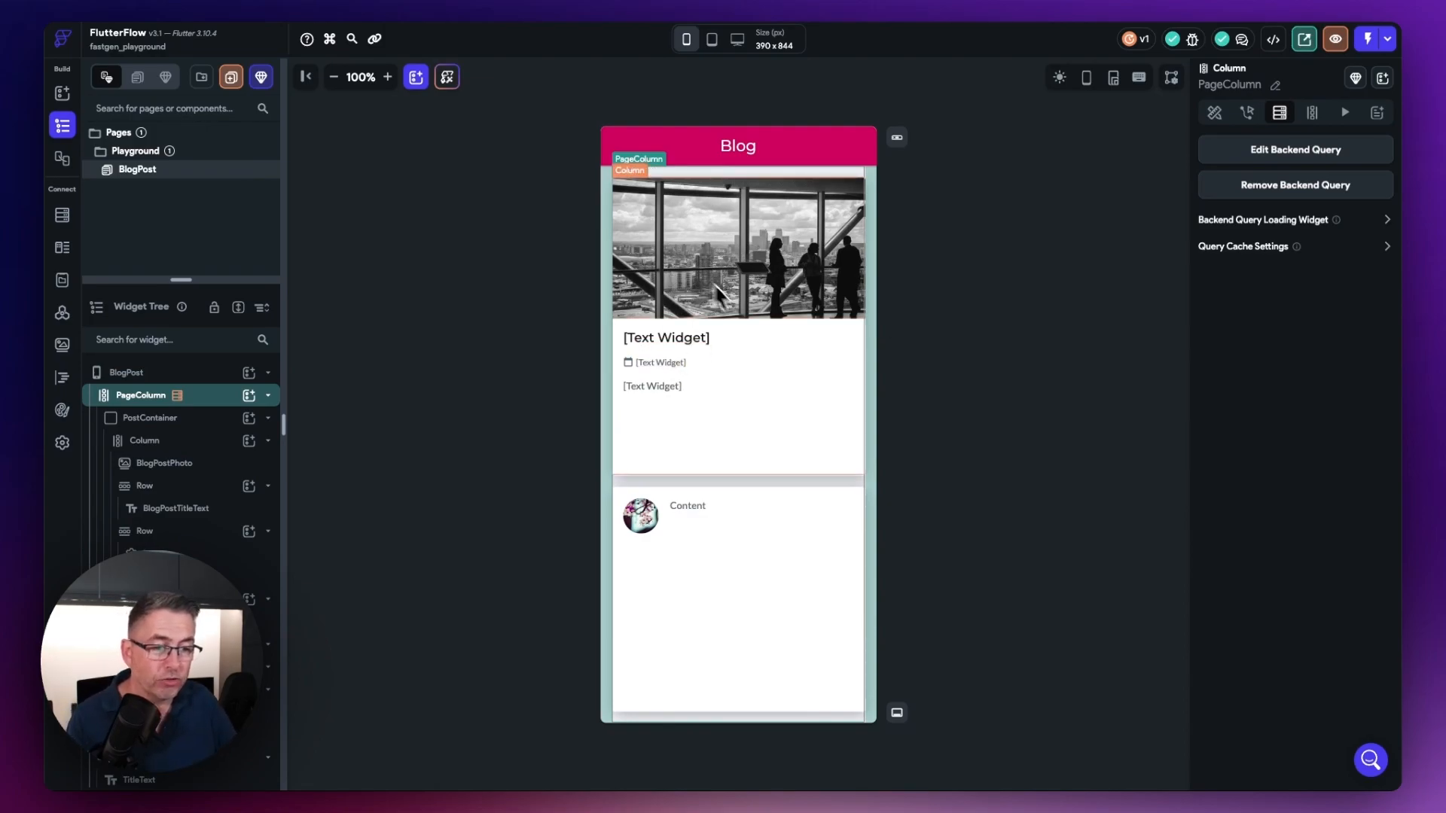
# Step: Set the BlogPostPhoto image's path from the Get Post with Comments Response variable
pyautogui.click(688, 263)
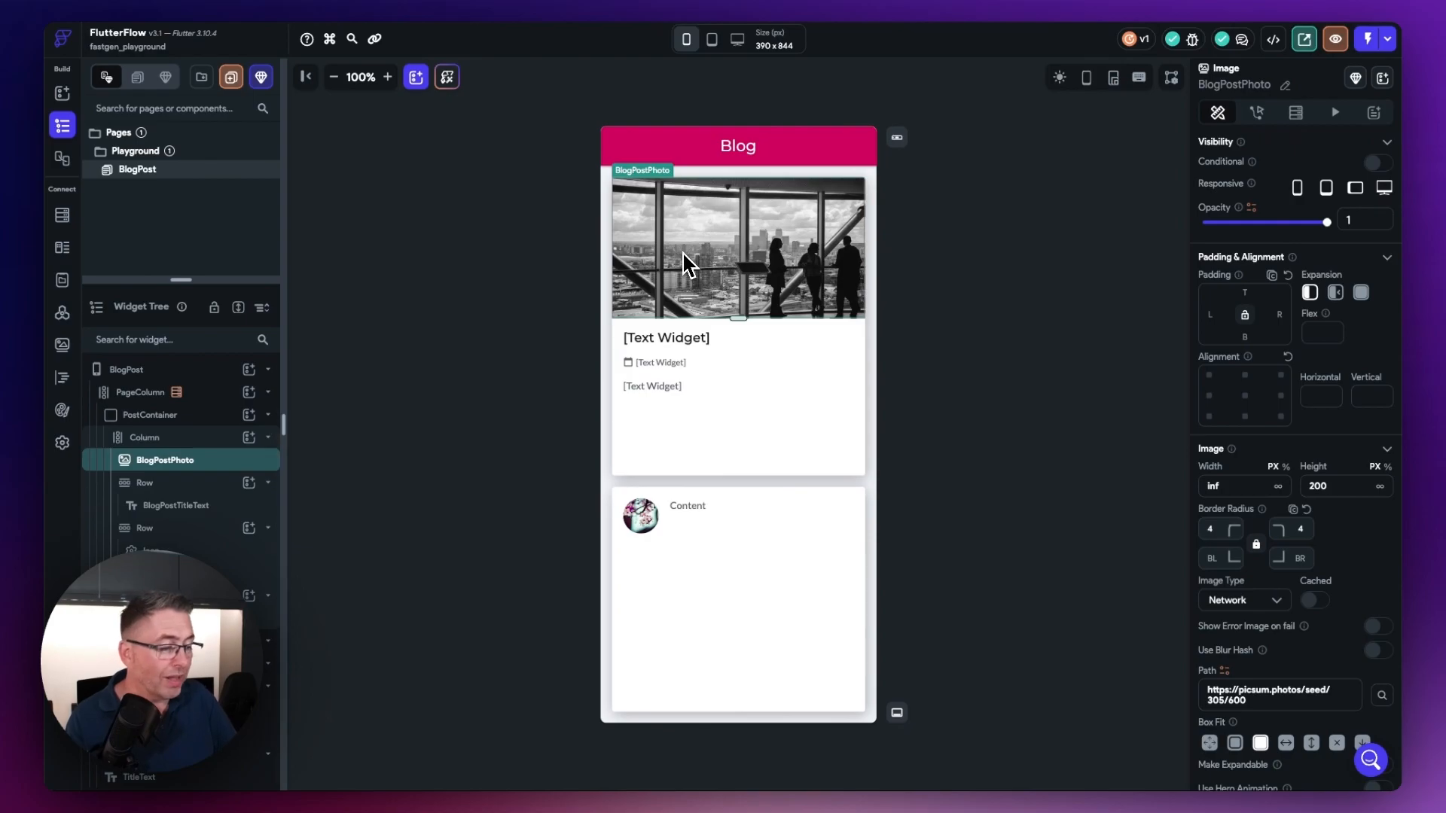
pyautogui.scroll(-1, 1256, 652)
pyautogui.moveTo(1232, 591)
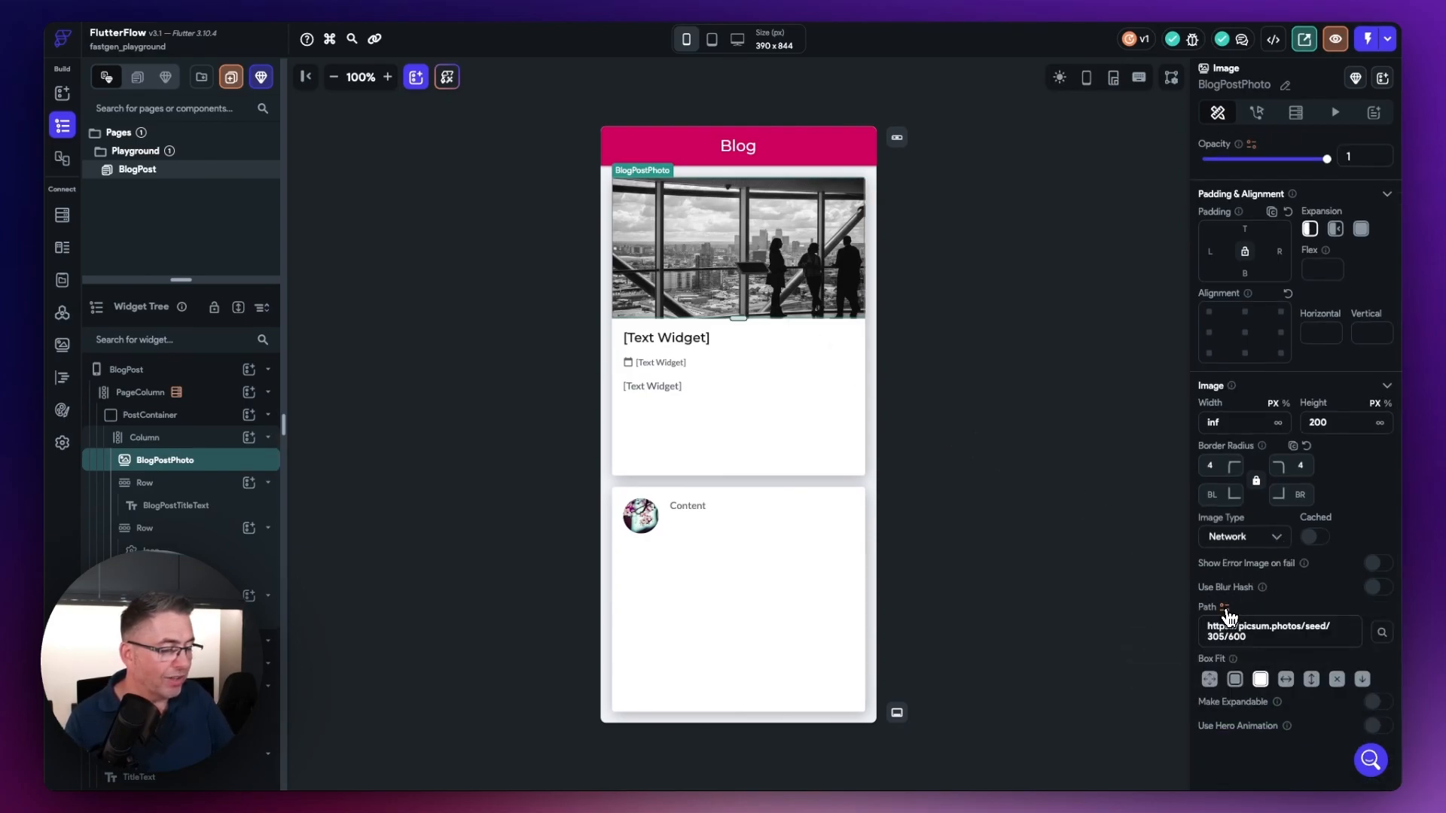
pyautogui.click(1228, 607)
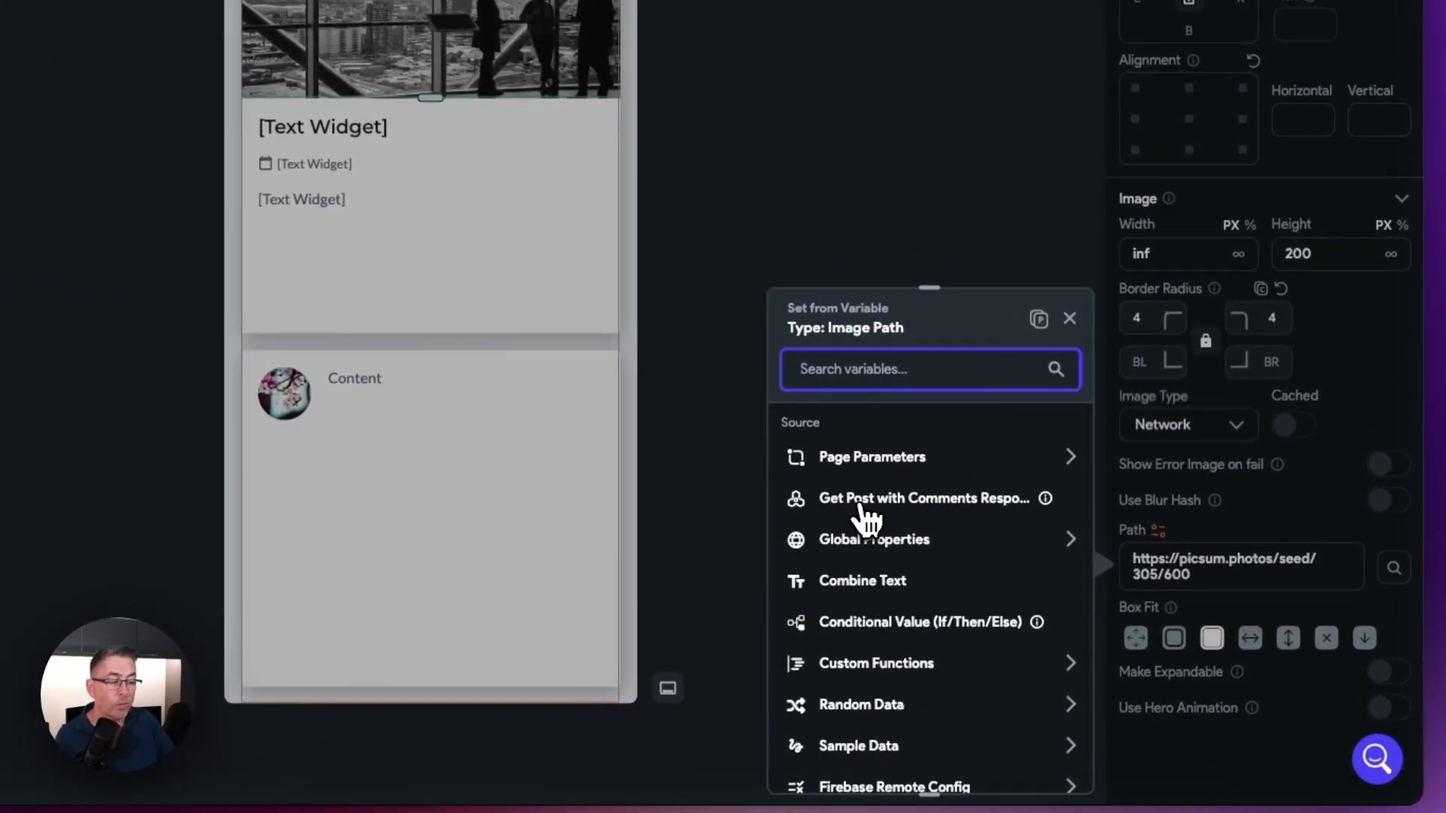
pyautogui.click(897, 503)
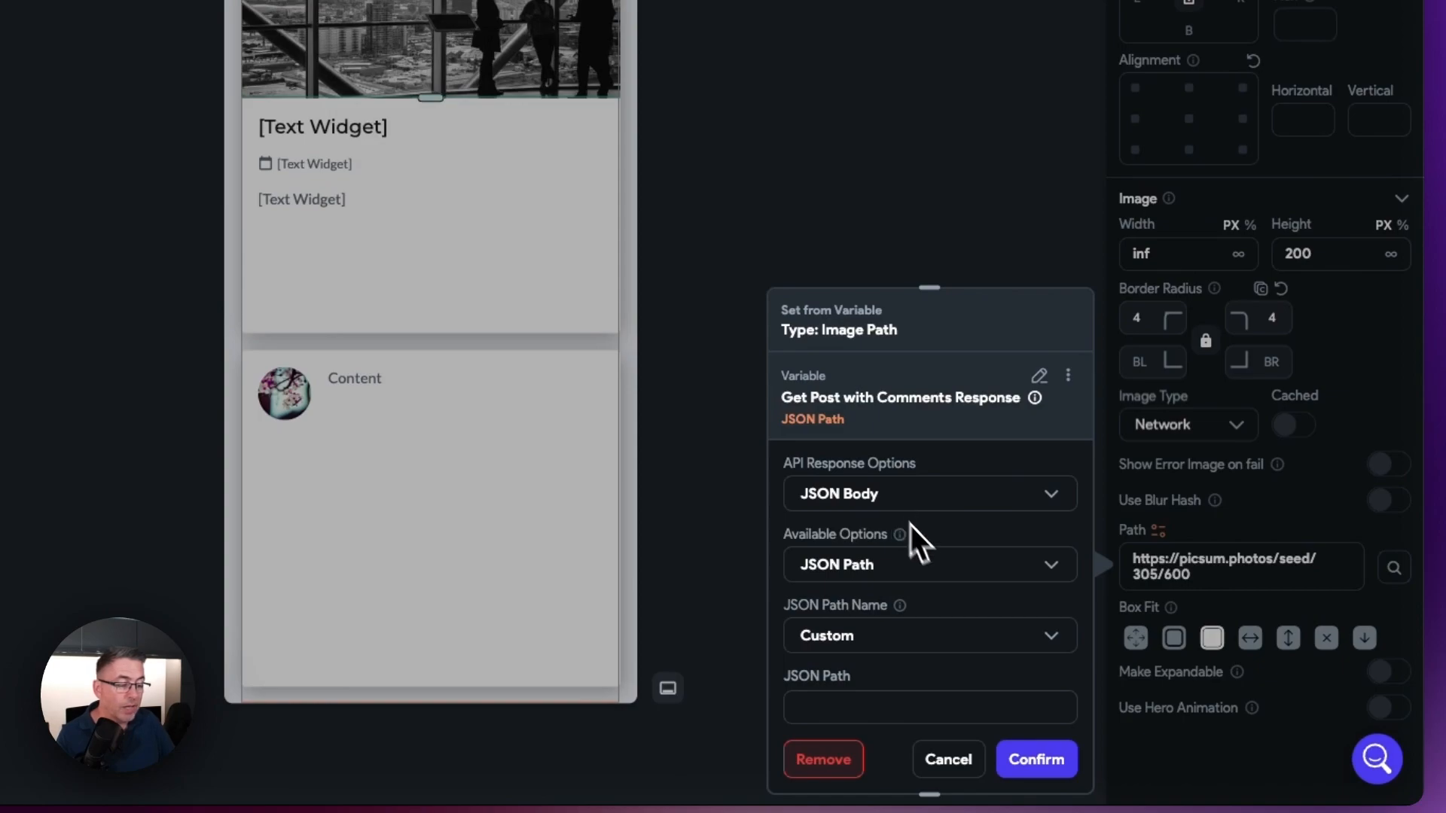
pyautogui.scroll(-2, 942, 561)
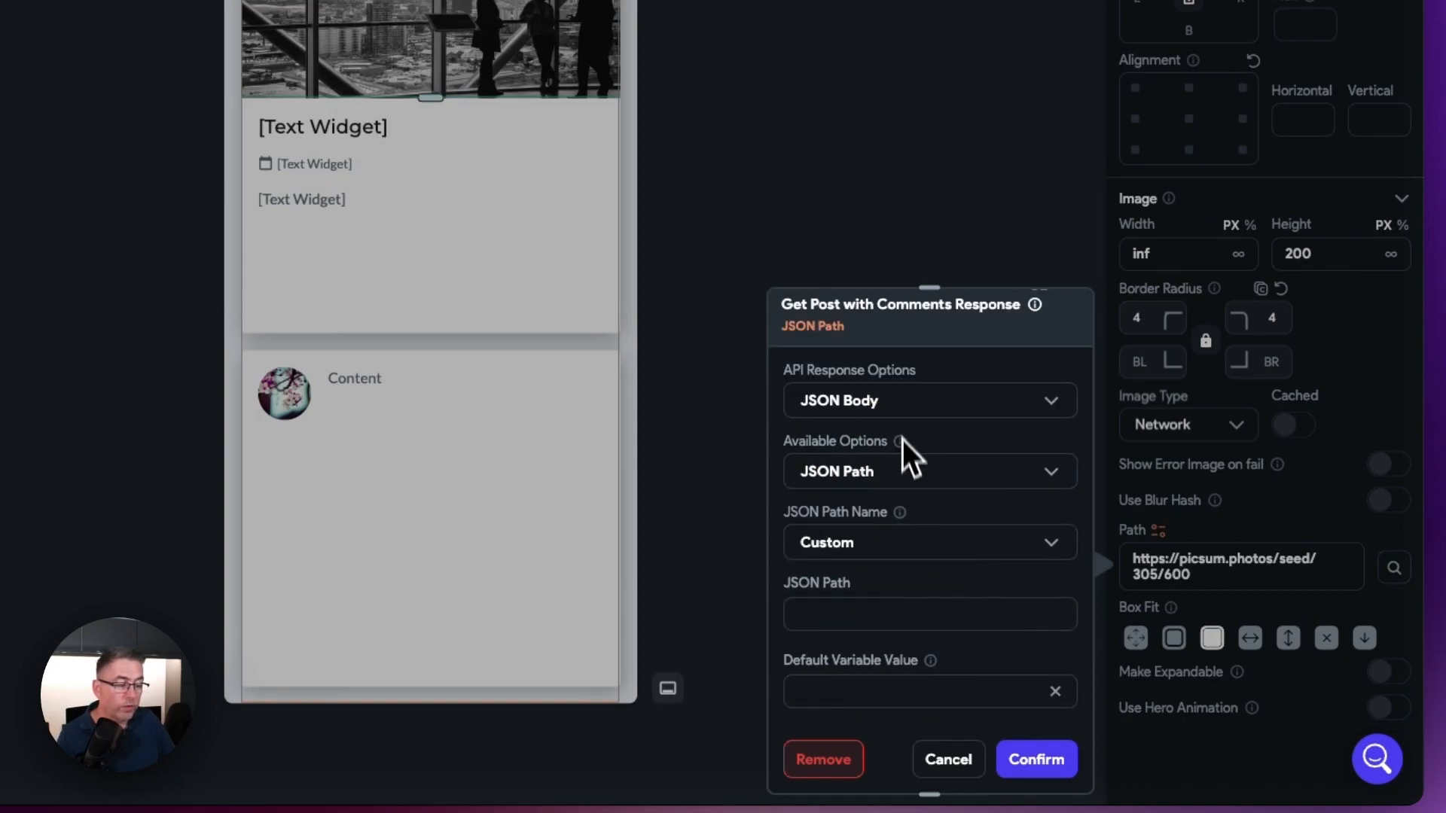
pyautogui.moveTo(903, 517)
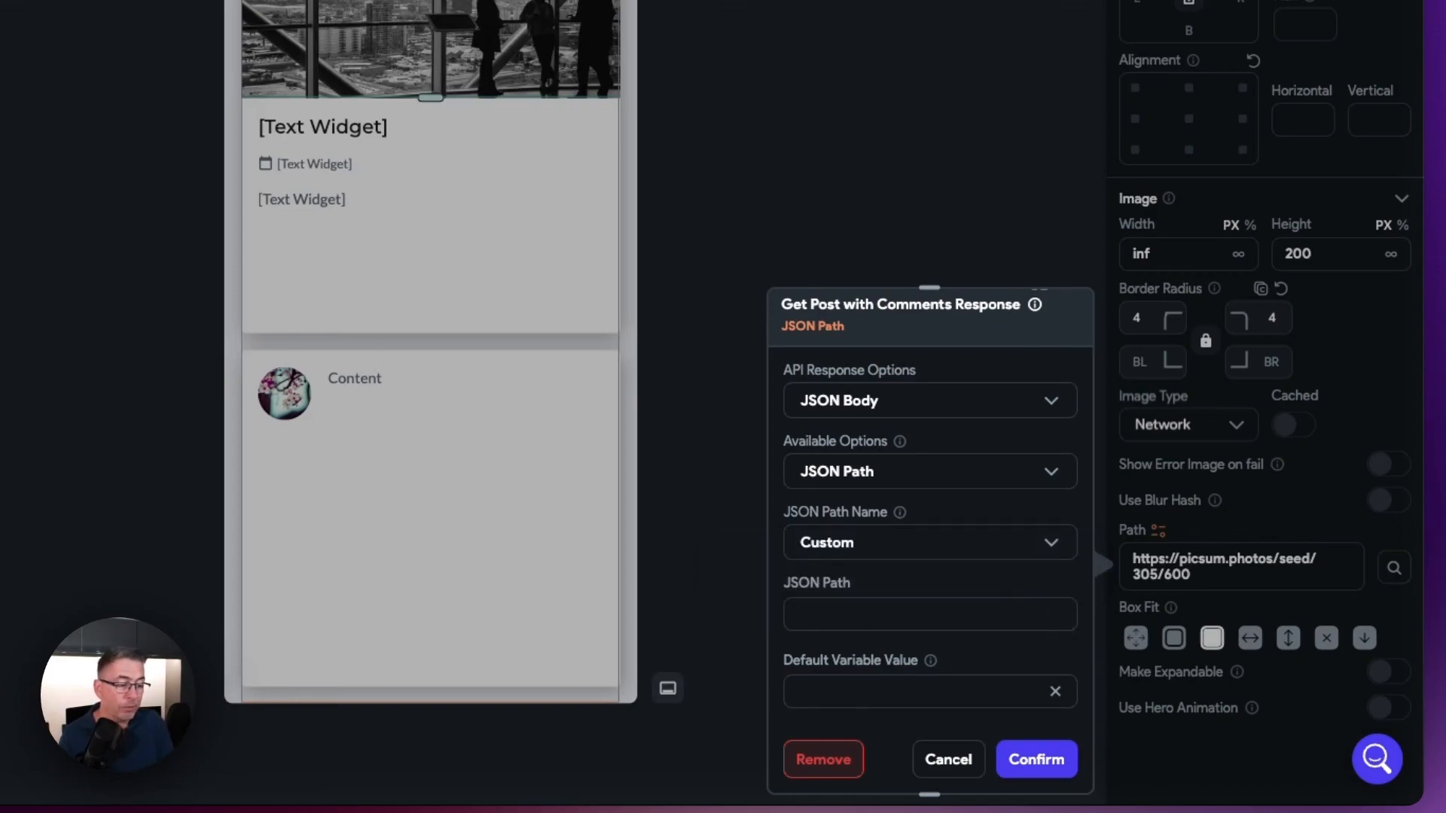
# Step: Enter $.result.post. as the beginning of the custom JSON path for the BlogPostPhoto image
pyautogui.click(863, 612)
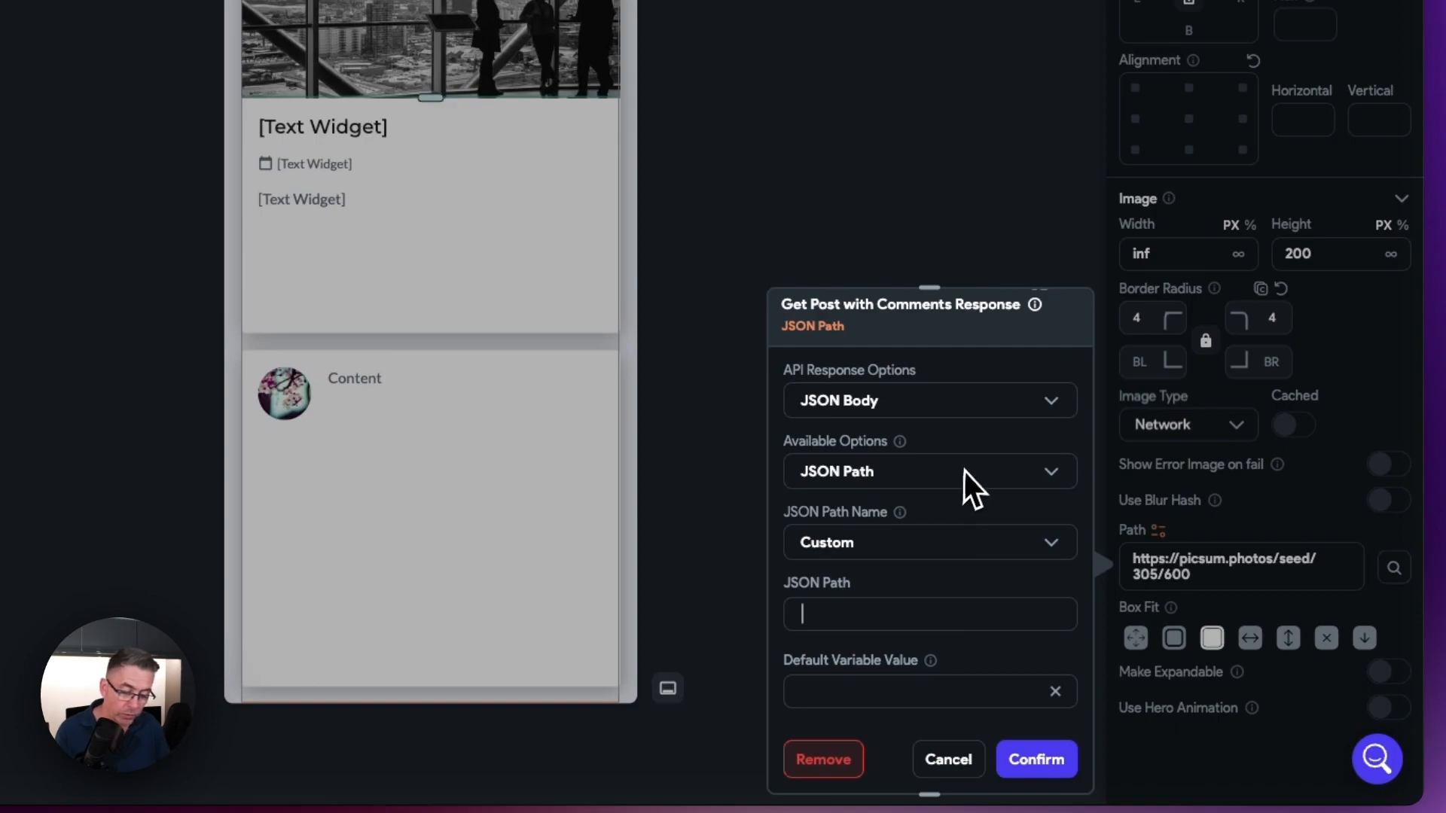
pyautogui.write('$.e')
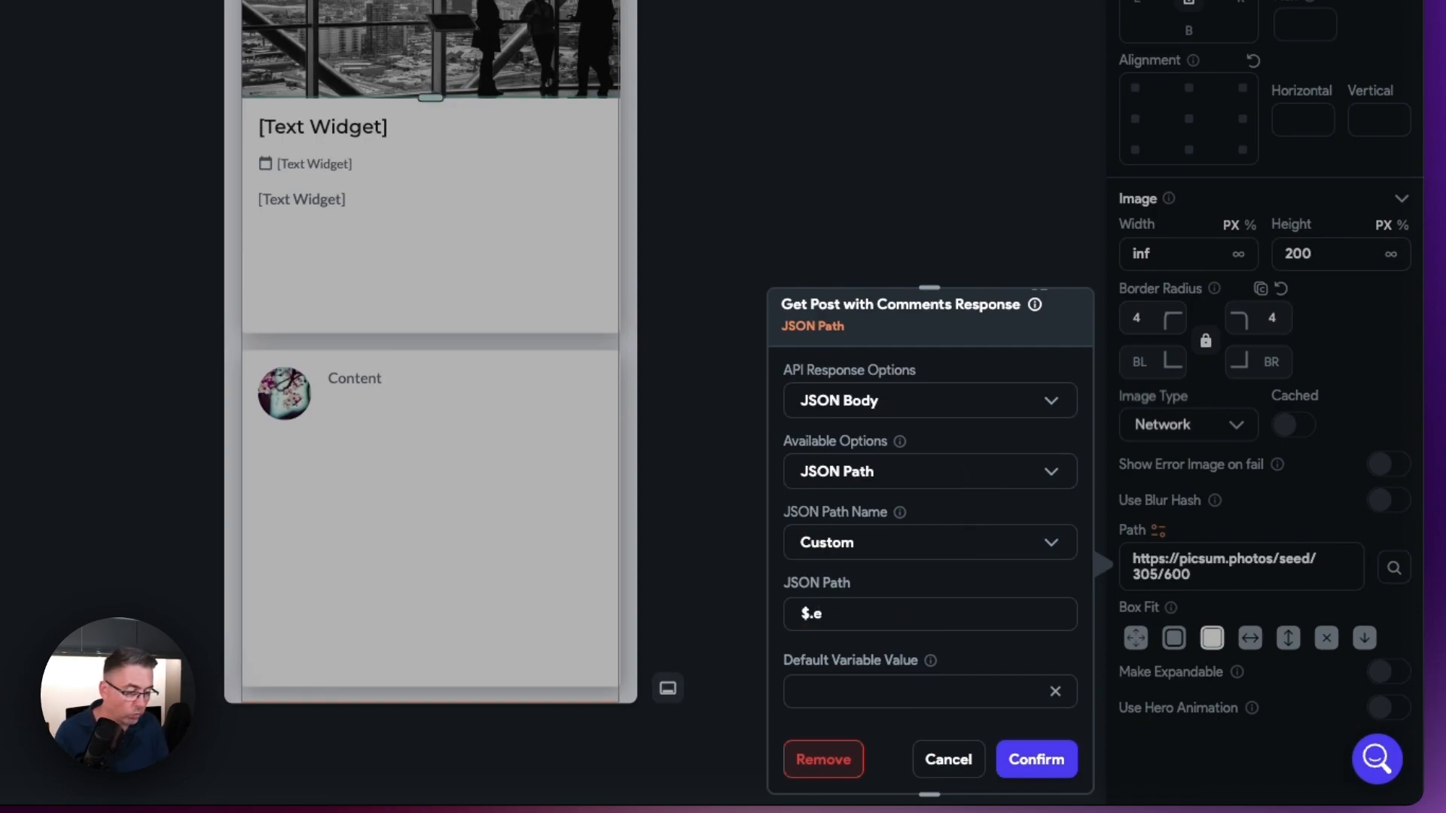
pyautogui.press('BackSpace')
pyautogui.write('result.')
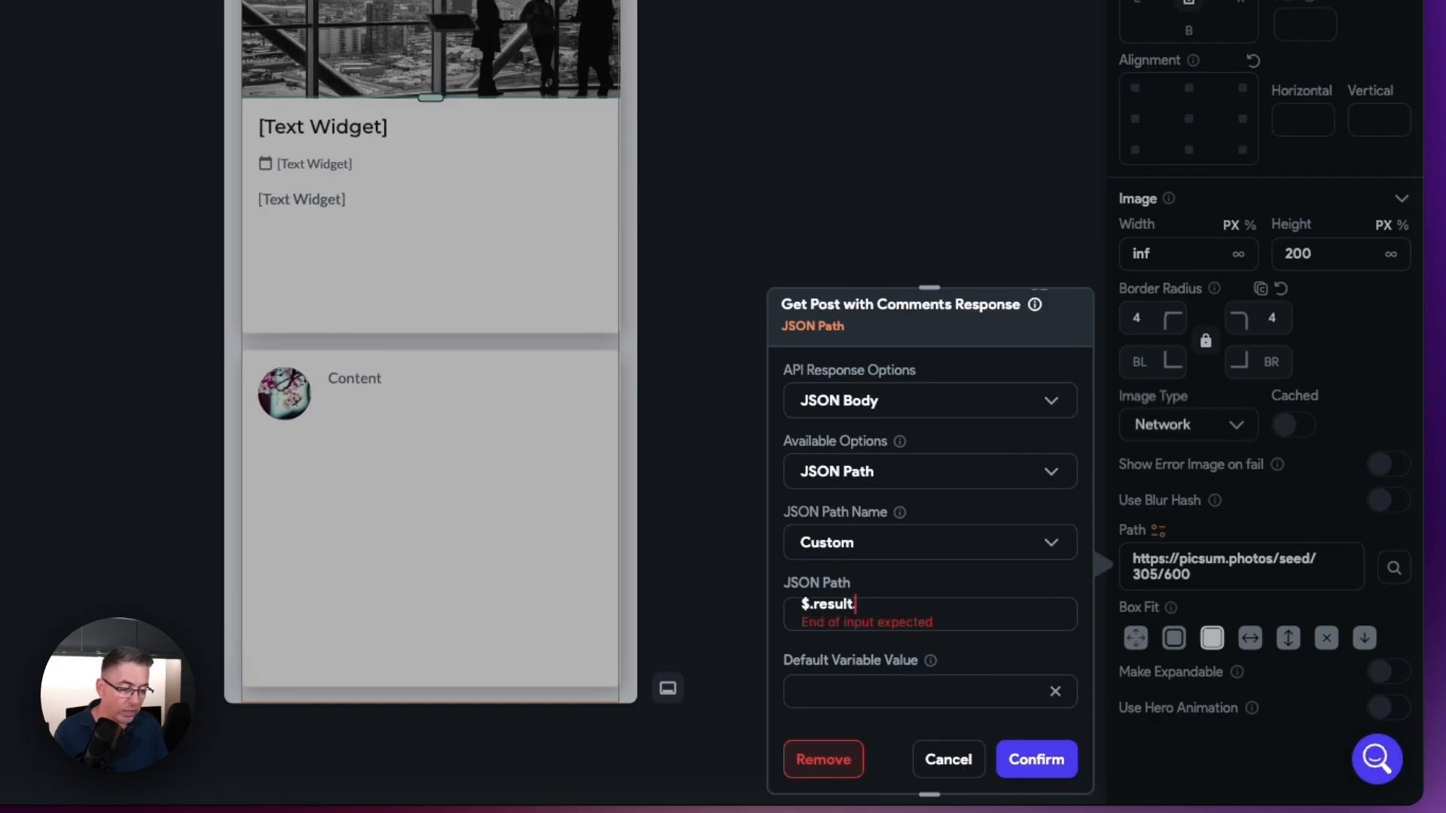
pyautogui.write('post')
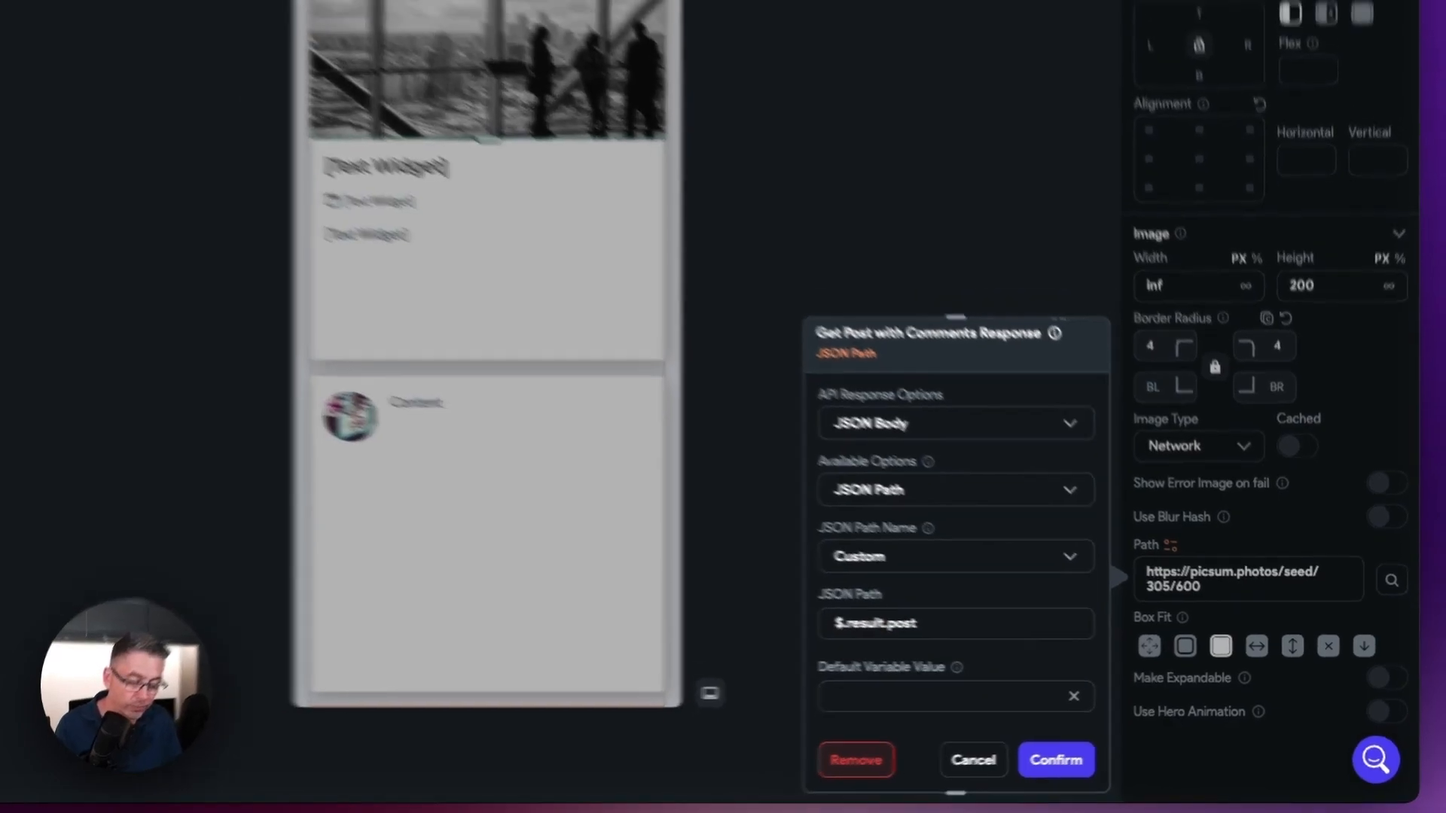
pyautogui.write('.')
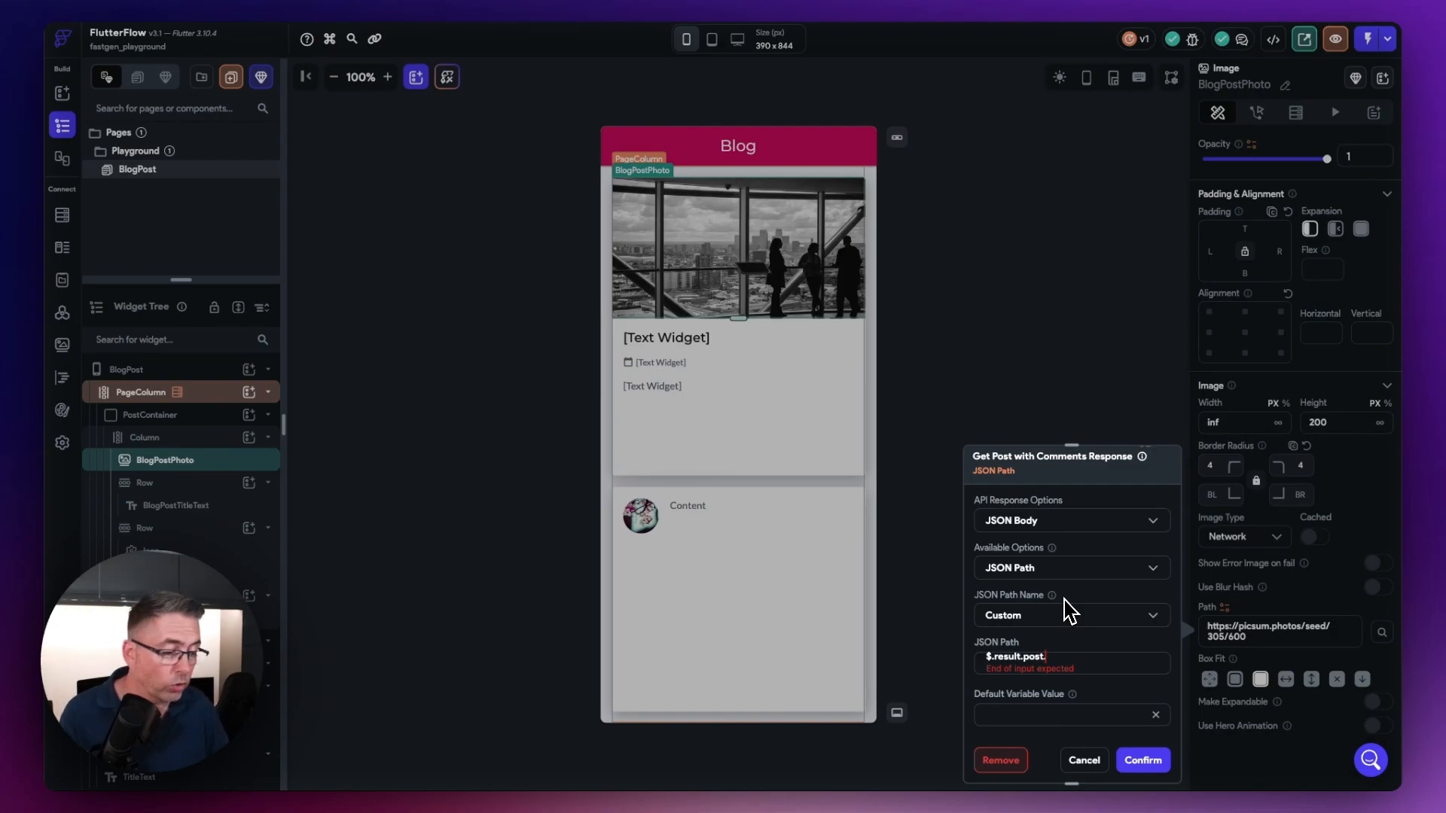
# Step: Switch to Fastgen and open the posts database table to check the name of its photo column
pyautogui.click(324, 1)
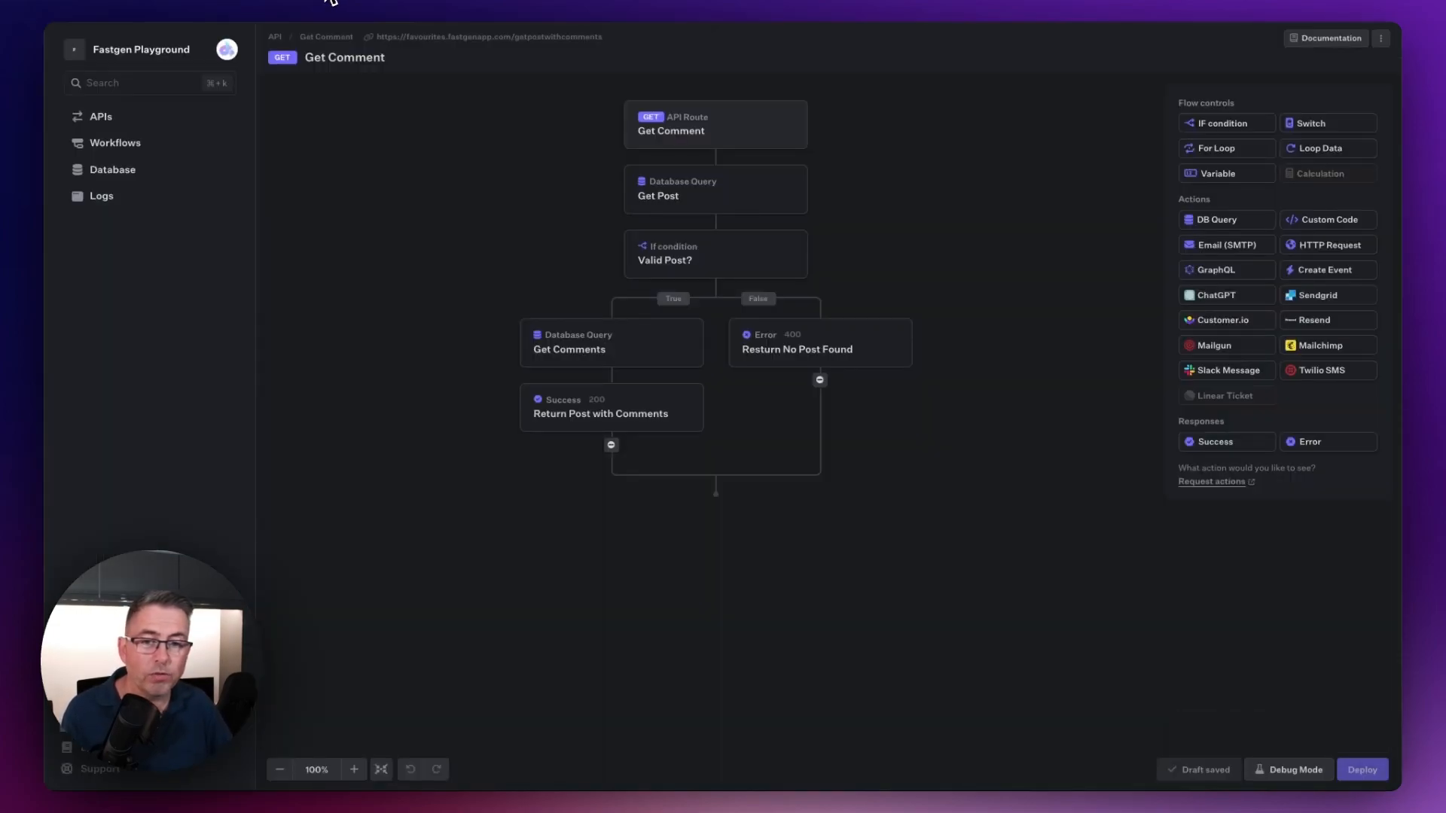
pyautogui.click(121, 175)
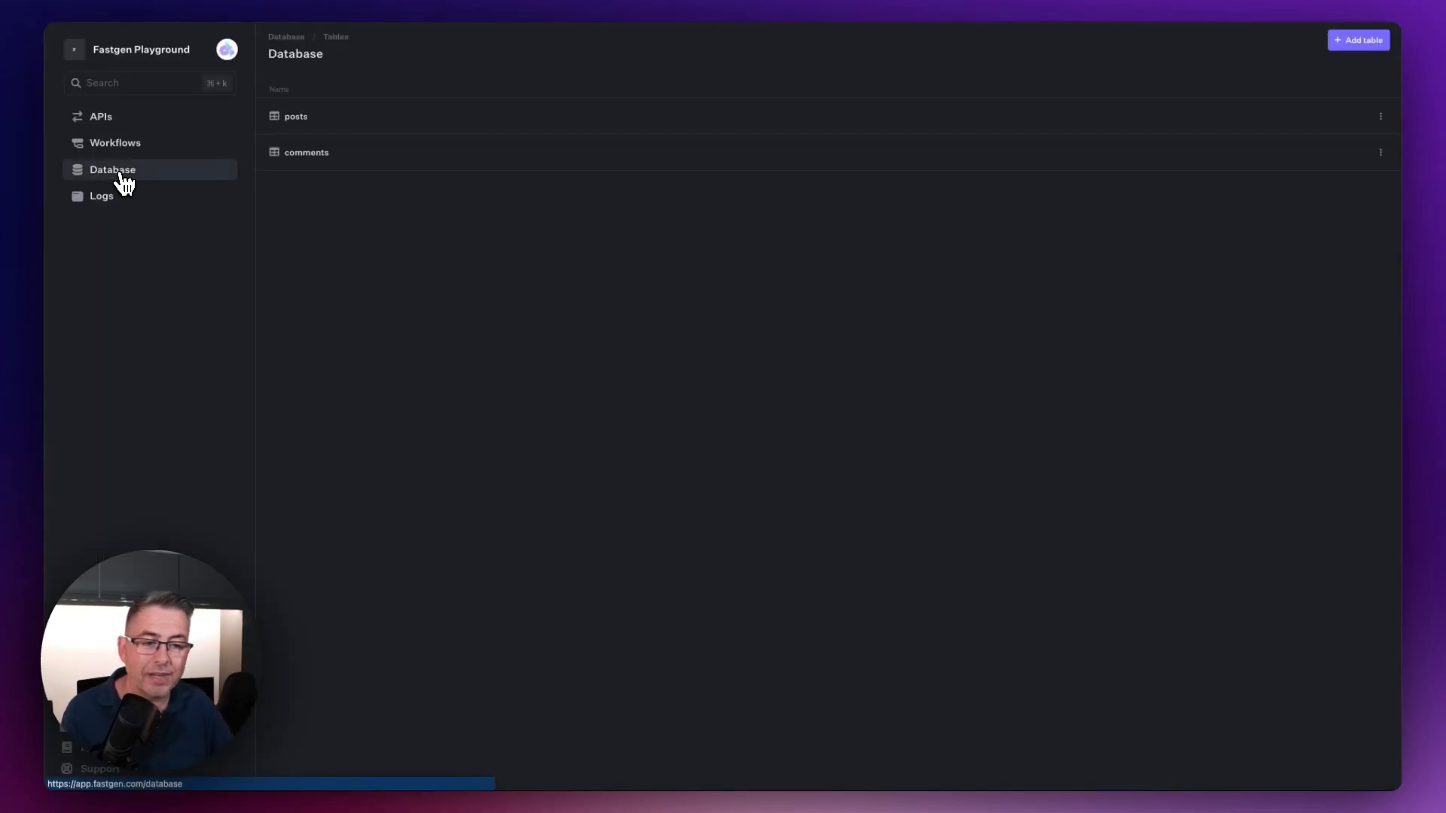
pyautogui.click(305, 119)
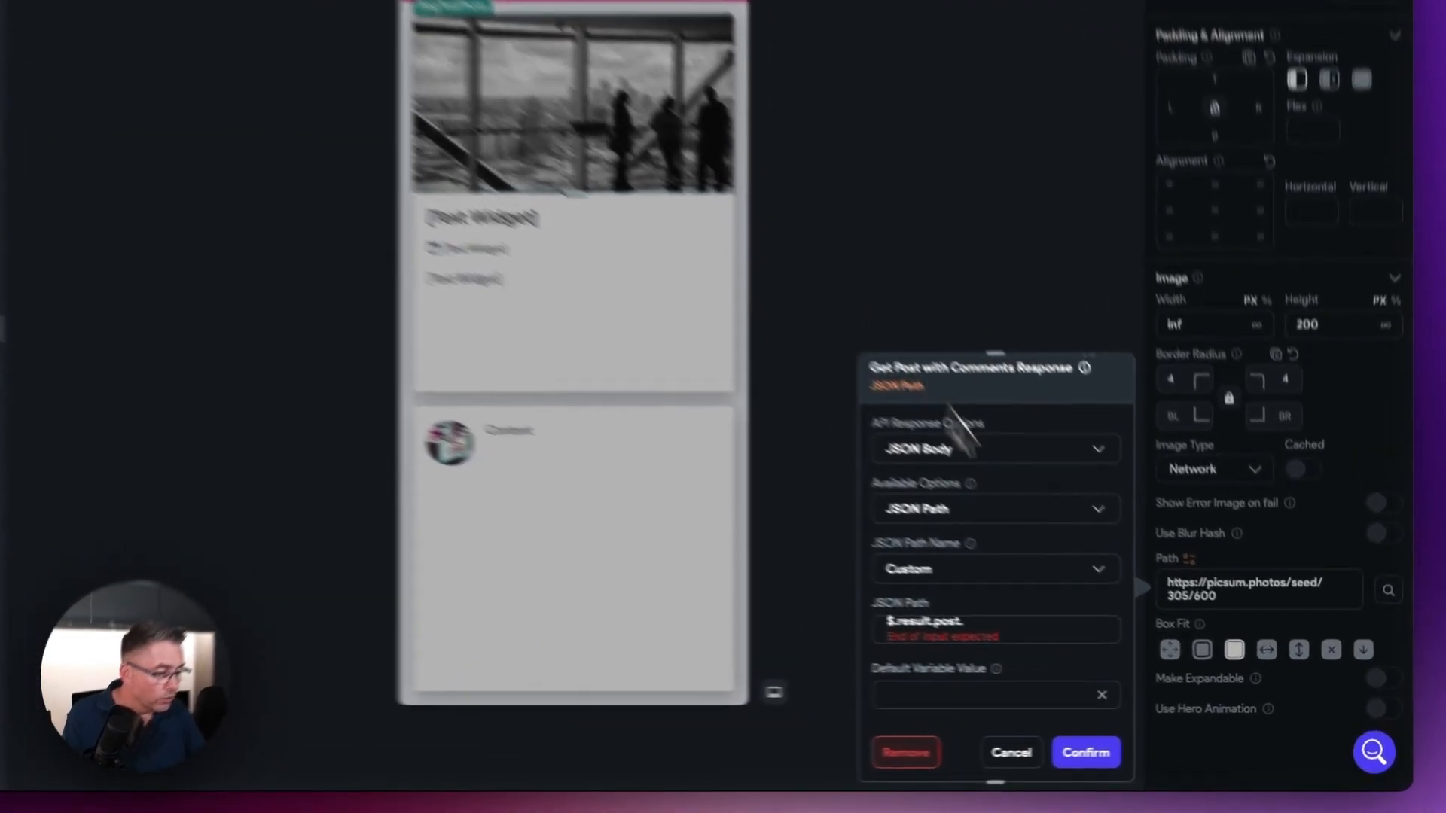
# Step: Return to FlutterFlow, complete the BlogPostPhoto image's JSON path as $.result.post.photo_url, and confirm the binding
pyautogui.write('pos')
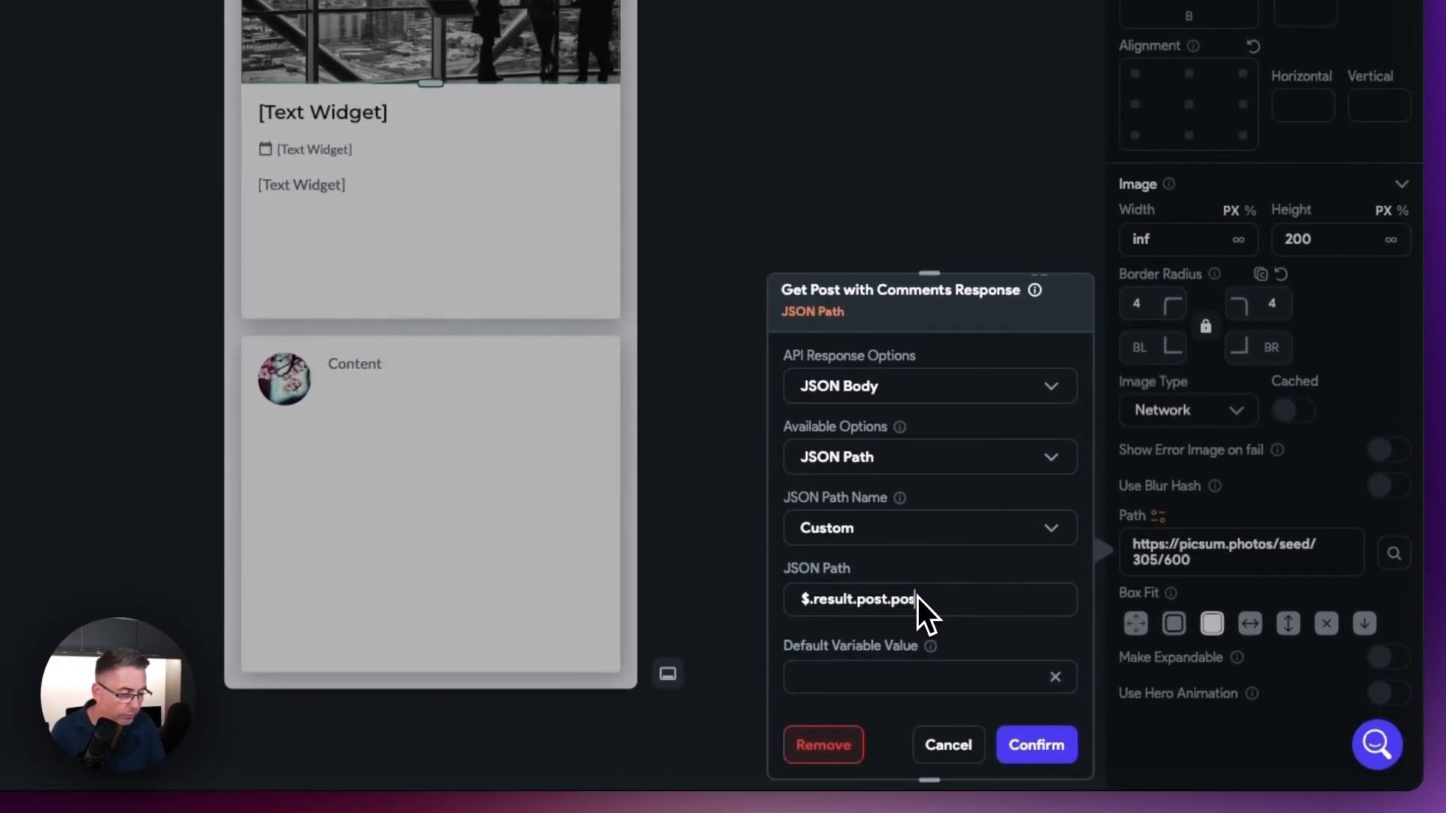
pyautogui.press('BackSpace')
pyautogui.press('BackSpace')
pyautogui.write('hot')
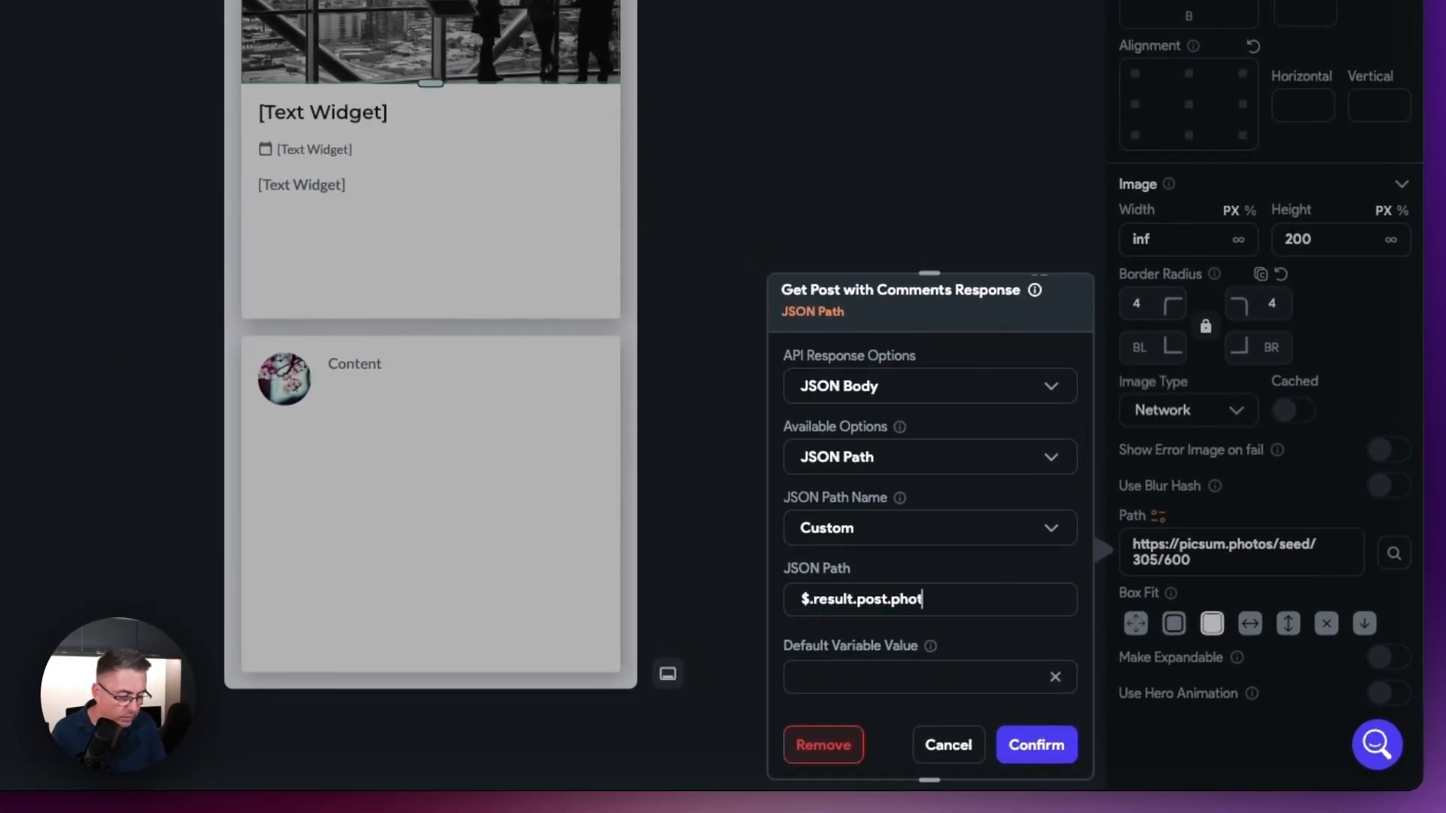
pyautogui.write('o_url')
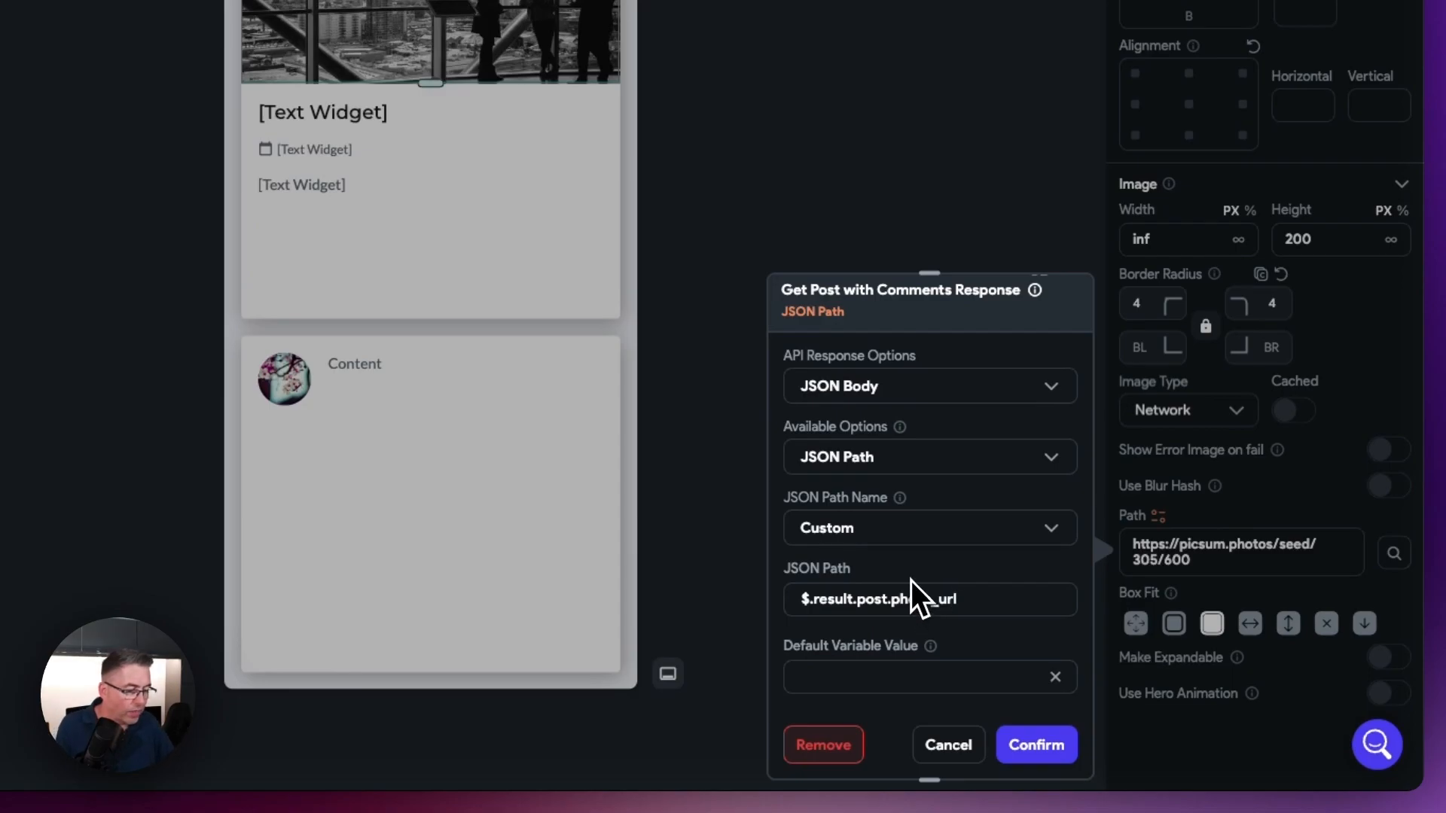
pyautogui.click(1044, 749)
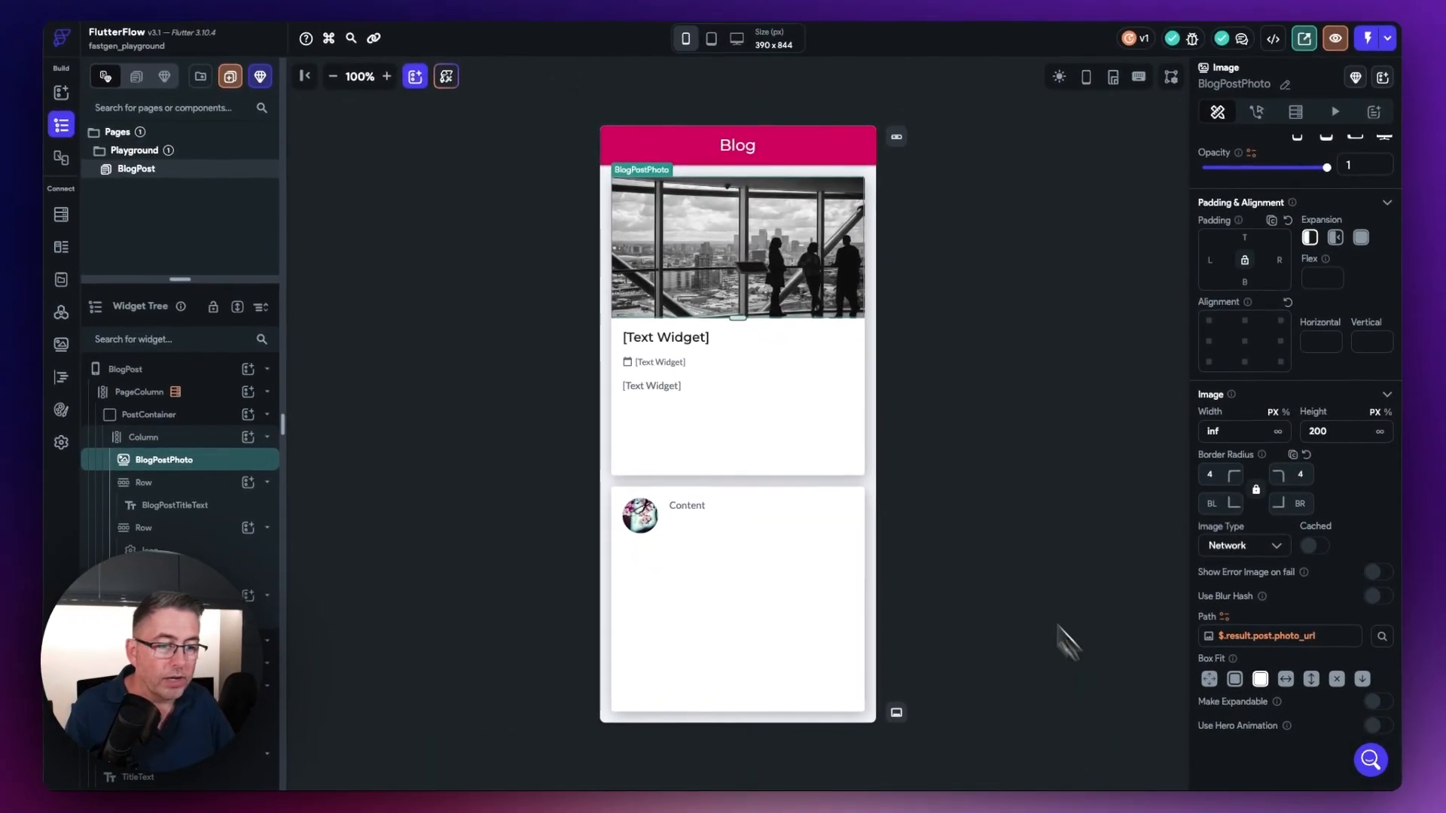
# Step: Bind BlogPostTitleText's text to the Get Post with Comments Response using the JSON path $.result.post.title
pyautogui.click(671, 337)
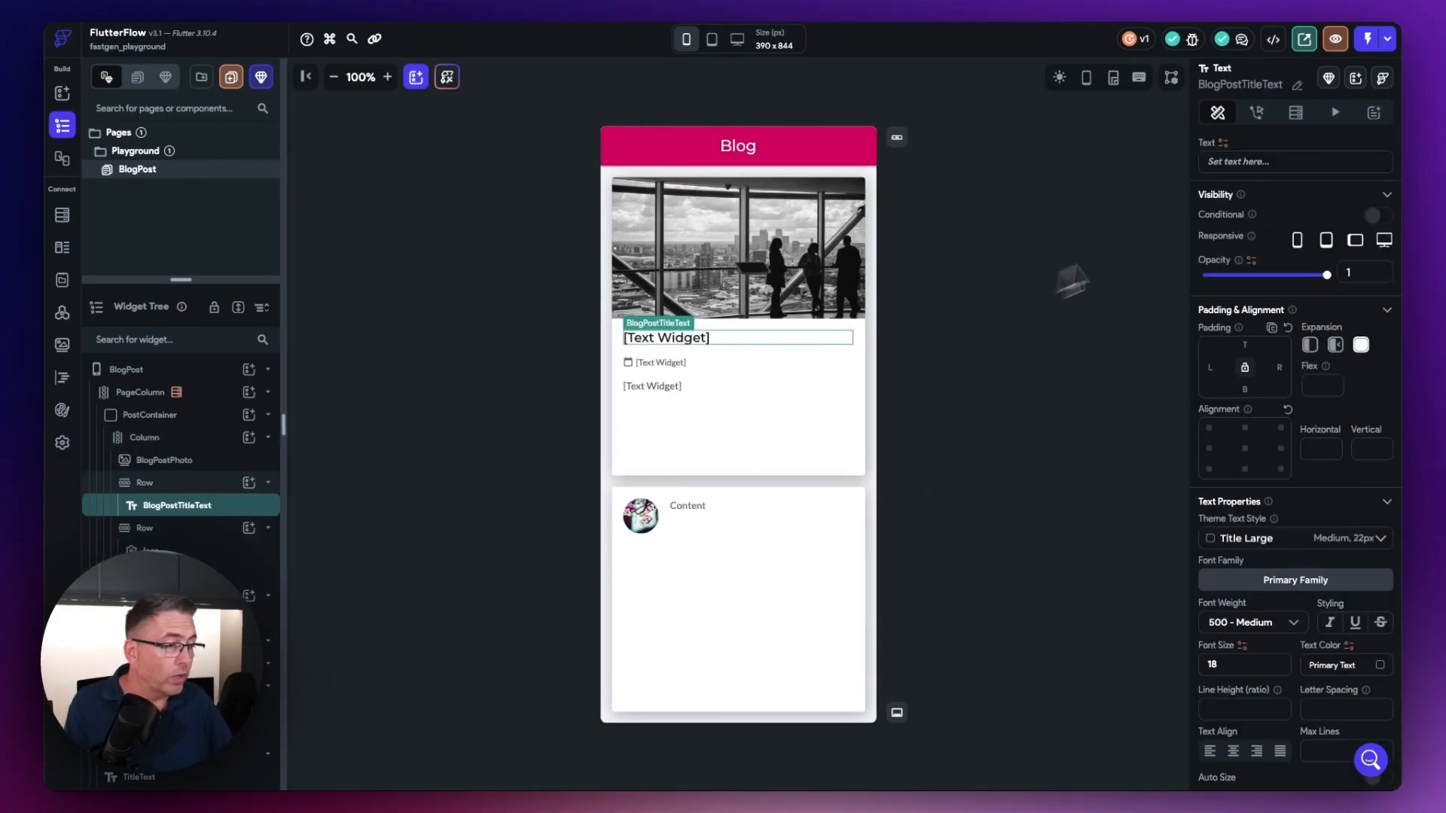
pyautogui.click(1223, 145)
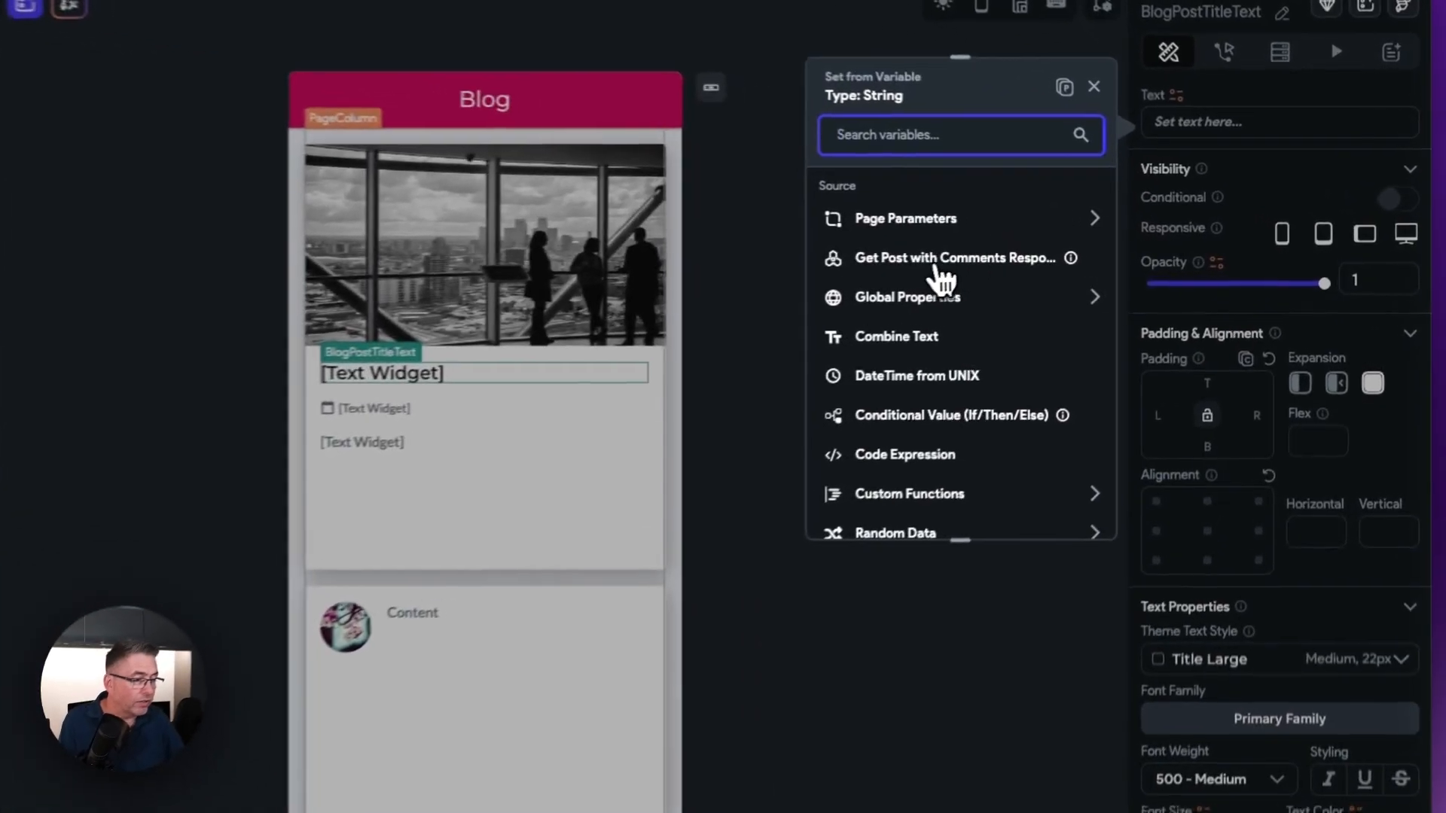
pyautogui.click(1070, 257)
pyautogui.scroll(-1, 949, 376)
pyautogui.click(891, 410)
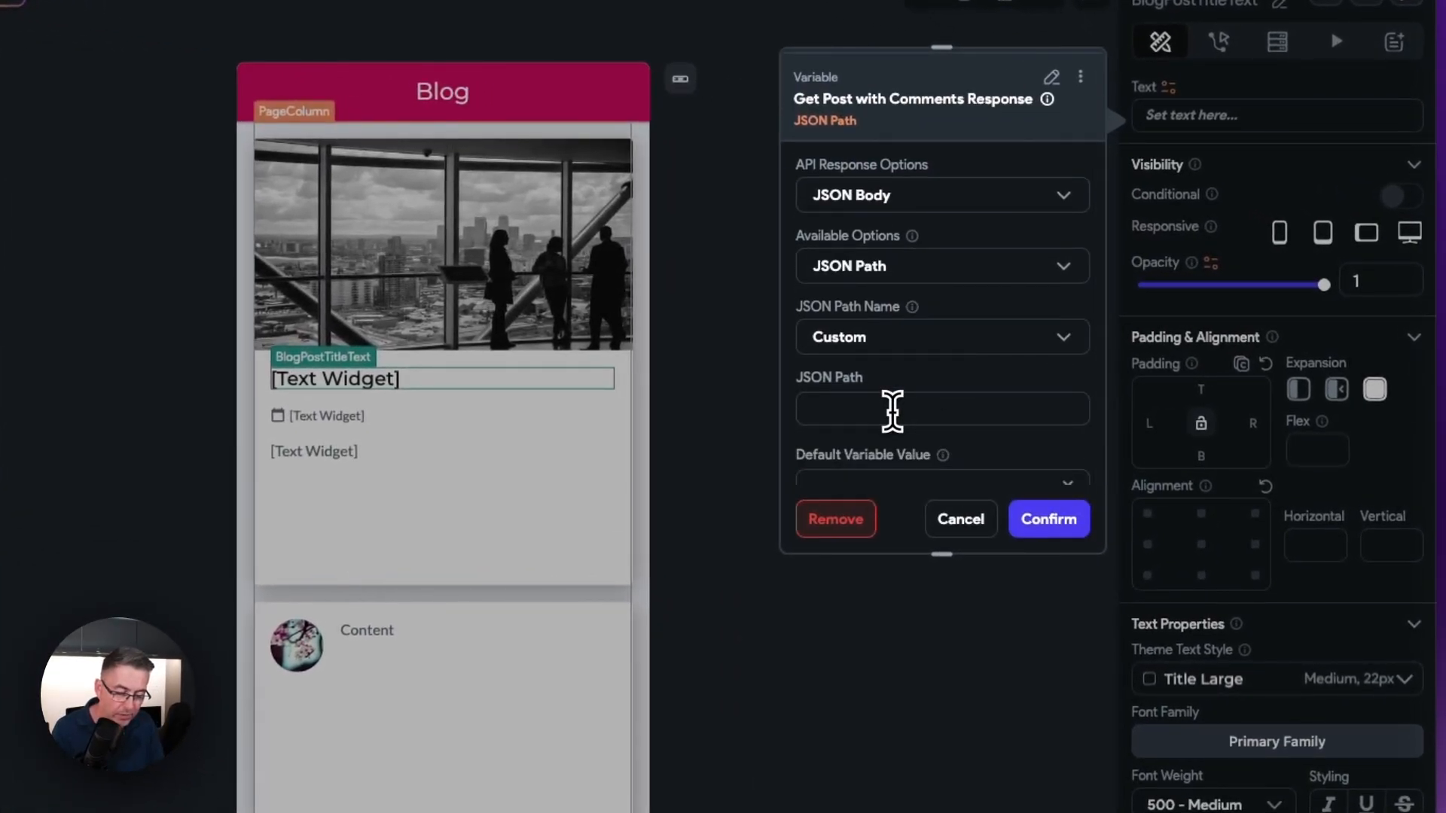
pyautogui.write('$.result.post.title')
pyautogui.moveTo(958, 408); pyautogui.dragTo(767, 408)
pyautogui.press('super+c')
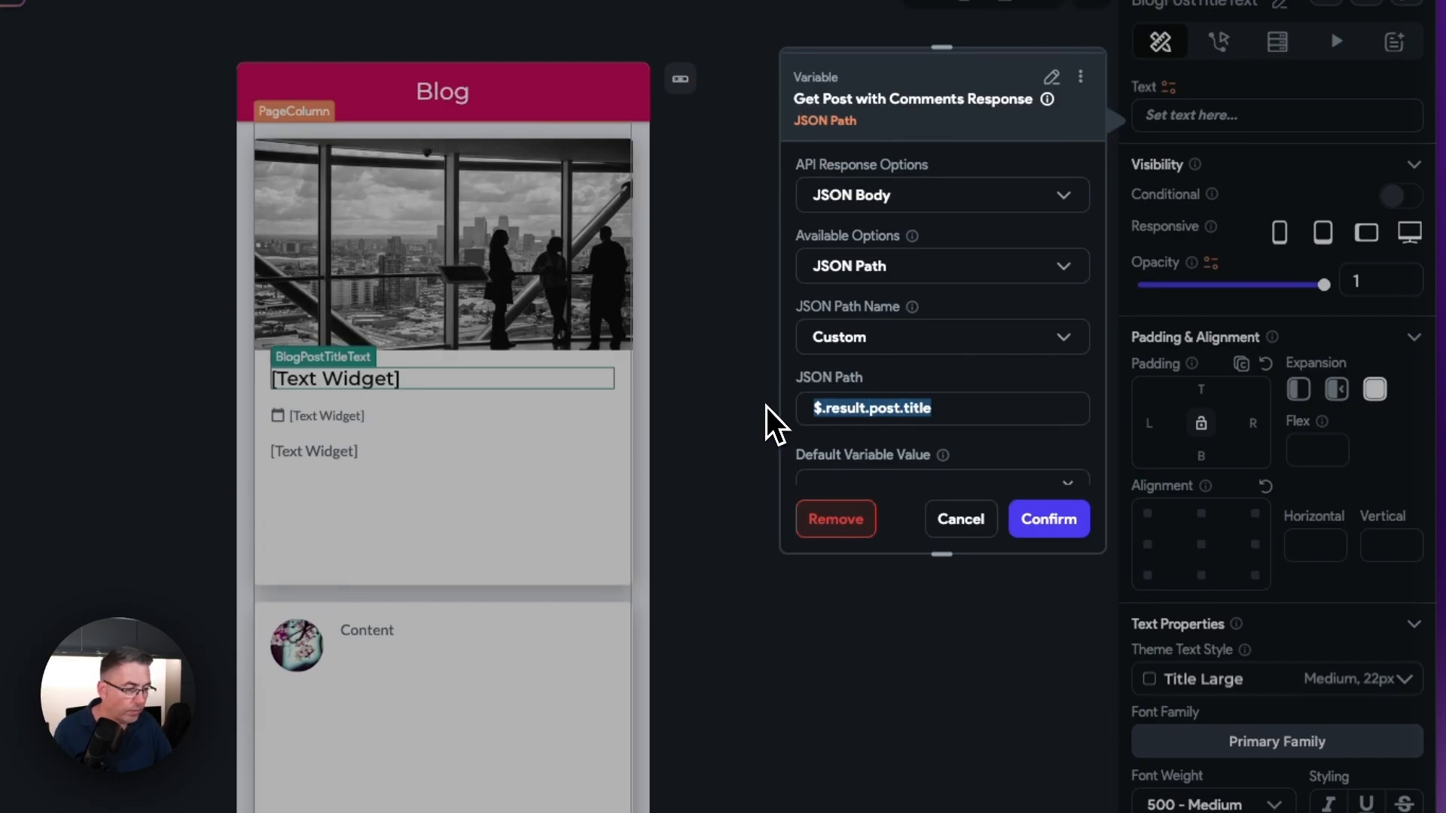
pyautogui.click(1050, 520)
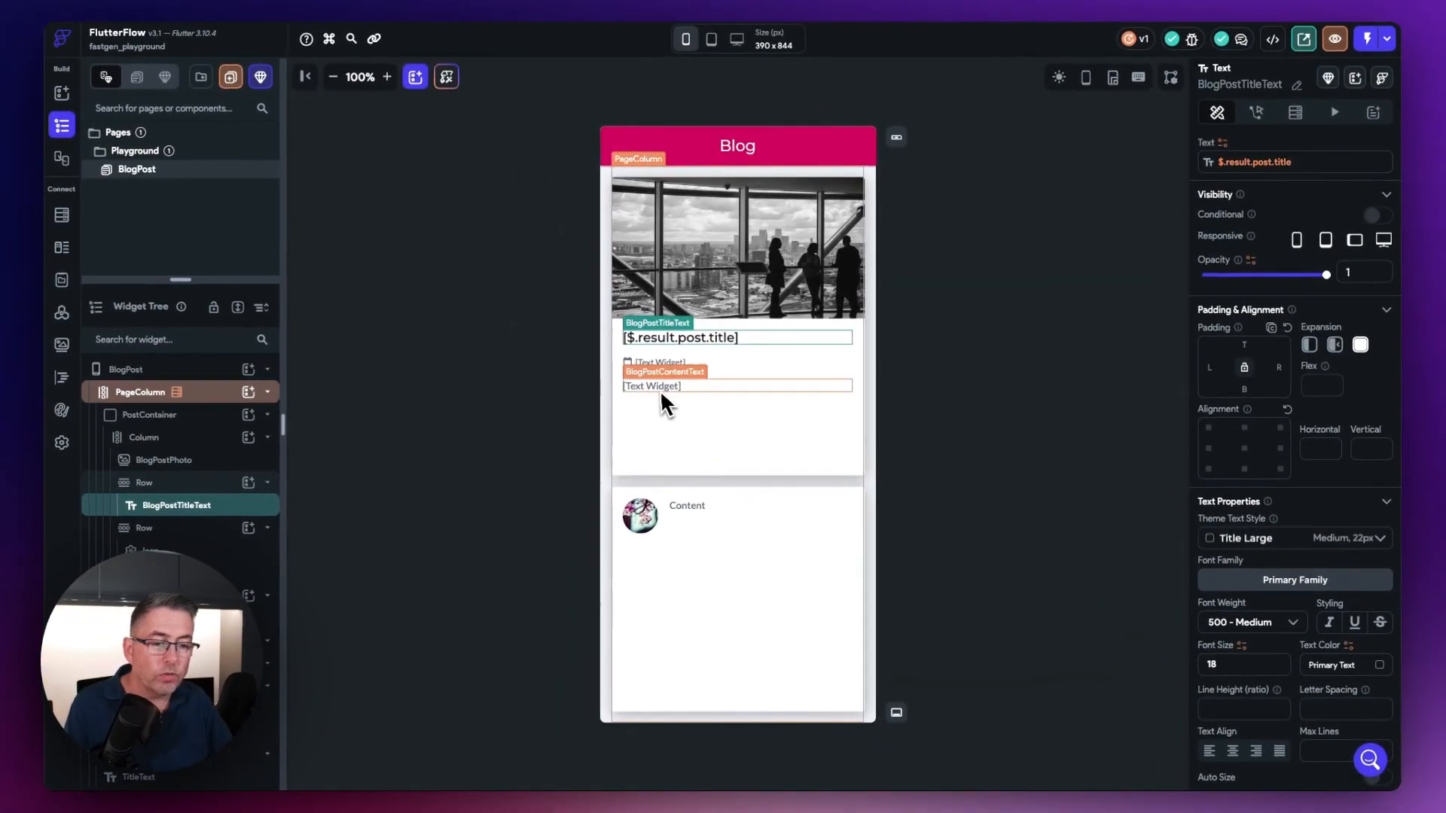
# Step: Bind BlogPostContentText's text to the Get Post with Comments Response with JSON path $.result.post.content, checking the column name in Fastgen
pyautogui.click(664, 399)
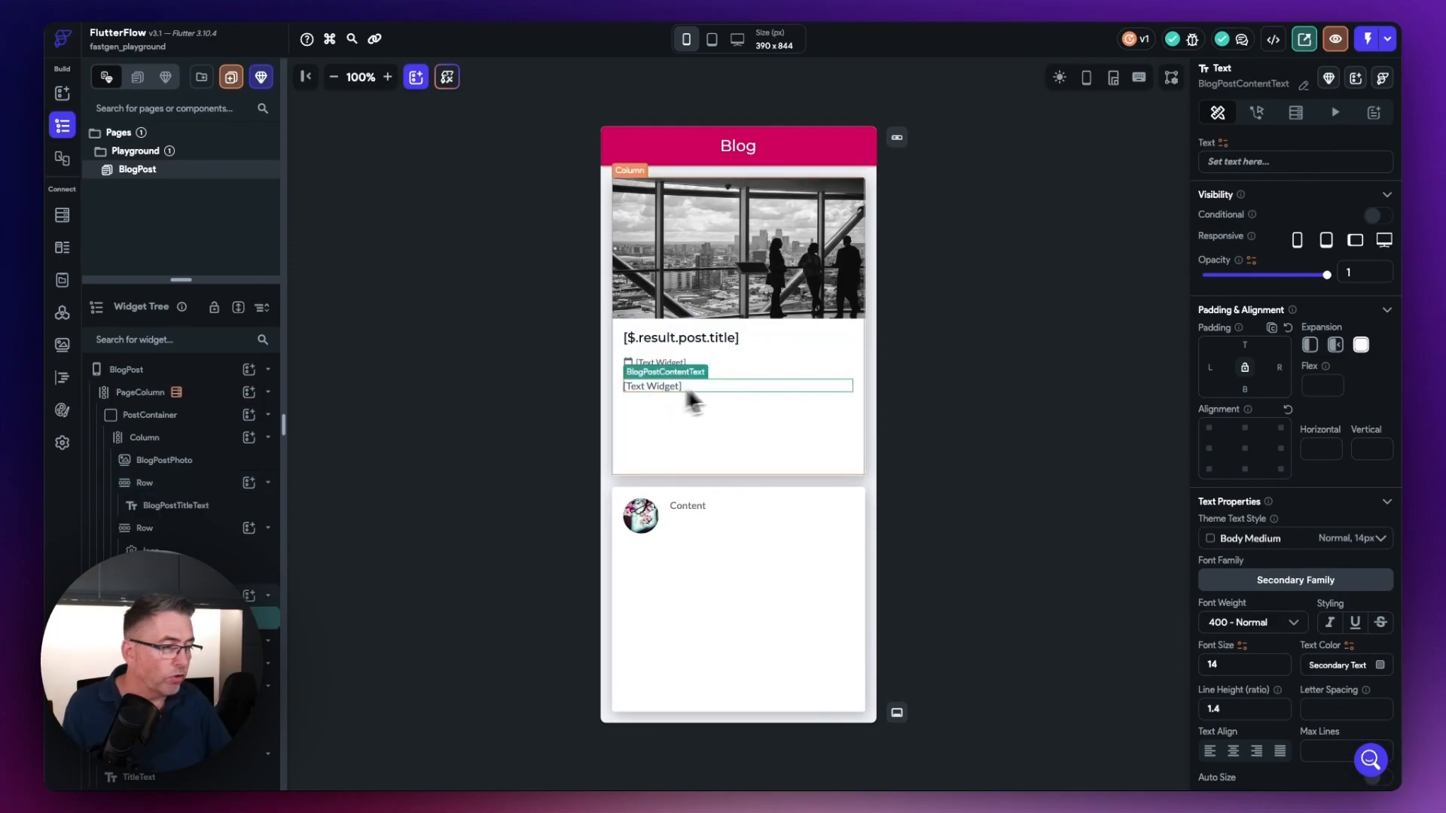
pyautogui.click(1224, 143)
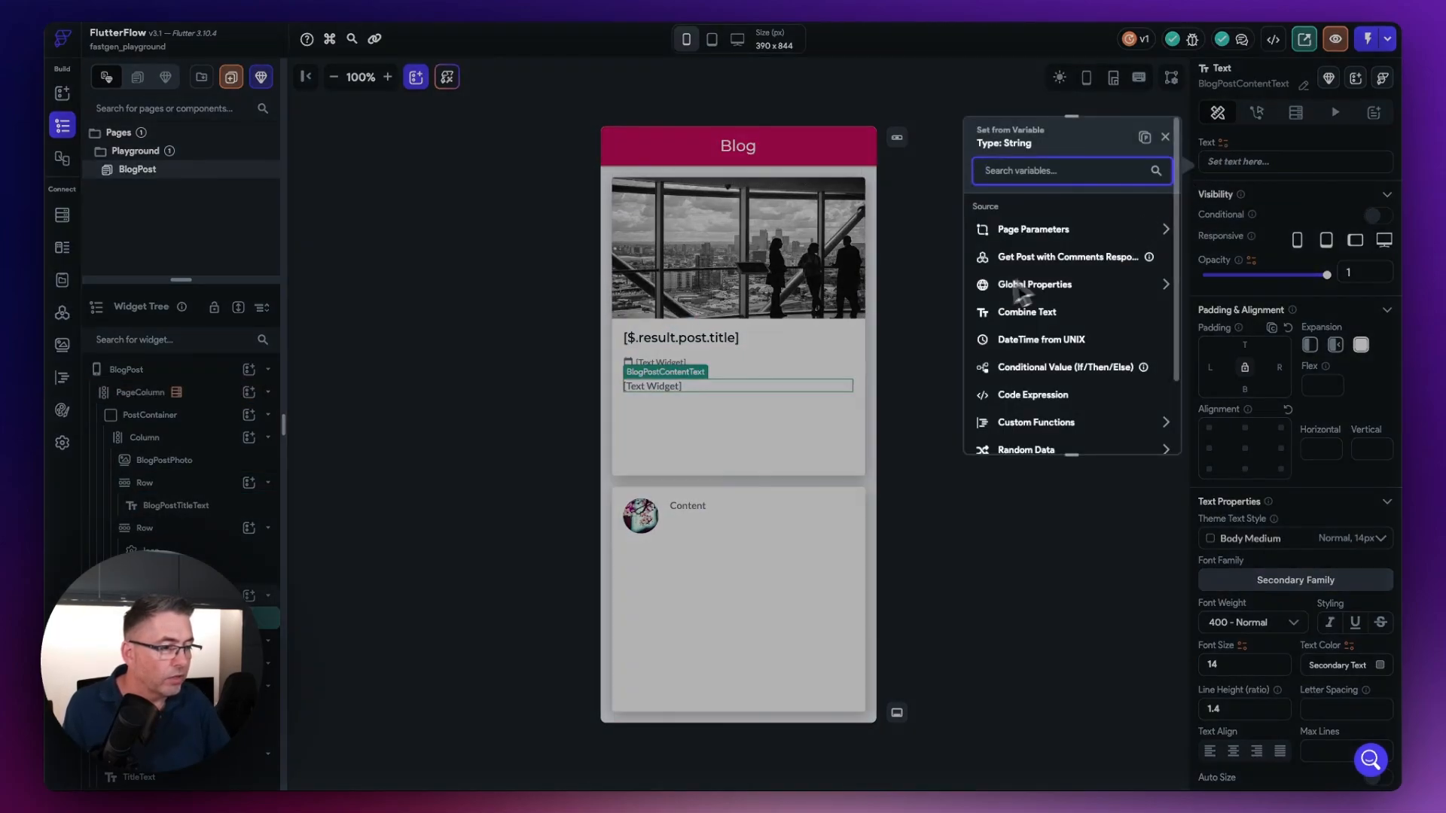
pyautogui.click(1067, 257)
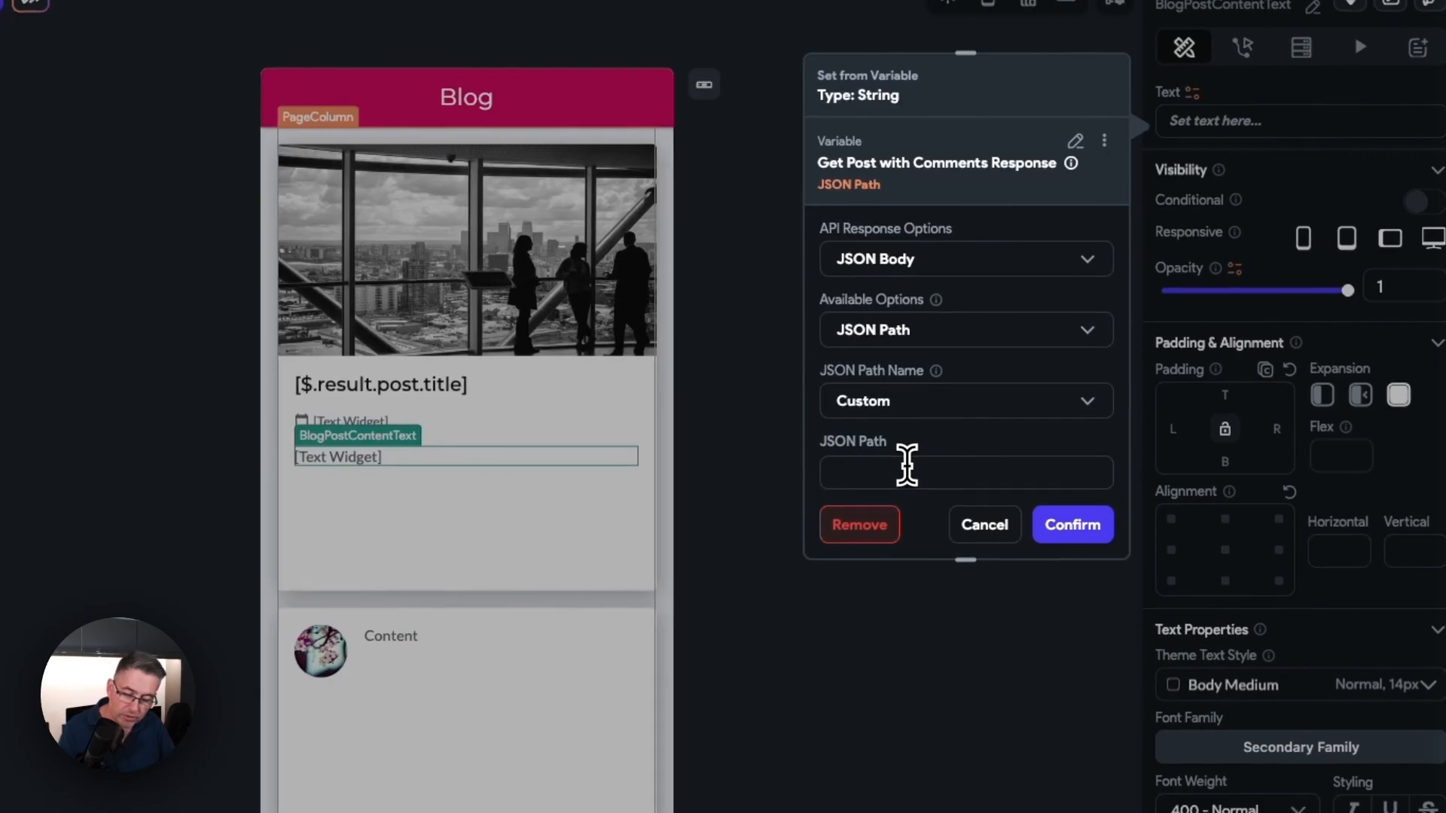
pyautogui.press('super+v')
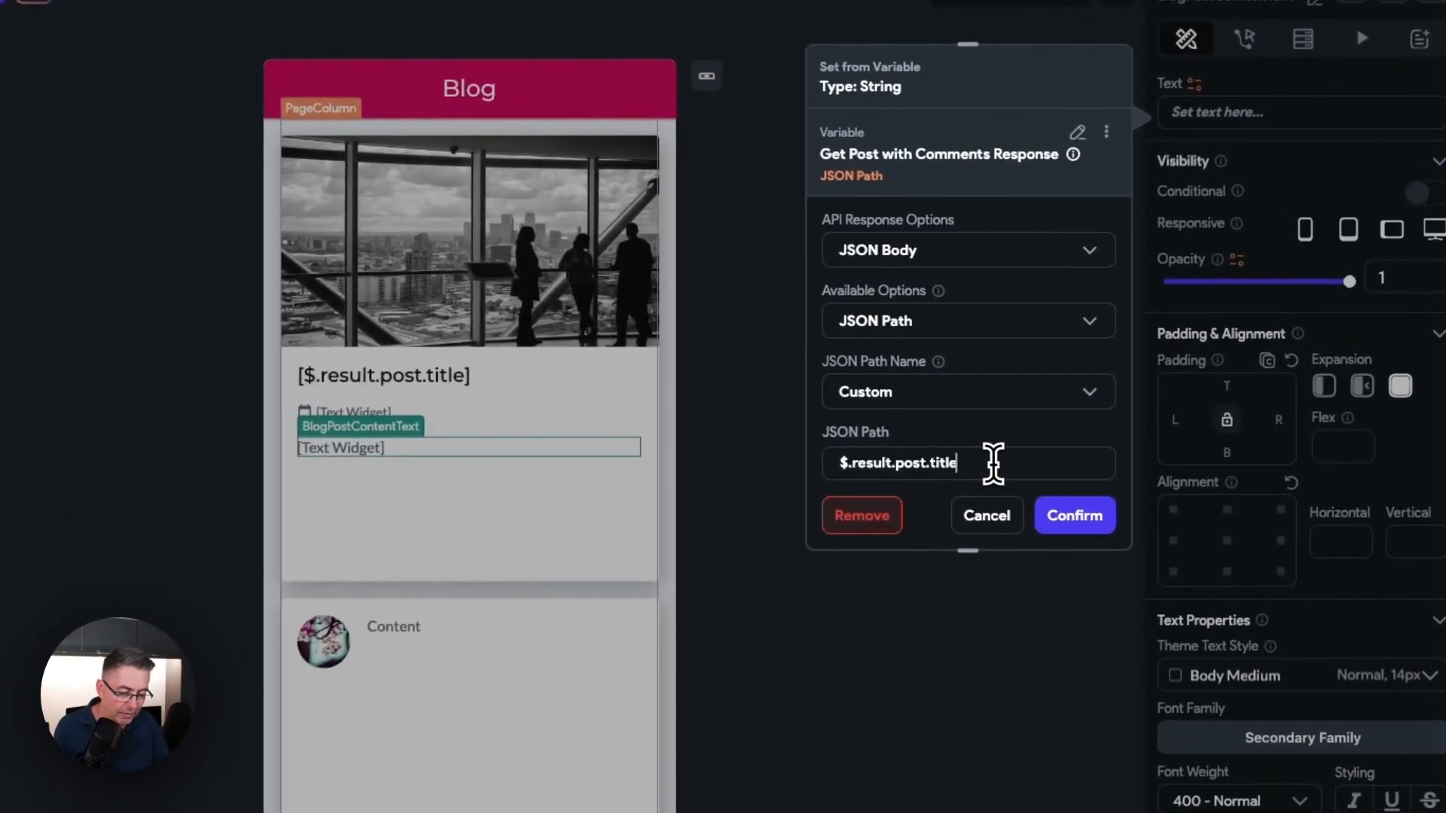
pyautogui.press('BackSpace')
pyautogui.press('BackSpace')
pyautogui.press('BackSpace')
pyautogui.write('content')
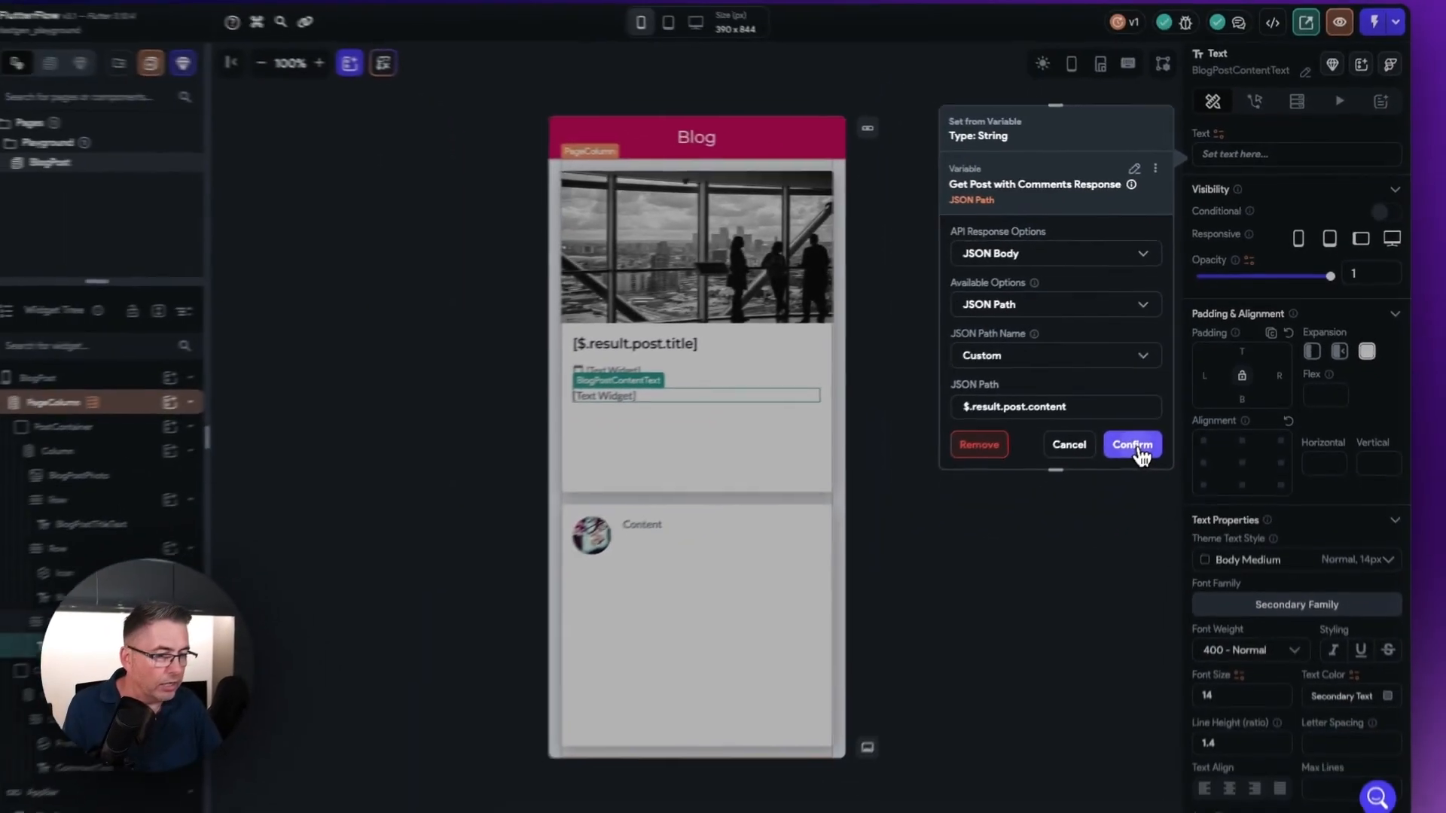
pyautogui.click(1133, 445)
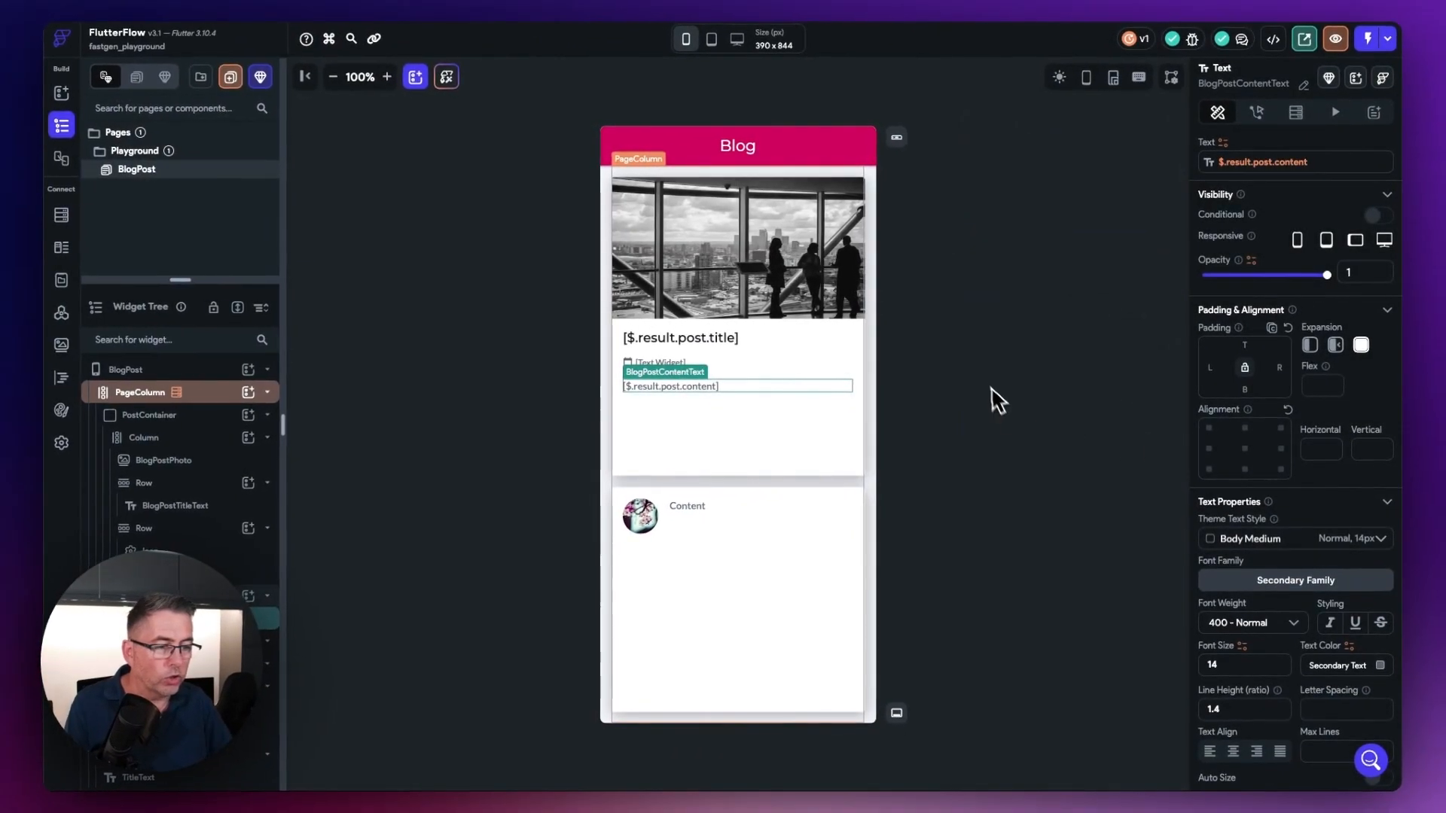
pyautogui.click(961, 390)
# Step: Select BlogPostDateText, switch to Fastgen, show the posts table's system columns, and reopen the table to examine its date fields
pyautogui.click(657, 365)
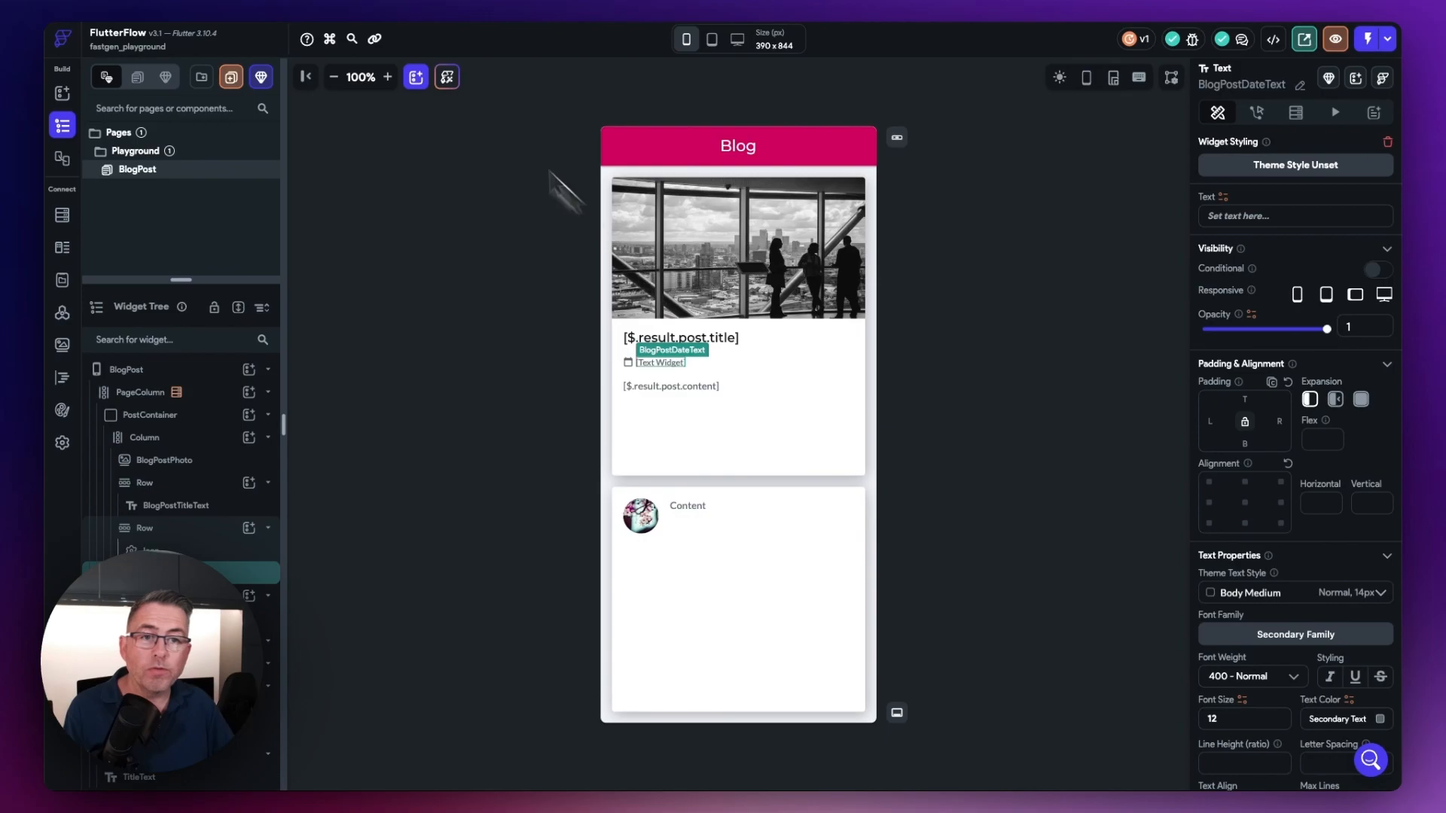
pyautogui.click(360, 1)
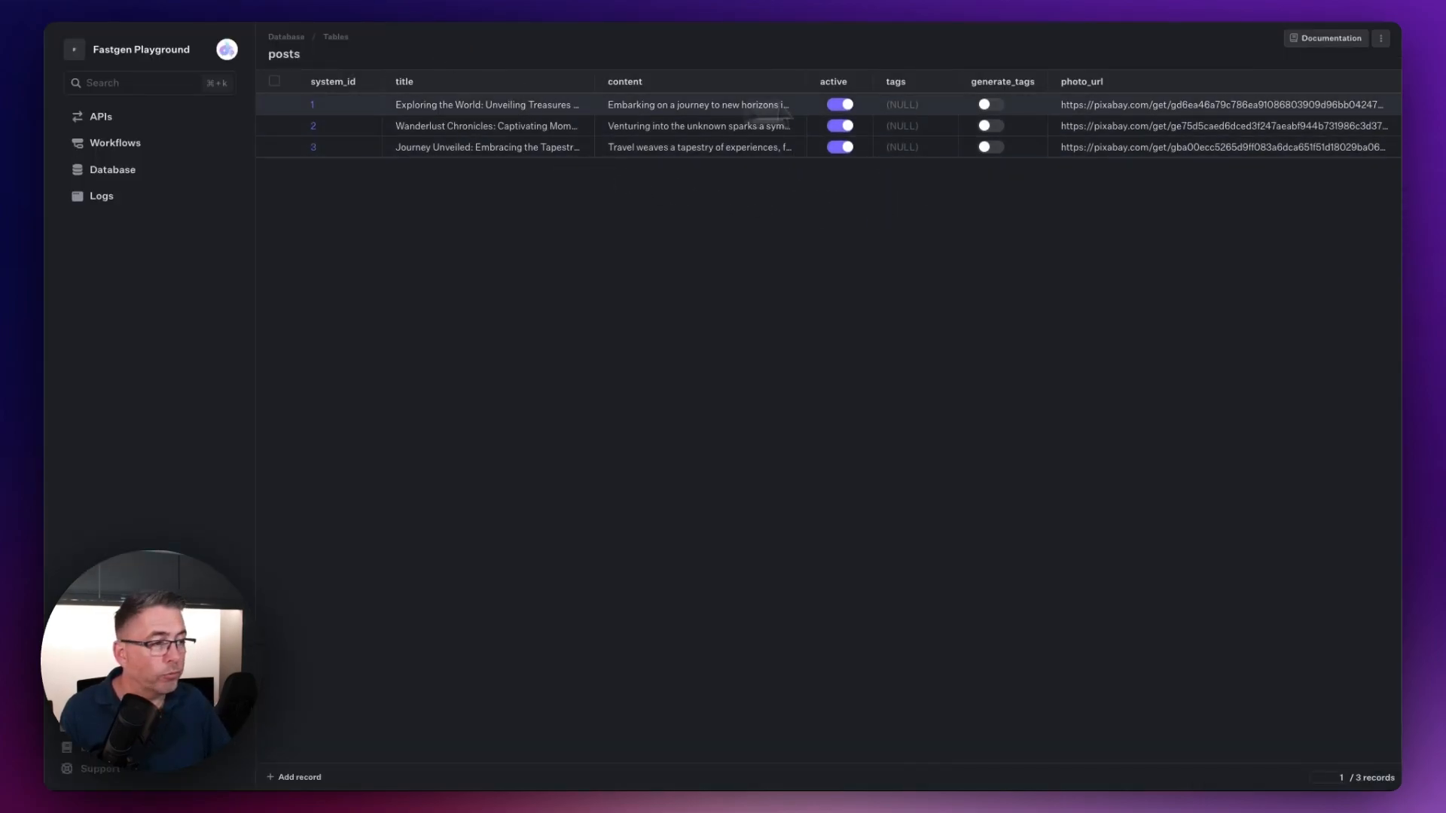
pyautogui.click(1381, 39)
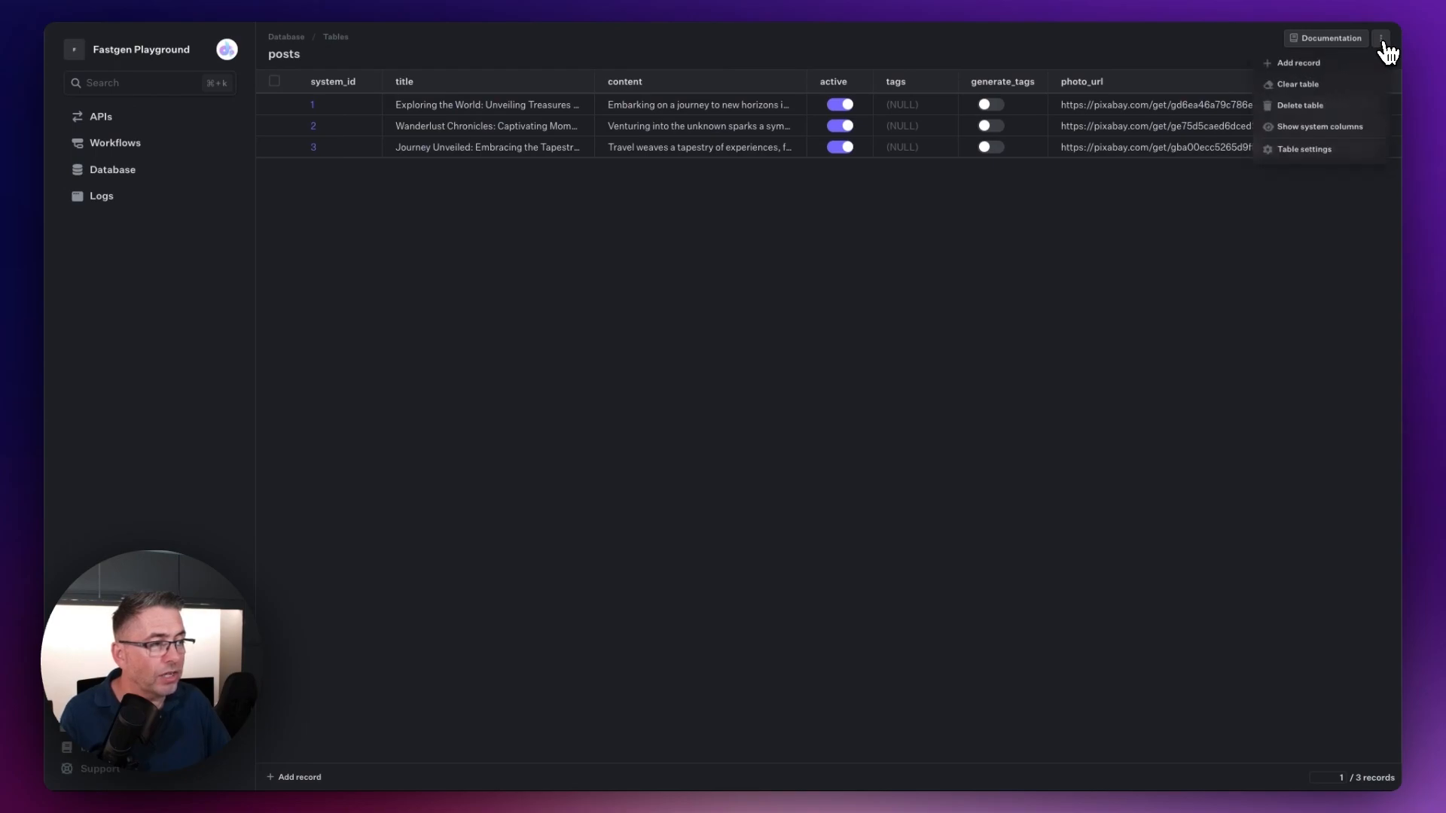
pyautogui.click(1323, 126)
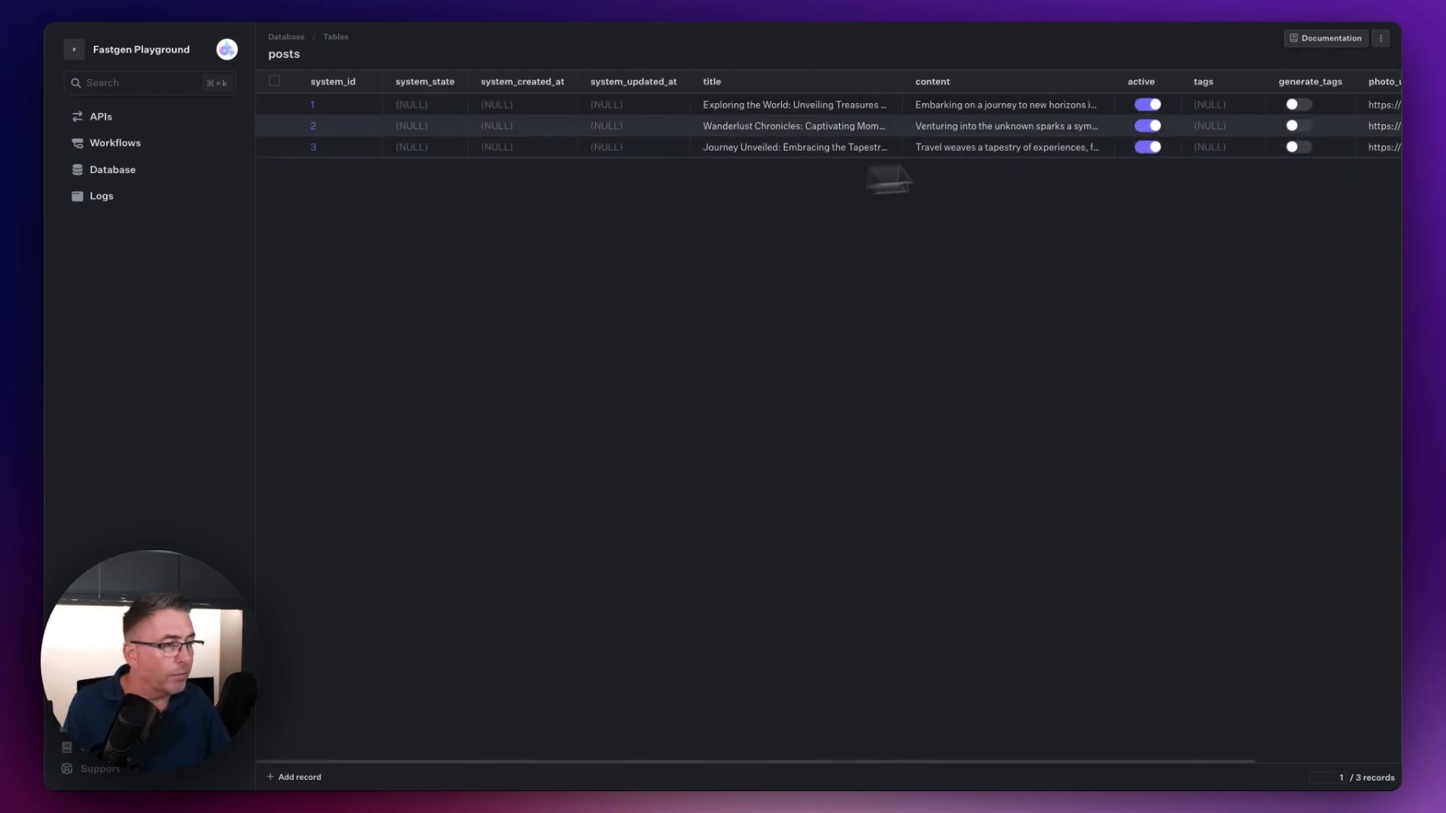
pyautogui.click(1382, 38)
pyautogui.click(1328, 135)
pyautogui.click(1381, 39)
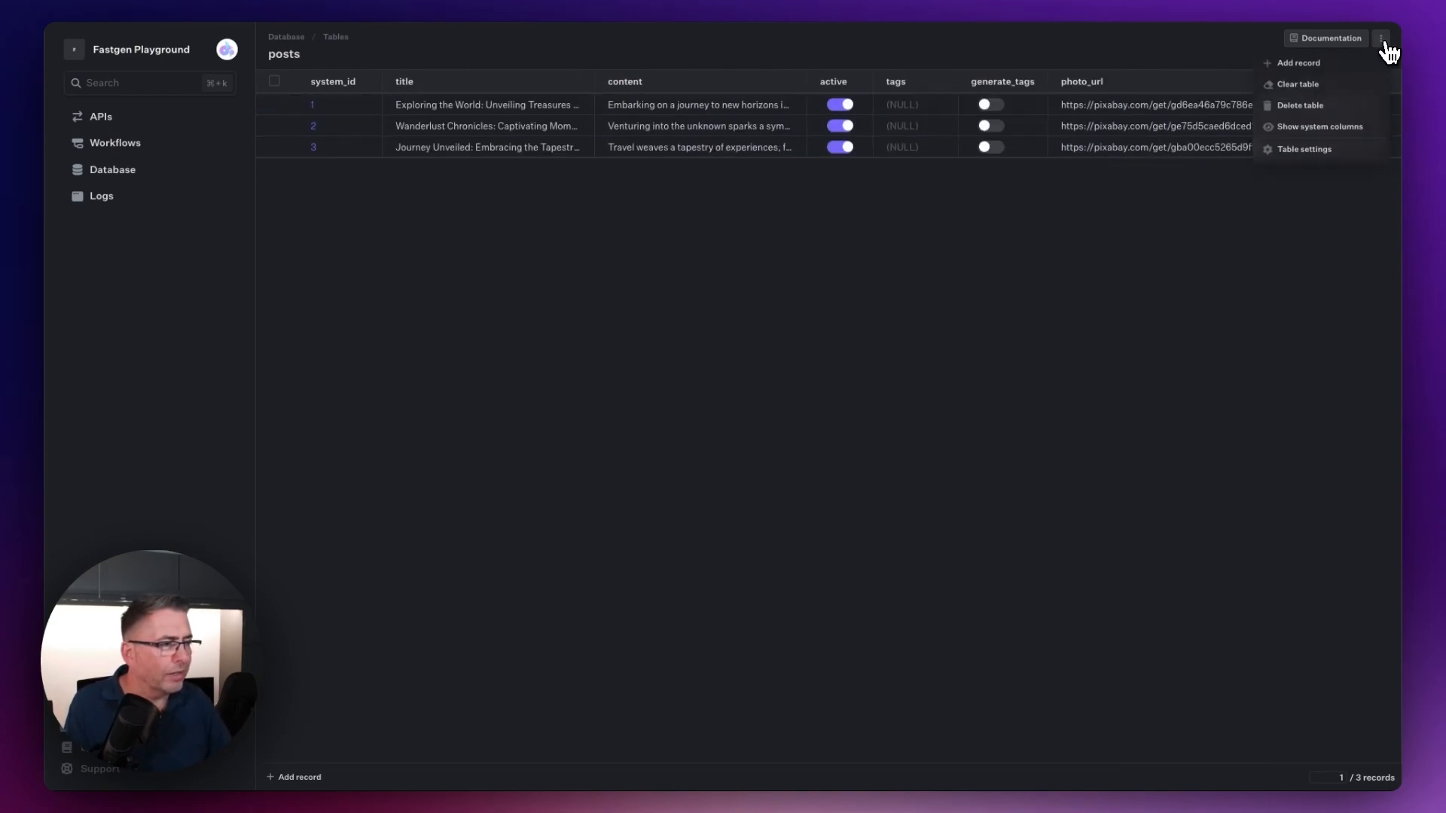
pyautogui.click(1319, 128)
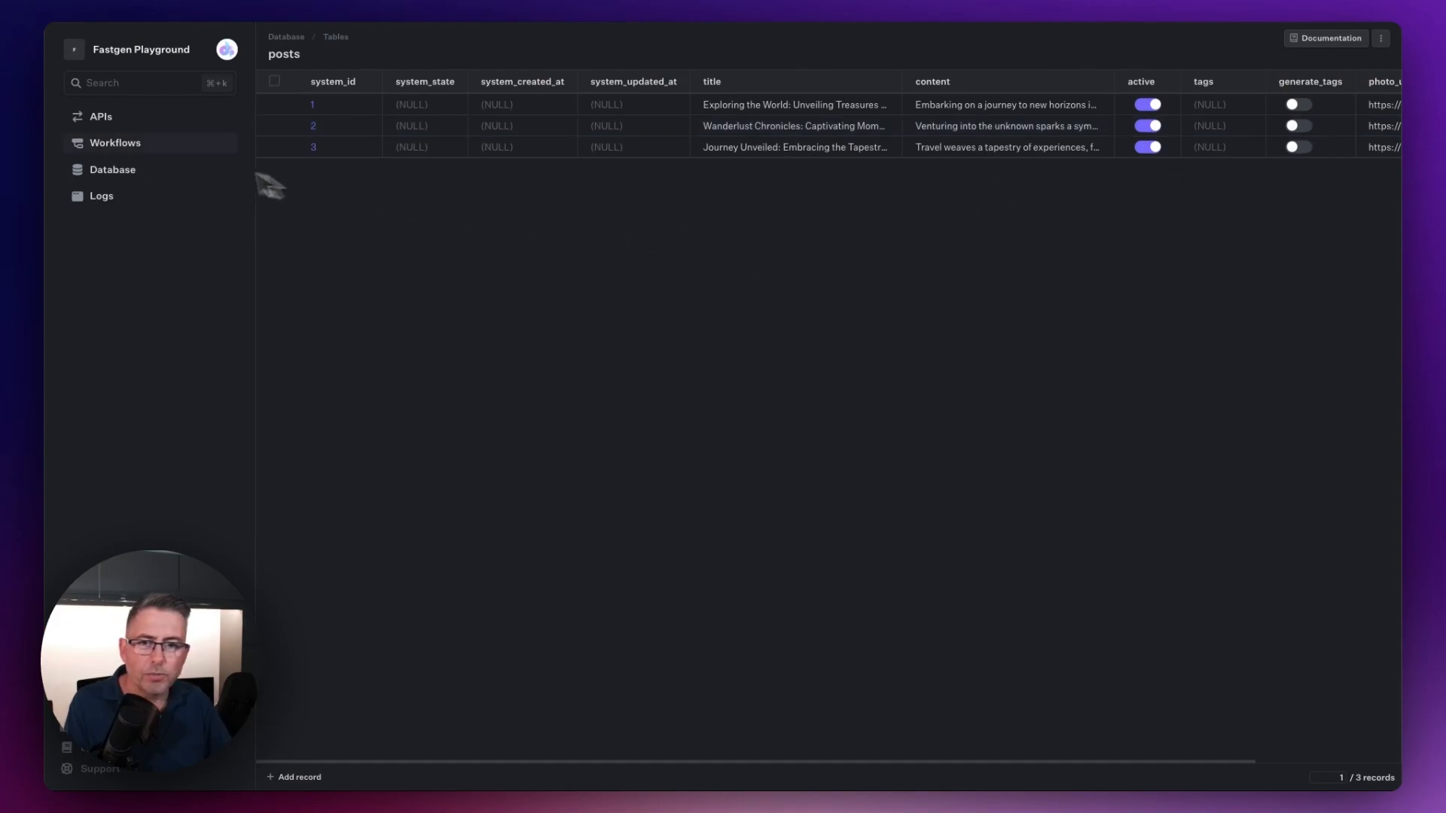
pyautogui.click(119, 181)
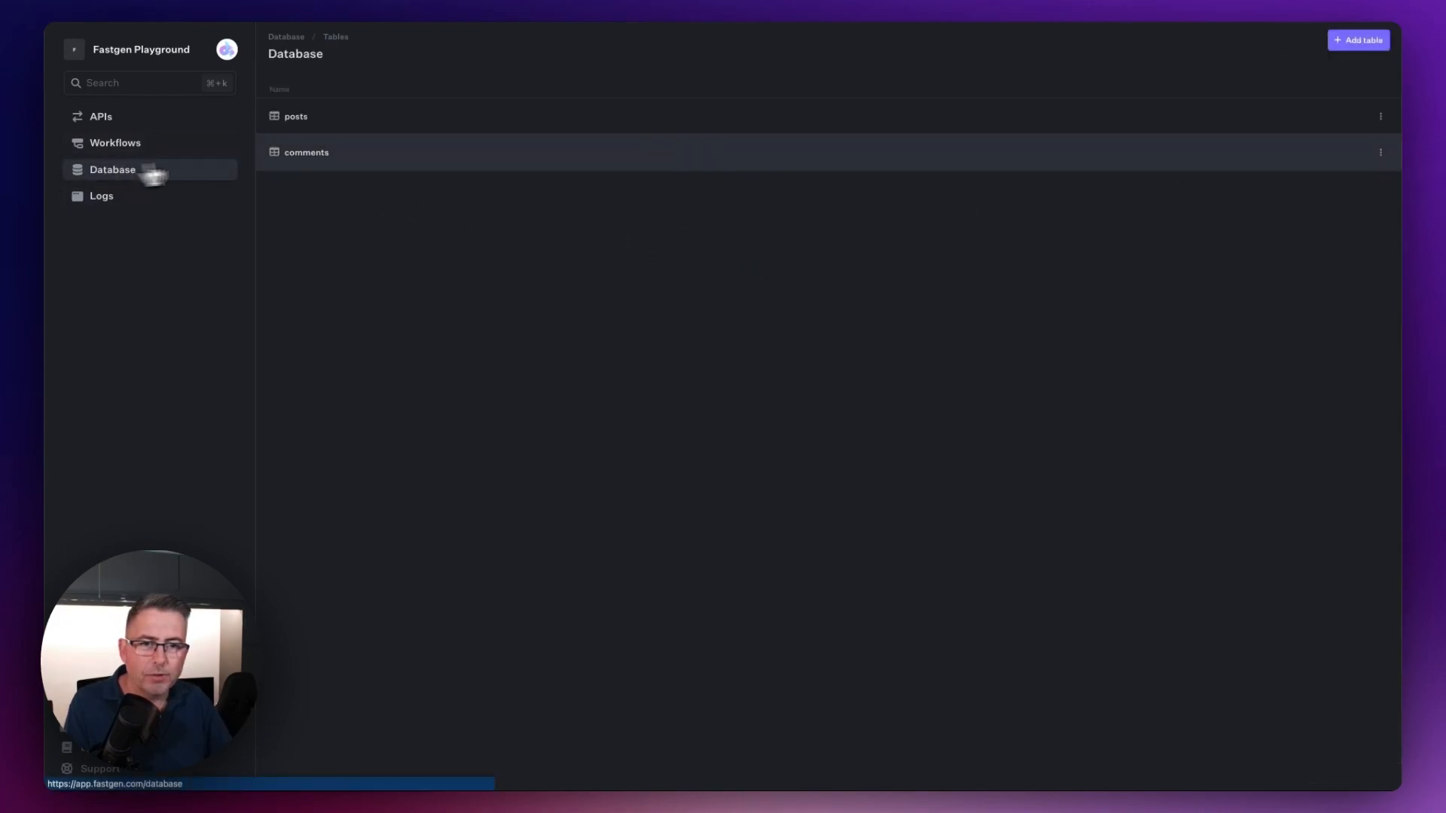
pyautogui.click(313, 124)
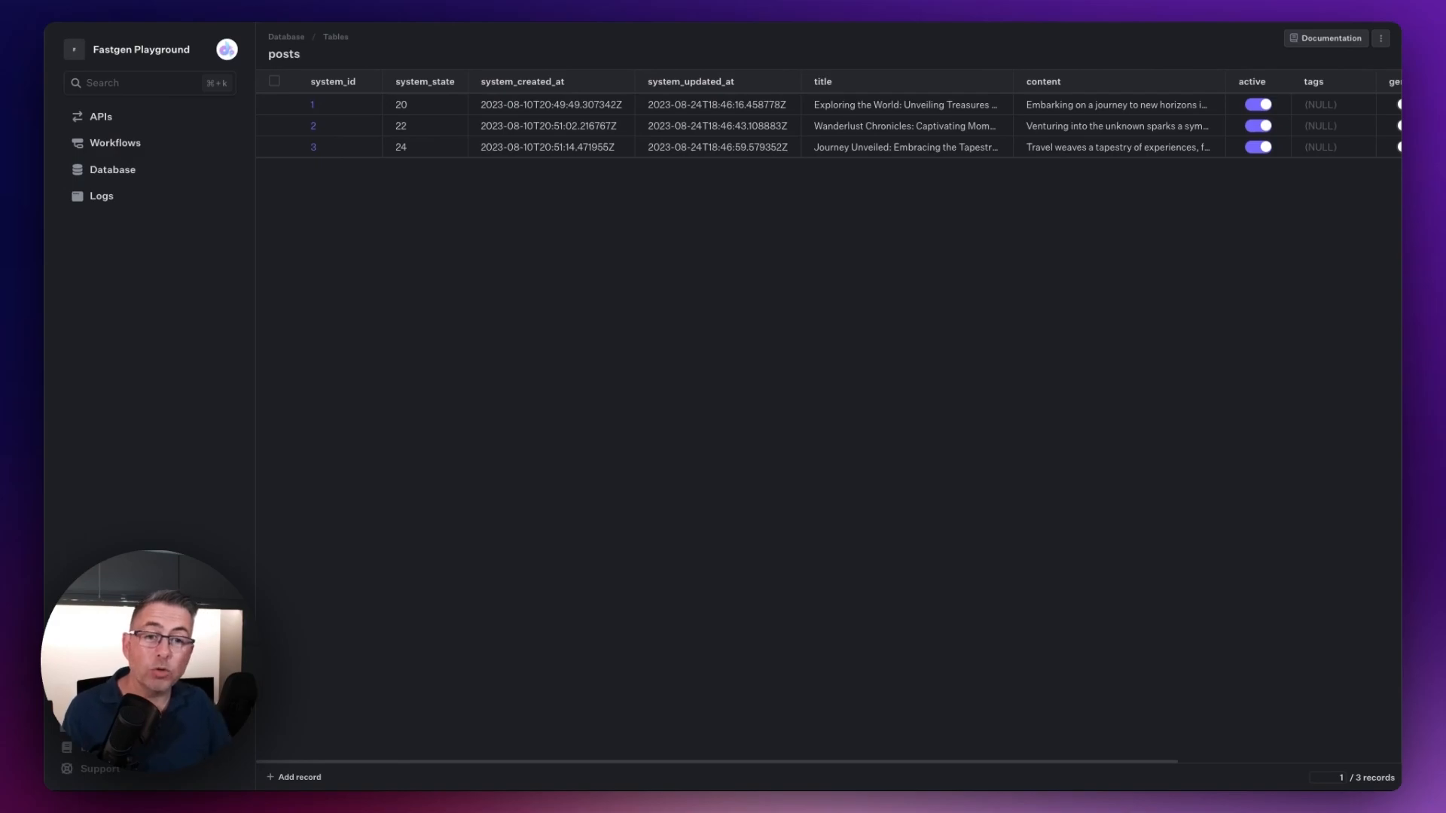
# Step: Return to FlutterFlow and set BlogPostDateText's text from the formatDateTime custom function
pyautogui.click(550, 1)
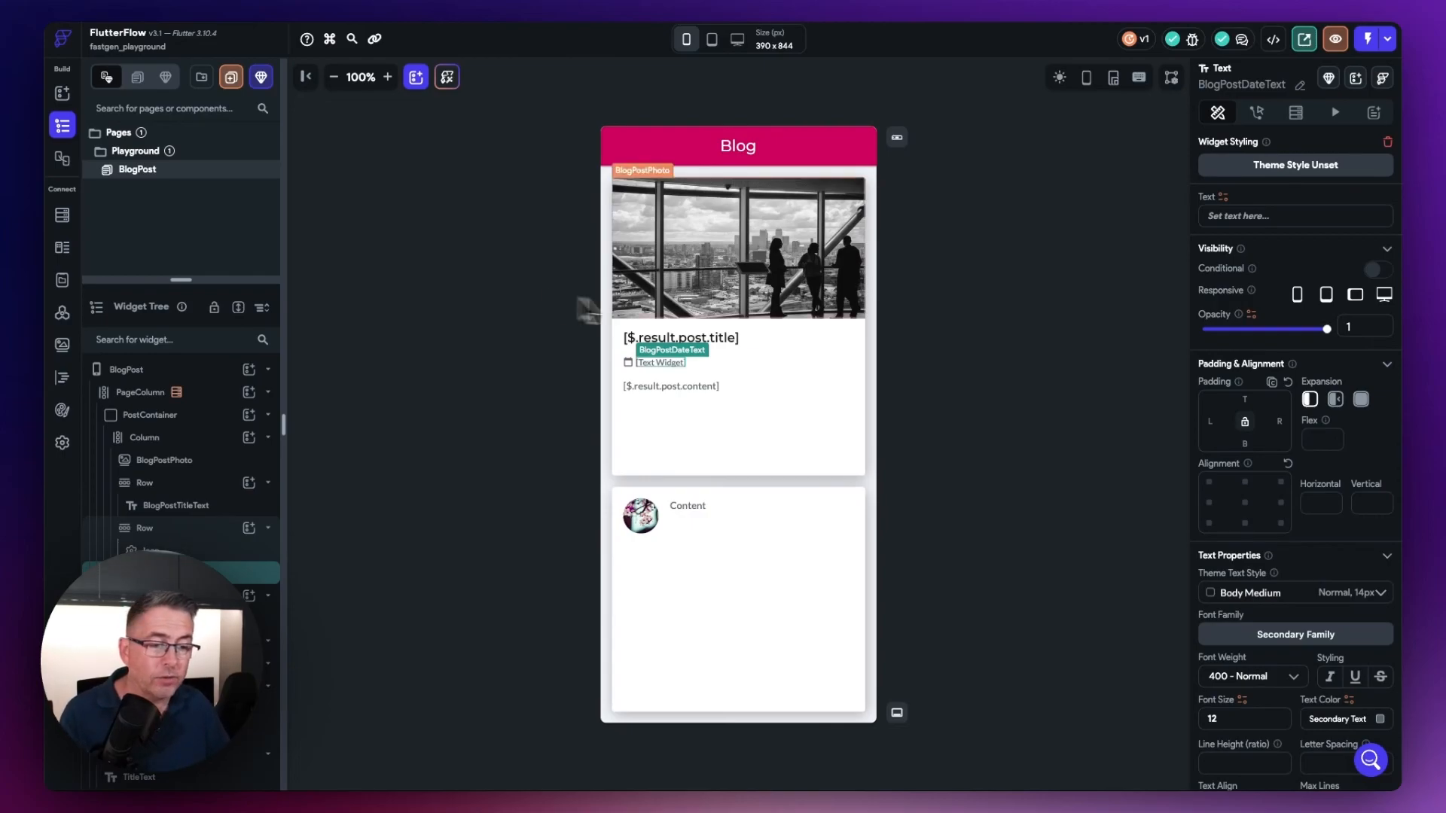
pyautogui.click(1223, 198)
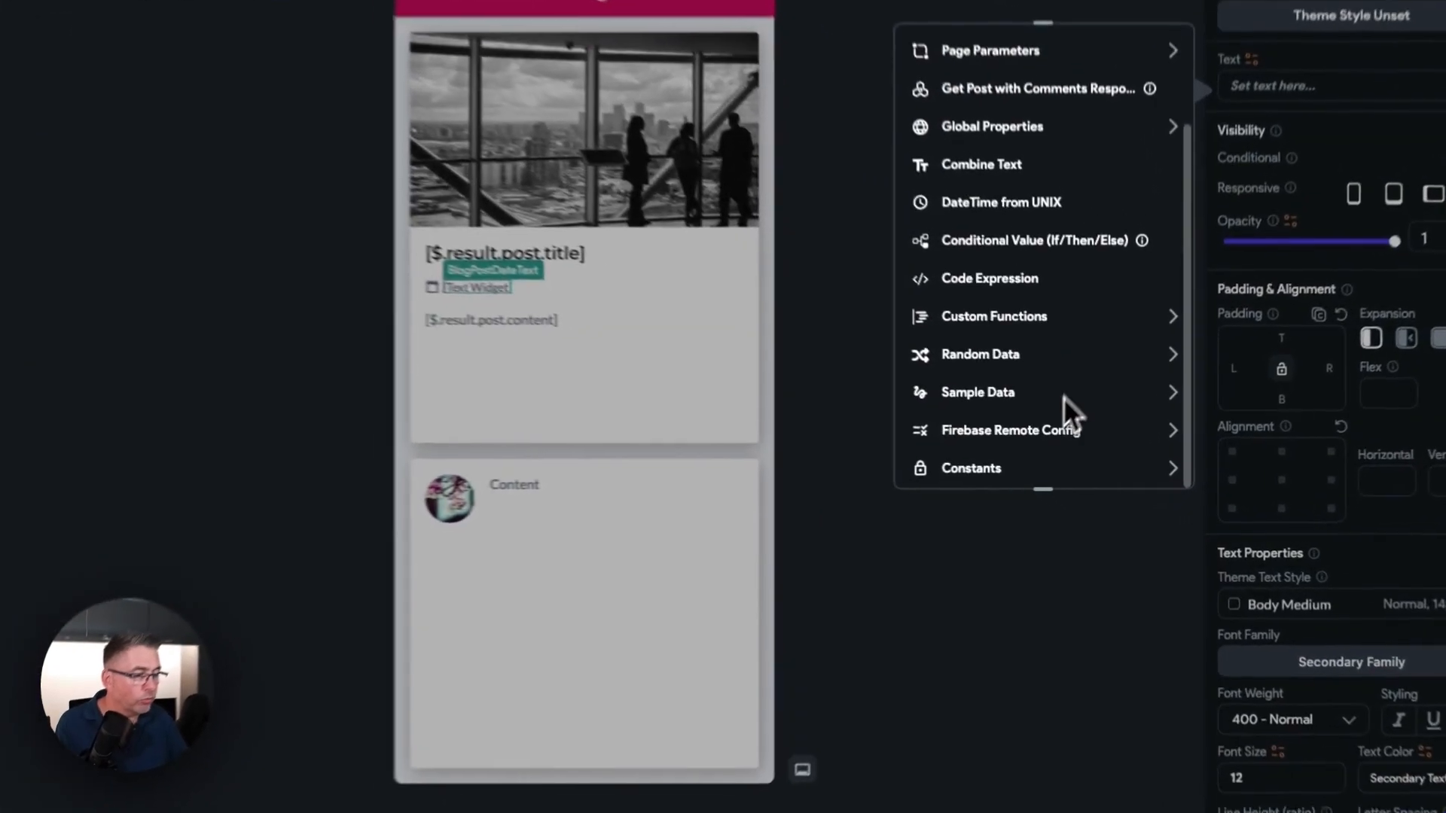
pyautogui.click(1032, 476)
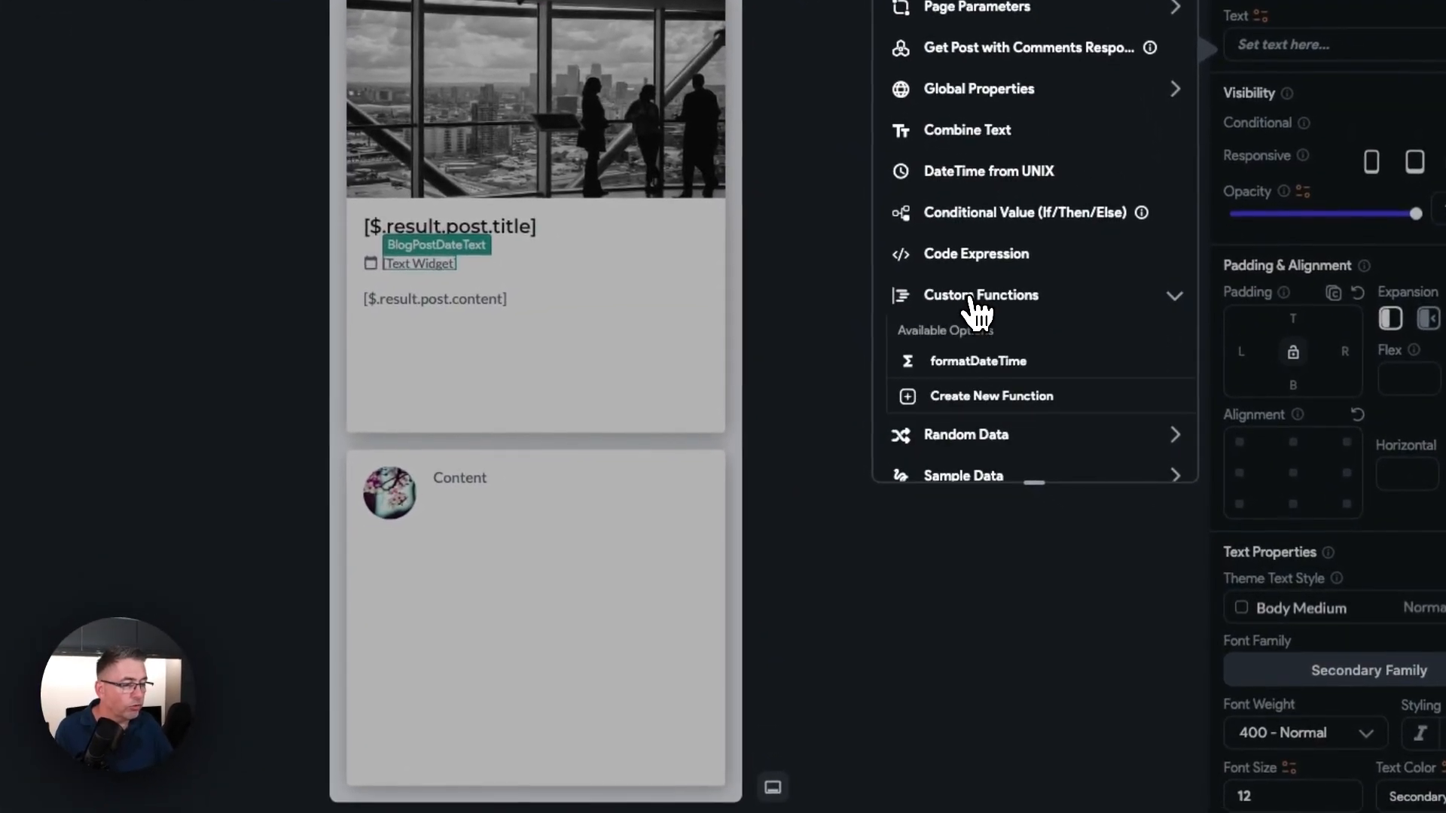
pyautogui.click(971, 363)
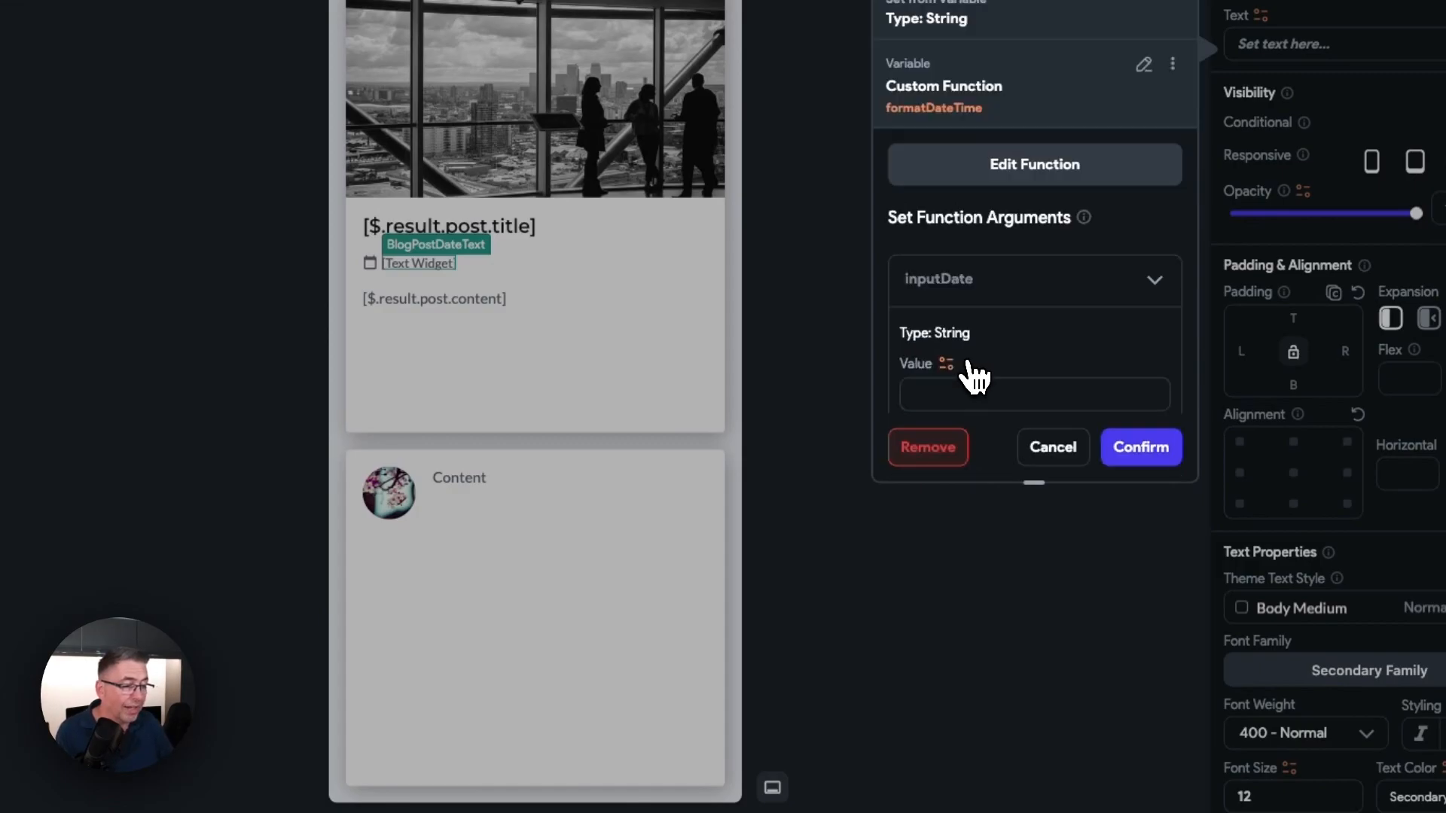
pyautogui.scroll(-2, 1004, 374)
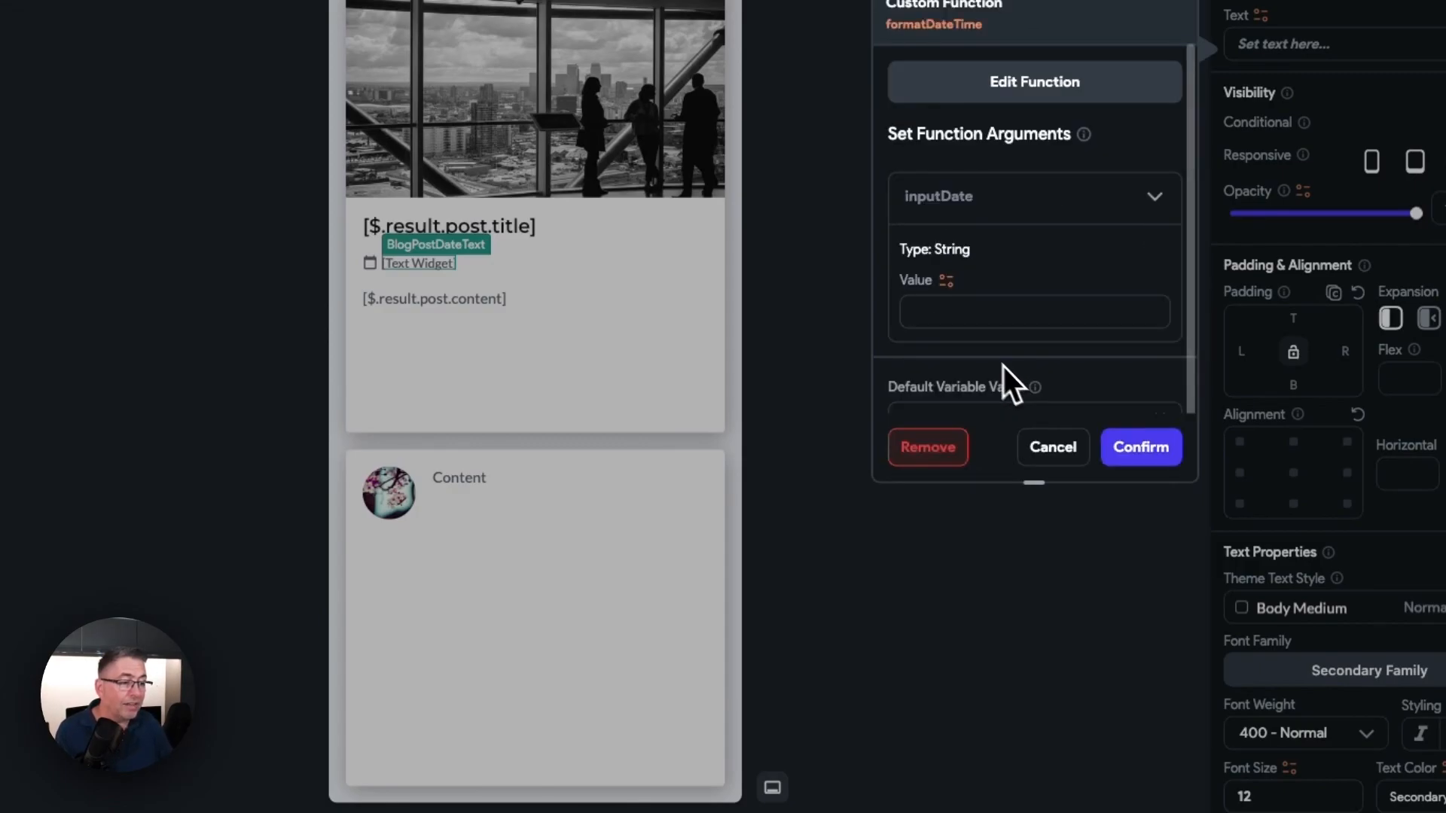
# Step: Set the function's inputDate argument to the Get Post with Comments Response JSON path $.result.post.system_created_at and confirm the date binding
pyautogui.click(951, 285)
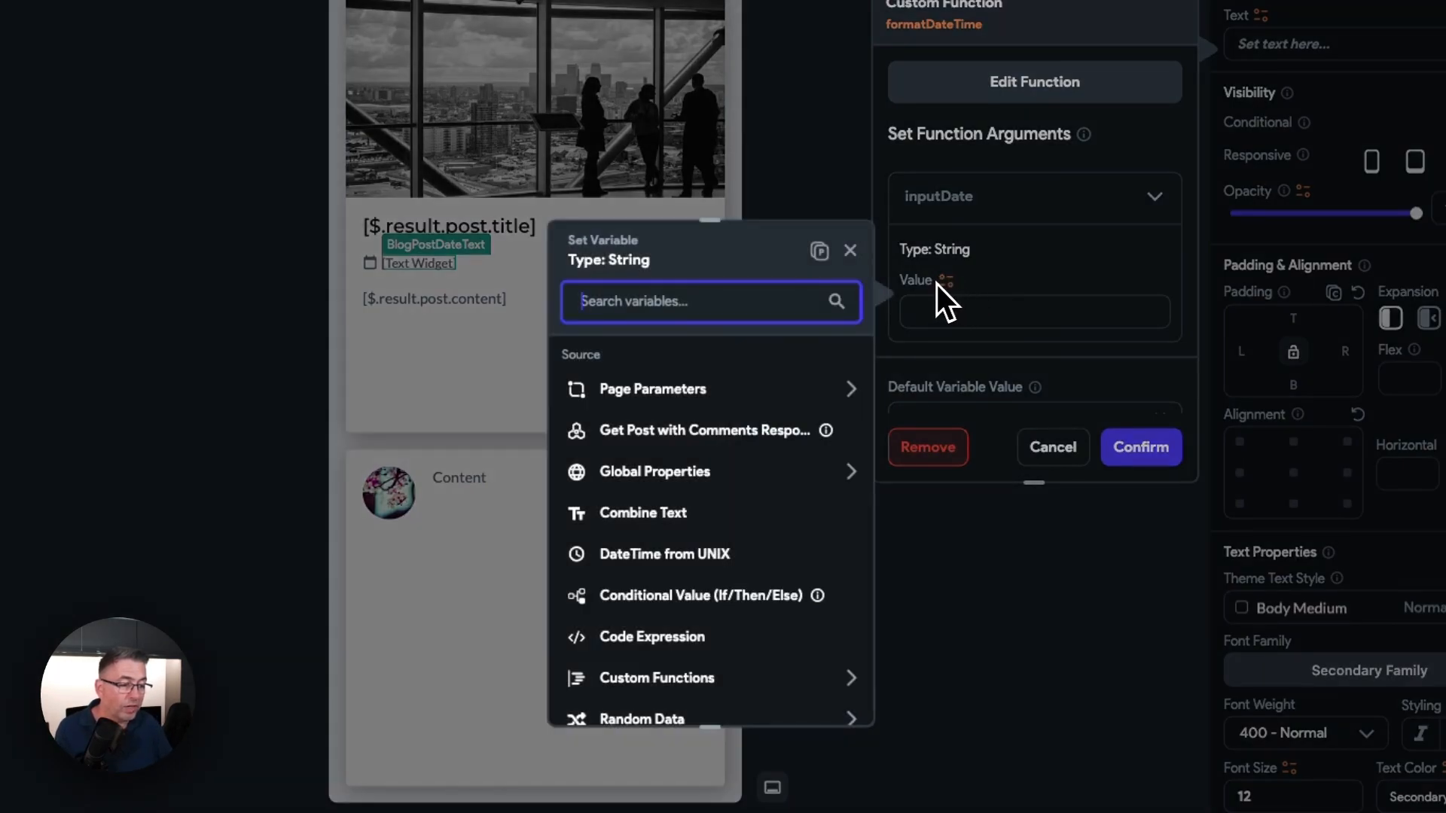
pyautogui.click(659, 433)
pyautogui.scroll(-2, 725, 426)
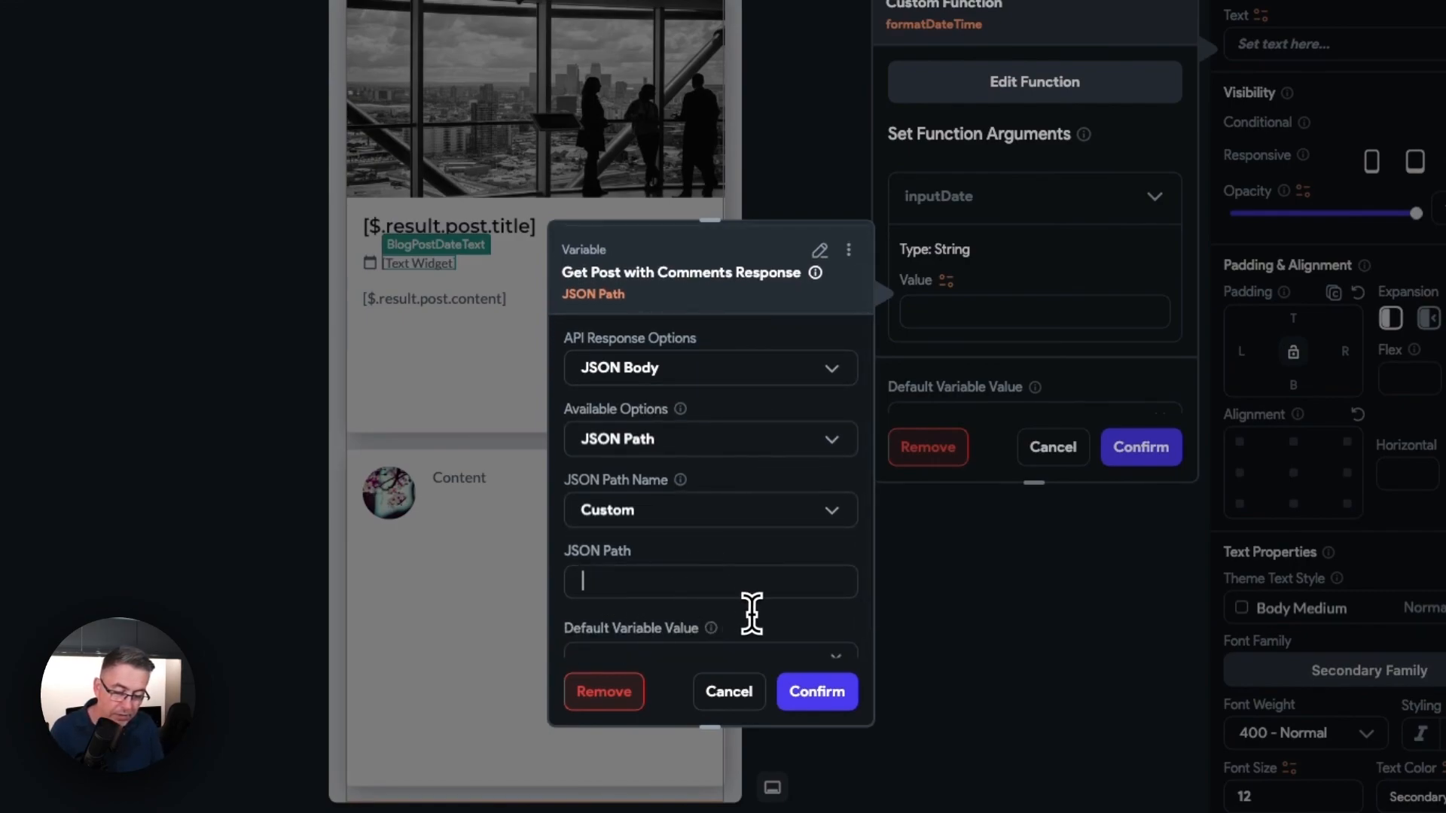
pyautogui.write('.result.post.')
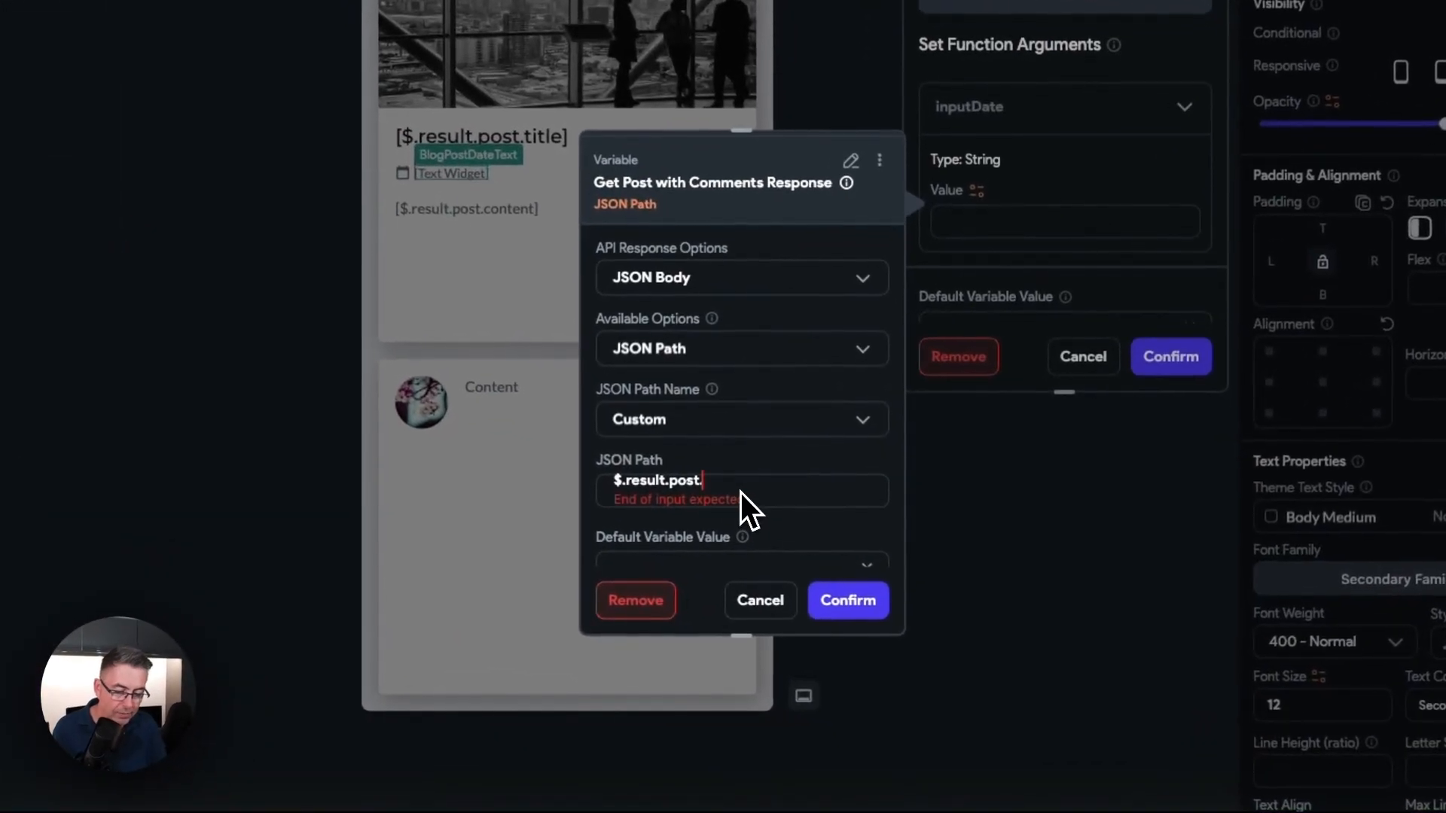
pyautogui.write('system_created')
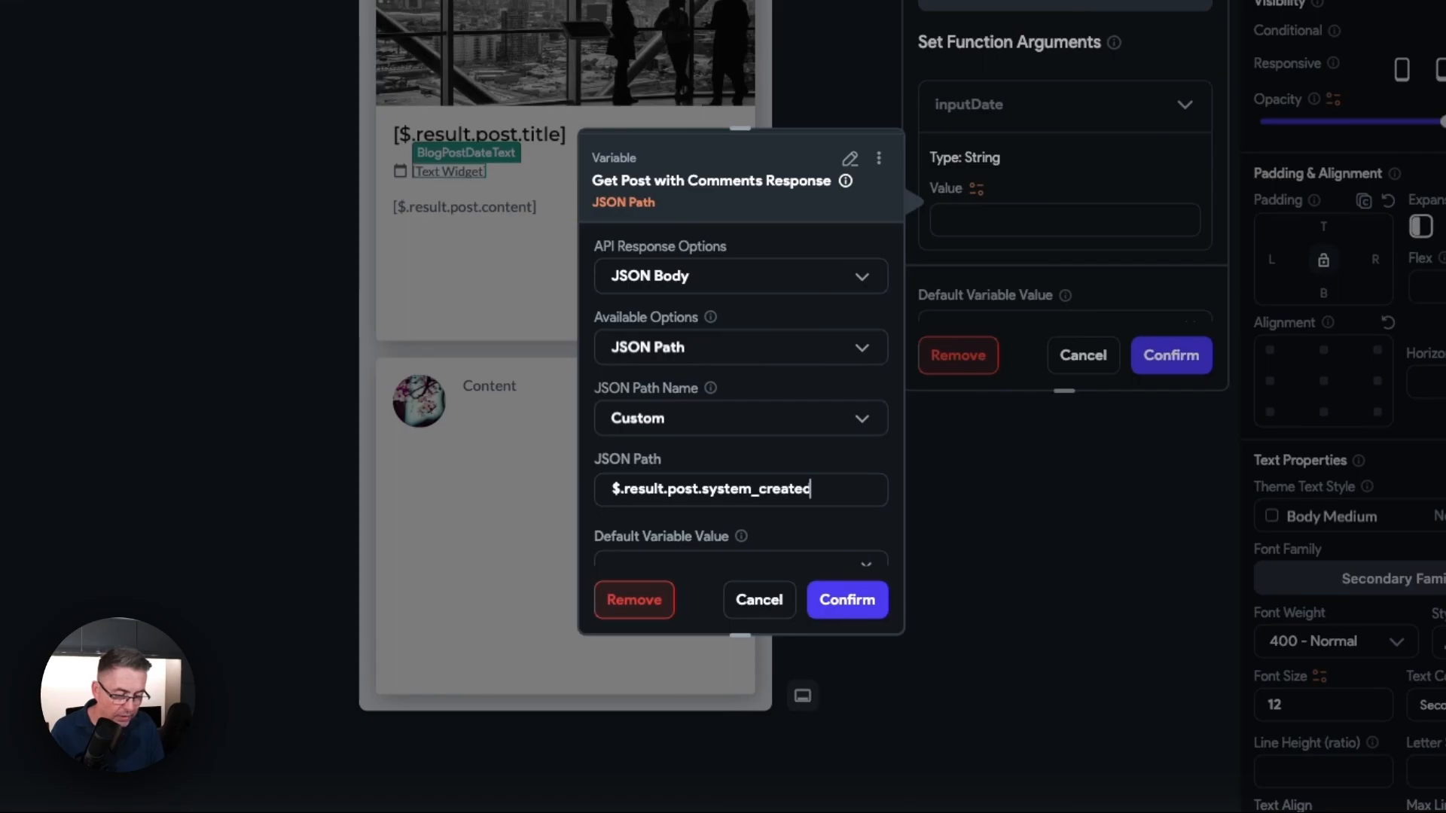
pyautogui.write('_at')
pyautogui.scroll(-1, 734, 471)
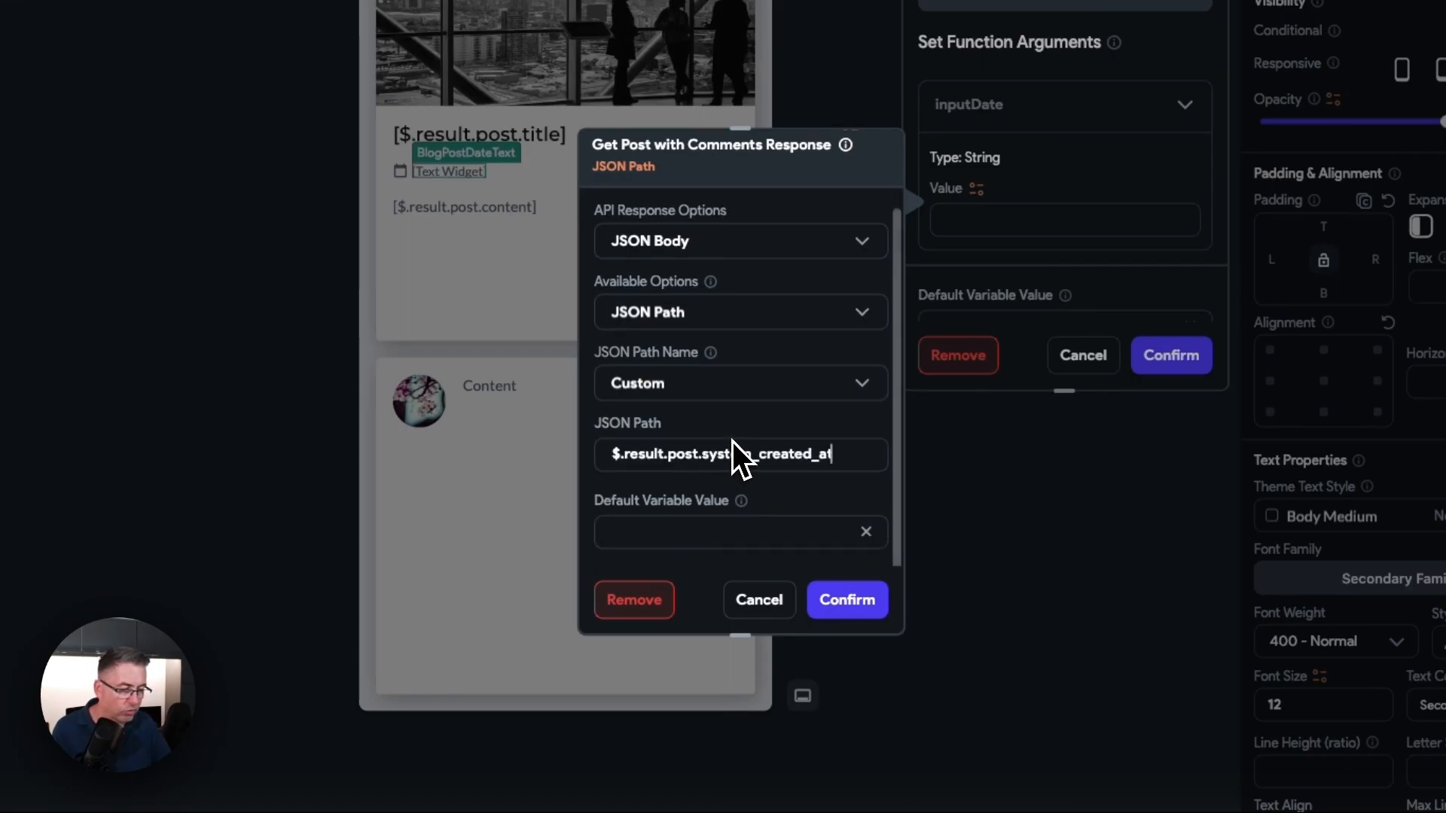
pyautogui.click(857, 604)
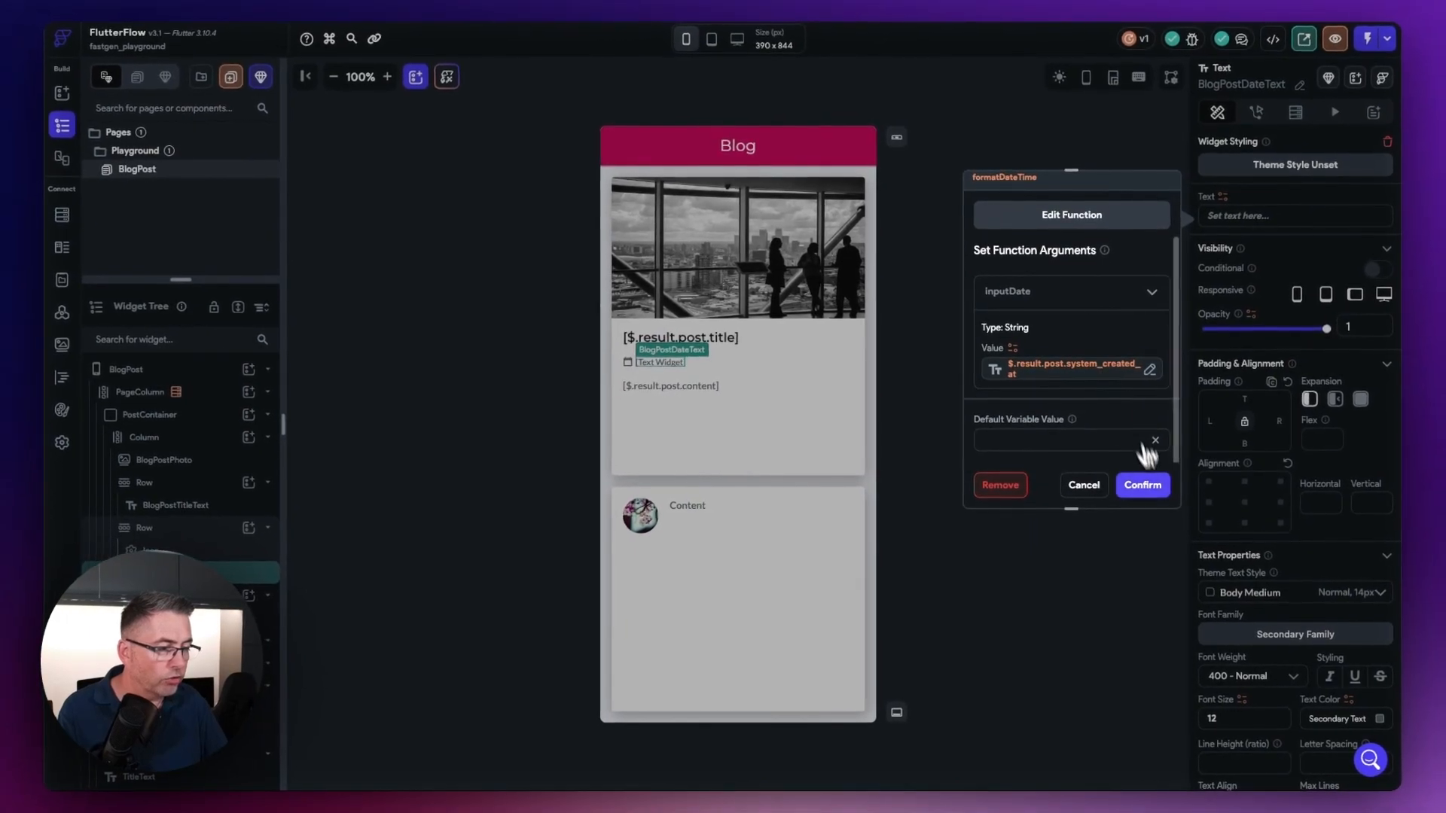
pyautogui.click(1144, 486)
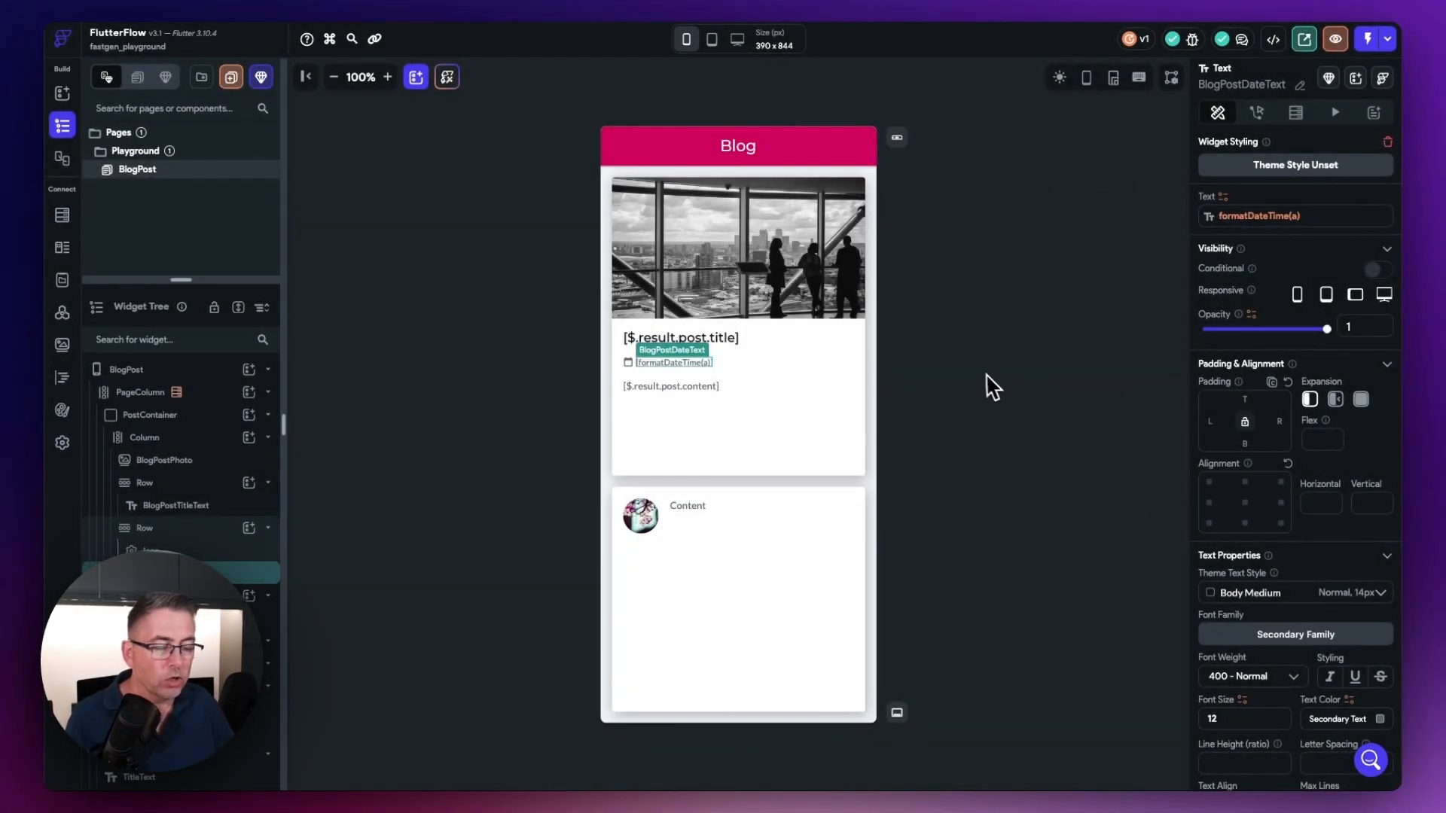
pyautogui.click(1013, 476)
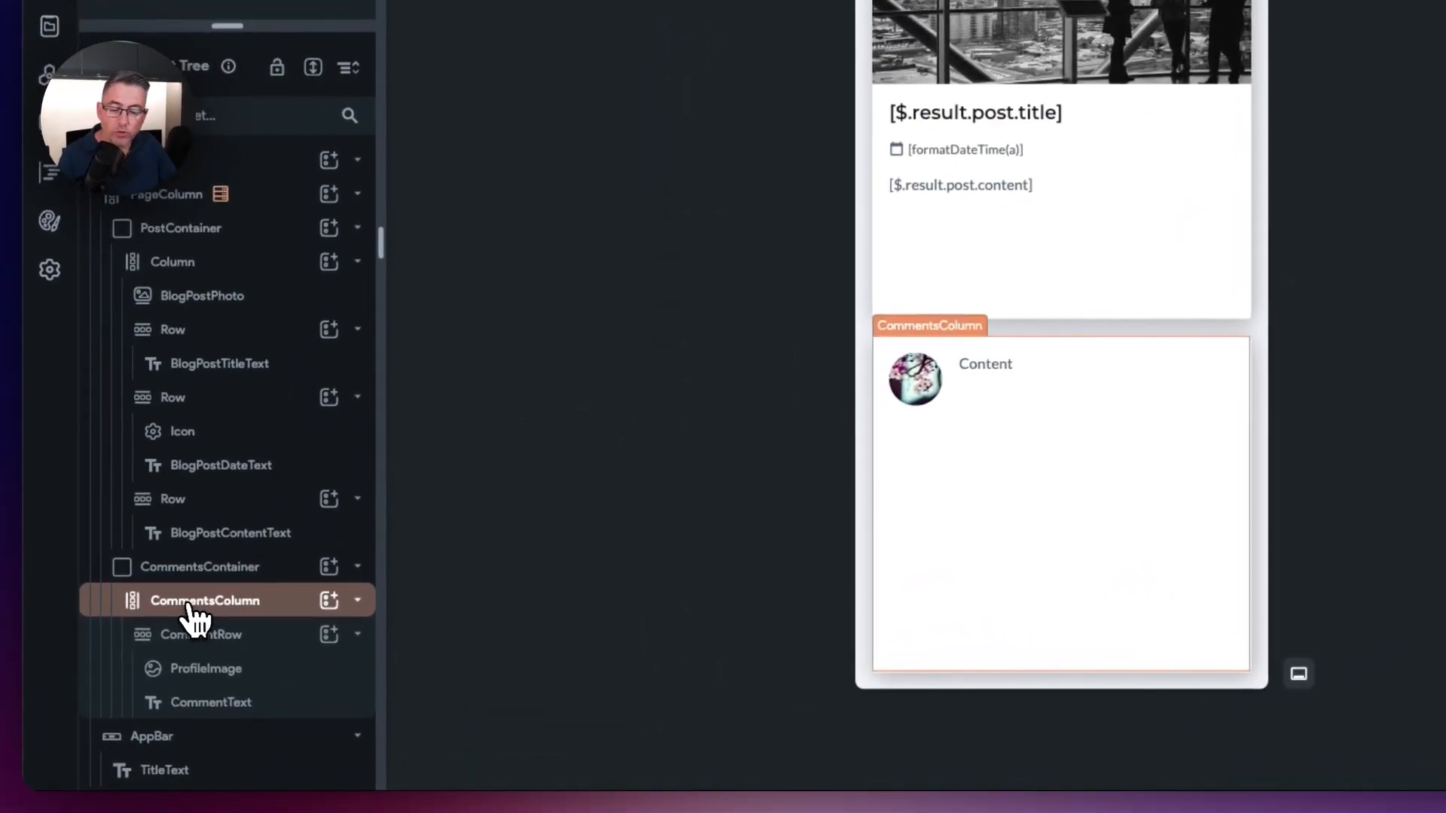
# Step: Examine the comments section's widgets one by one: CommentsColumn, CommentRow, ProfileImage and CommentText
pyautogui.click(165, 608)
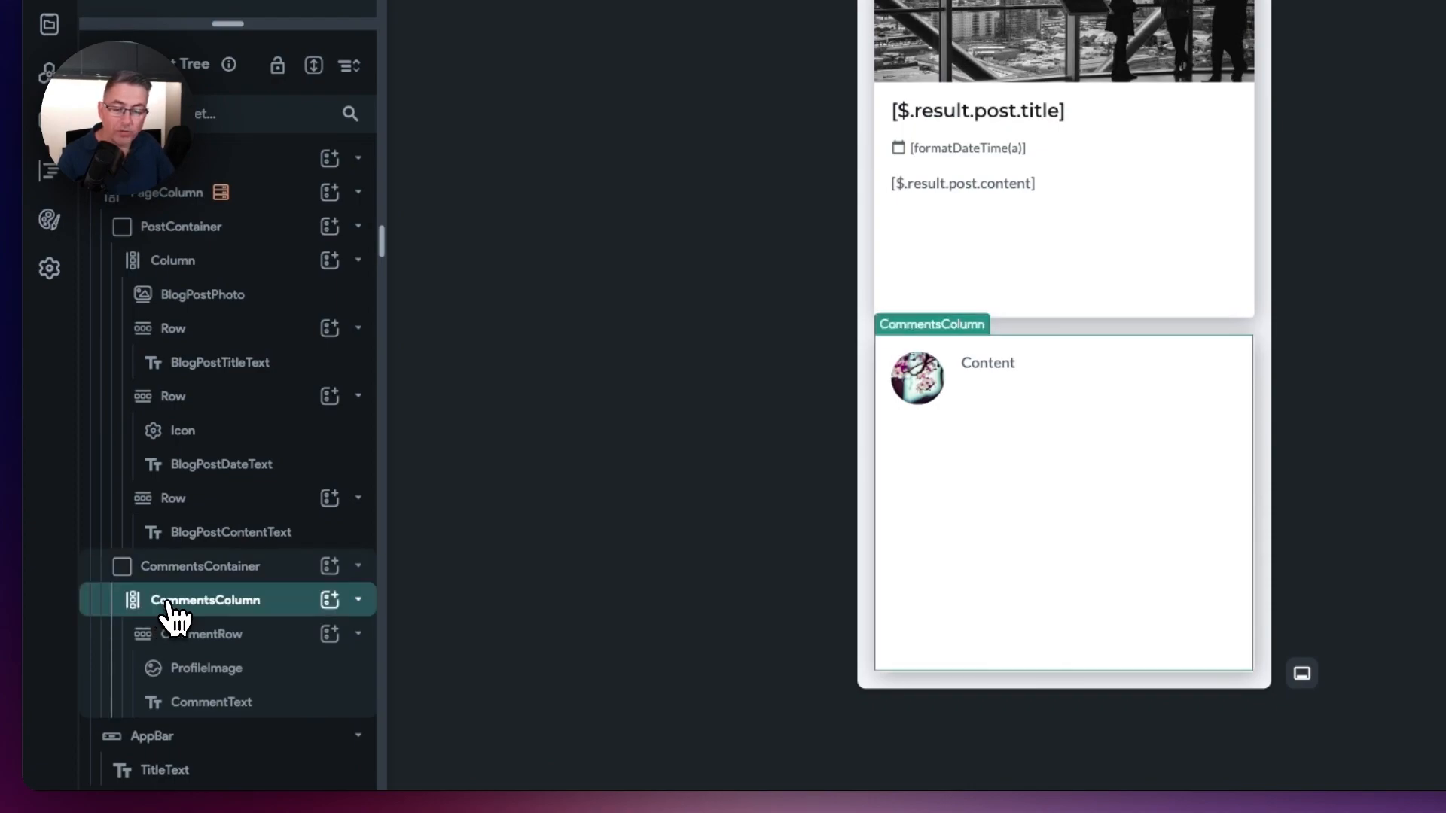
pyautogui.click(200, 642)
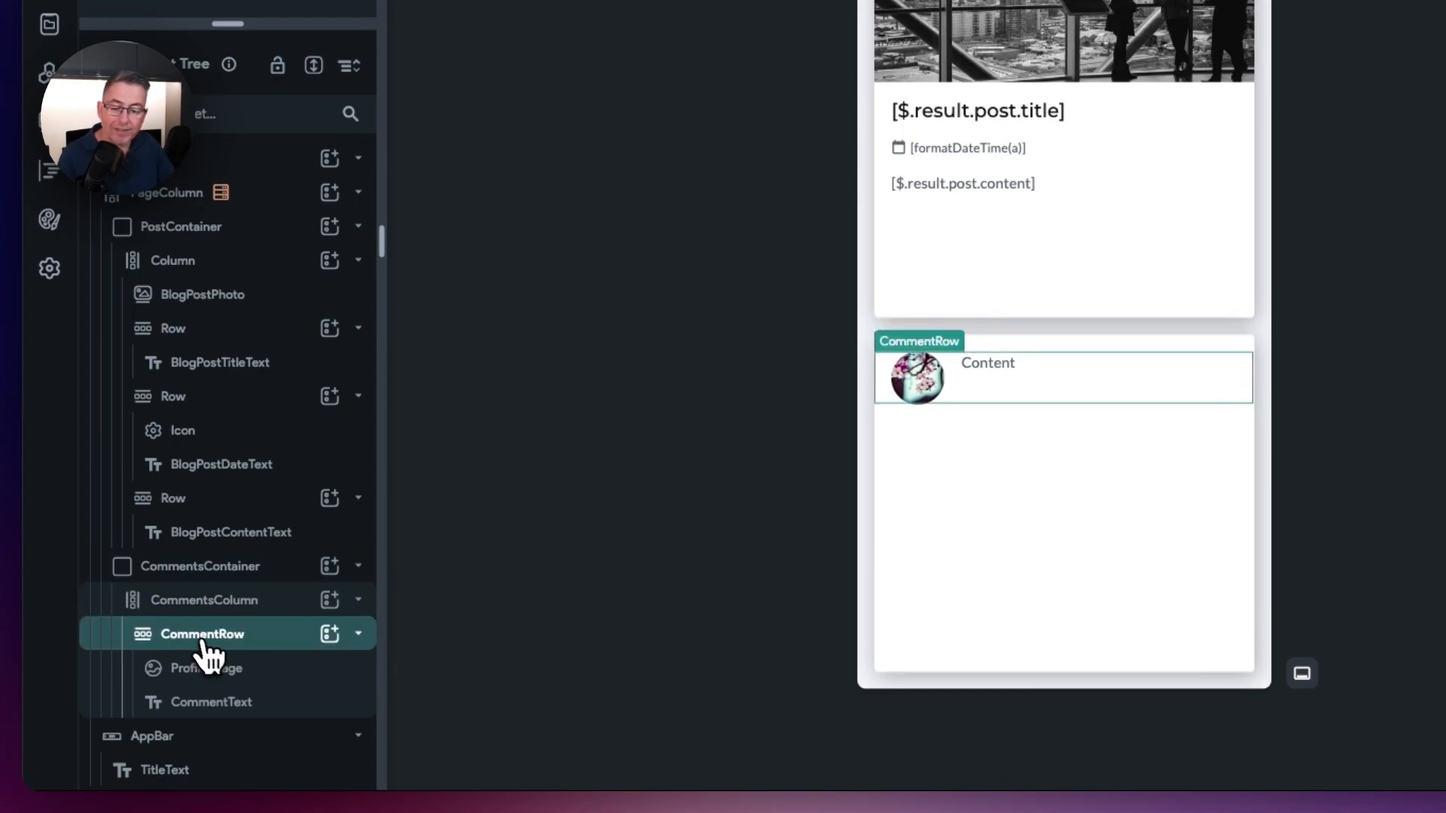
pyautogui.click(202, 670)
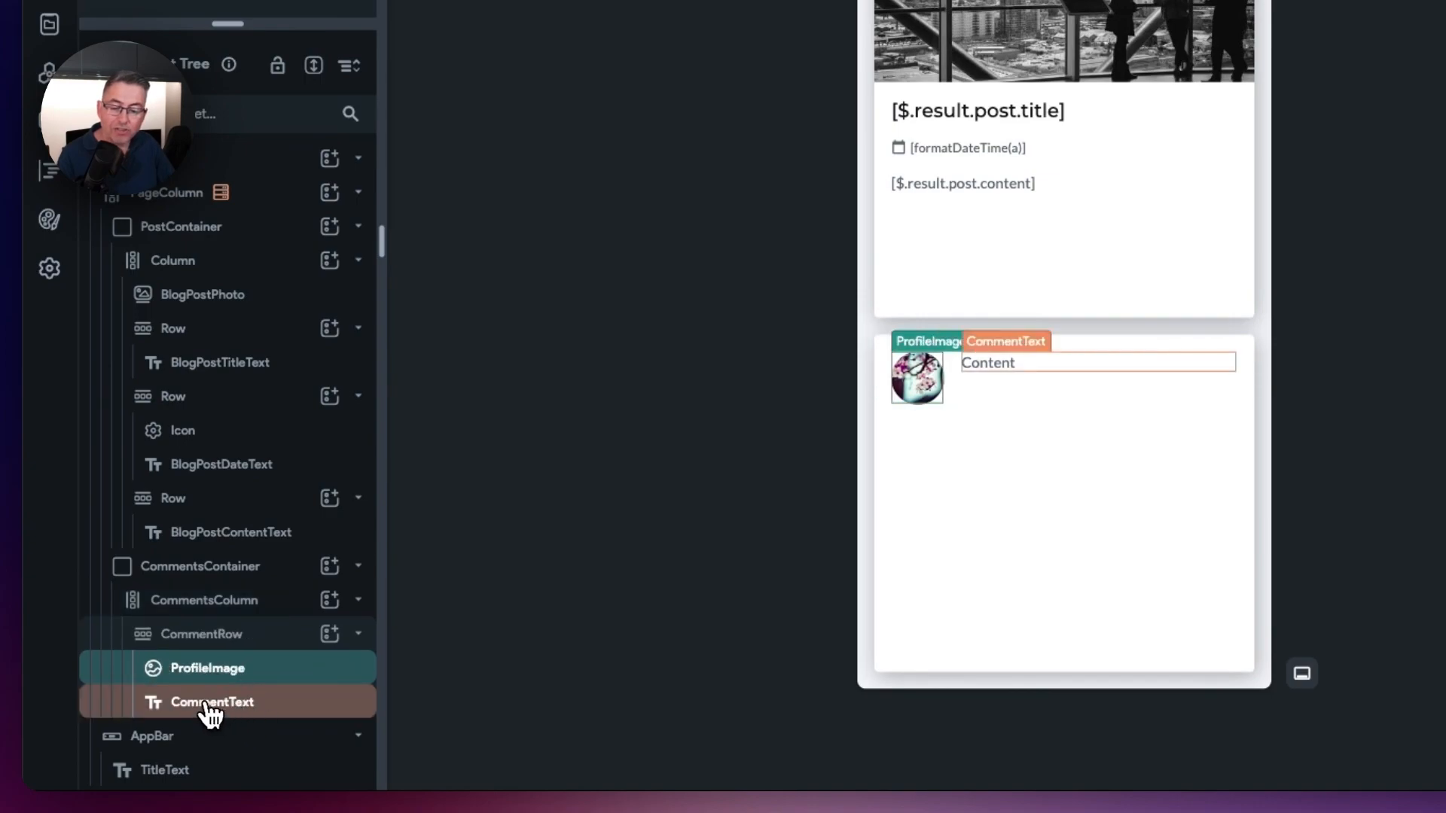
pyautogui.click(209, 714)
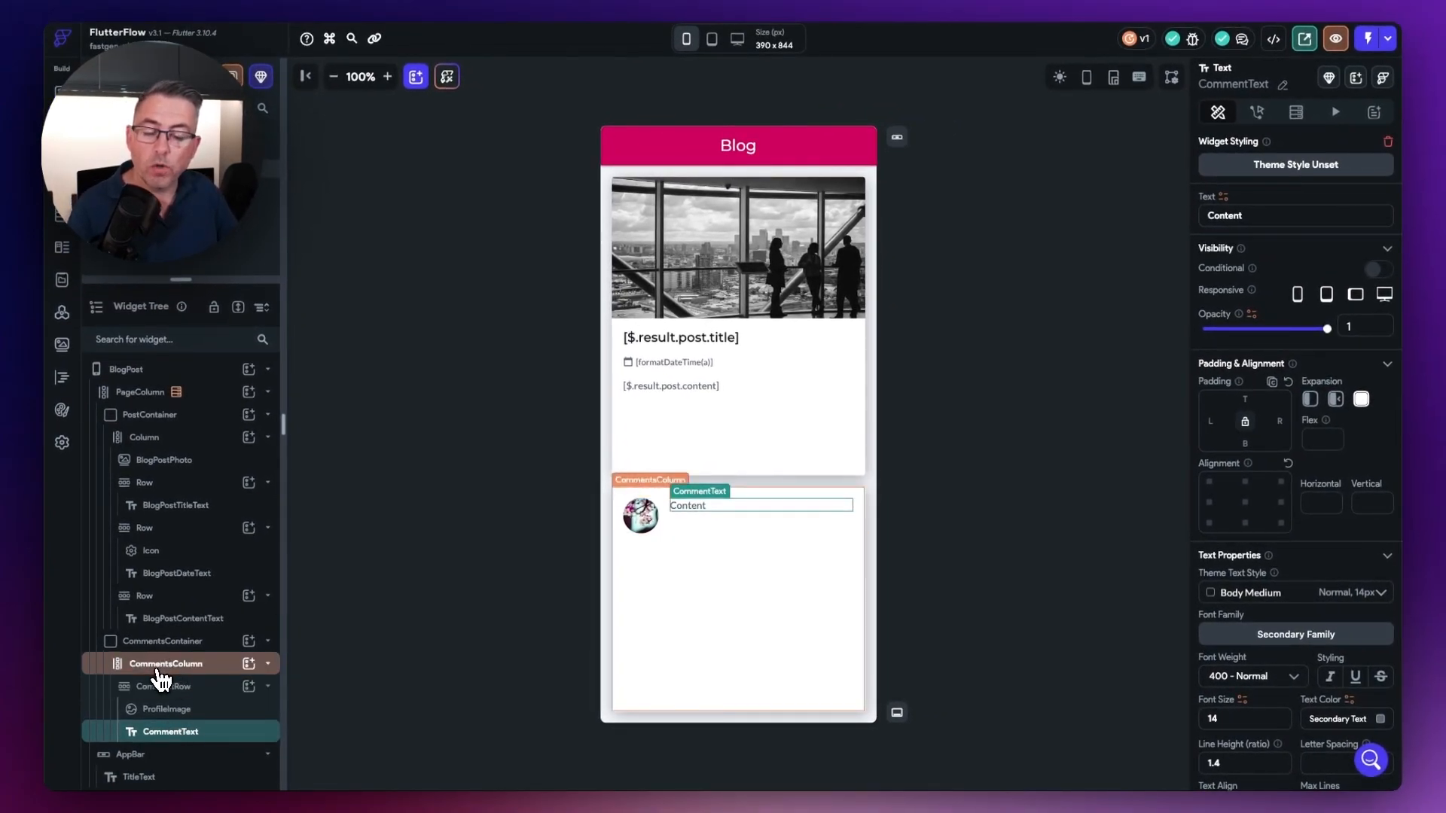
# Step: Set up dynamic children generation on CommentsColumn with the variable name comment
pyautogui.click(161, 666)
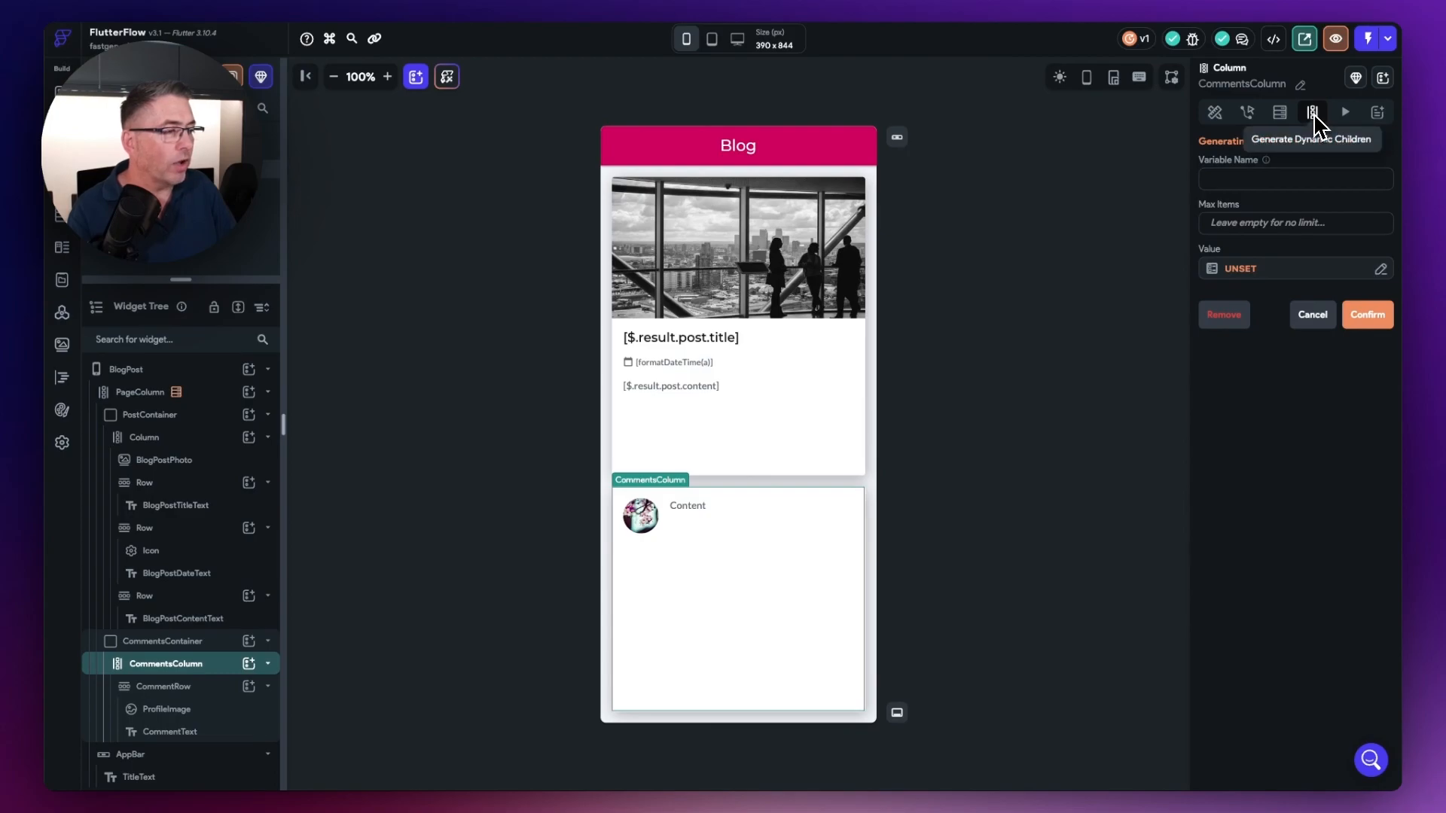
pyautogui.click(1239, 181)
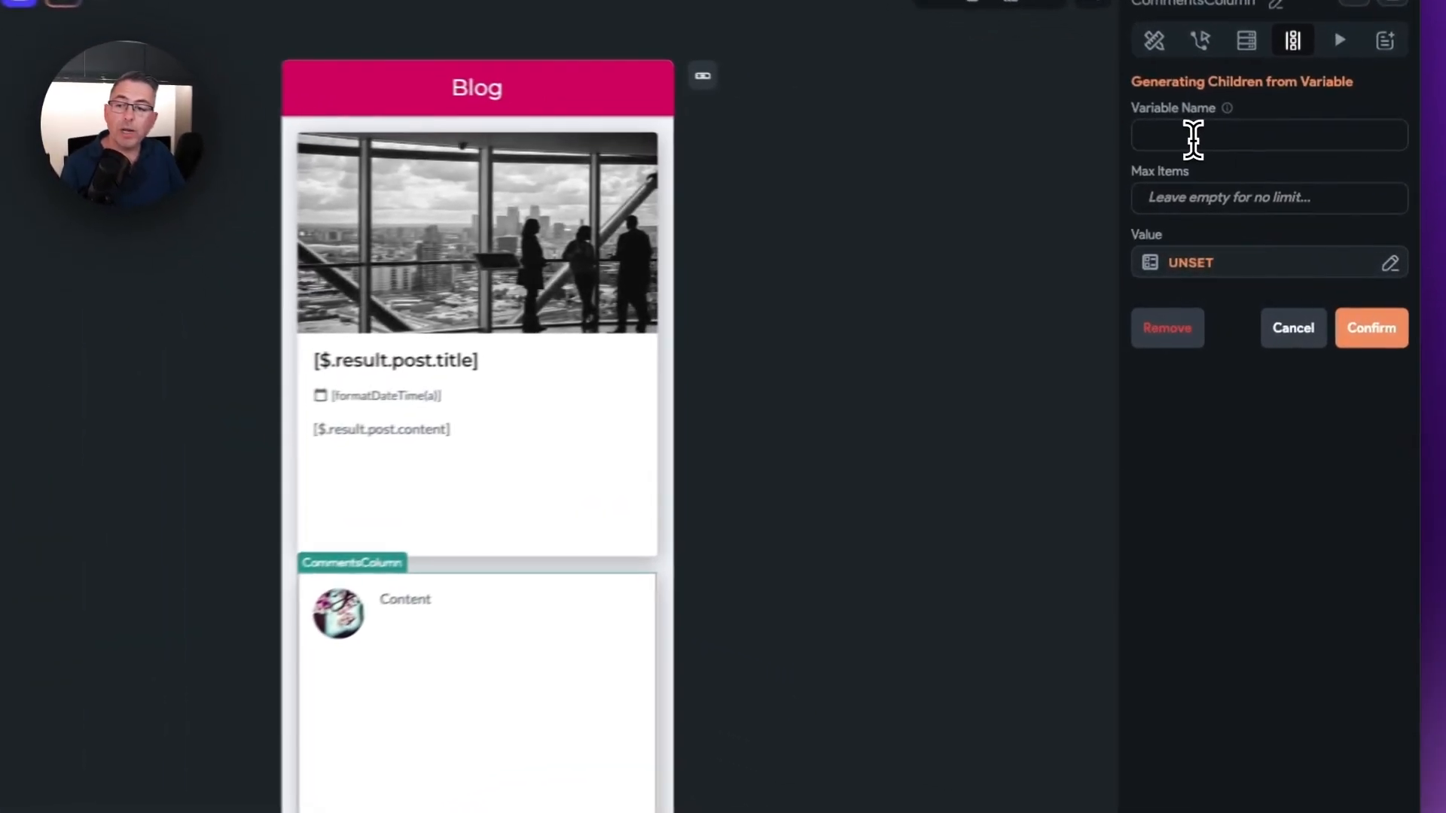
pyautogui.write('comment')
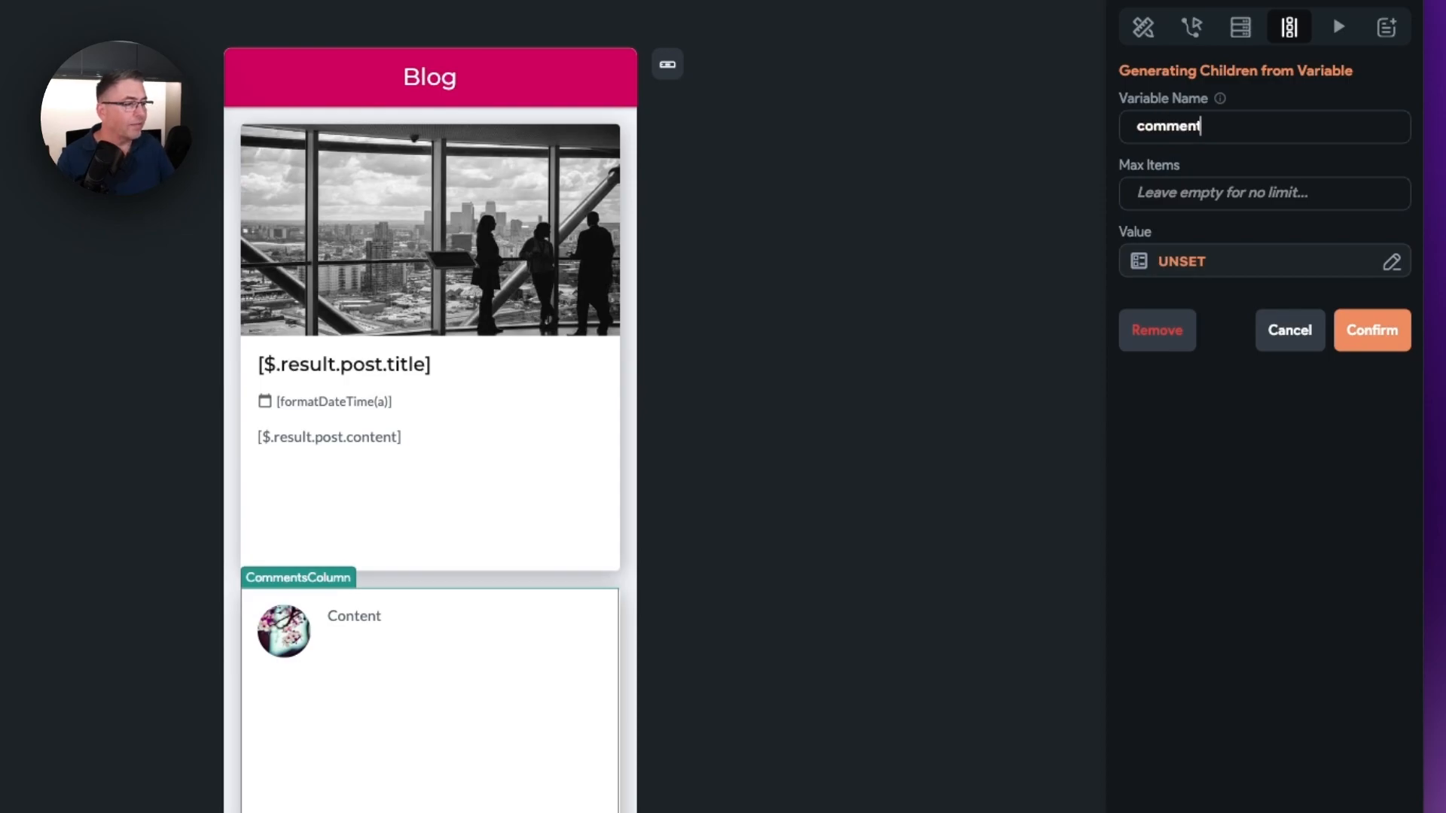
# Step: Set the dynamic children's value to the Get Post with Comments Response JSON path $.result.comments and confirm generating the children
pyautogui.click(1188, 261)
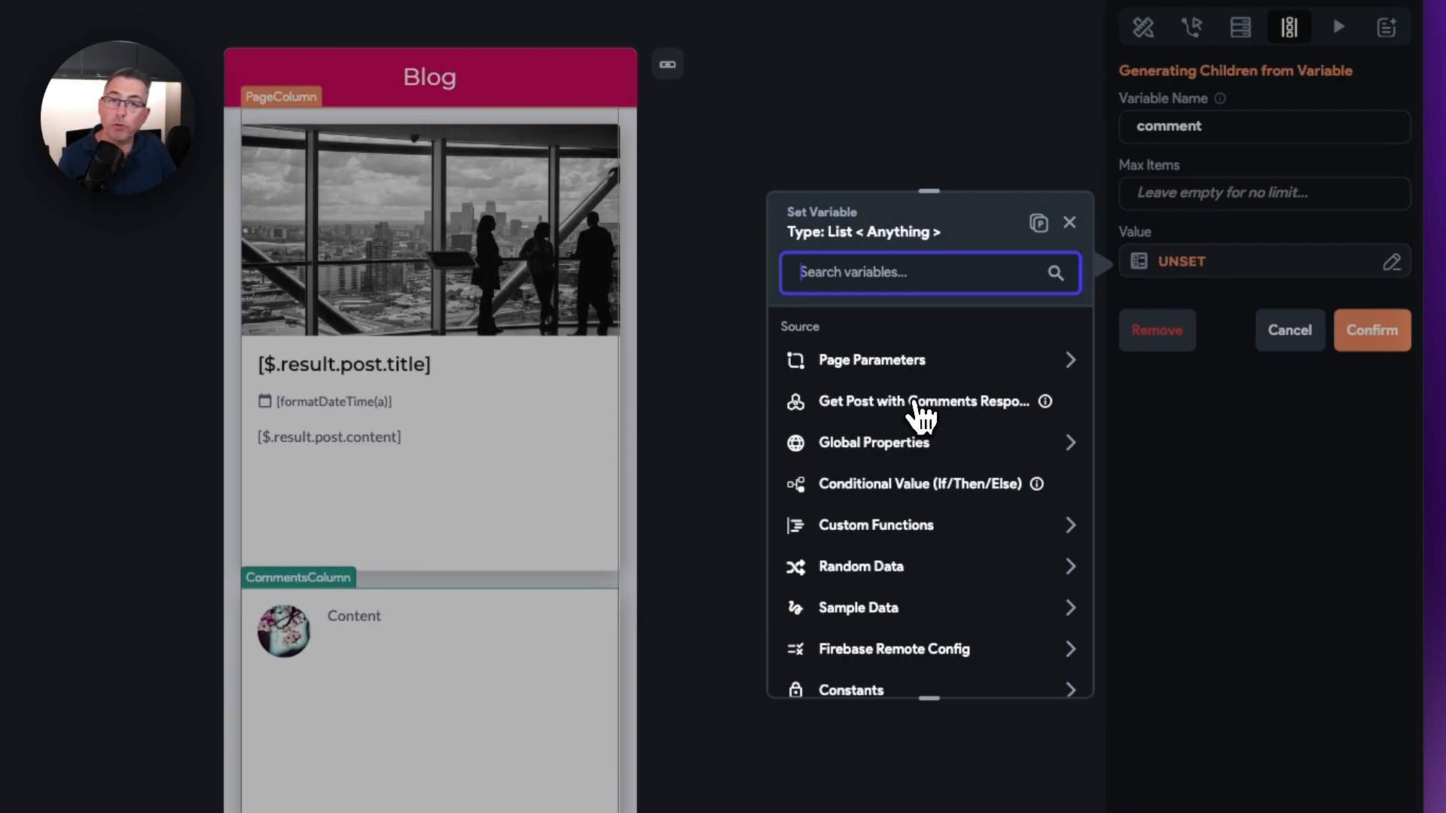
pyautogui.click(864, 410)
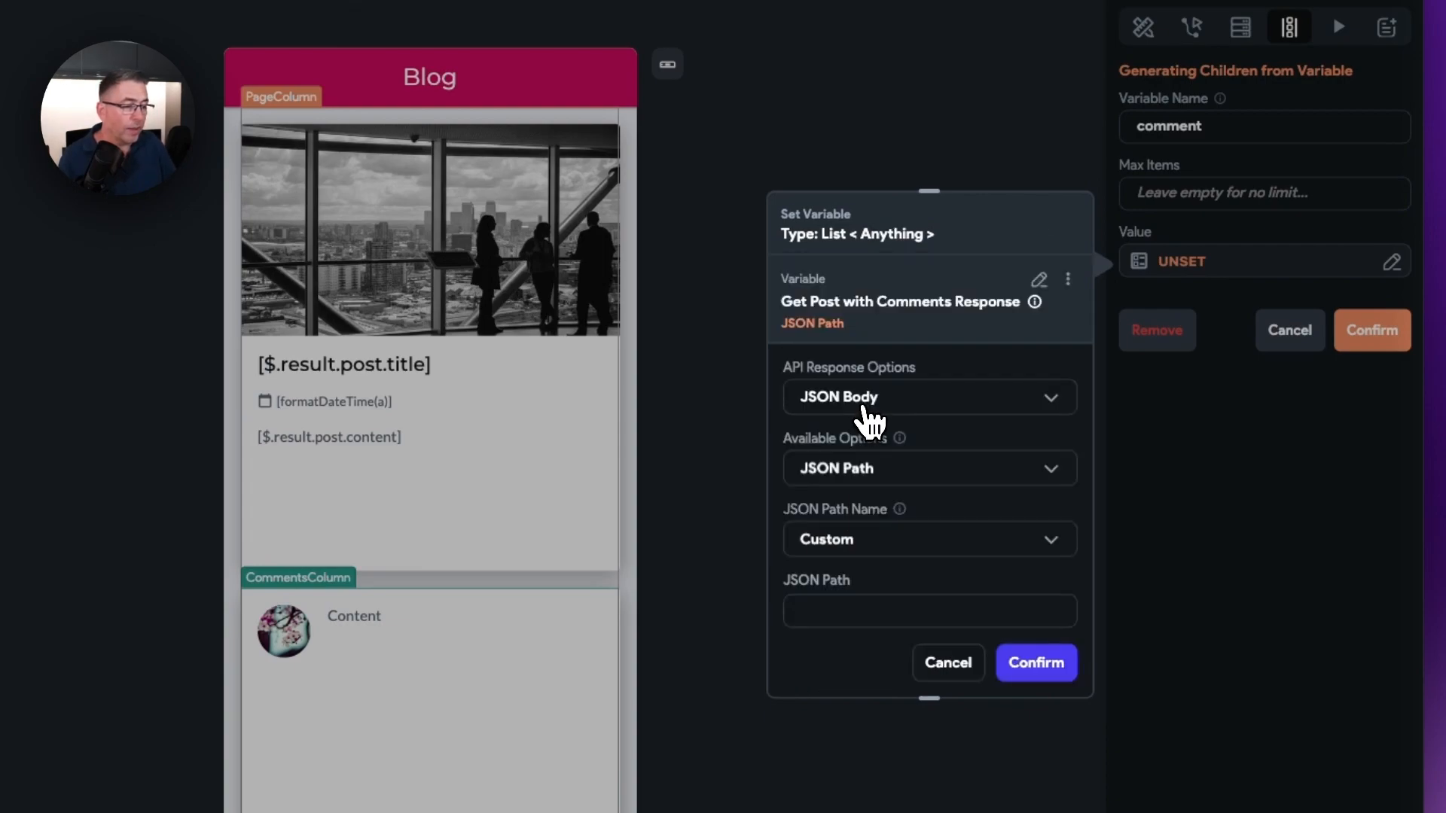
pyautogui.click(823, 611)
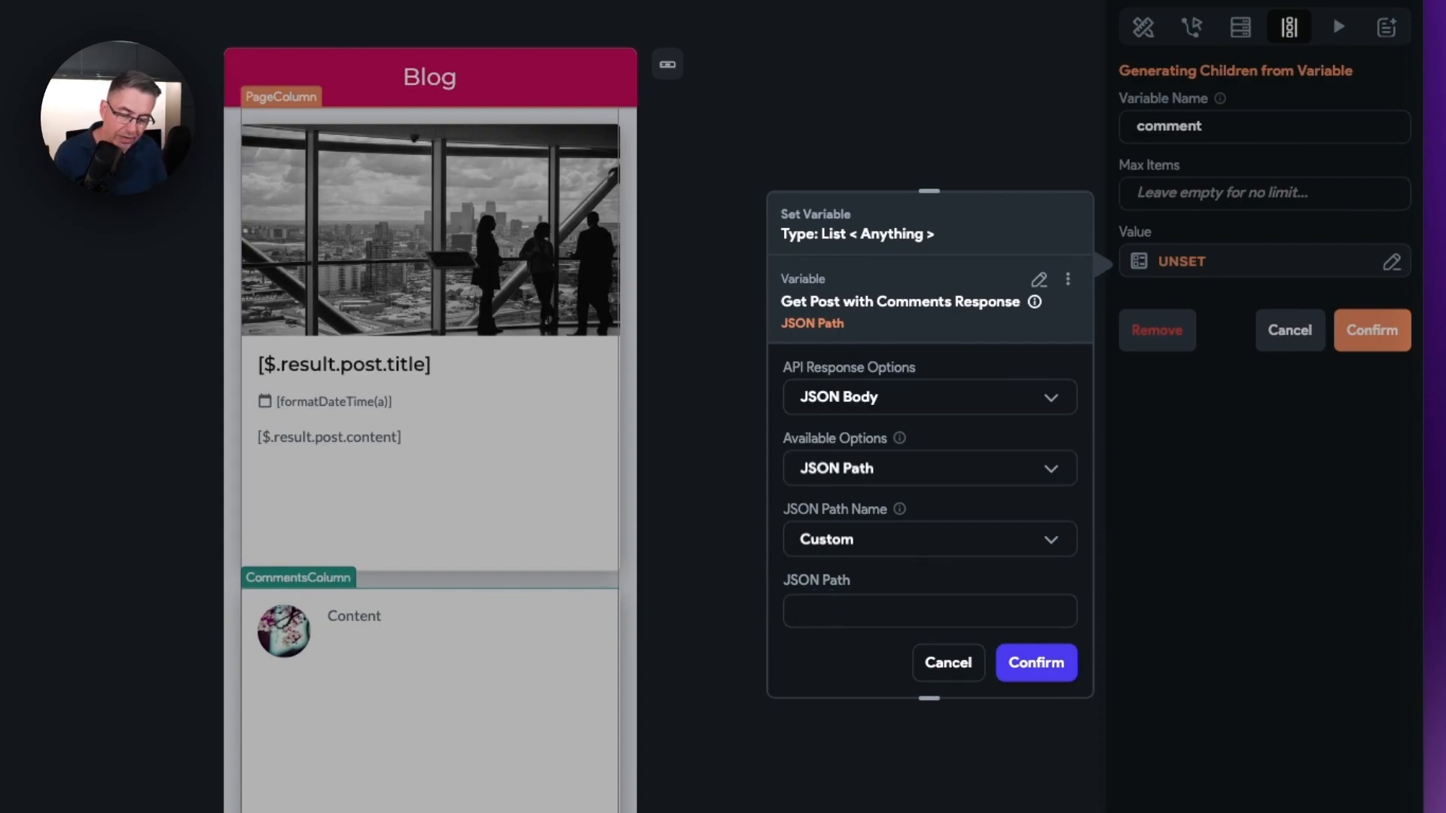
pyautogui.write('$.result.')
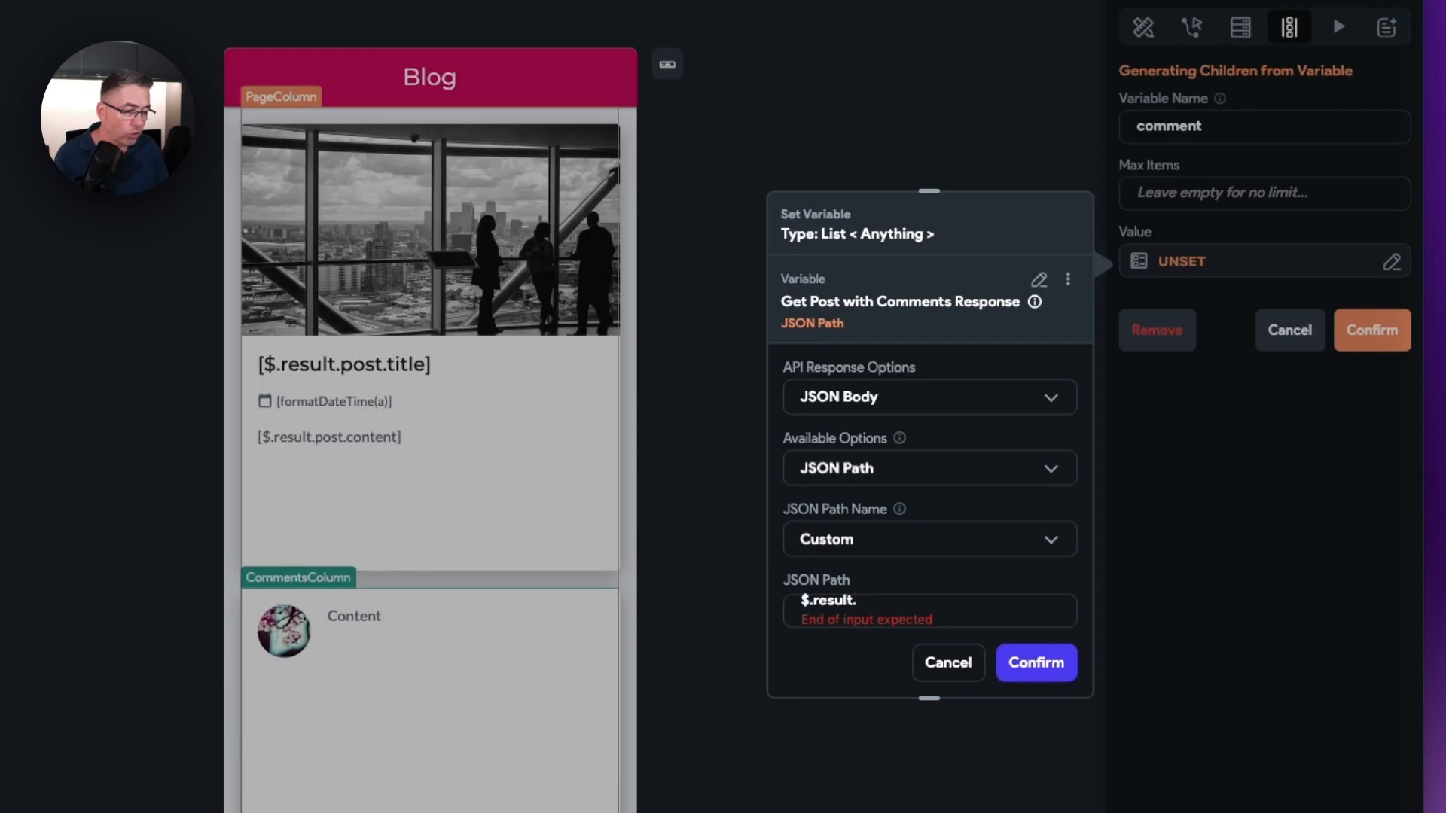
pyautogui.write('com')
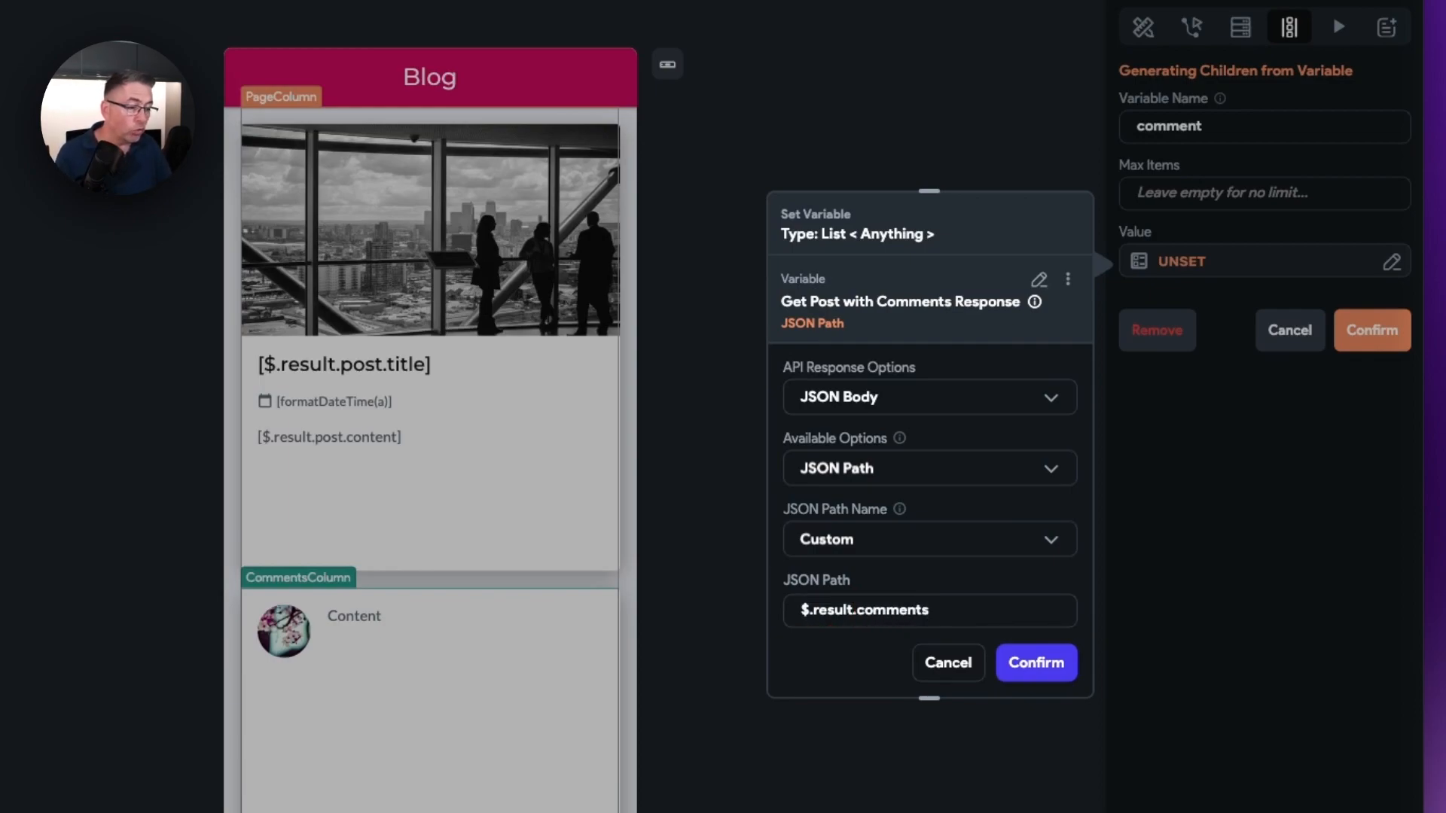
pyautogui.write('ments')
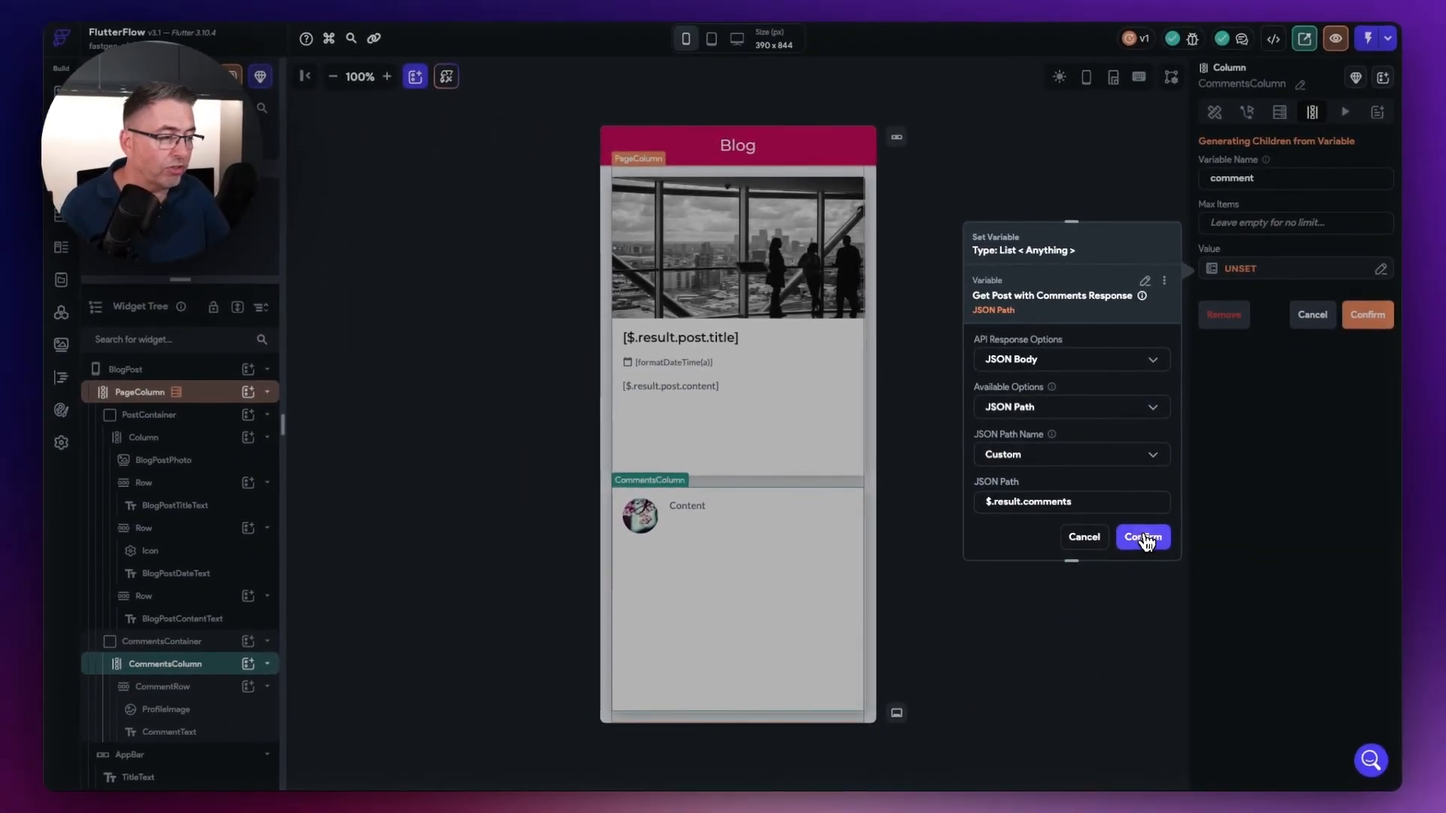
pyautogui.click(1144, 539)
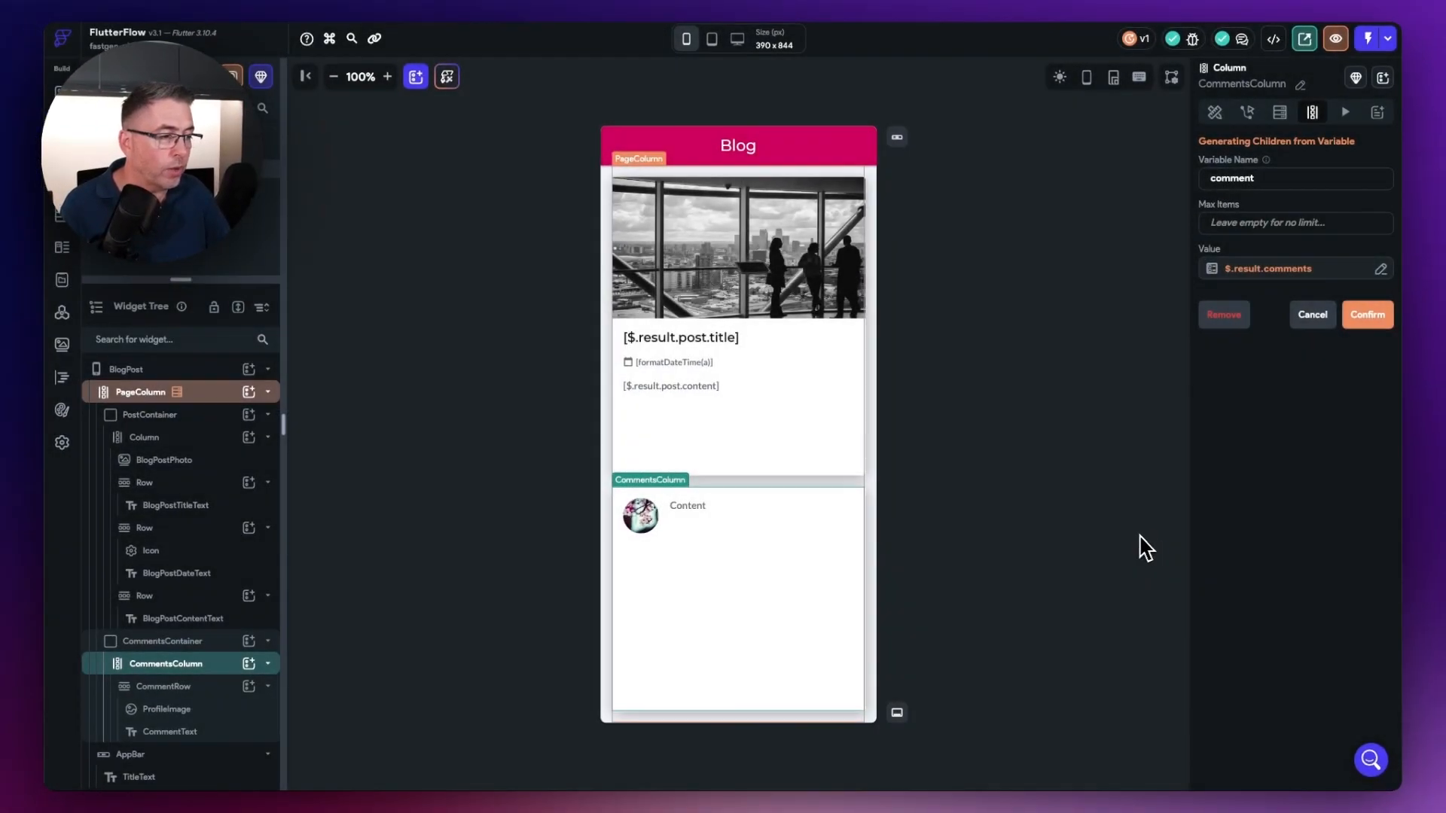
pyautogui.click(1368, 316)
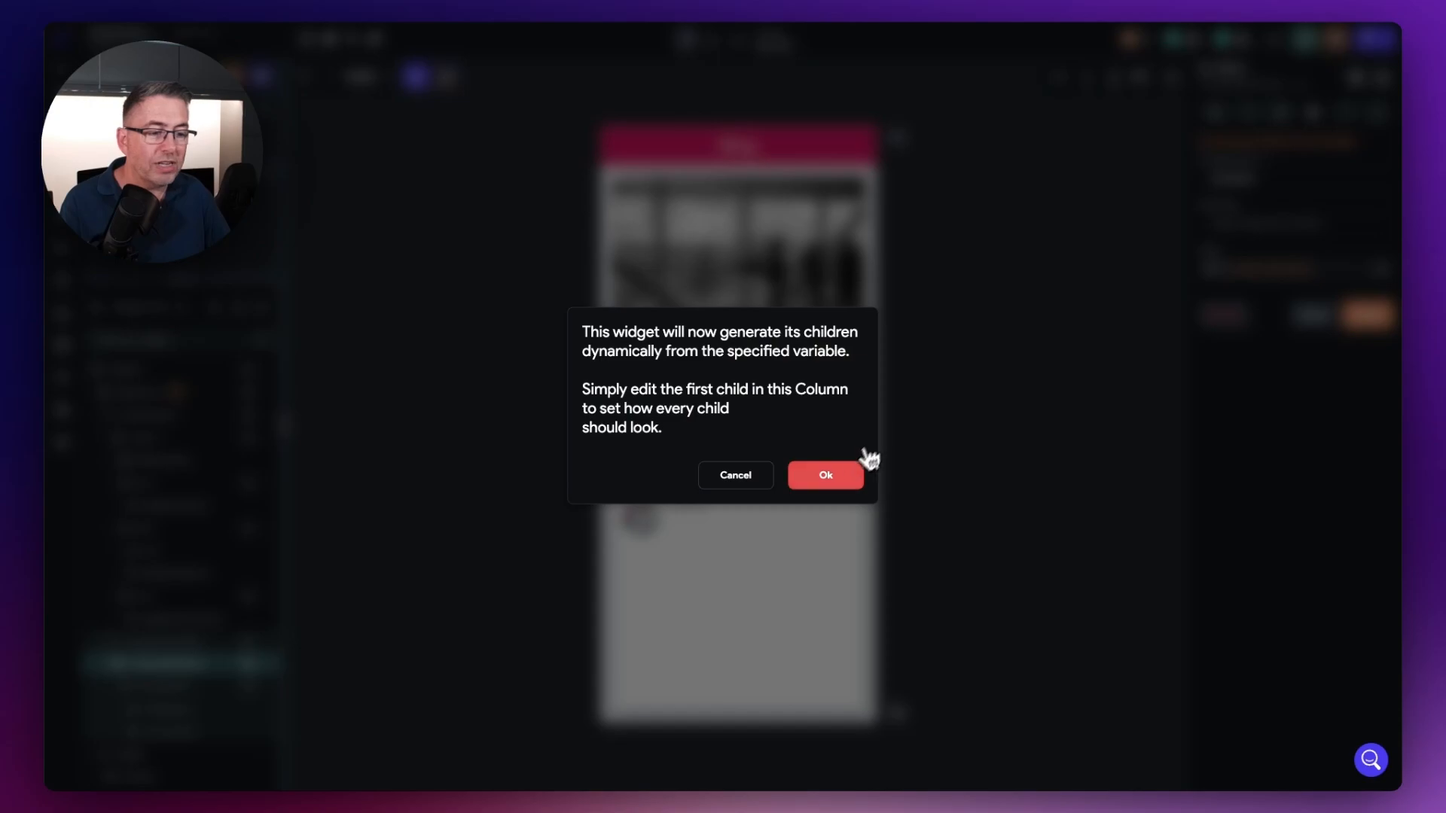
pyautogui.click(843, 476)
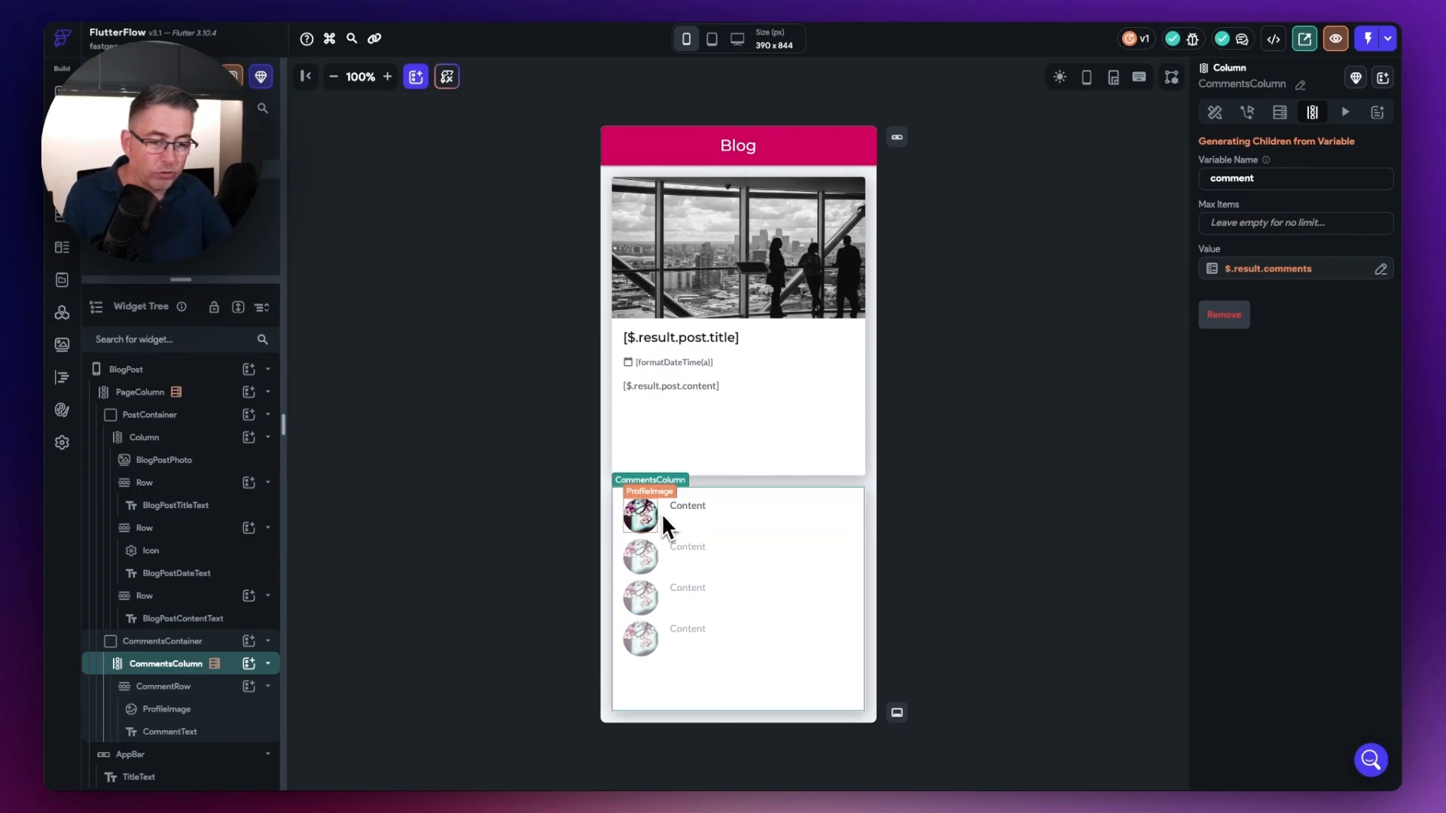
# Step: Select the first ProfileImage, switch to Fastgen, and open the comments table to check its columns
pyautogui.click(642, 520)
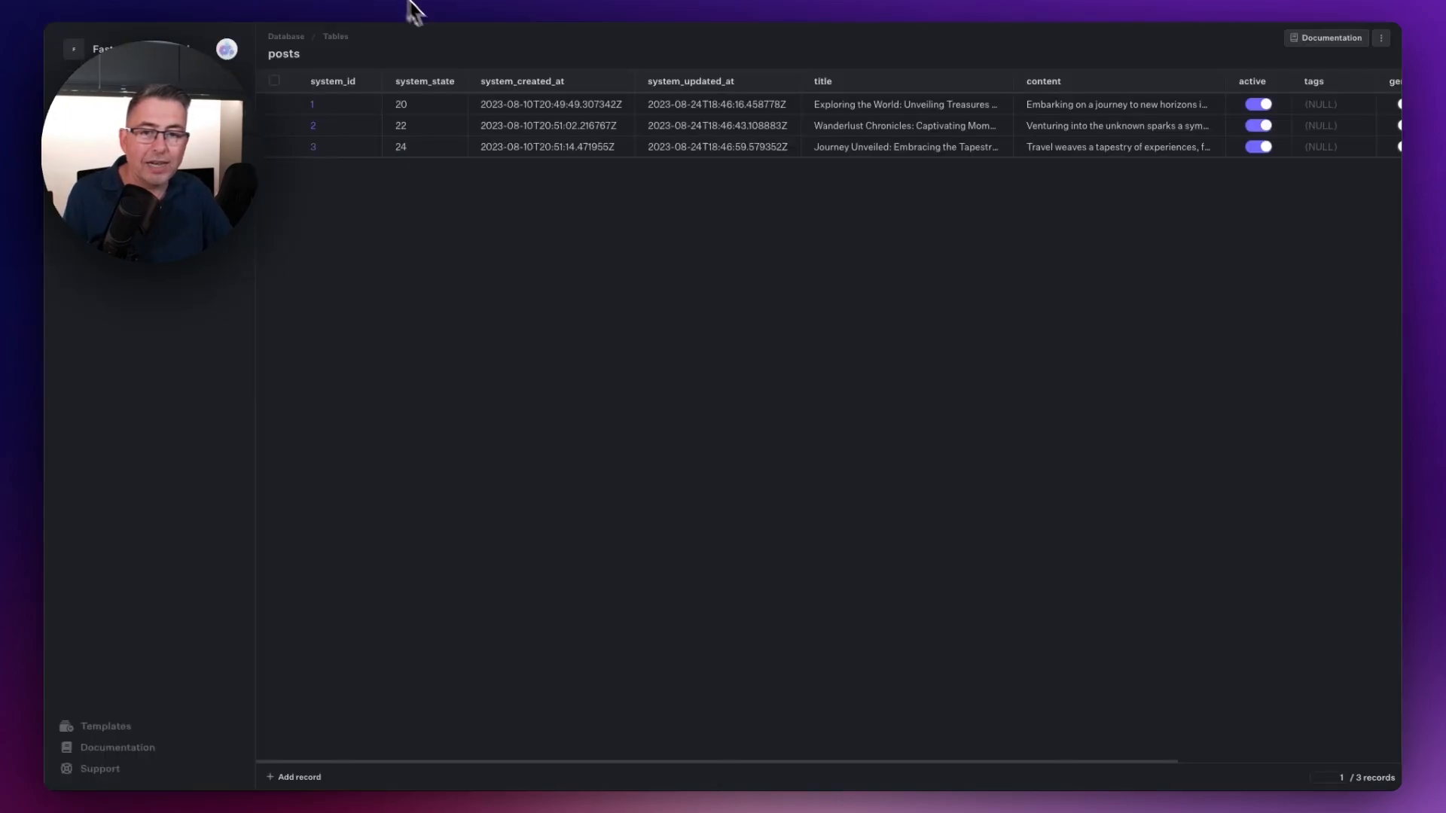
pyautogui.click(120, 173)
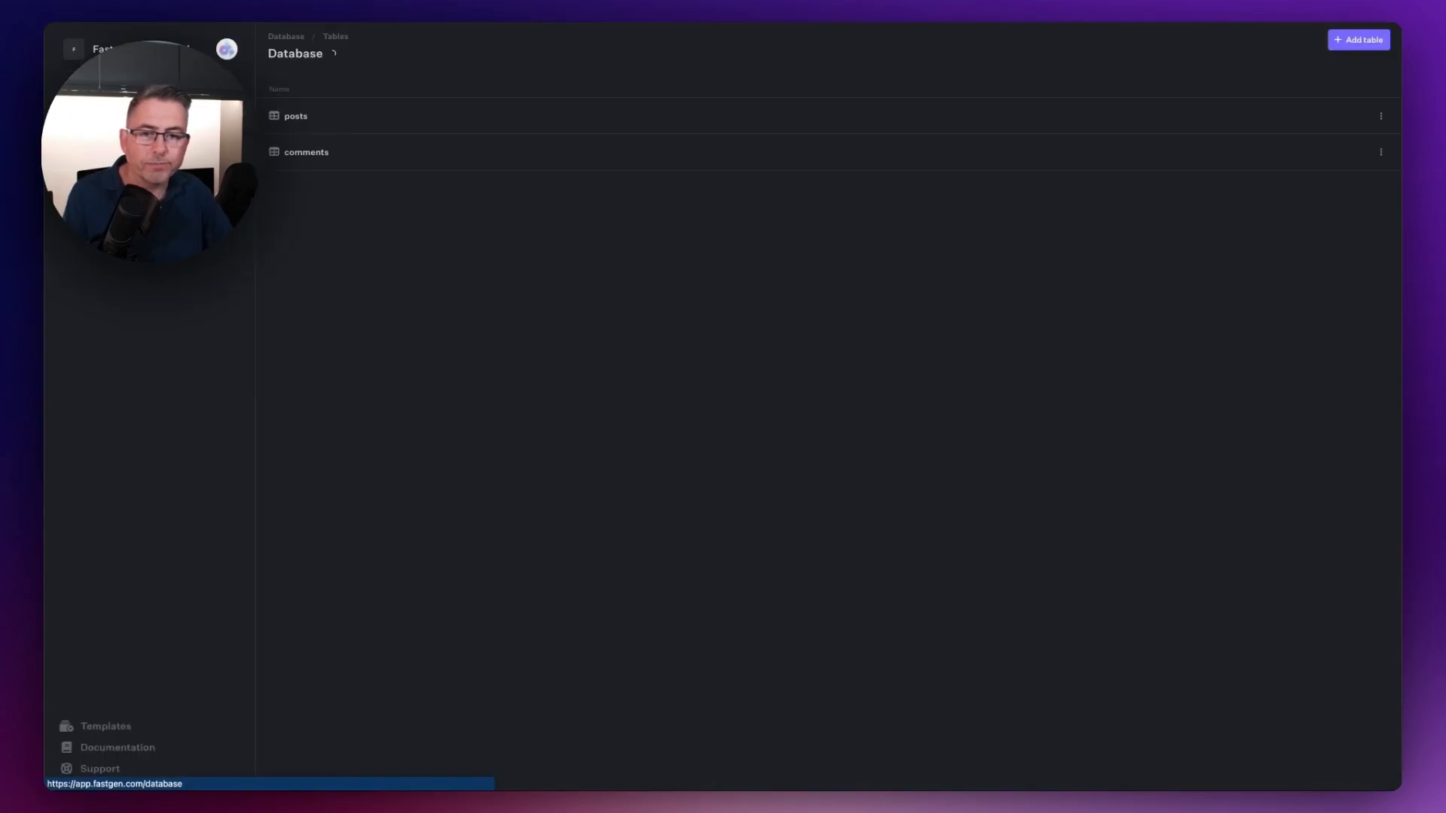
pyautogui.click(309, 159)
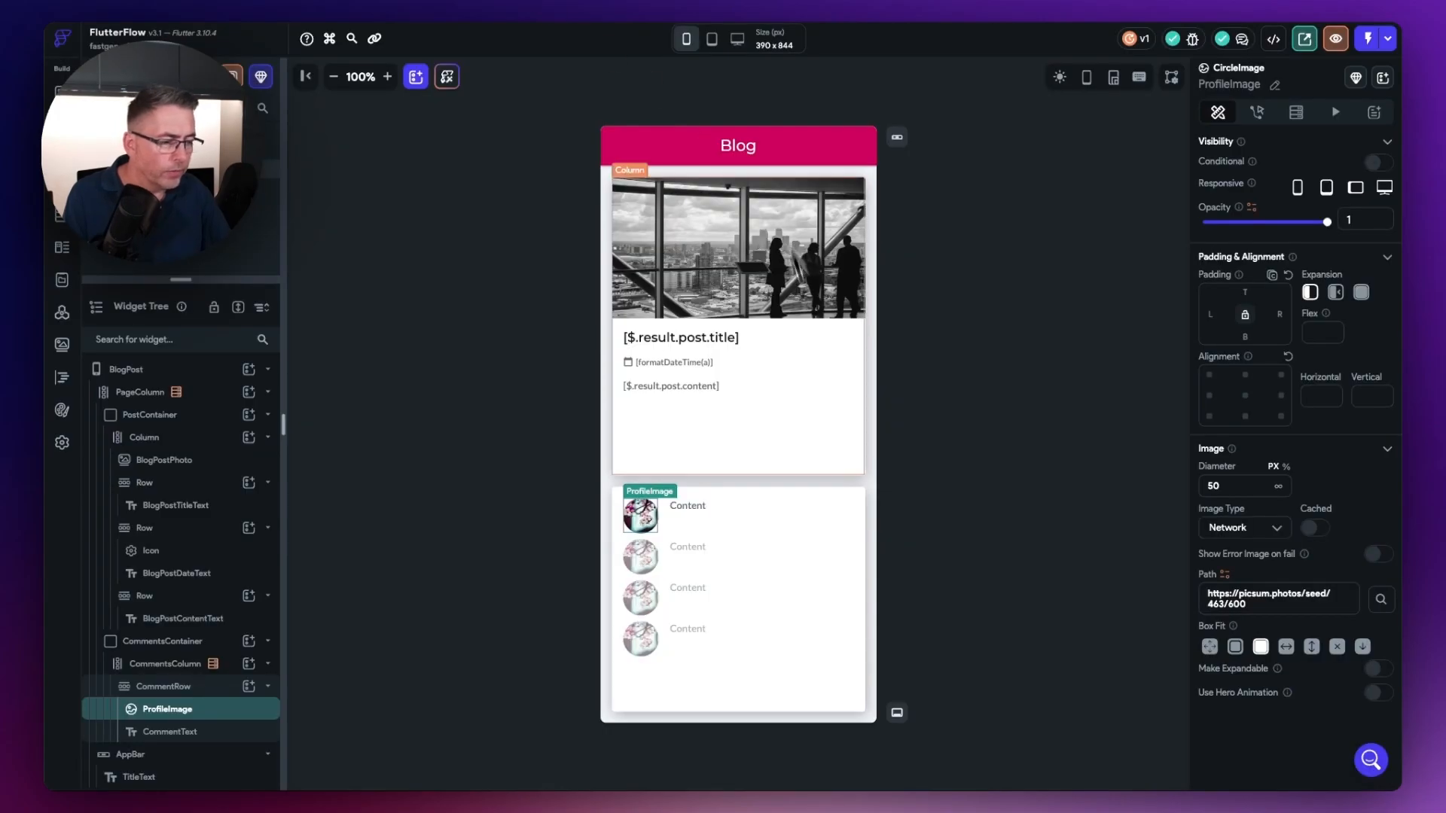
# Step: Bind the ProfileImage path to the comment Item variable using the JSON path $.user_profile_url, and confirm
pyautogui.click(1225, 575)
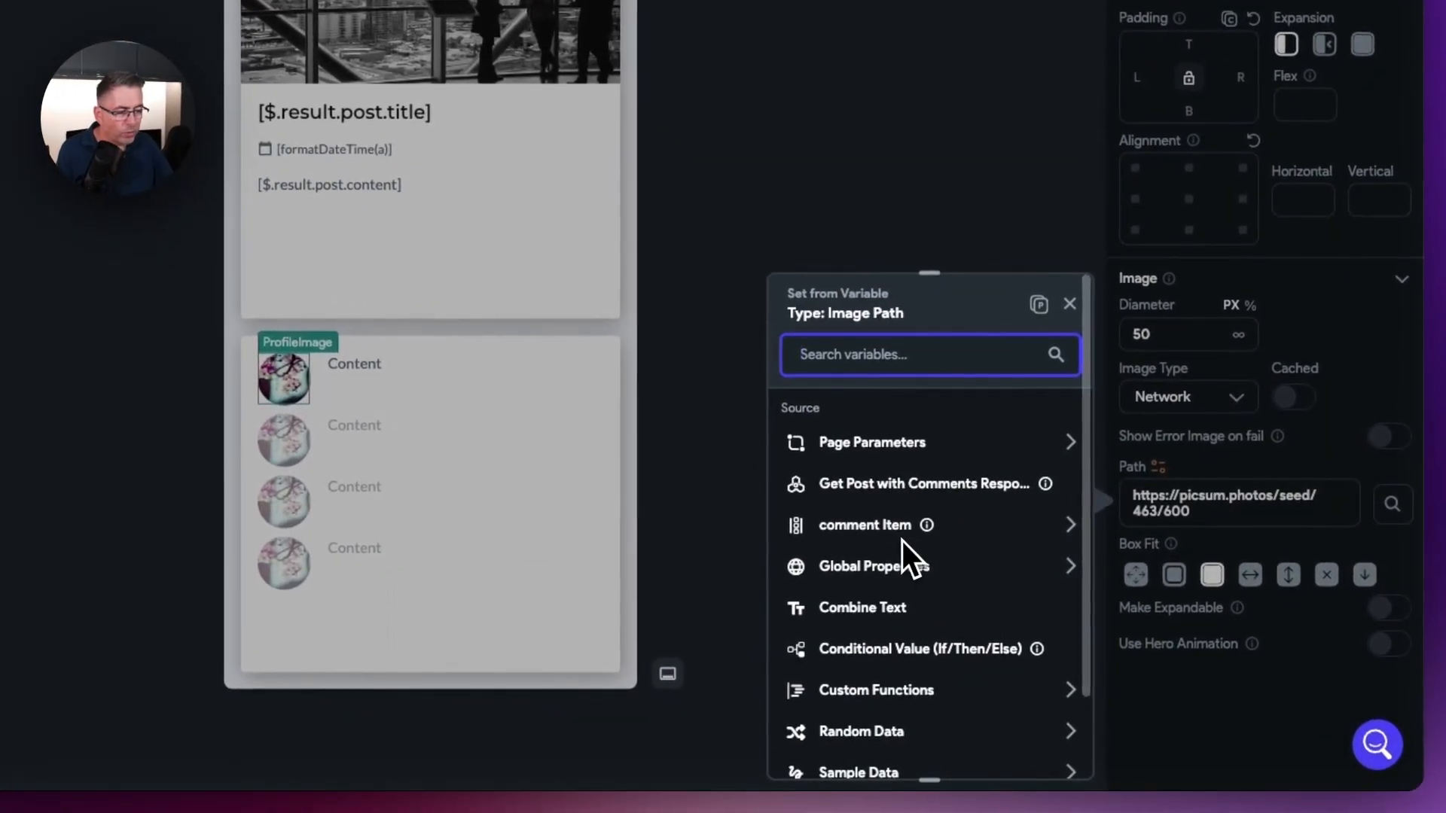
pyautogui.click(866, 525)
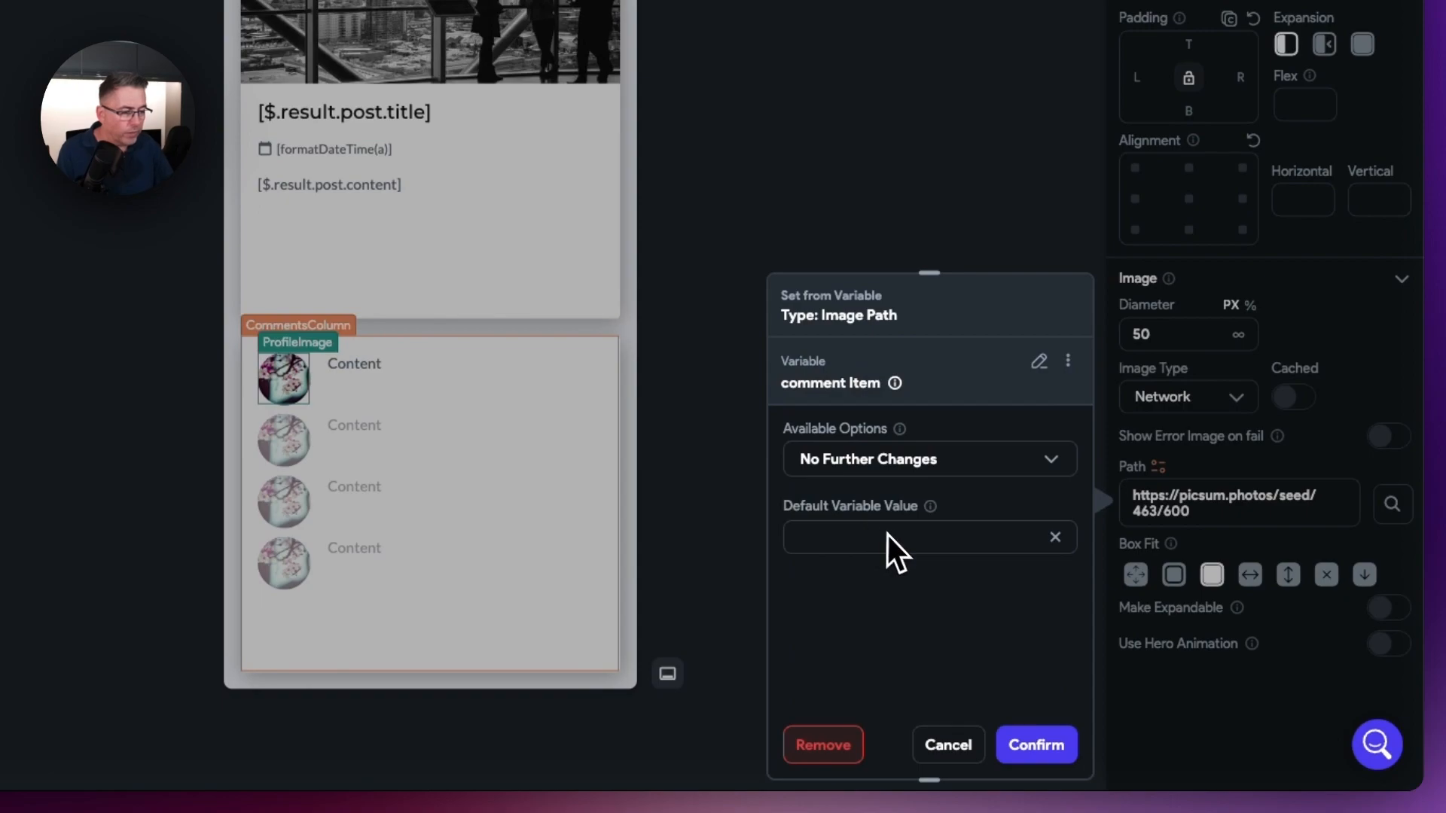
pyautogui.click(925, 471)
pyautogui.click(879, 425)
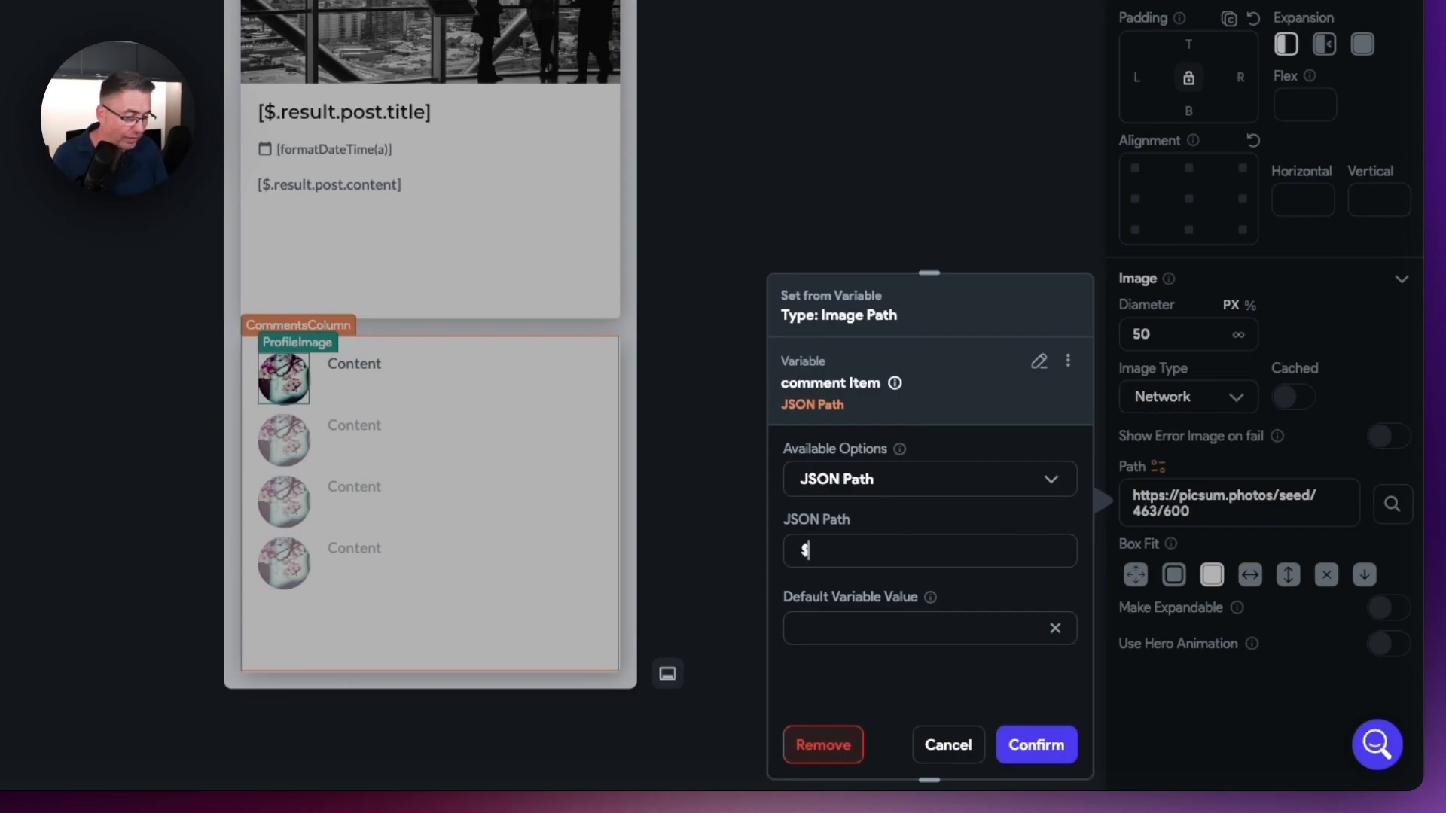
pyautogui.write('.')
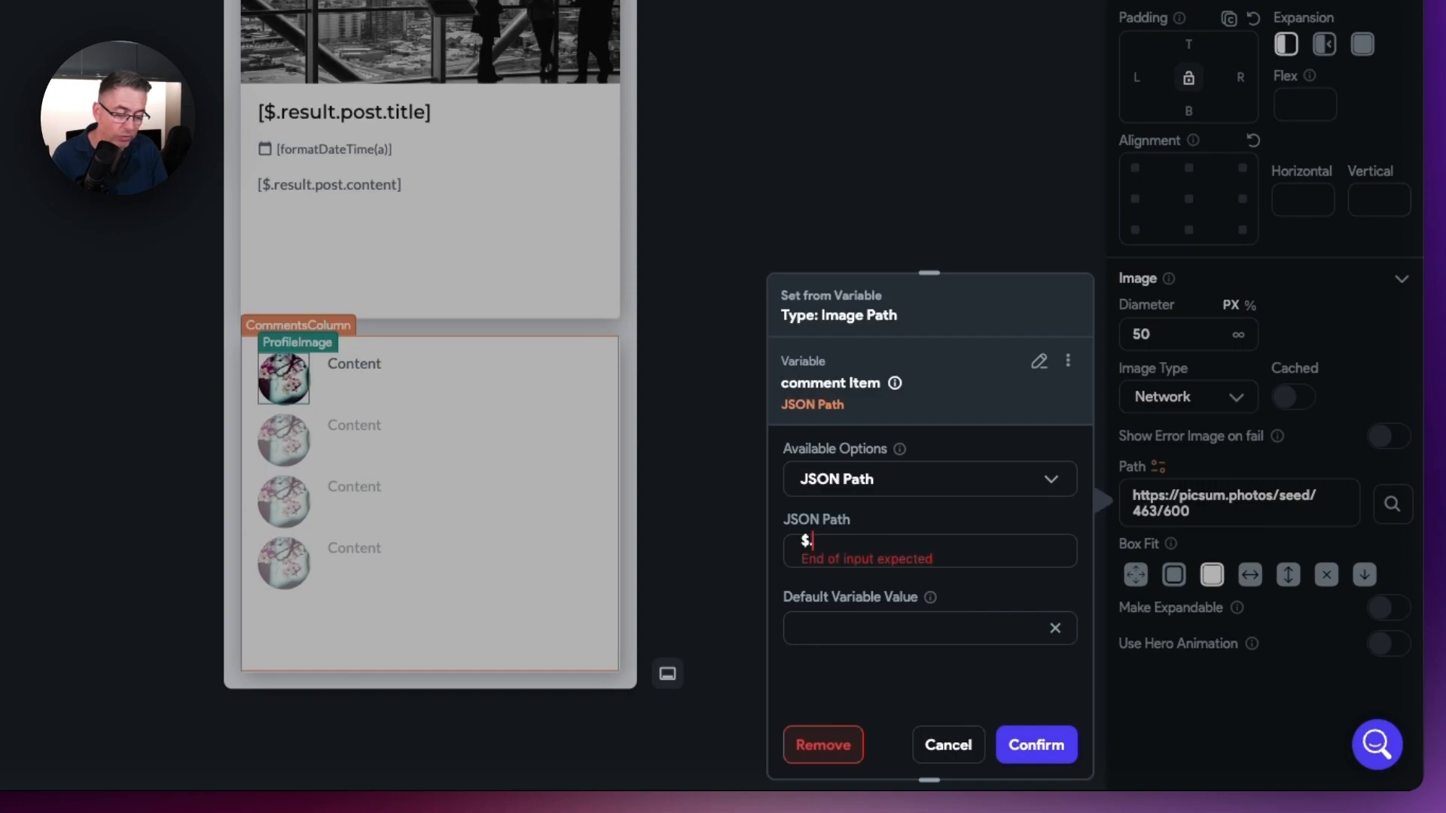
pyautogui.write('user_profile_url')
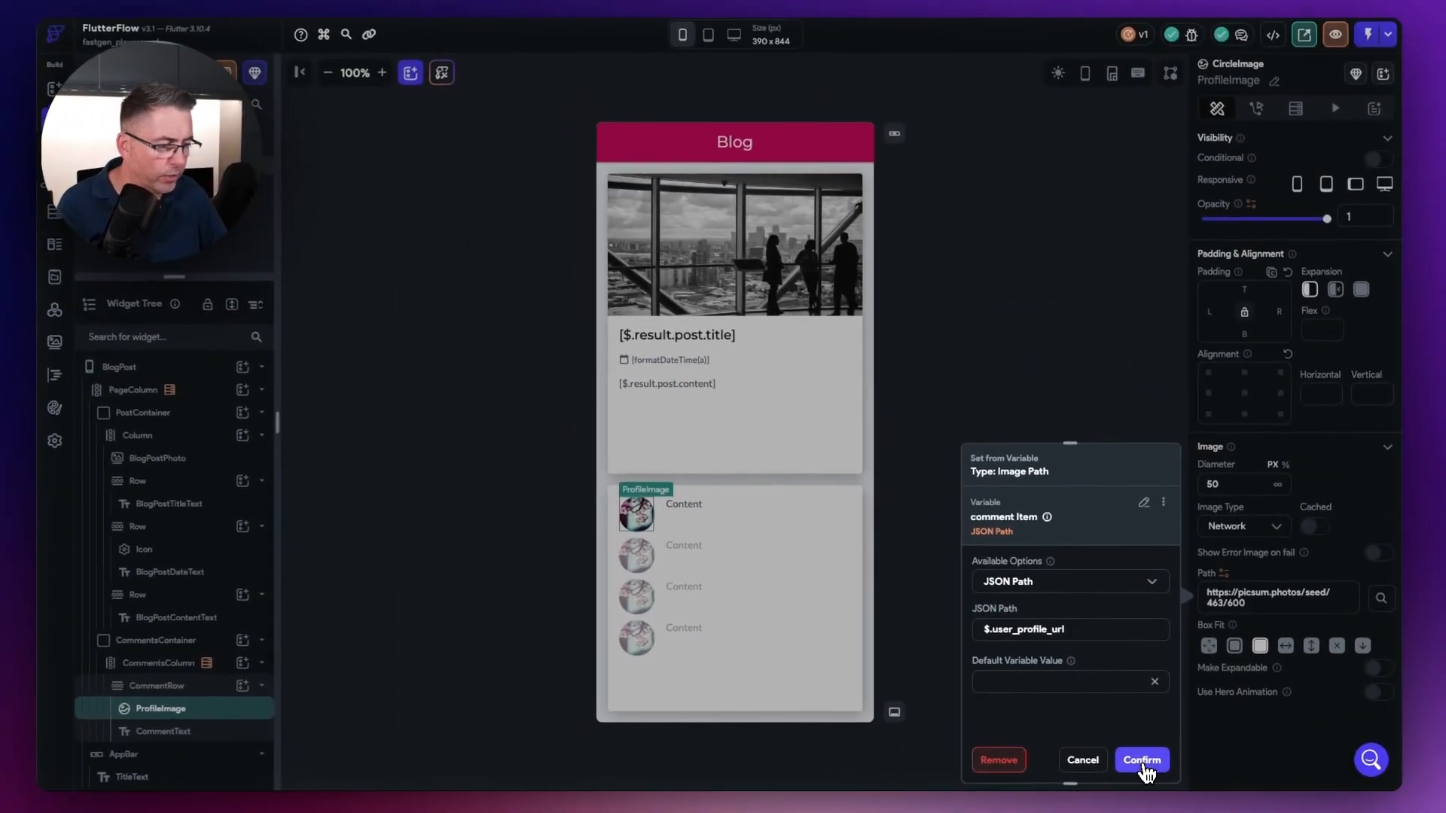
pyautogui.click(1142, 761)
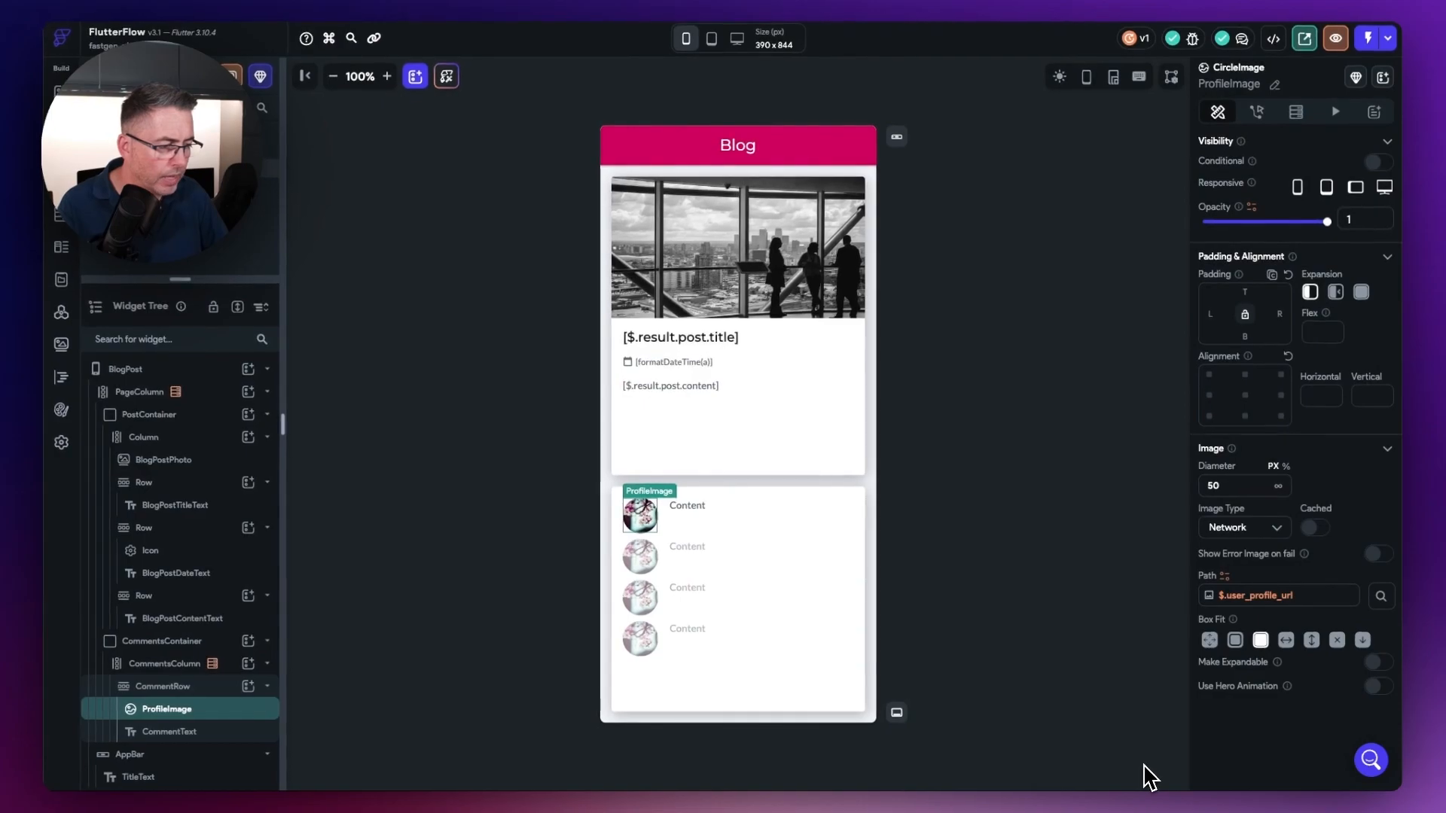
# Step: Bind the CommentText text to the comment Item variable using the JSON path $.comment, and confirm
pyautogui.click(694, 507)
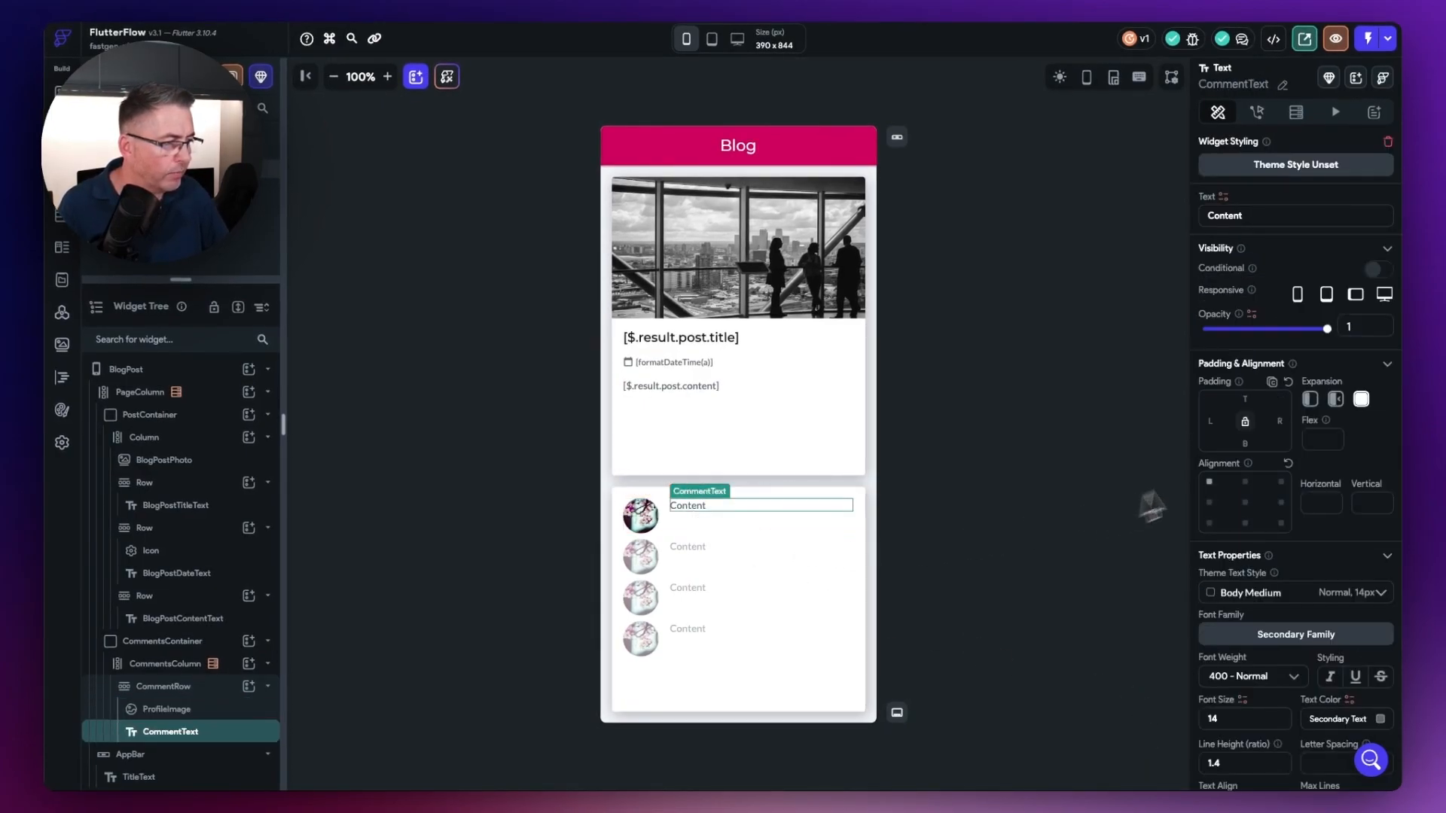
pyautogui.click(1224, 198)
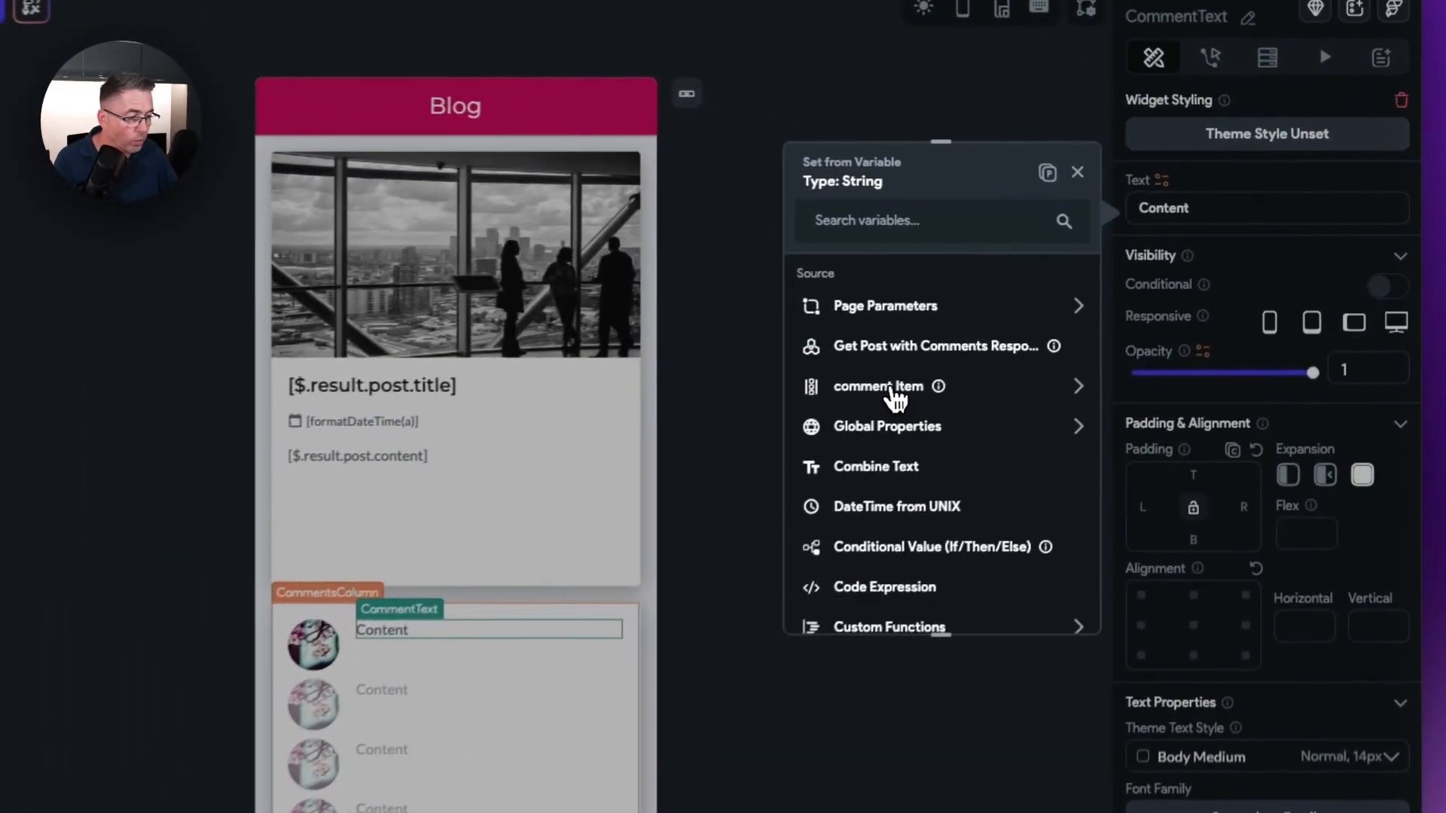
pyautogui.click(896, 390)
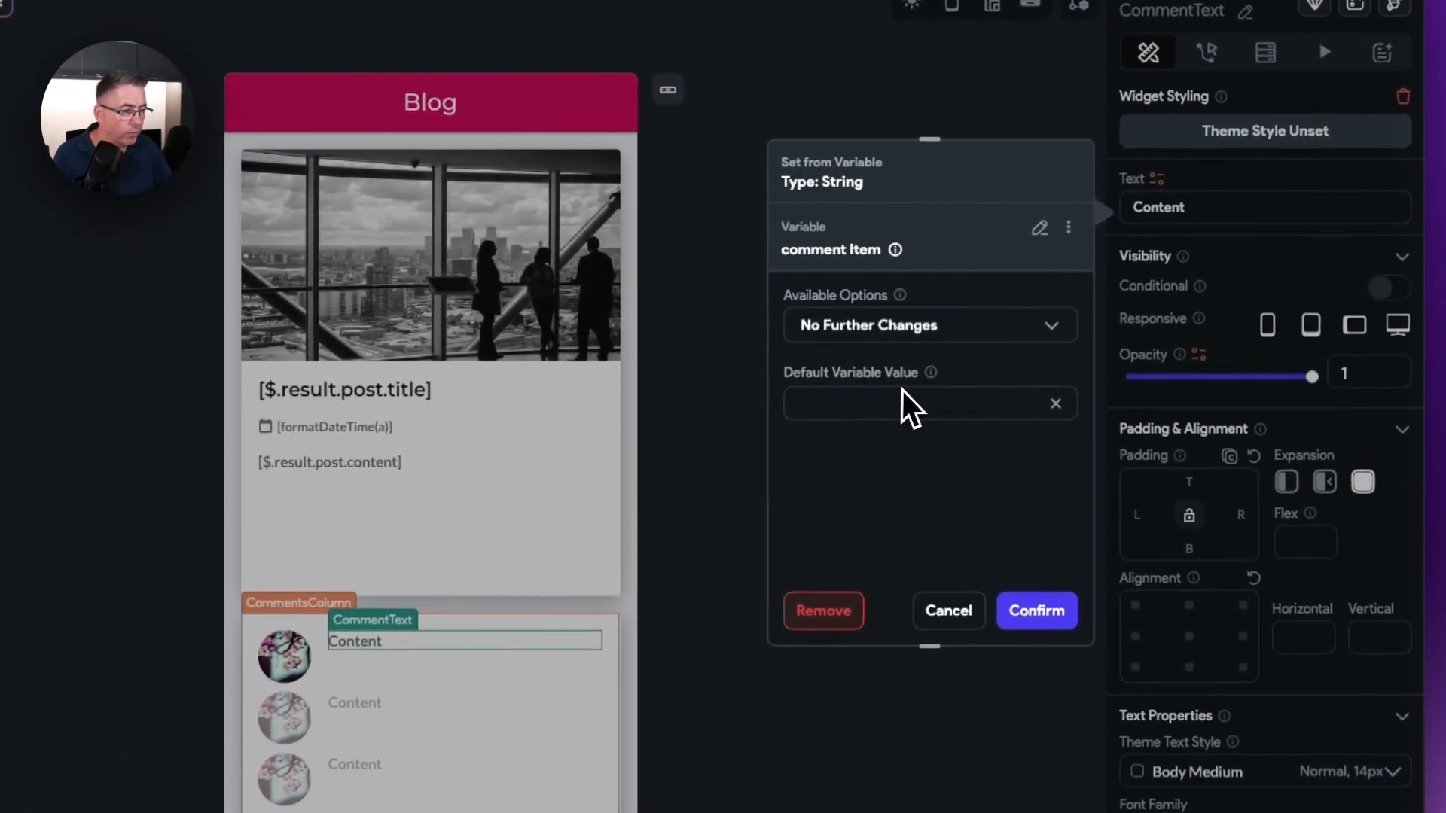
pyautogui.click(923, 341)
pyautogui.click(866, 274)
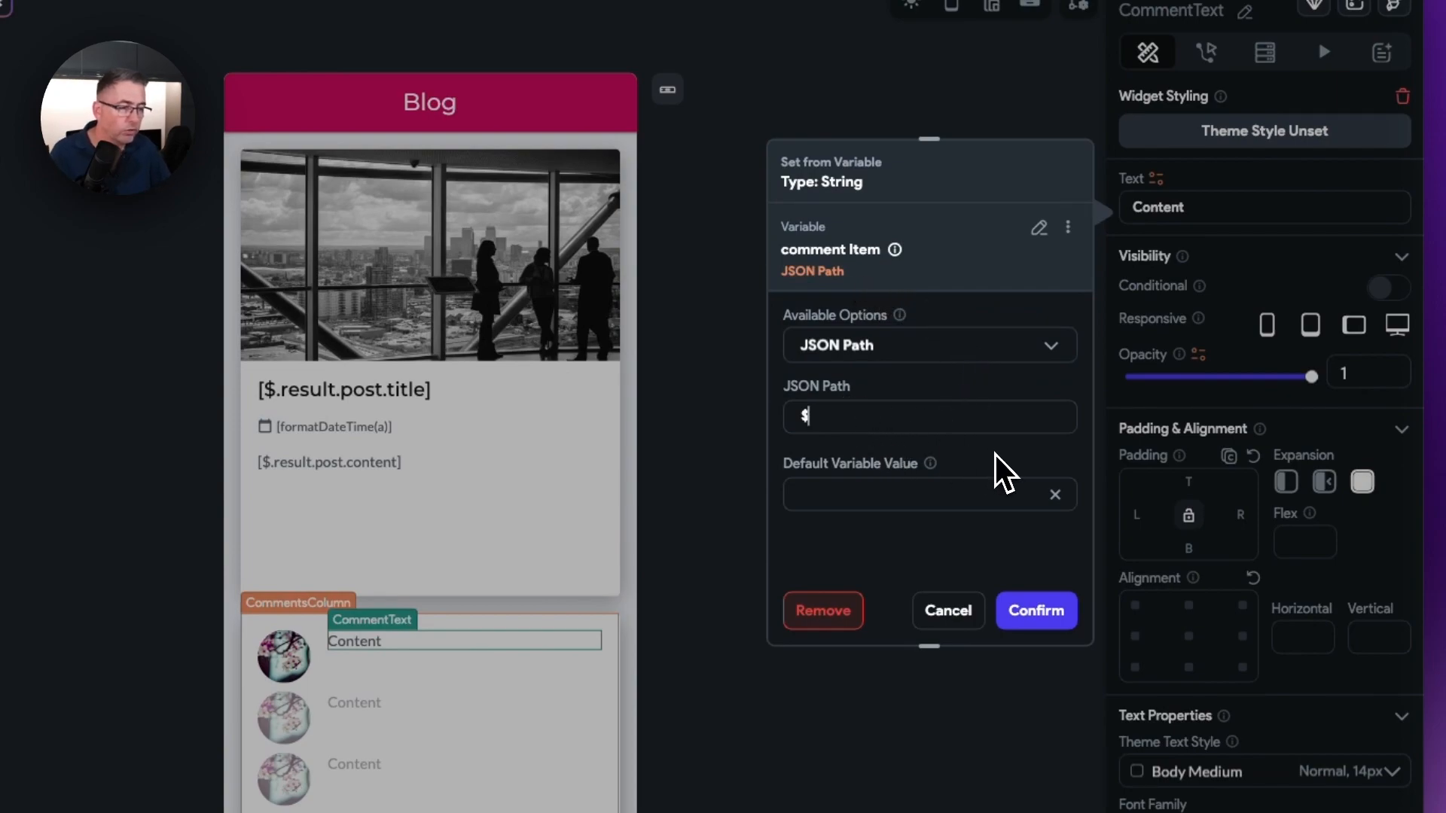
pyautogui.write('.comment')
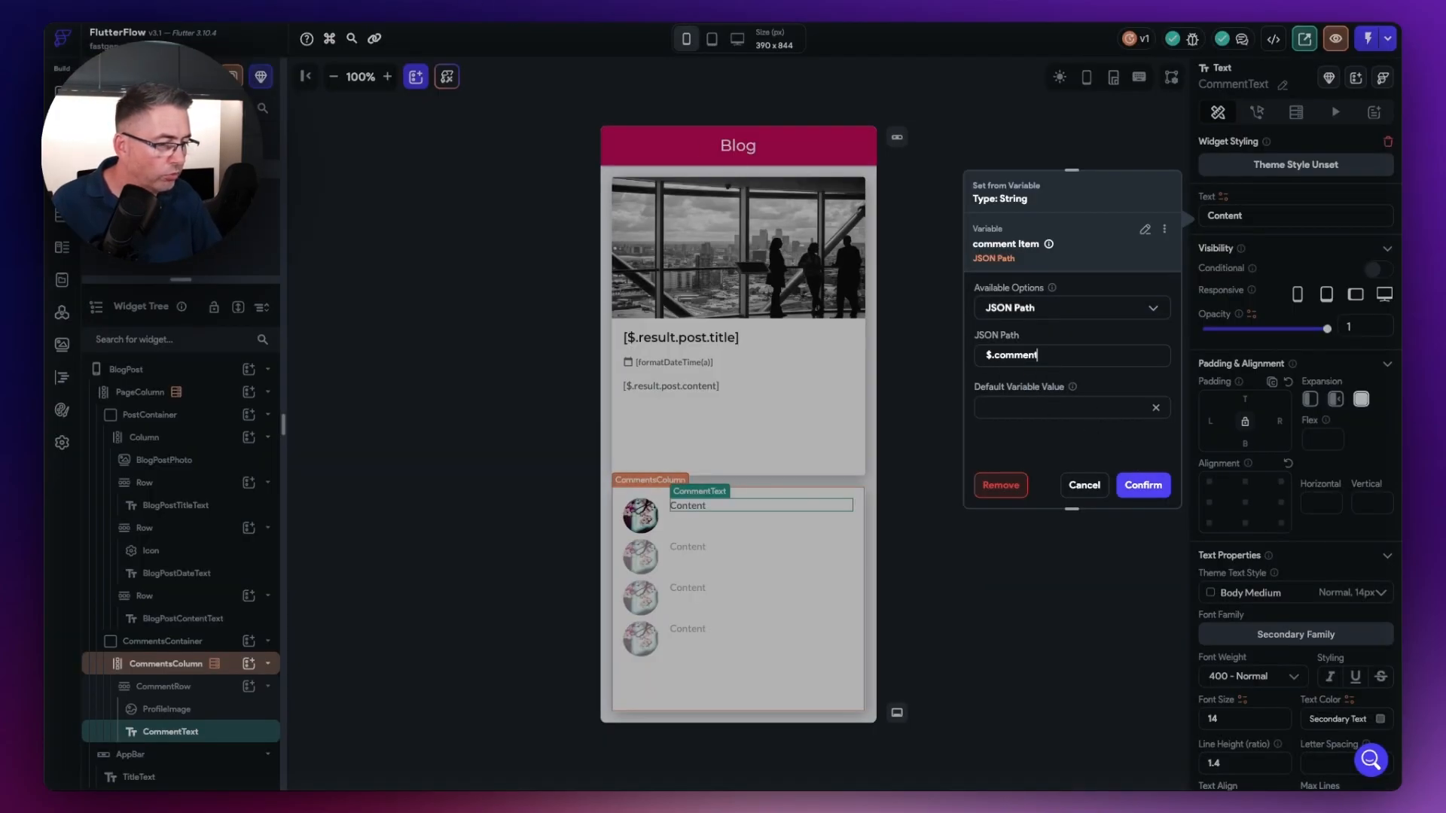
pyautogui.click(1149, 488)
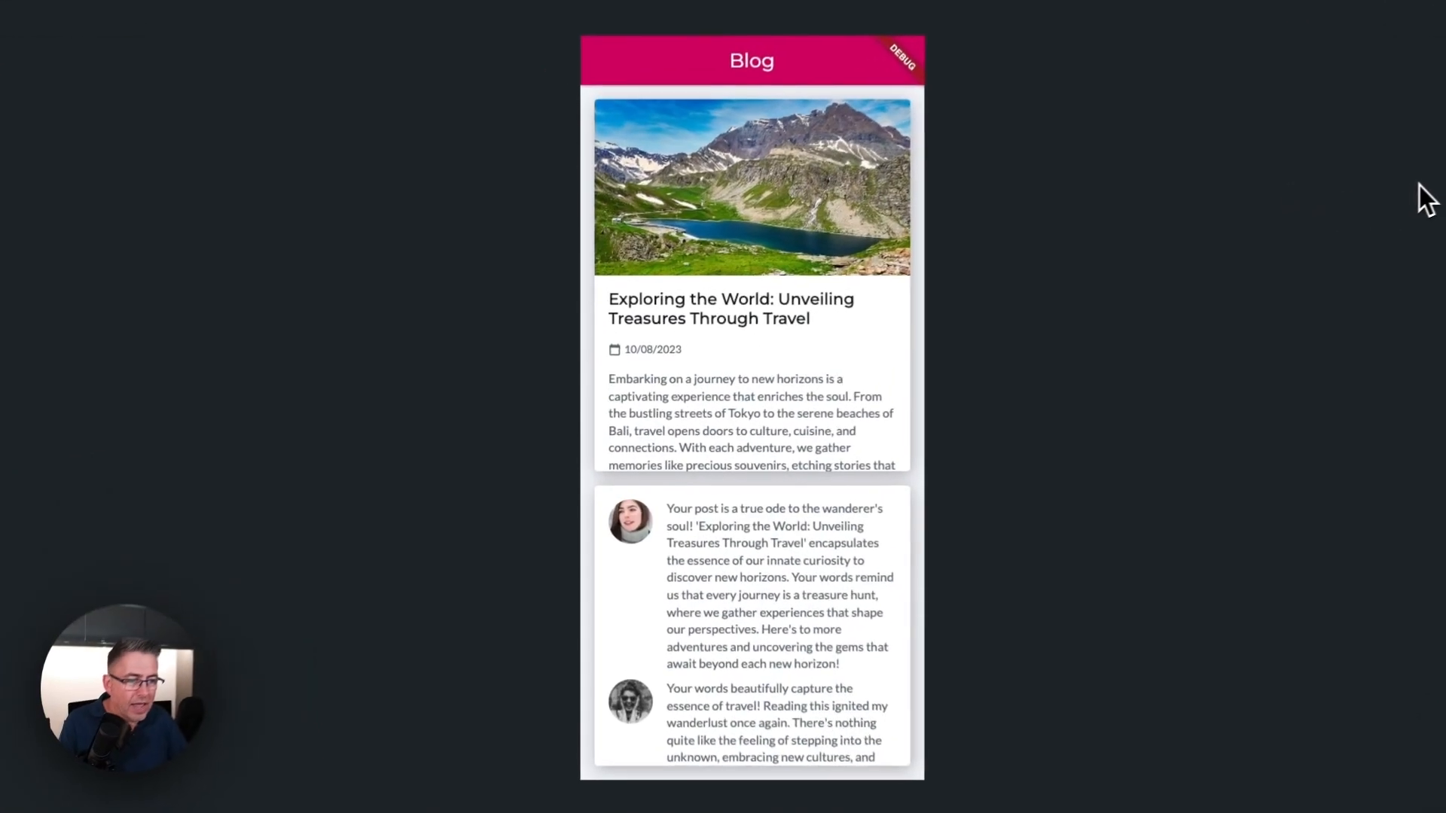
# Step: Review the blog post and its comments in the running test session
pyautogui.scroll(-1, 800, 172)
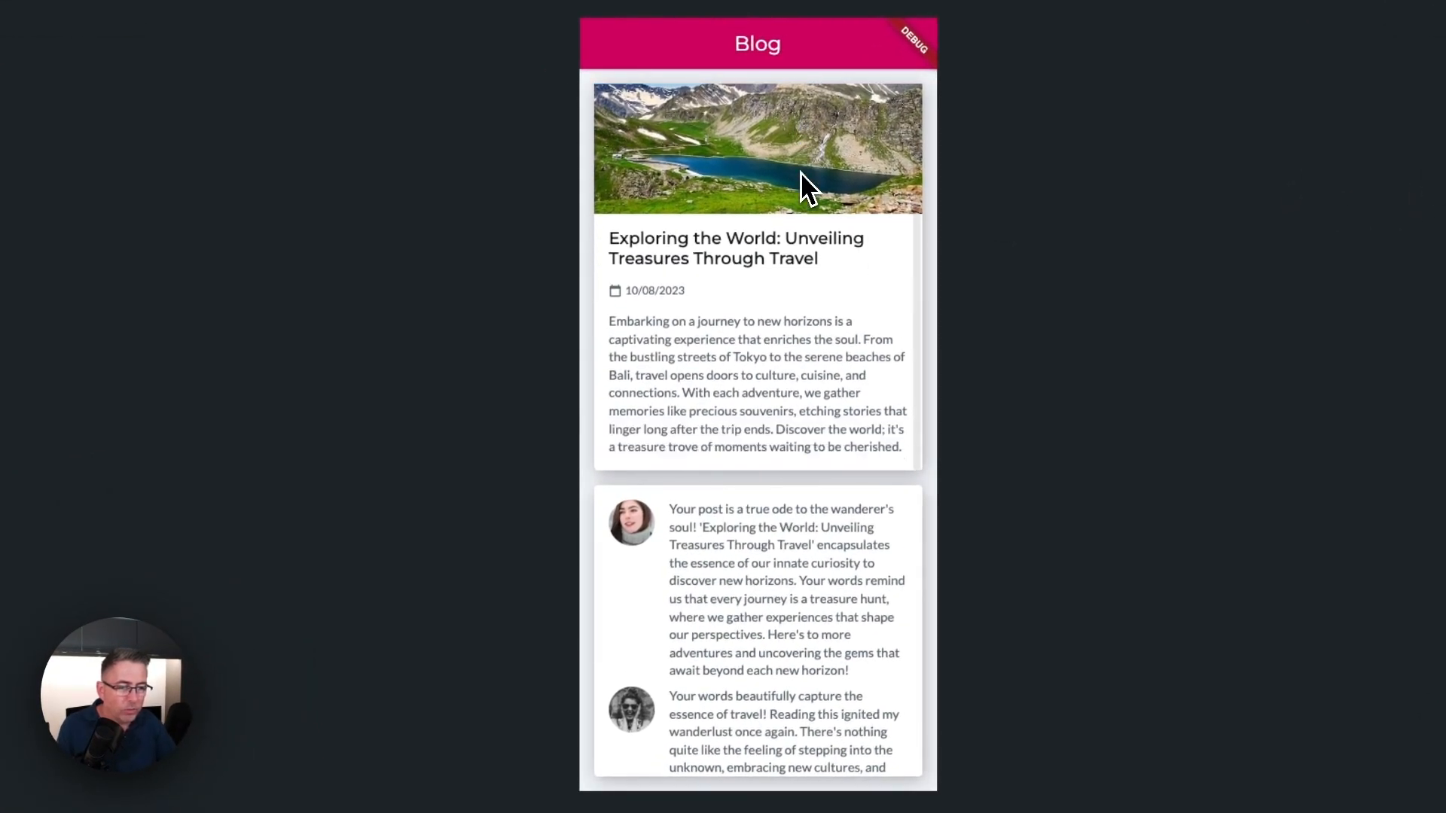
pyautogui.scroll(-4, 801, 527)
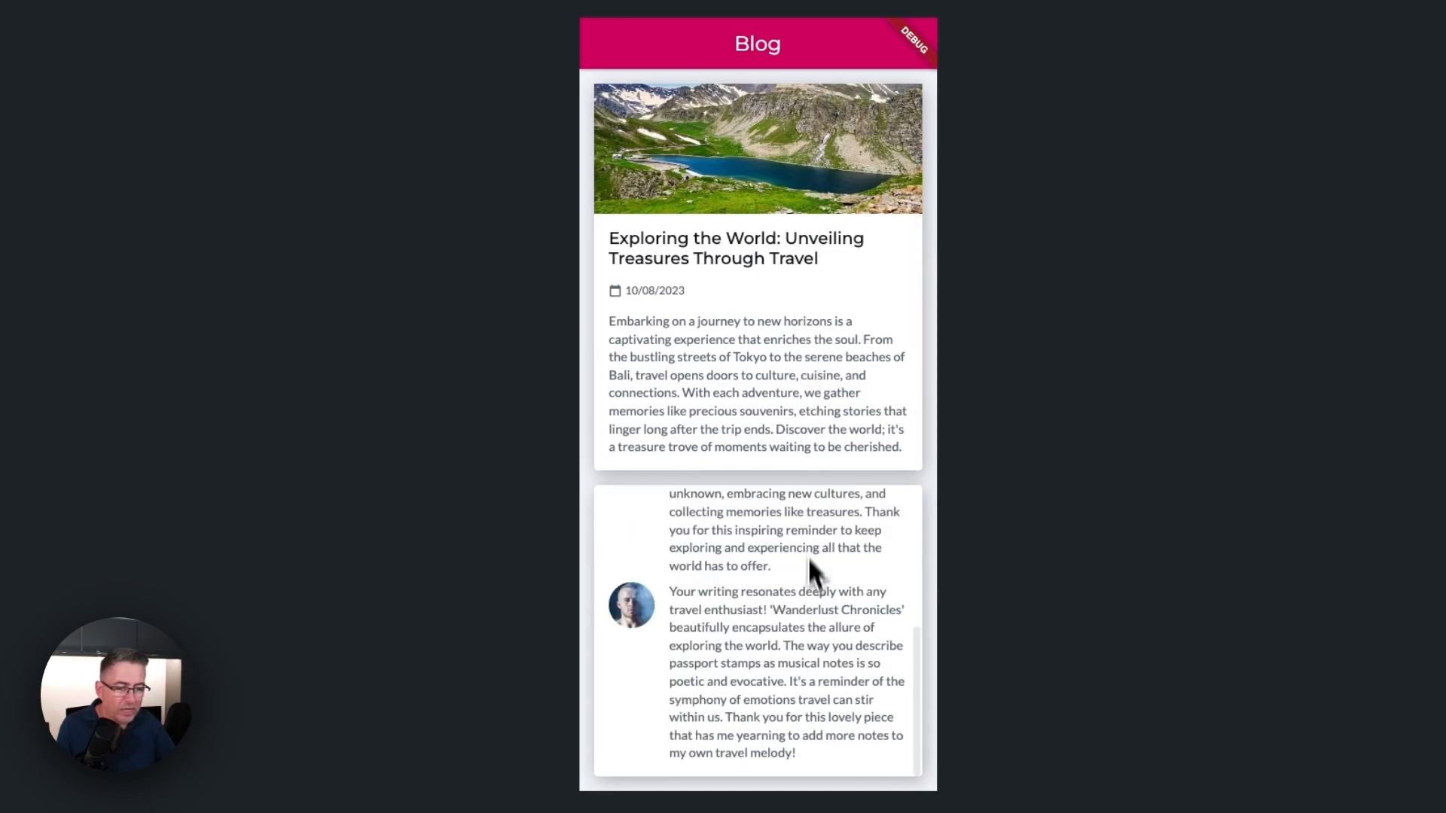
pyautogui.scroll(5, 808, 557)
pyautogui.scroll(2, 806, 377)
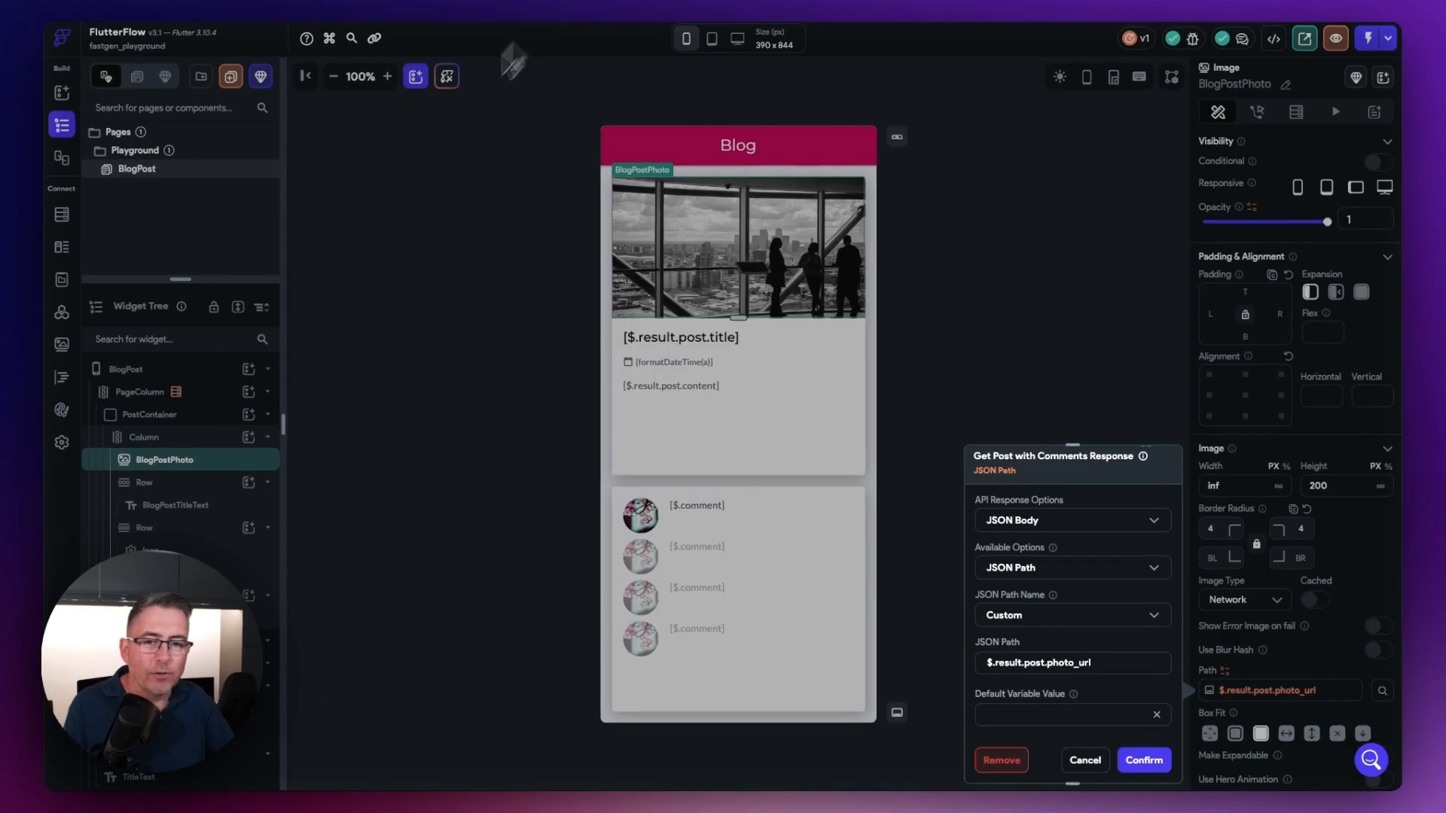
# Step: Edit PageColumn's Get Post with Comments backend query, set its id variable to 2, and confirm
pyautogui.click(419, 200)
pyautogui.click(143, 370)
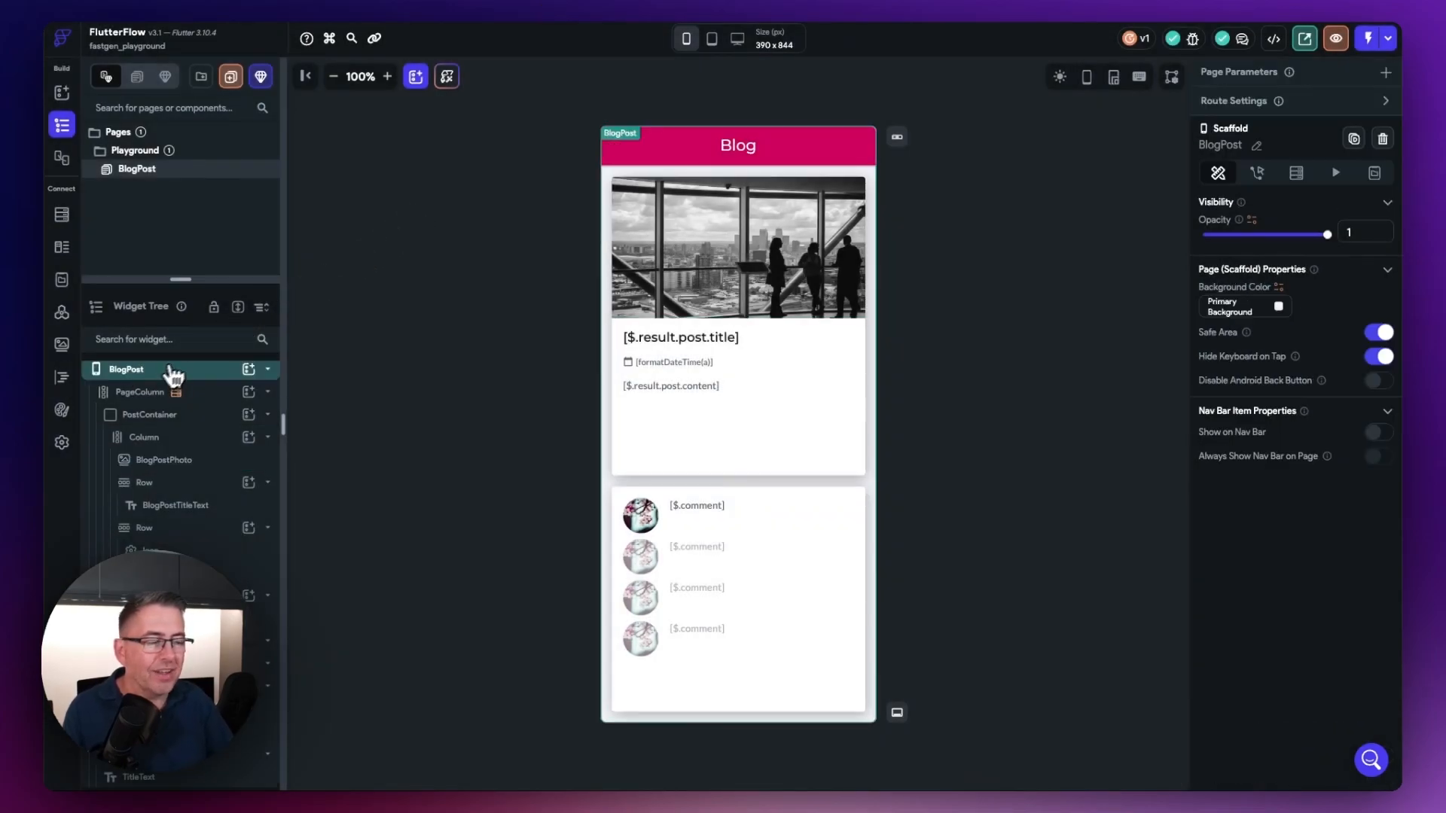
pyautogui.click(1296, 181)
pyautogui.click(1256, 179)
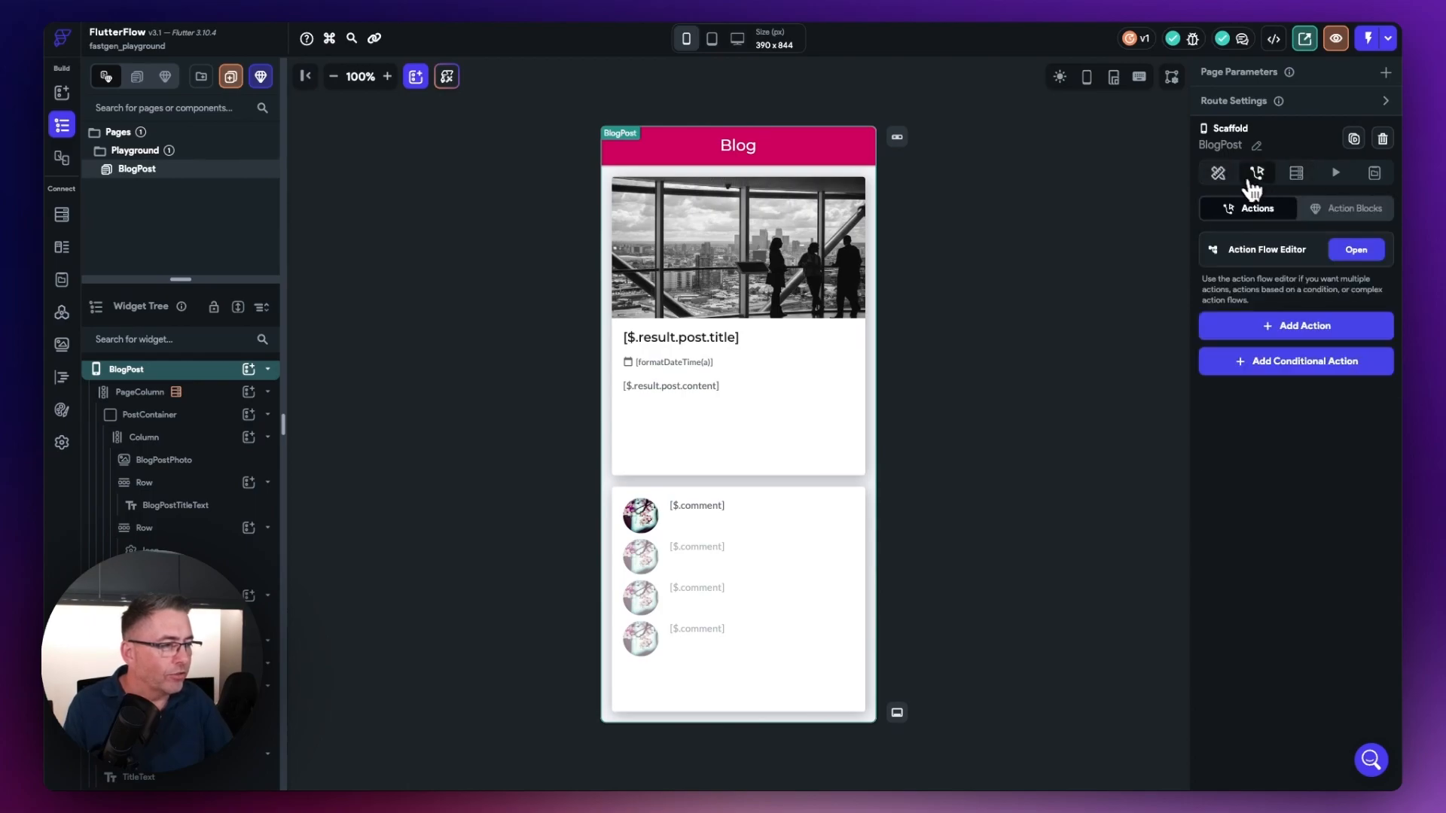
pyautogui.click(1219, 176)
pyautogui.click(145, 393)
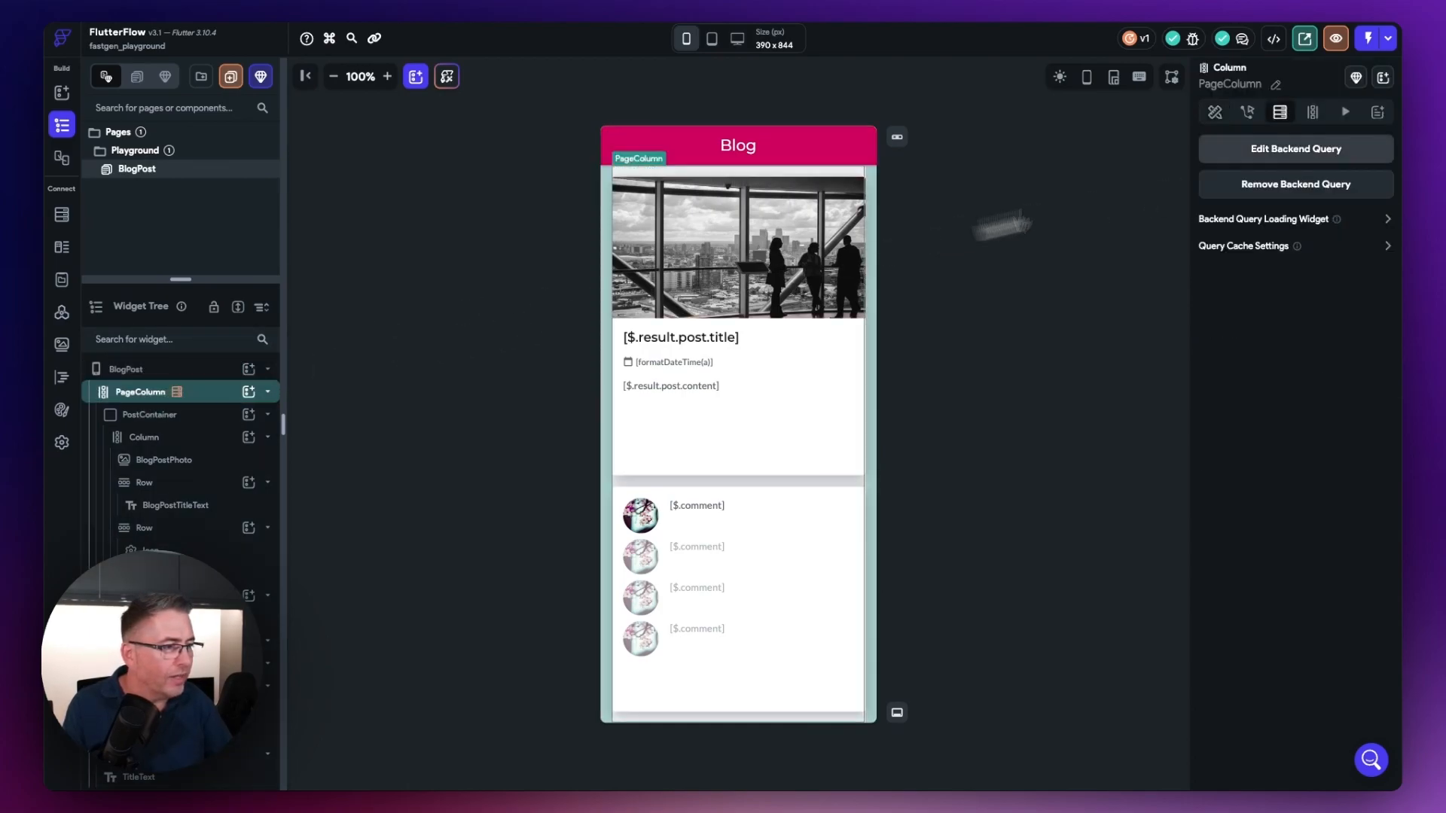
pyautogui.click(1318, 156)
pyautogui.click(1062, 350)
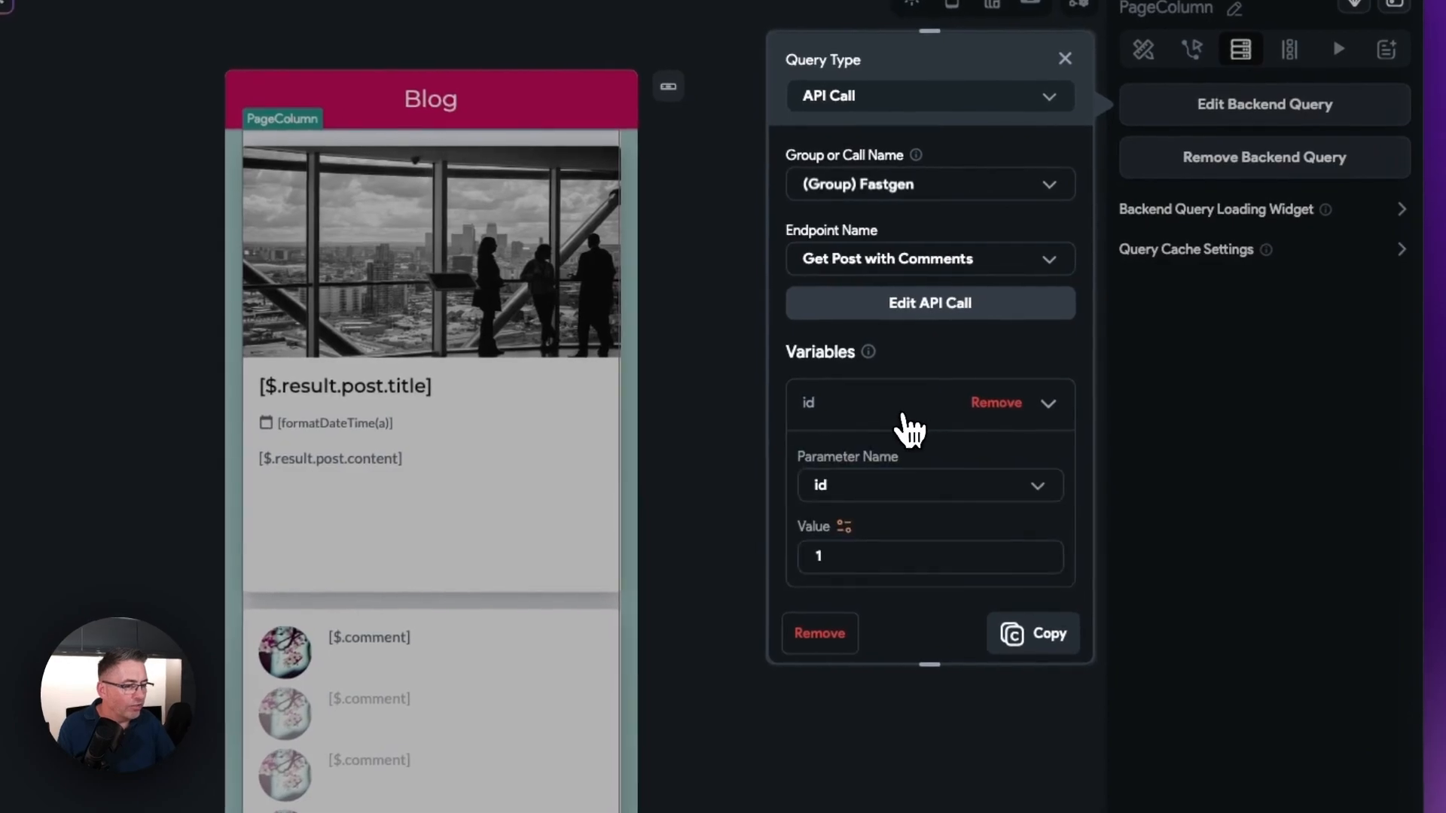
pyautogui.press('BackSpace')
pyautogui.write('2')
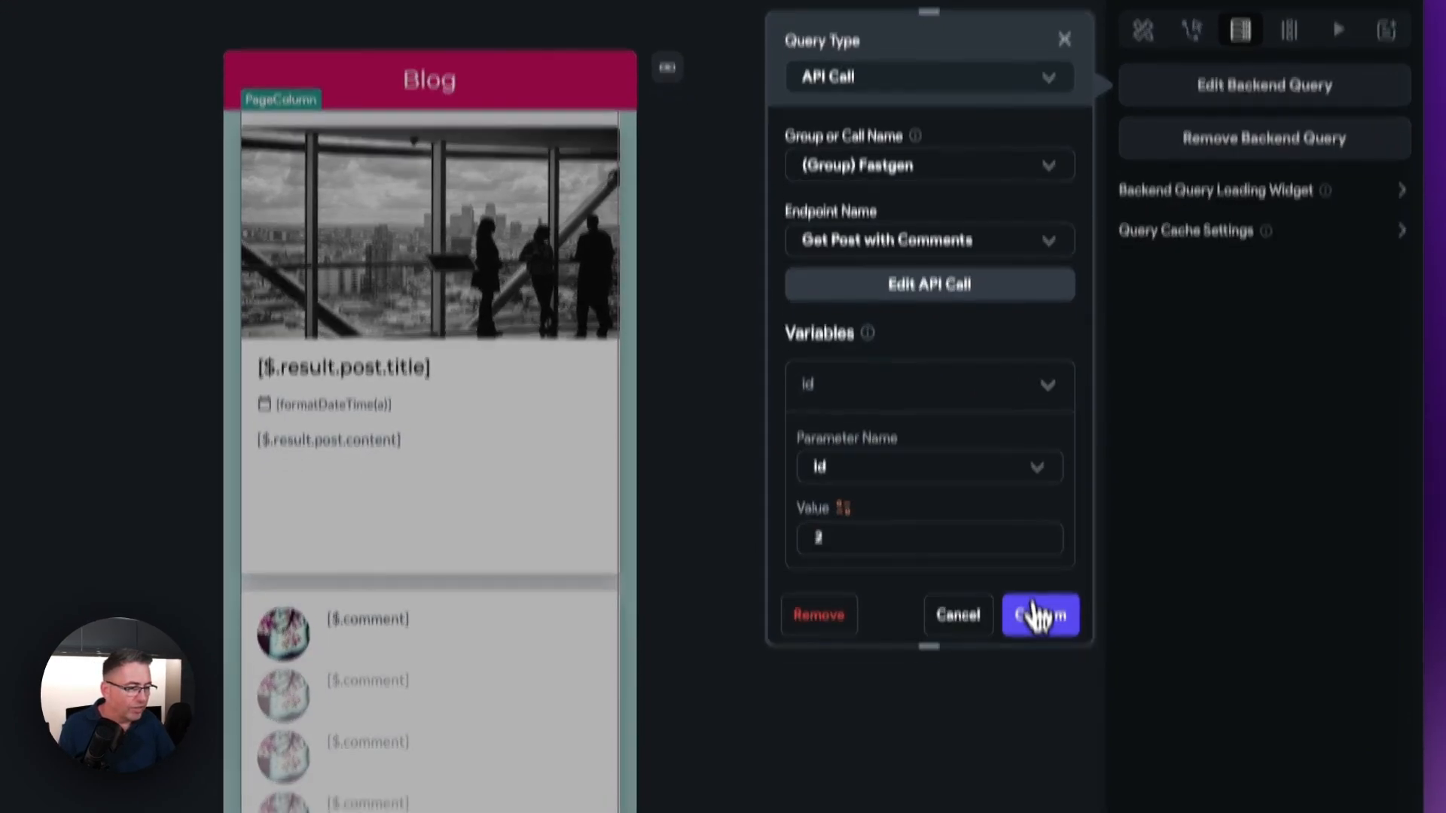
pyautogui.click(1038, 631)
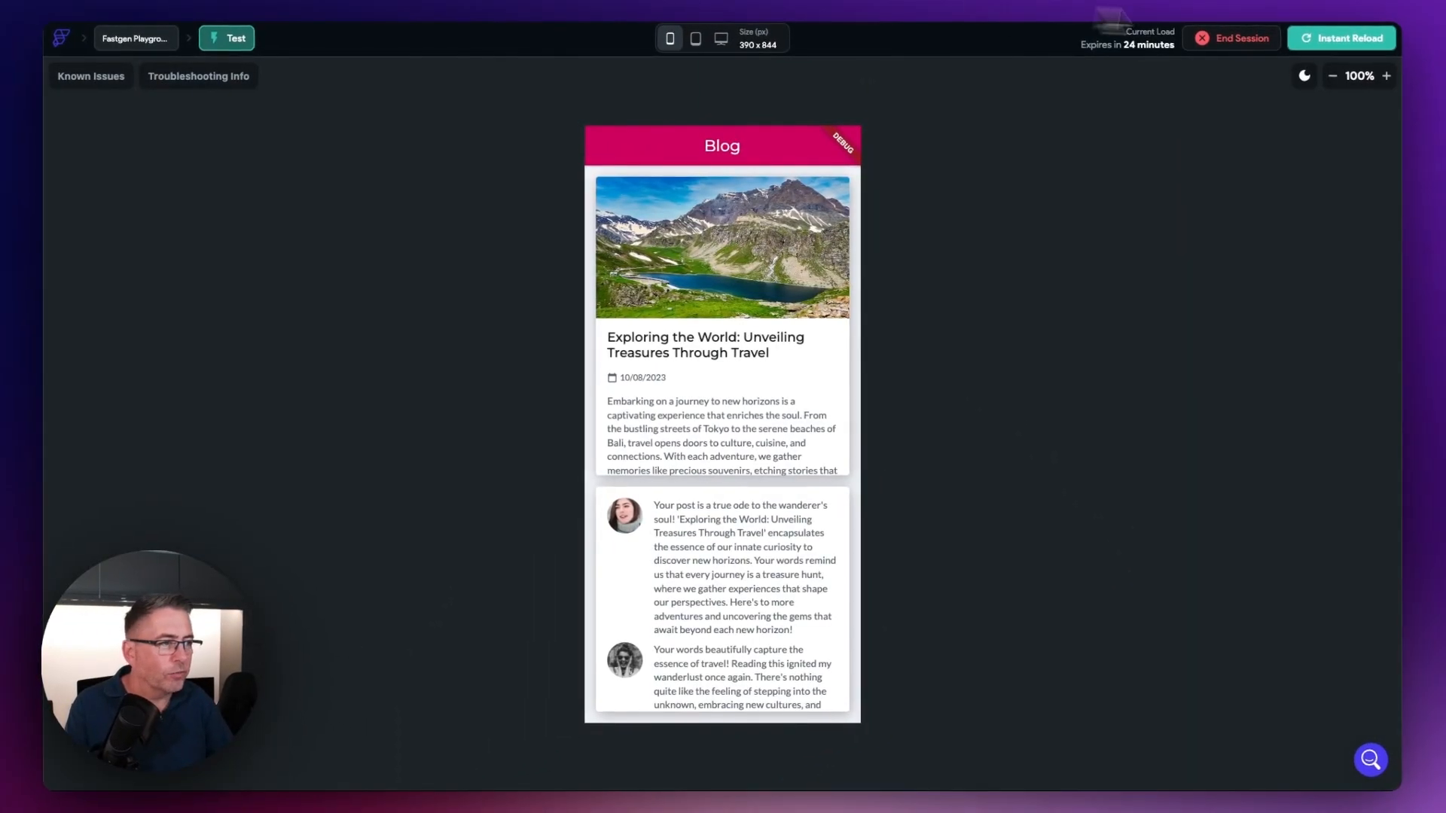
# Step: Reload the test session and check the post content and comments shown for the new id
pyautogui.click(1306, 39)
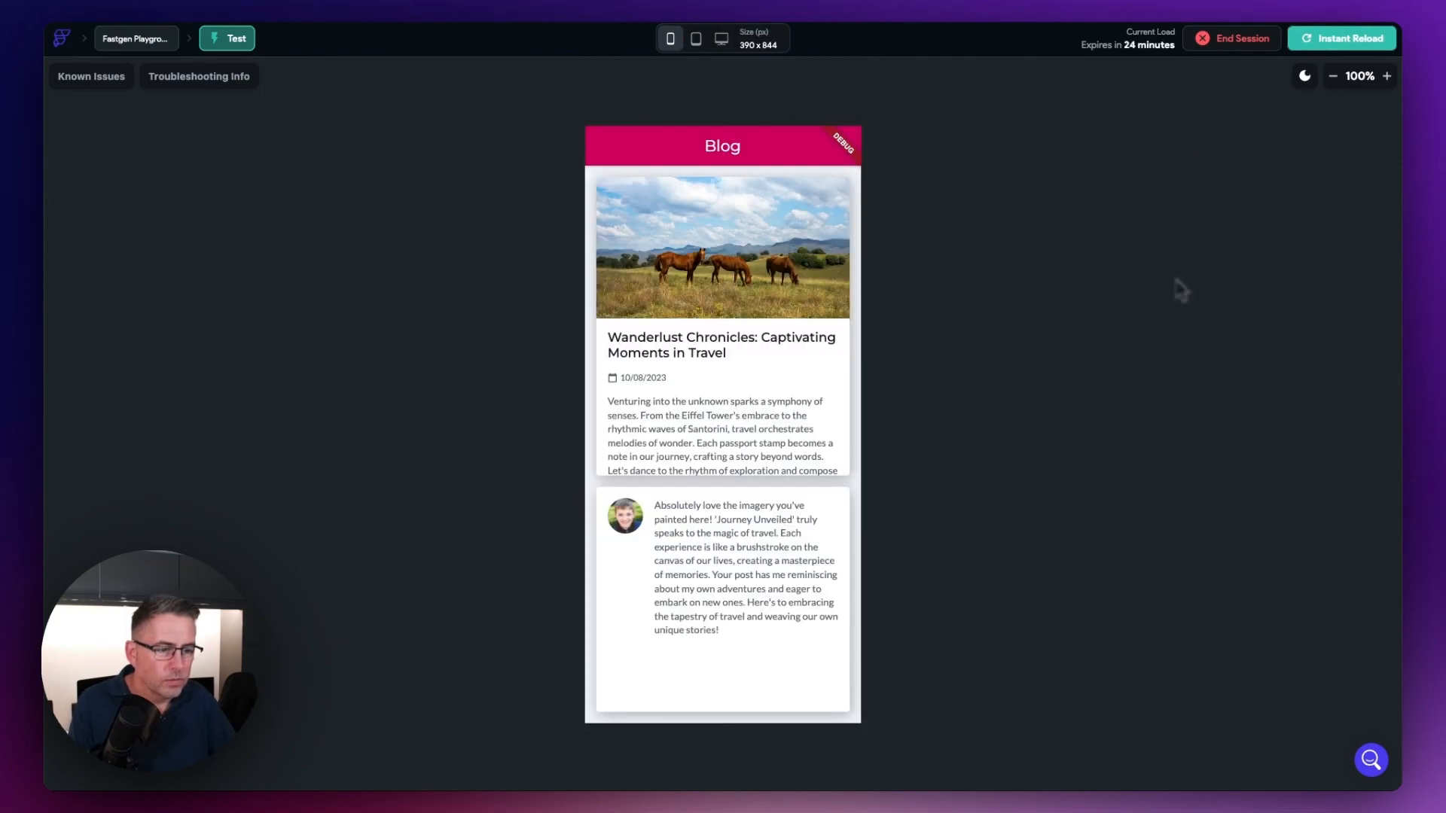
pyautogui.scroll(-2, 741, 279)
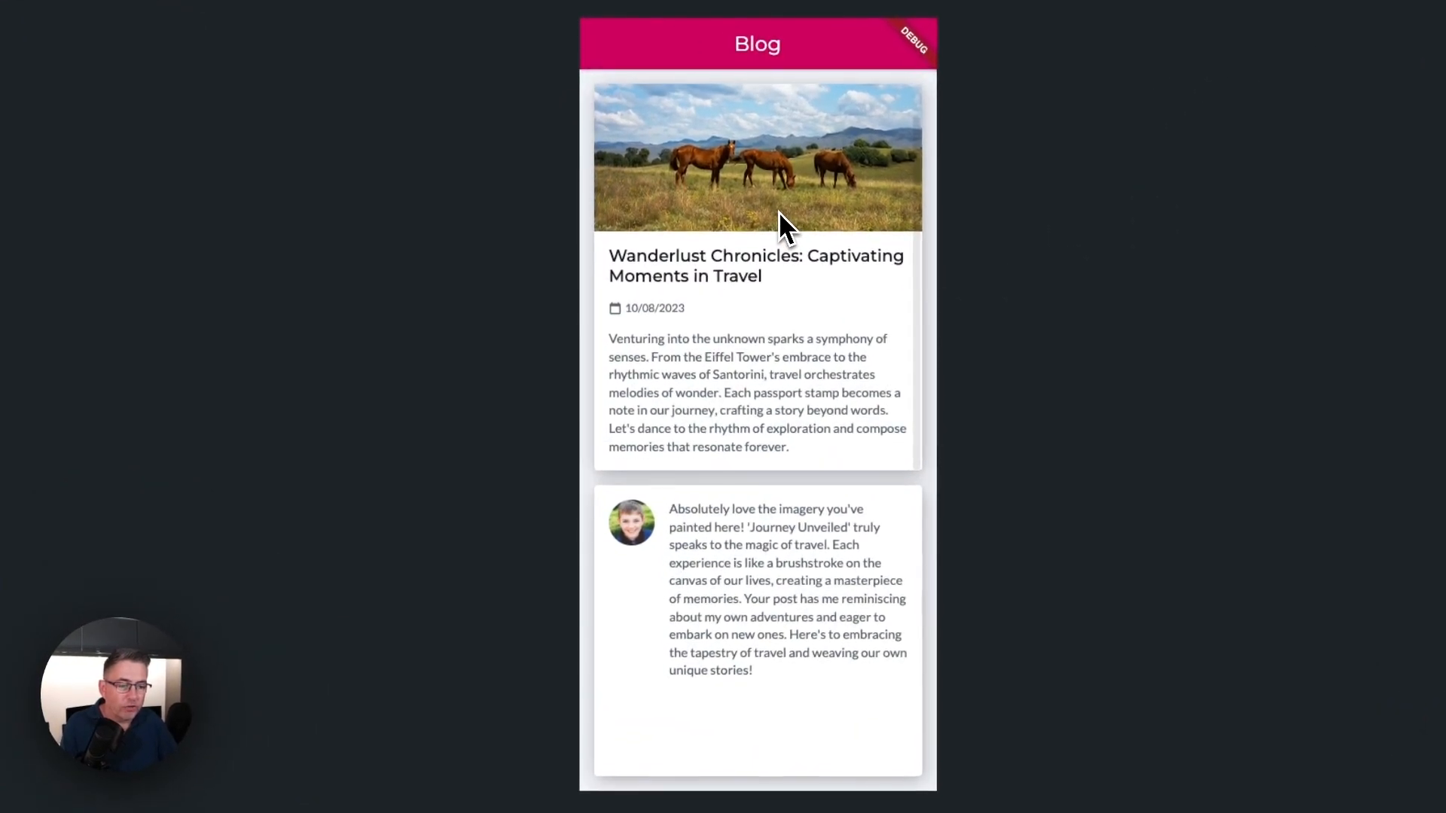
pyautogui.scroll(2, 752, 301)
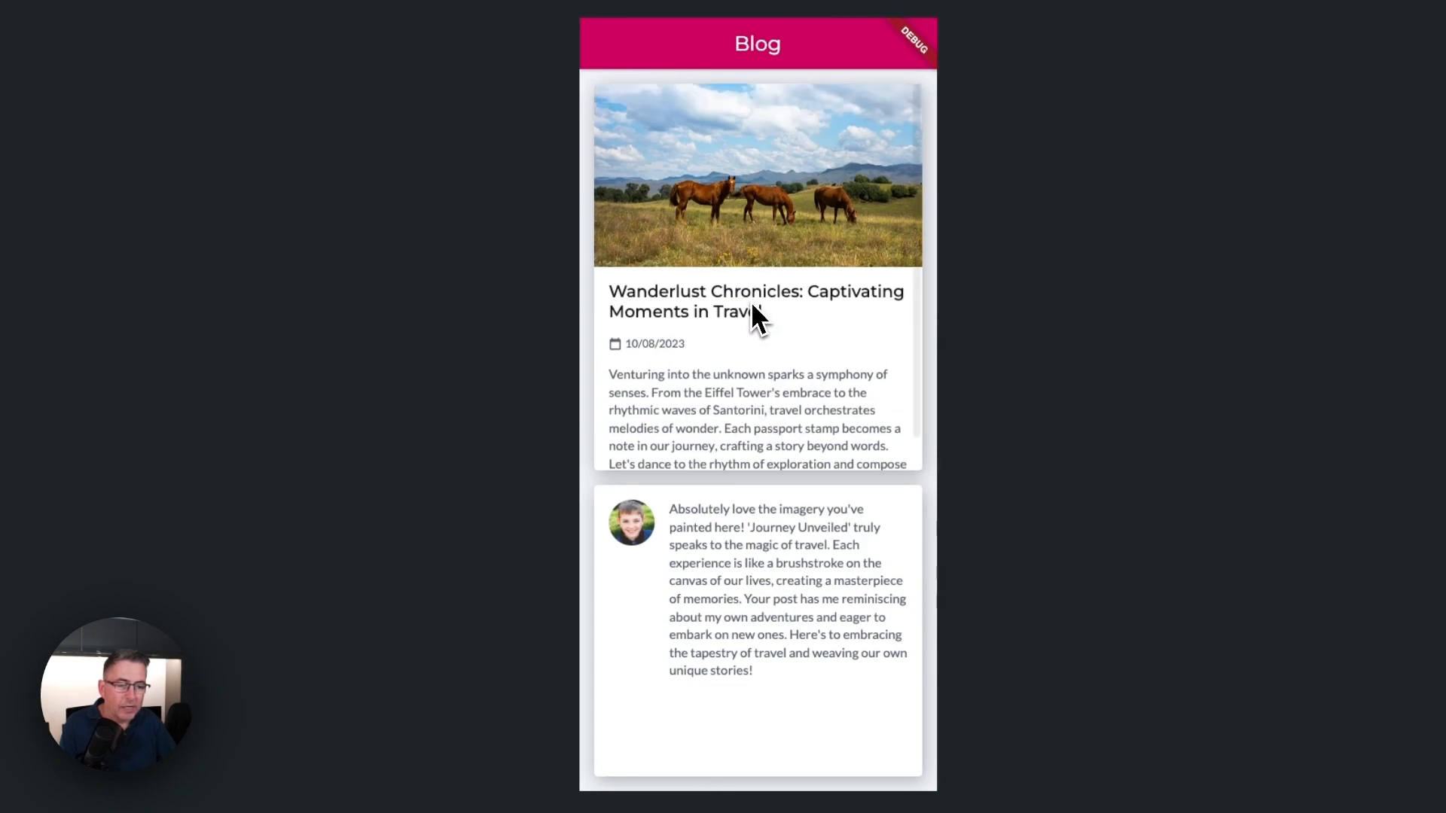